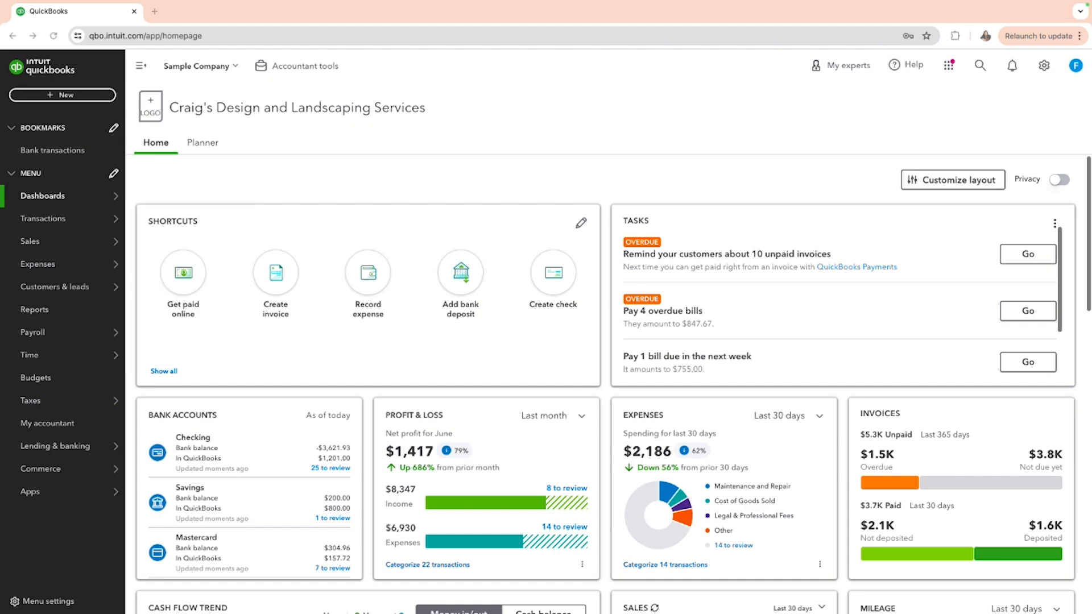
# - Open the bank transactions page, dismiss the bank connection welcome message, and show the Checking account's transactions for review
pyautogui.moveTo(108, 218)
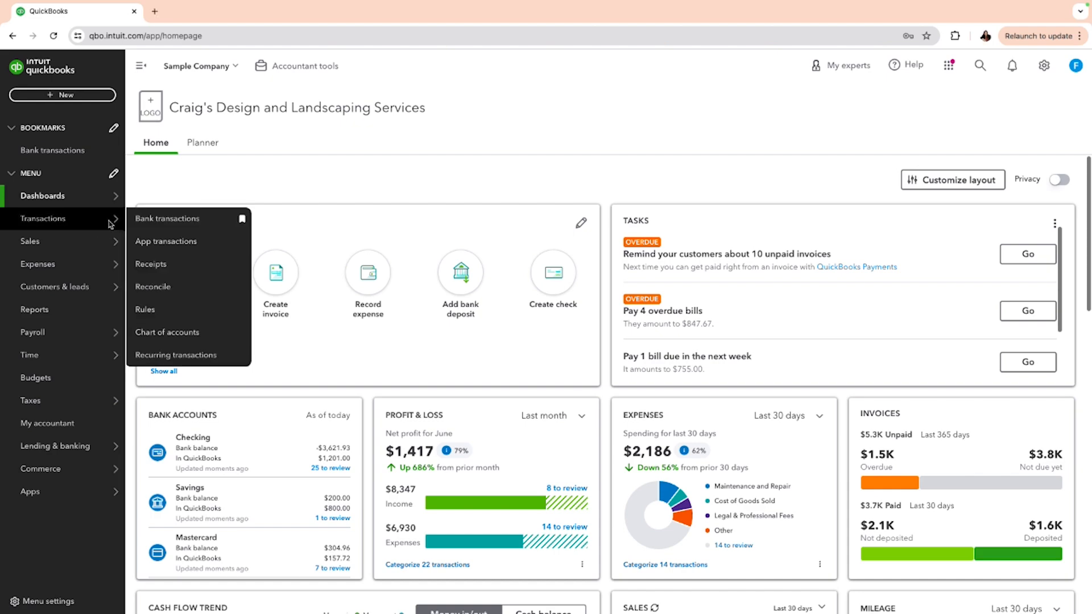
pyautogui.click(150, 222)
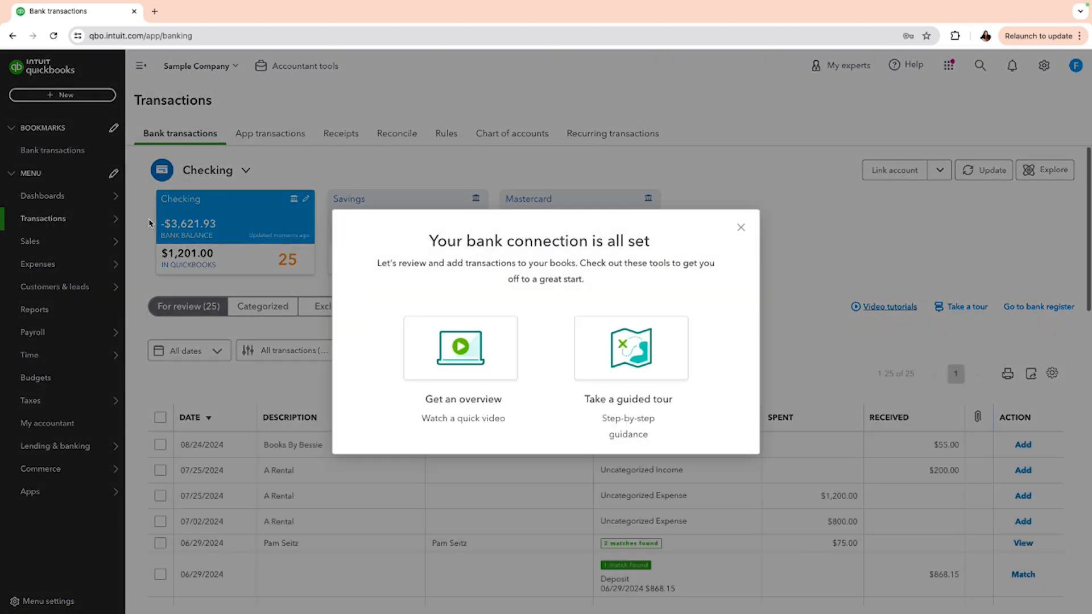
pyautogui.click(741, 227)
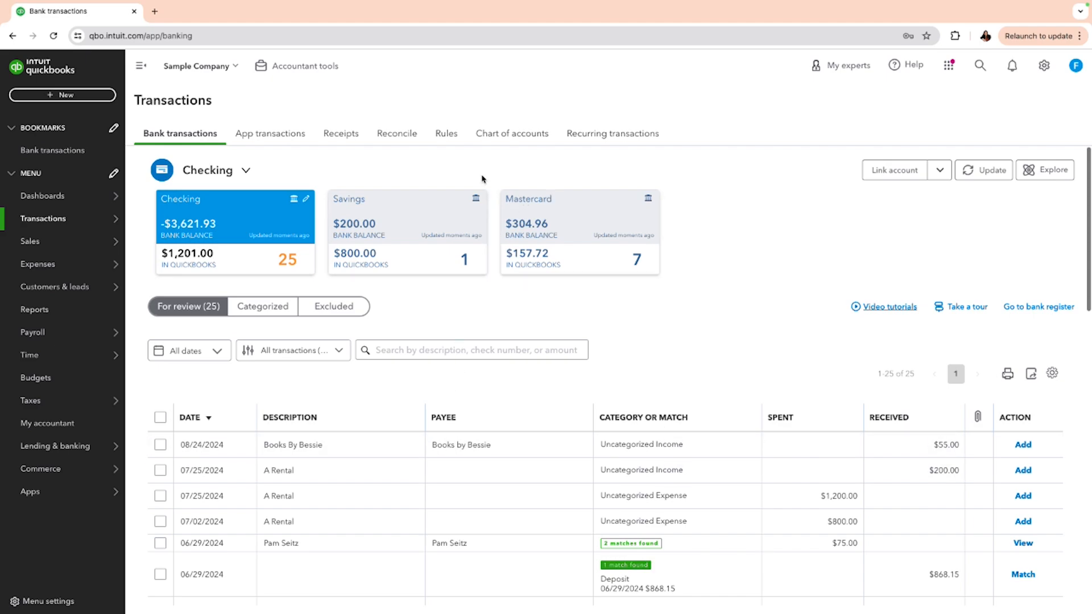
pyautogui.click(392, 254)
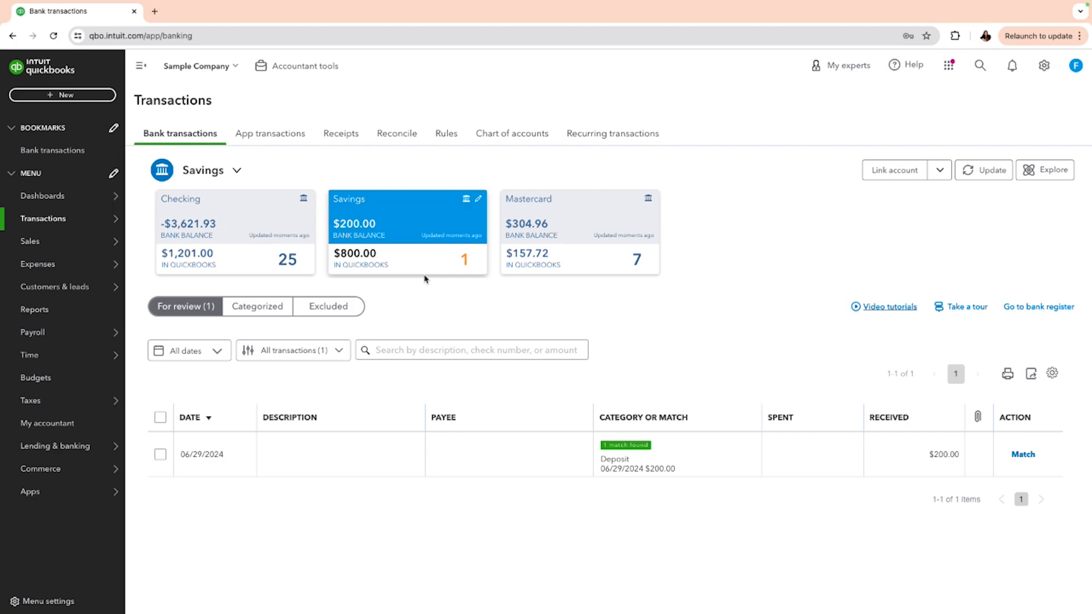
pyautogui.click(267, 235)
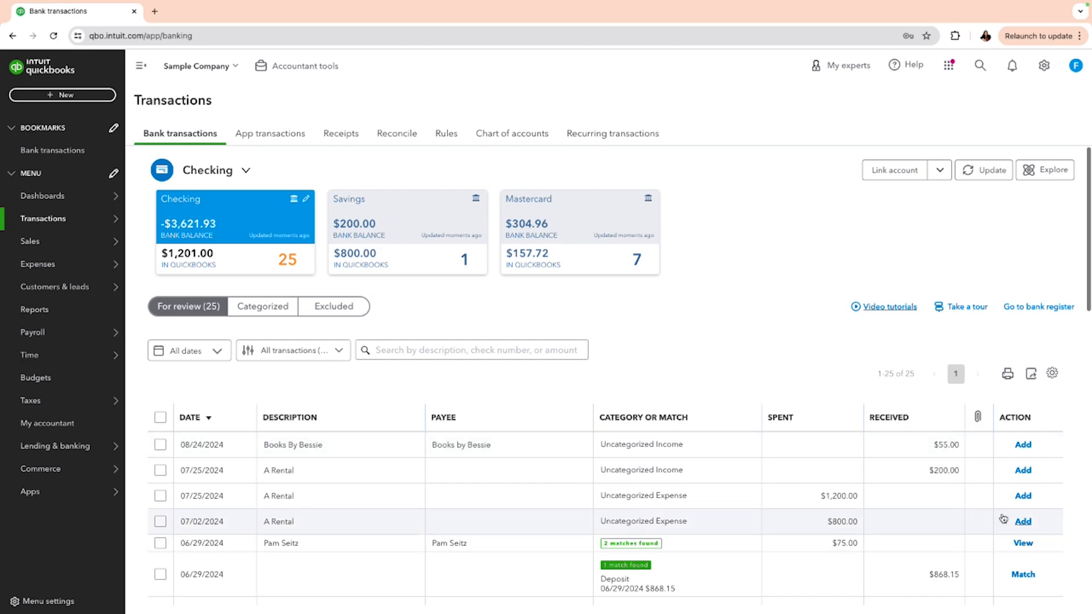
# - Expand the 08/24/2024 Books By Bessie $55.00 deposit and replace its payee with a newly added customer, entering the customer's first name
pyautogui.click(957, 448)
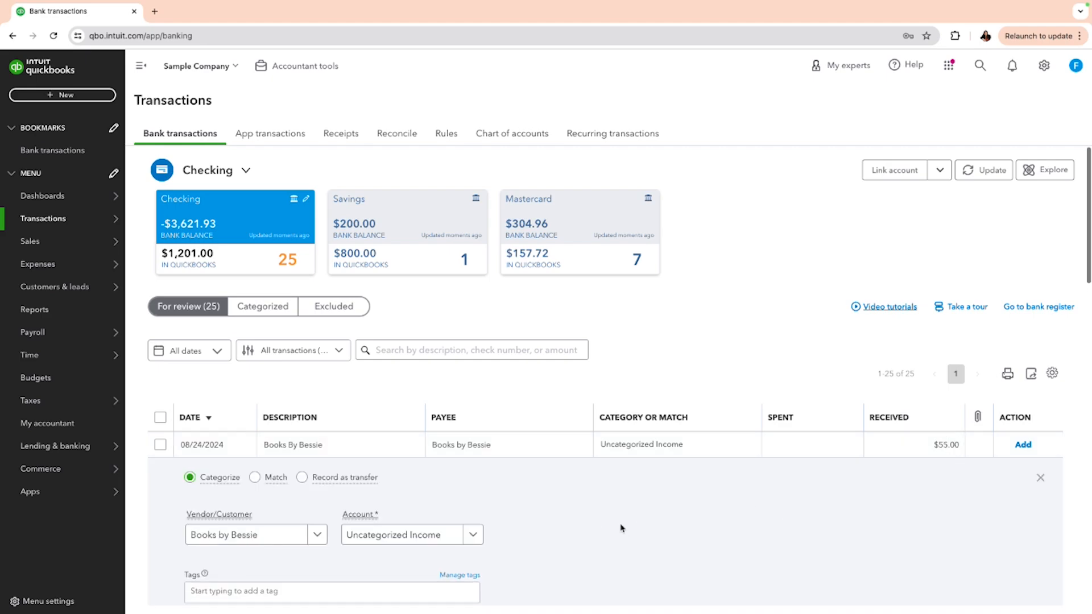
pyautogui.scroll(-1, 619, 528)
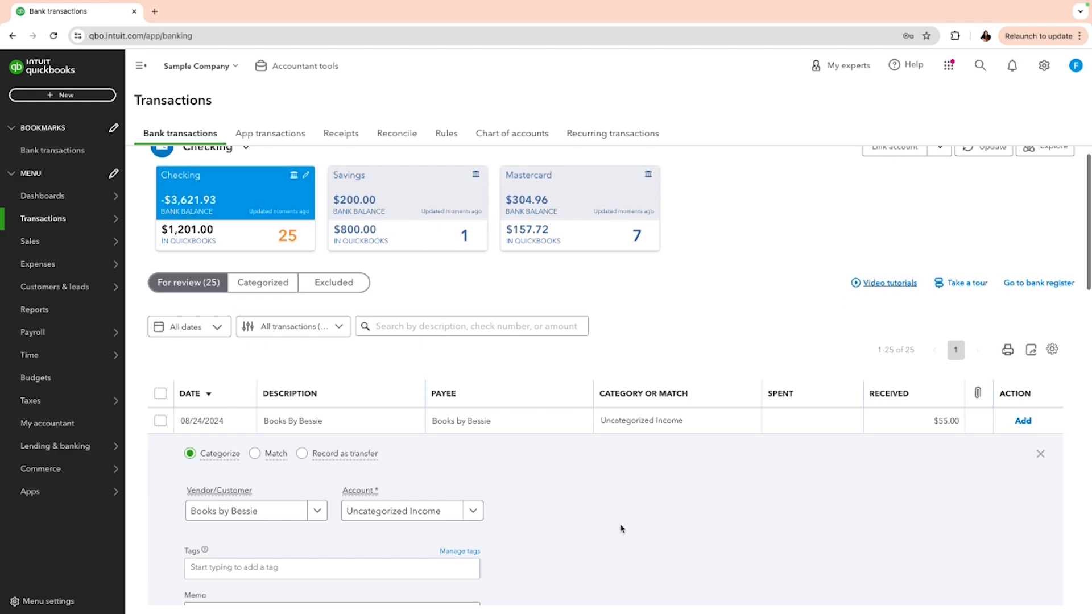
pyautogui.click(315, 513)
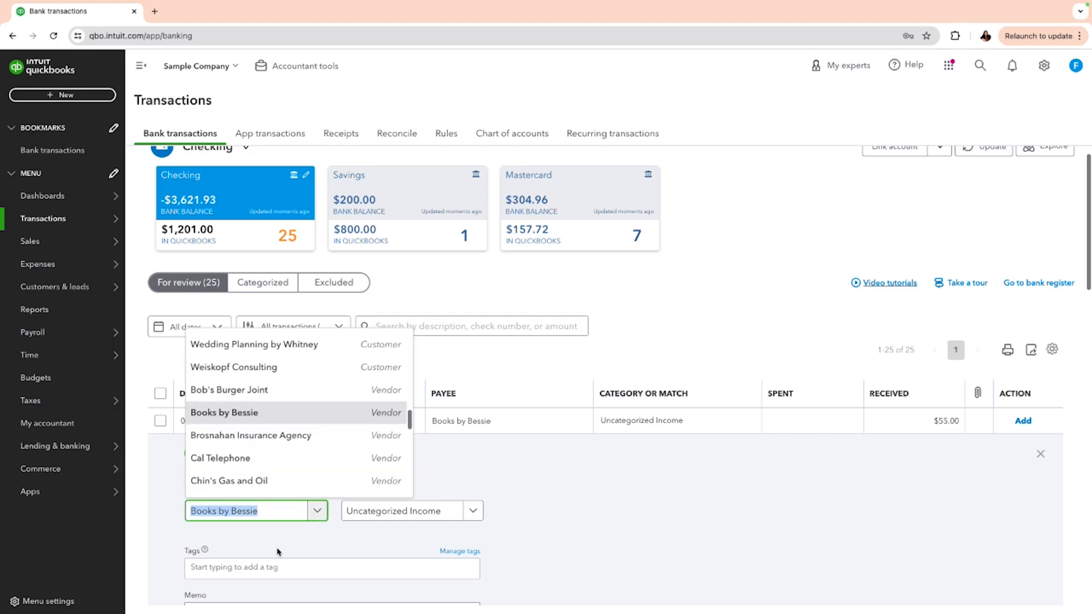
pyautogui.press('BackSpace')
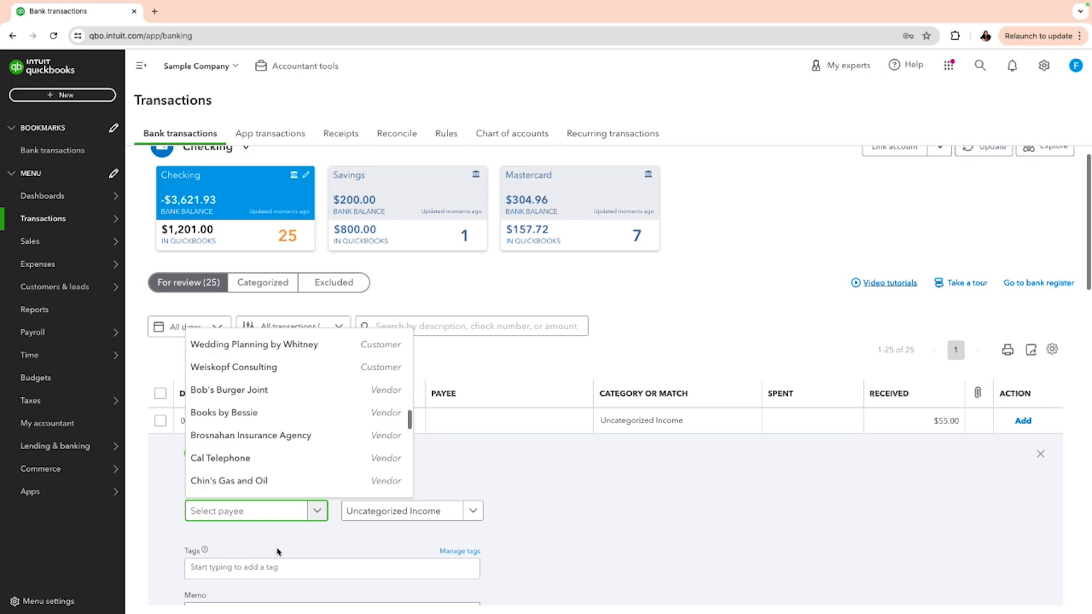
pyautogui.write('Betsy')
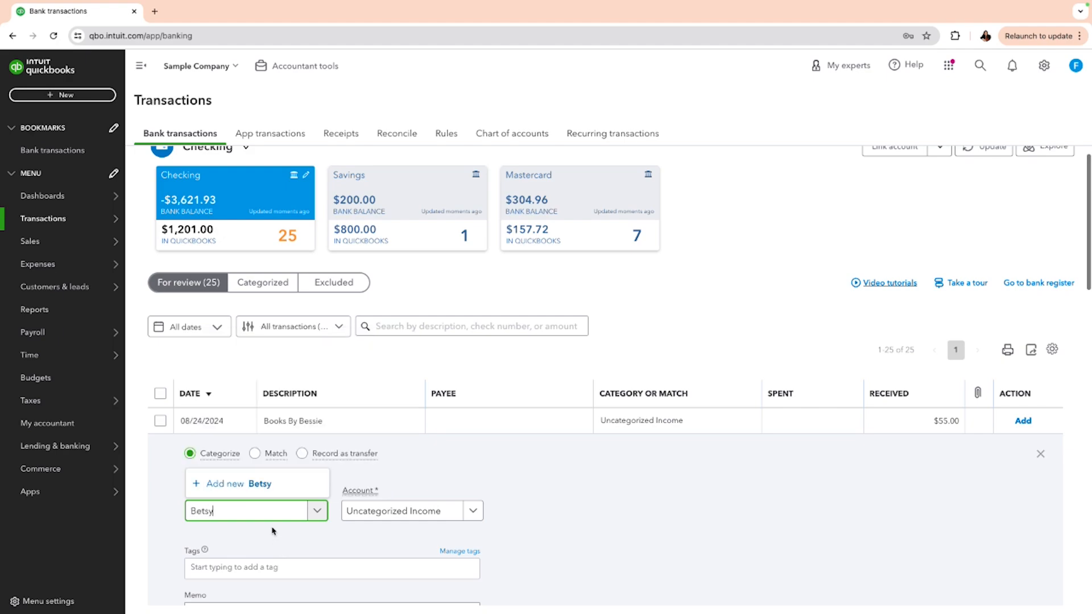
pyautogui.click(279, 491)
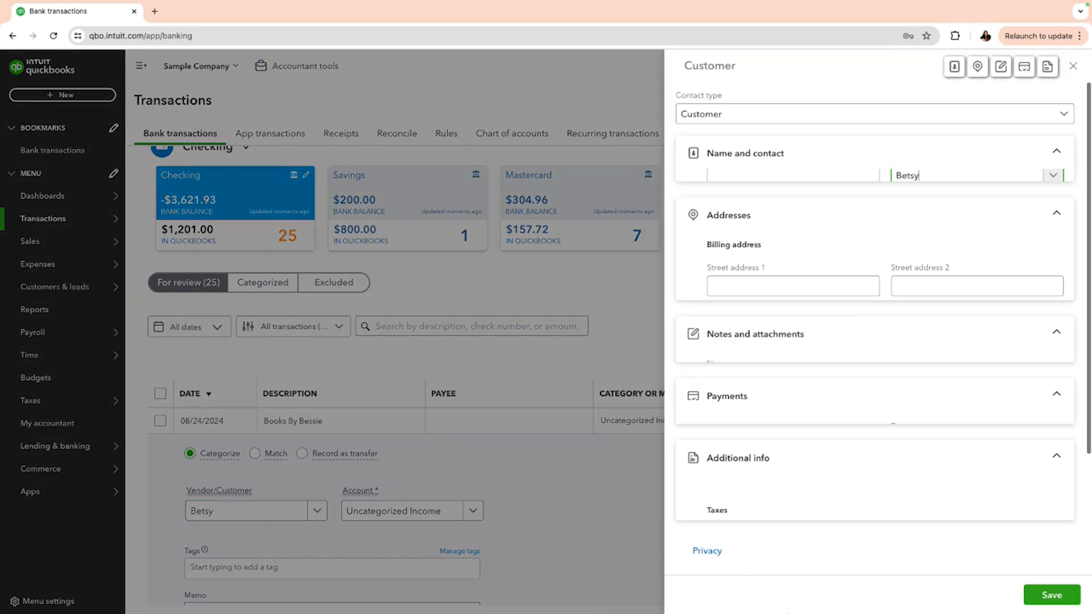
pyautogui.click(1035, 598)
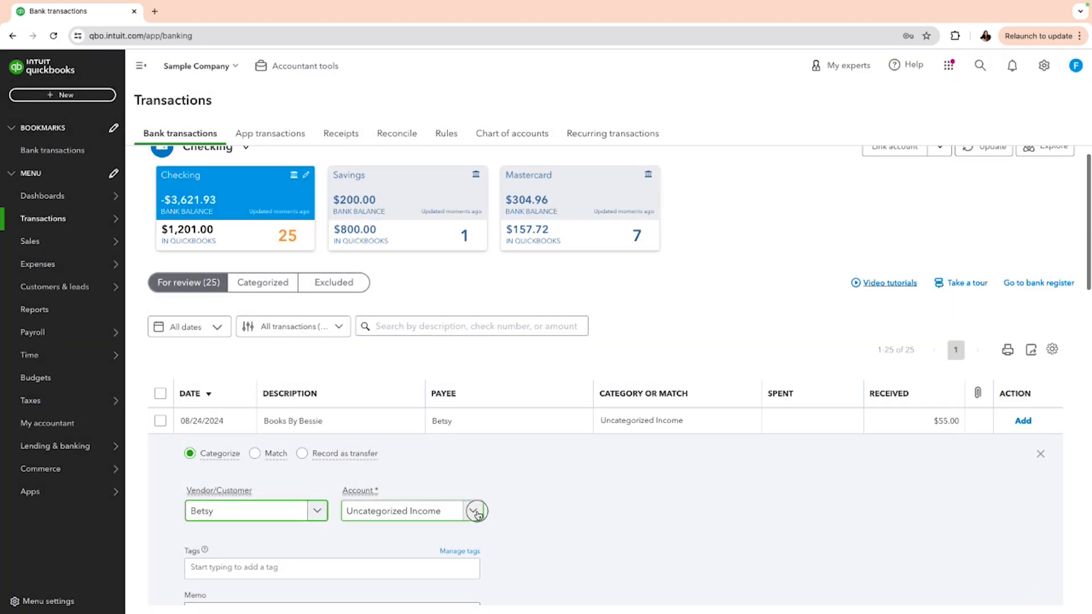
# - Start adding a new account for the deposit and set its account type to Other Current Liabilities
pyautogui.click(477, 514)
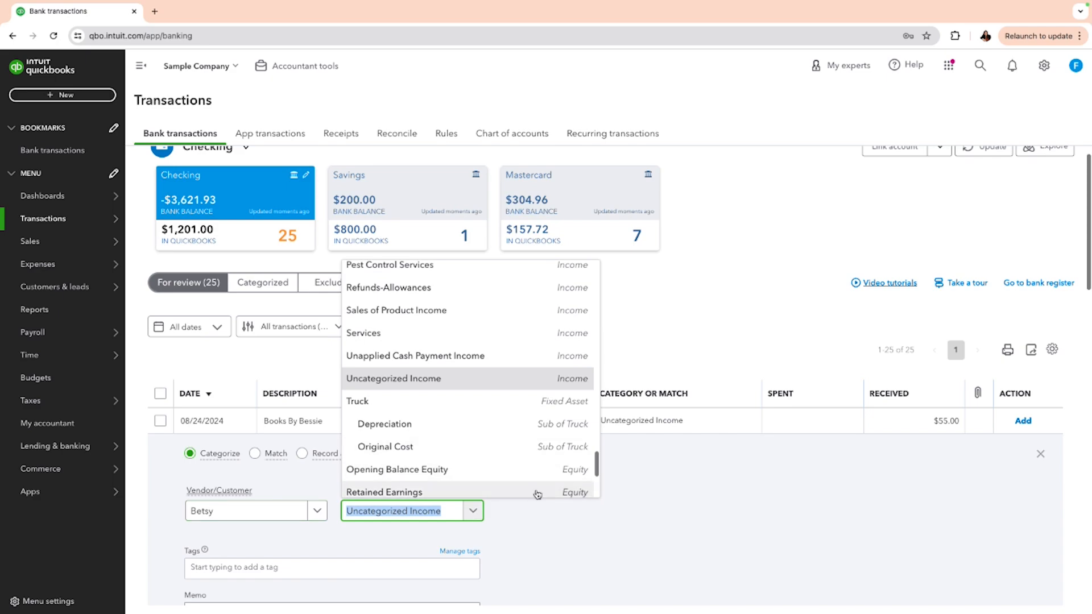
pyautogui.scroll(-1, 529, 492)
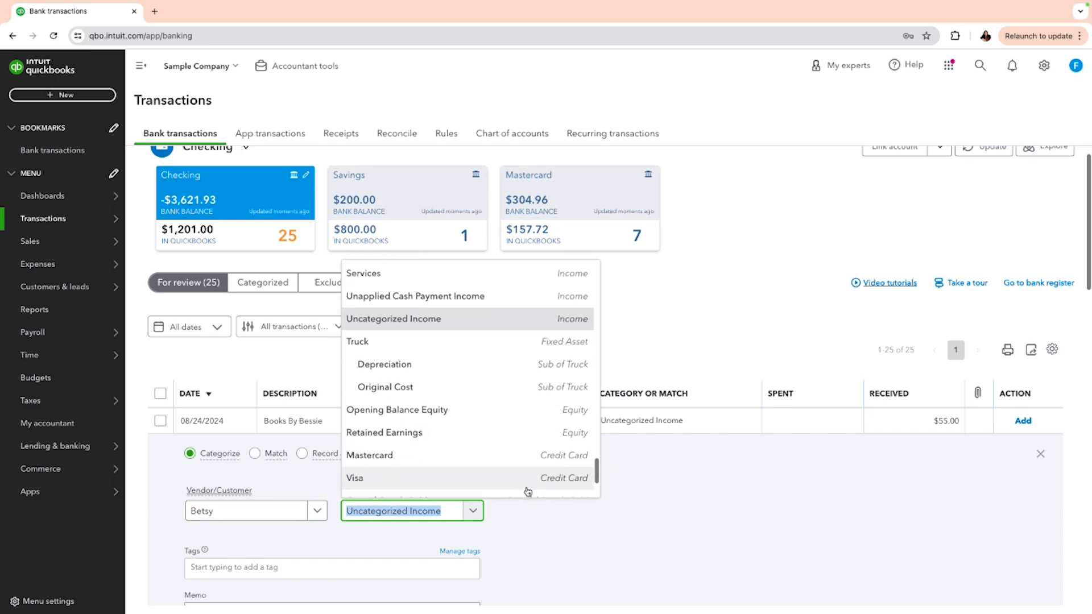
pyautogui.scroll(10, 528, 490)
pyautogui.scroll(15, 527, 490)
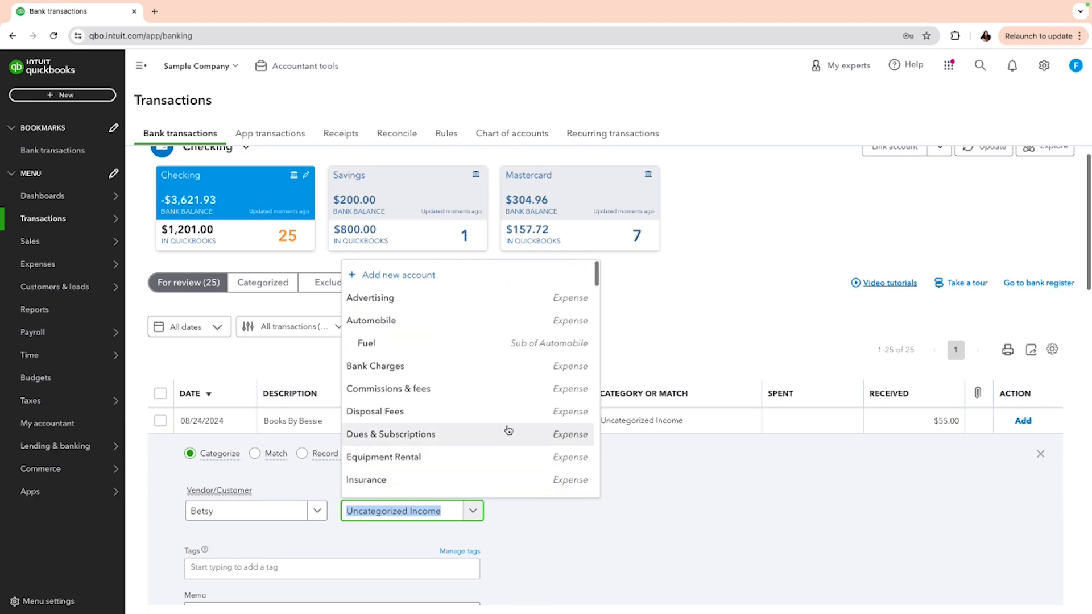
pyautogui.click(386, 277)
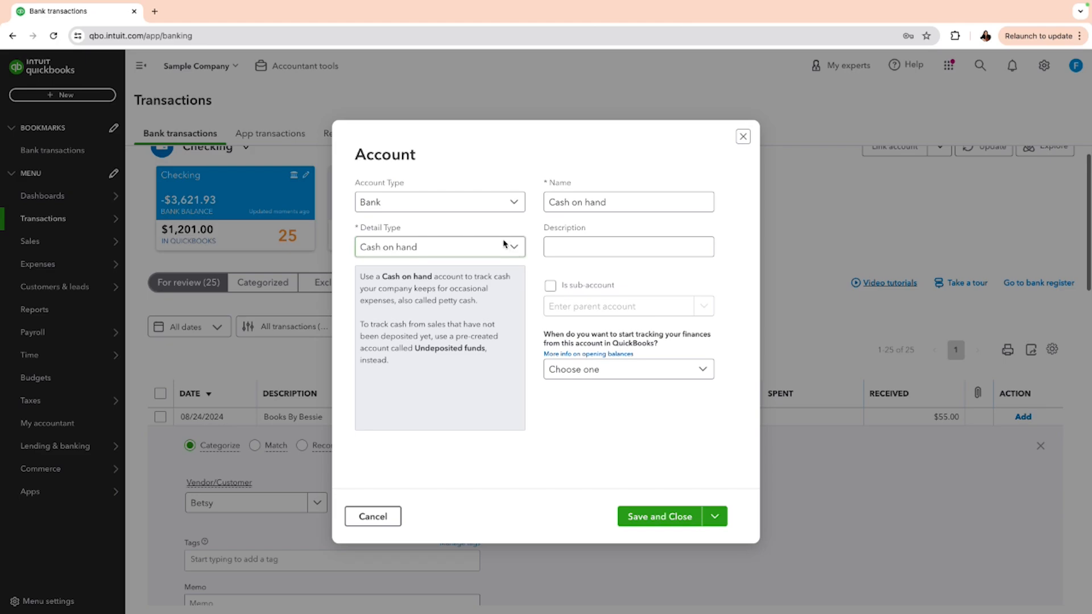
pyautogui.click(512, 202)
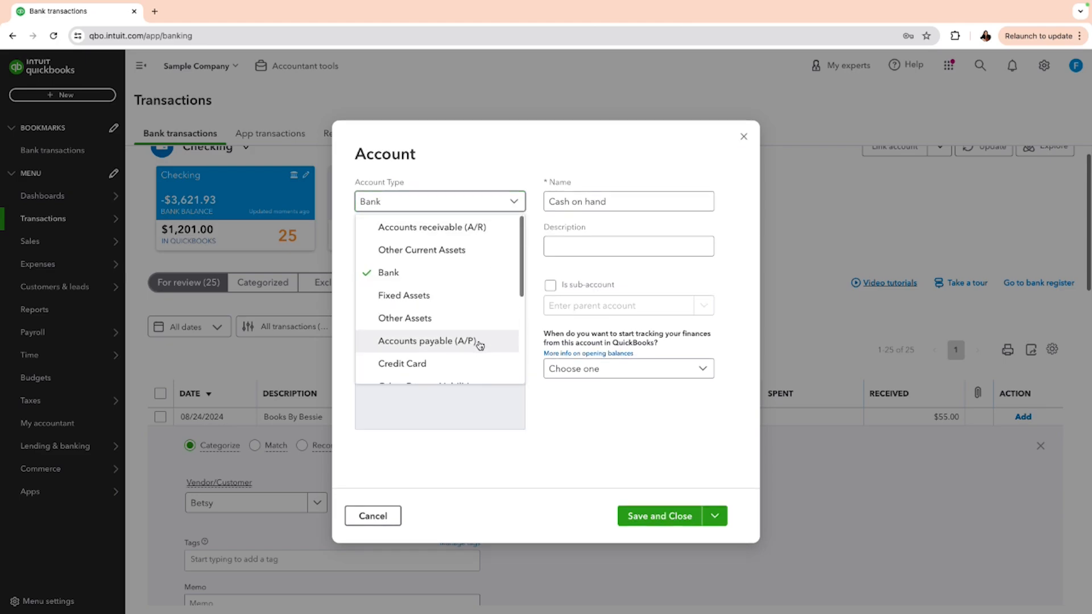
pyautogui.scroll(-3, 480, 343)
pyautogui.scroll(1, 479, 319)
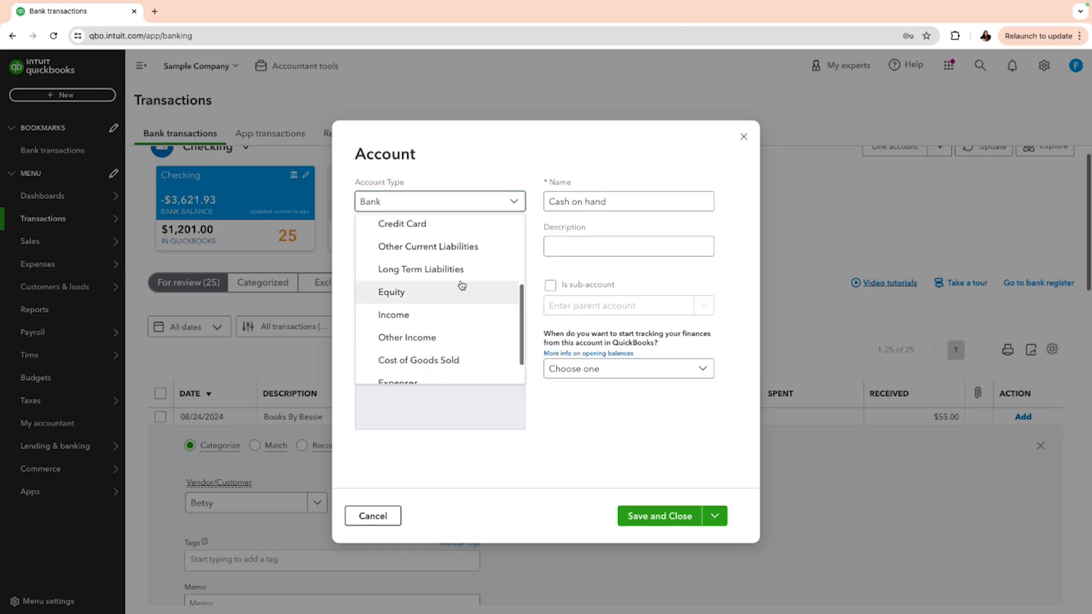
pyautogui.click(447, 250)
# - Set the new account's detail type to Trust Accounts - Liabilities, keep the suggested name, and save the account
pyautogui.click(498, 250)
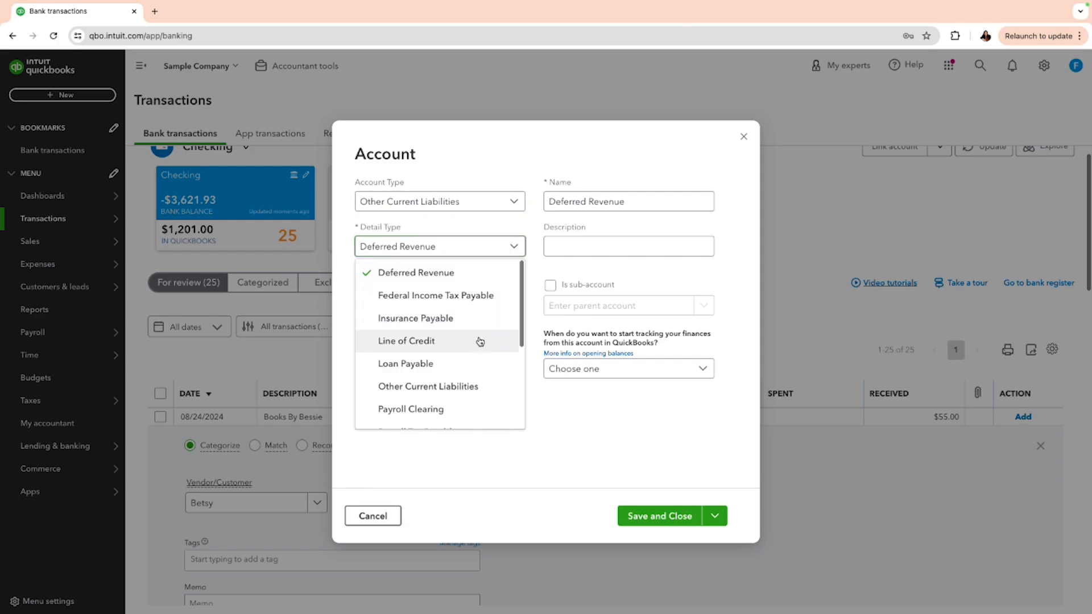
pyautogui.scroll(-2, 480, 341)
pyautogui.scroll(-2, 478, 341)
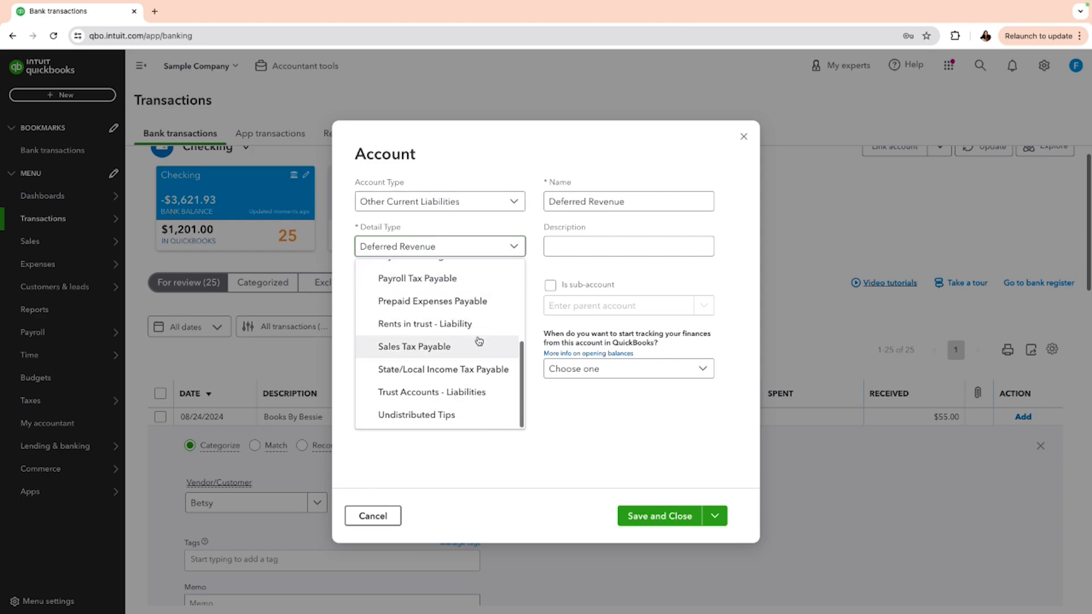
pyautogui.click(441, 392)
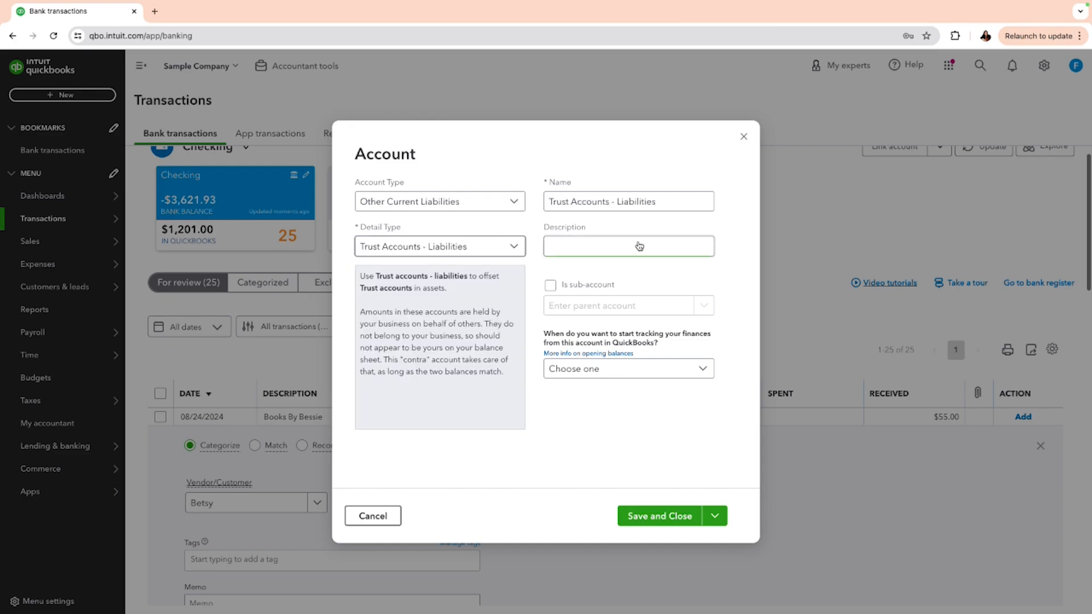
pyautogui.click(658, 208)
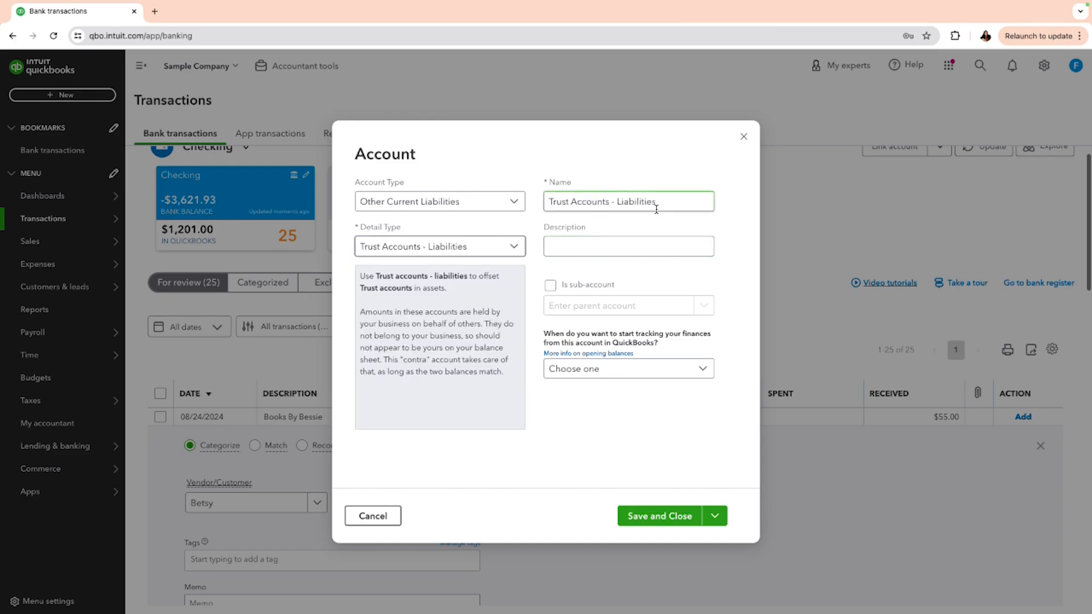
pyautogui.click(655, 219)
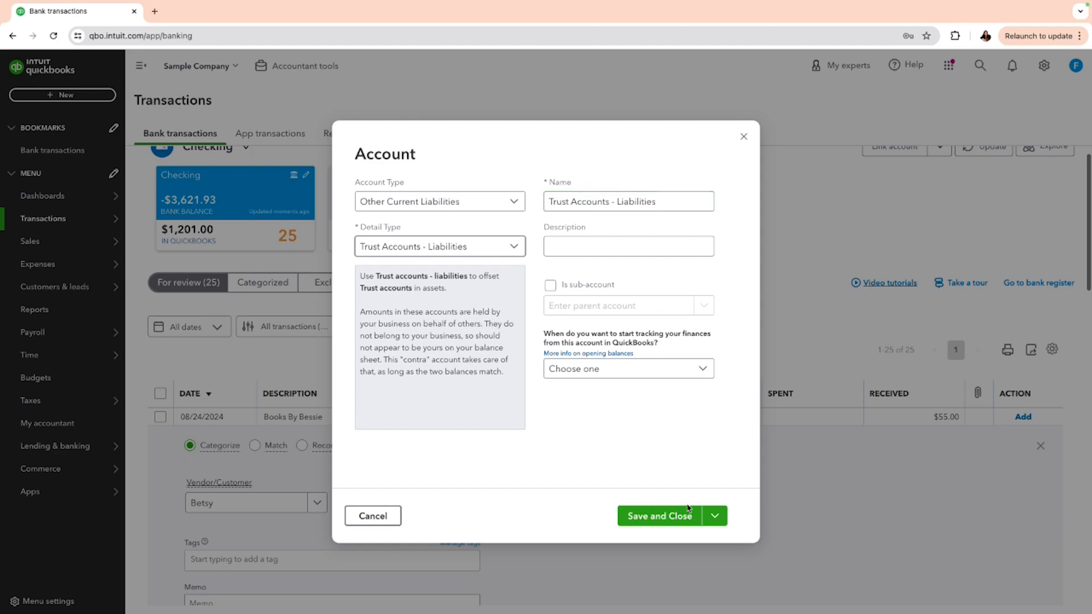
pyautogui.click(676, 522)
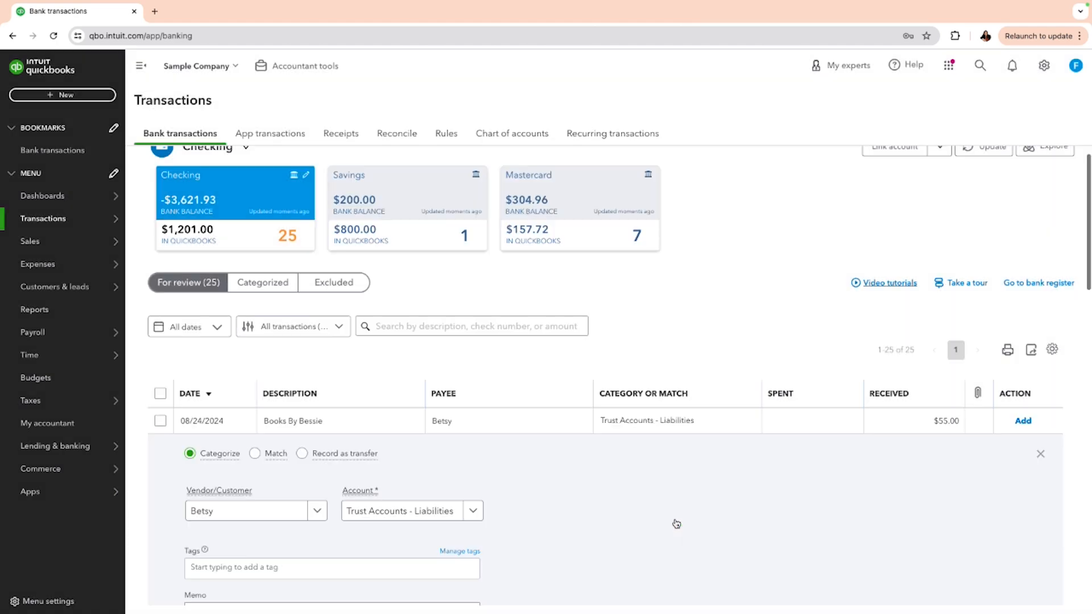
# - Start a second new account with type Other Current Liabilities and detail type Trust Accounts - Liabilities
pyautogui.click(472, 515)
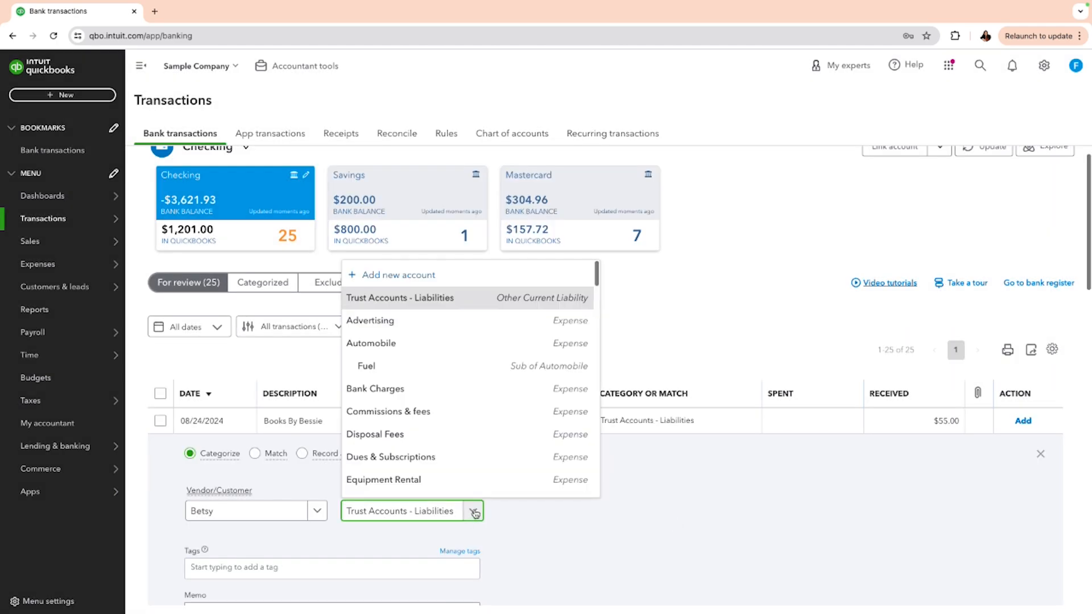
pyautogui.click(405, 281)
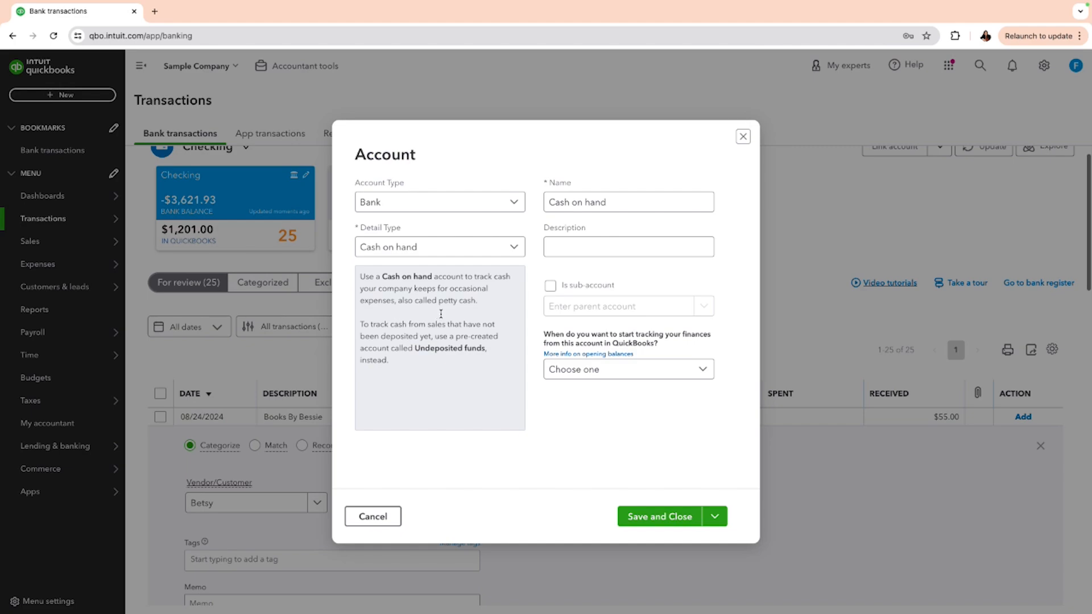
pyautogui.click(513, 202)
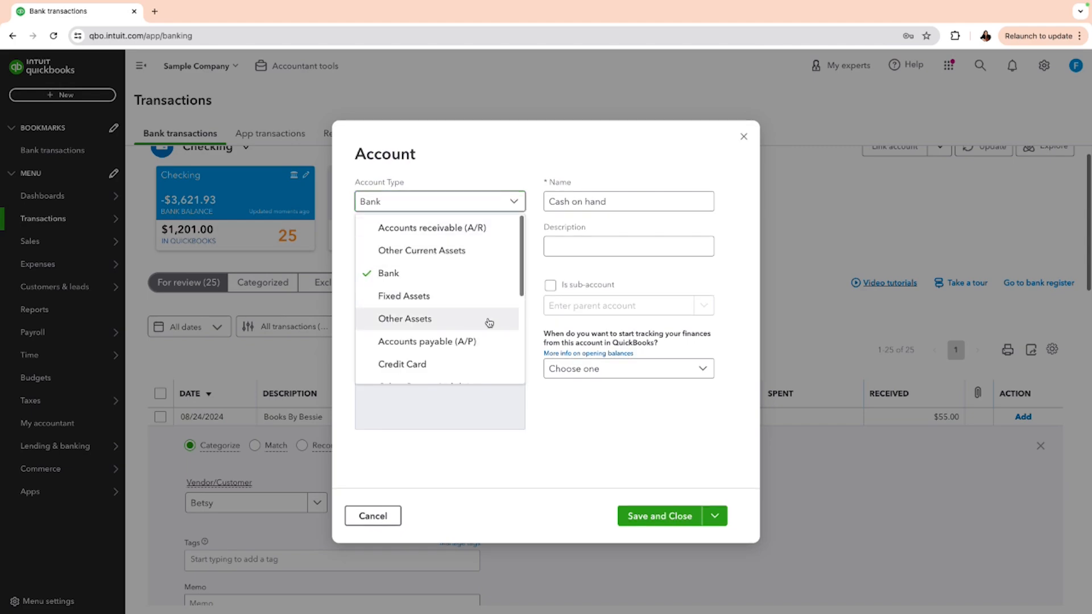
pyautogui.scroll(-2, 489, 317)
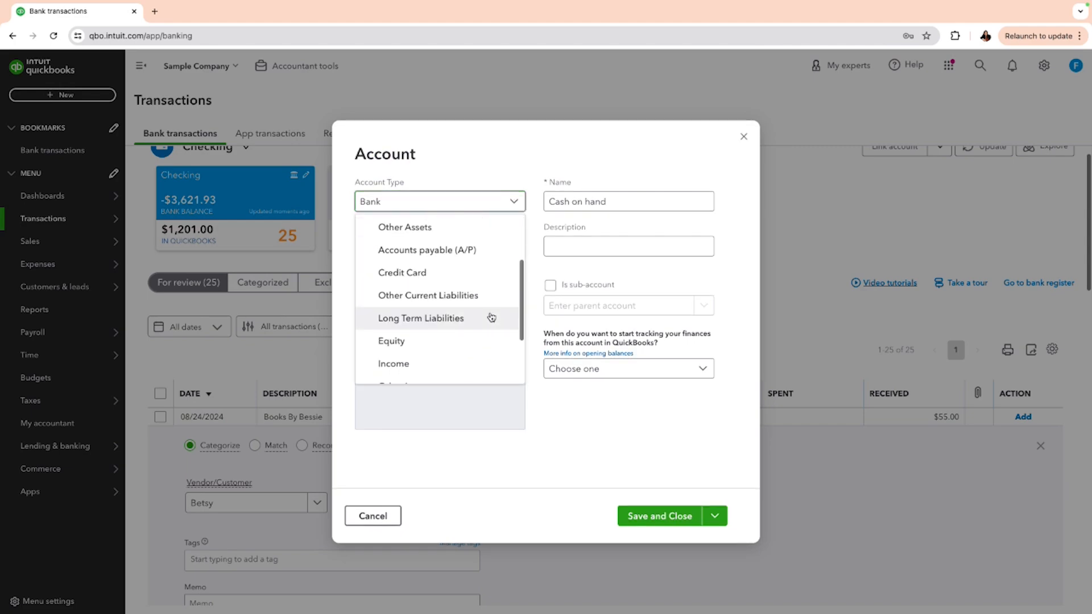
pyautogui.click(470, 295)
pyautogui.click(519, 244)
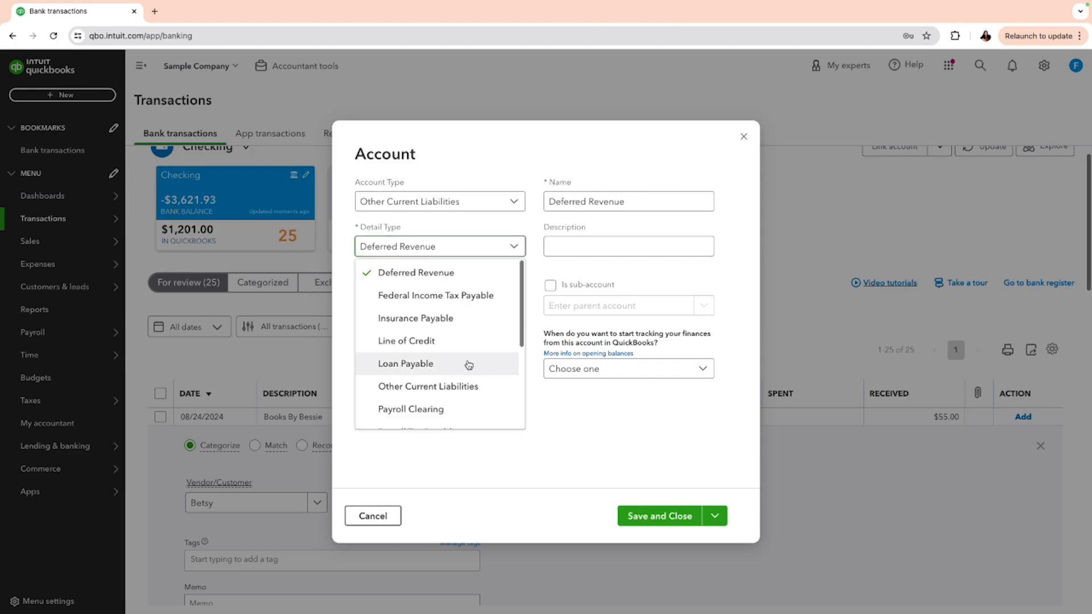
pyautogui.scroll(-3, 470, 363)
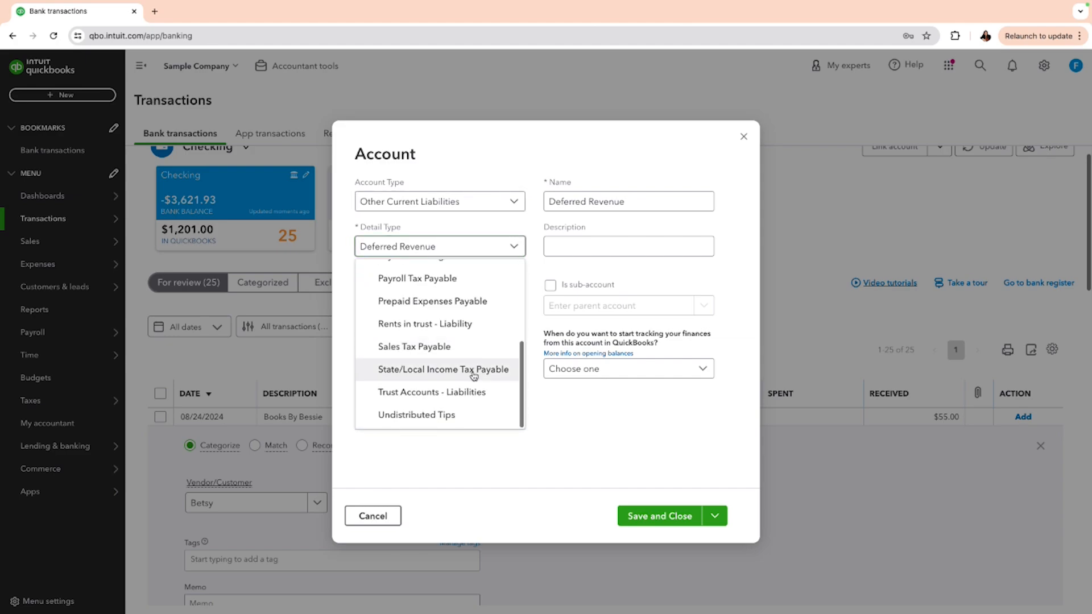
pyautogui.click(472, 391)
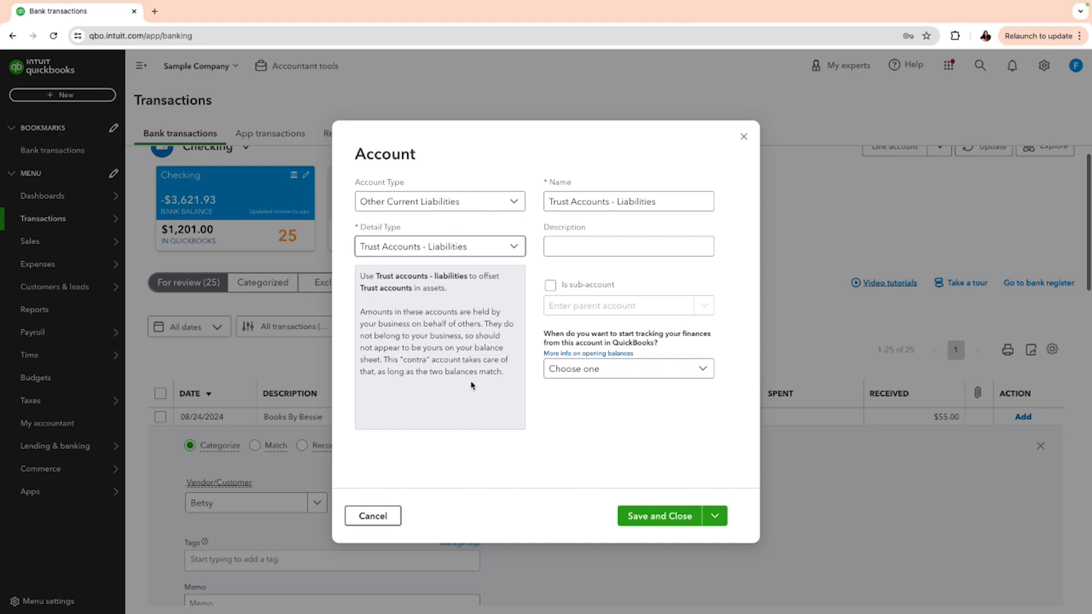
# - Rename the second account to "Trust Accounts - " followed by the customer's first name
pyautogui.click(681, 198)
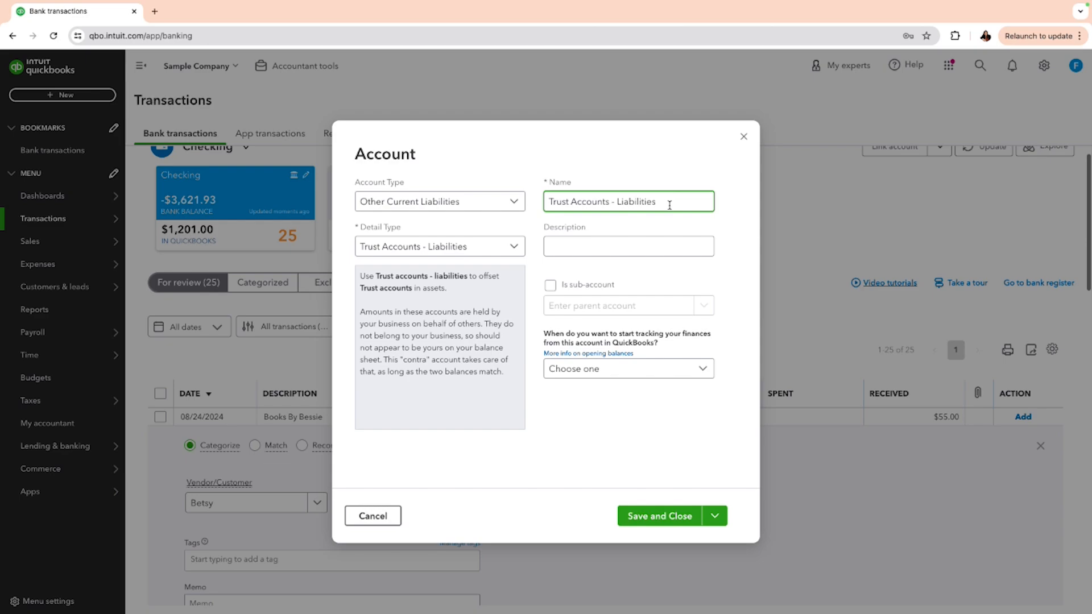
pyautogui.press('BackSpace')
pyautogui.press('BackSpace')
pyautogui.press('BackSpace')
pyautogui.press('BackSpace')
pyautogui.press('BackSpace')
pyautogui.write('Betsy')
# - Make the new account a sub-account of Trust Accounts - Liabilities, save it, and add the $55.00 Books By Bessie deposit
pyautogui.click(550, 285)
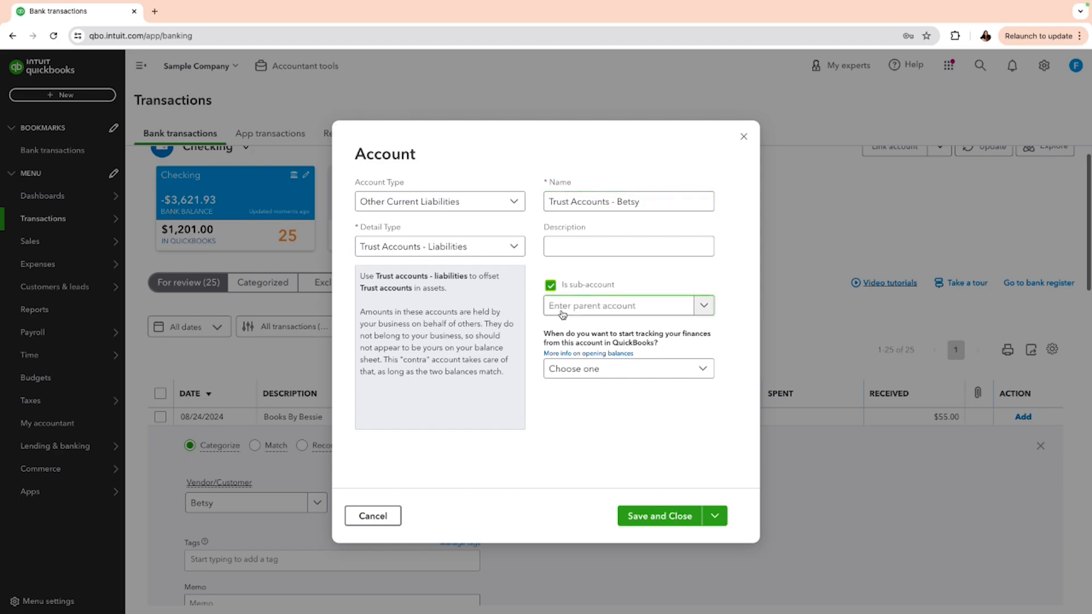
pyautogui.click(562, 312)
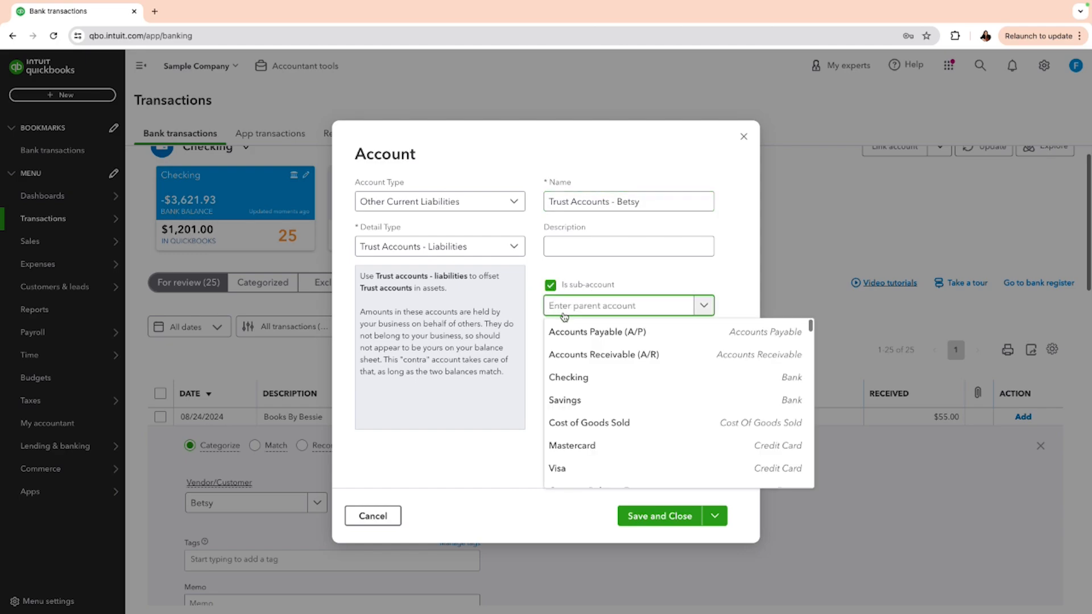
pyautogui.write('trust')
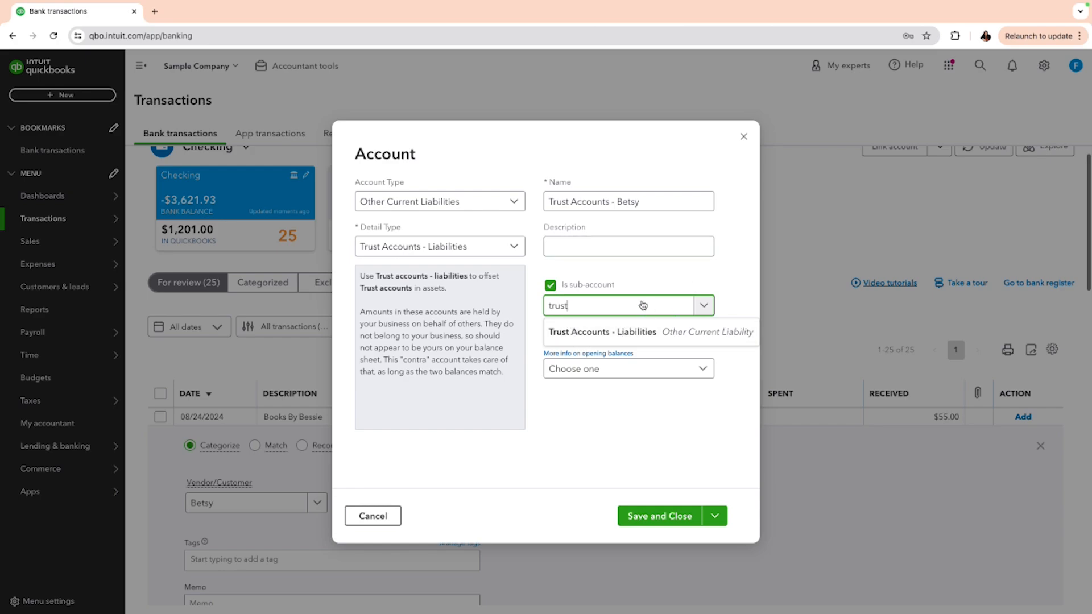
pyautogui.click(606, 338)
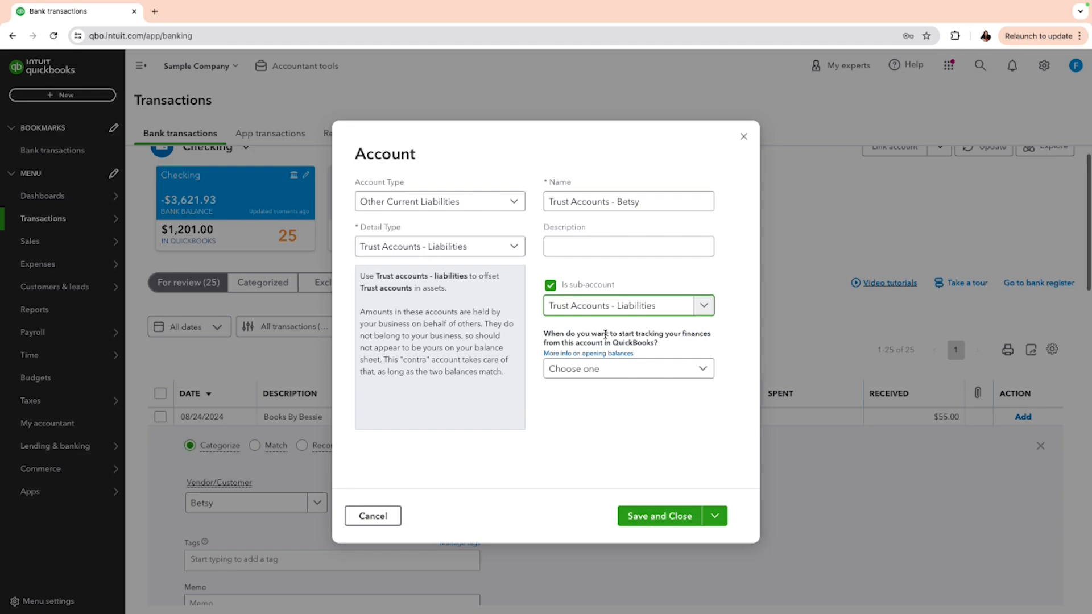
pyautogui.click(657, 518)
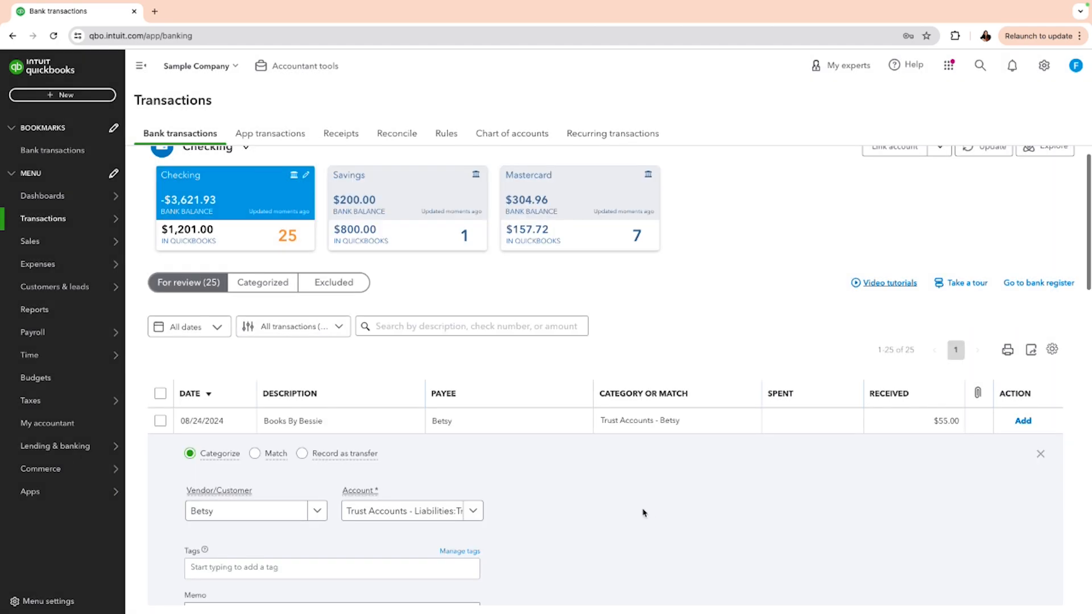
pyautogui.scroll(-2, 643, 513)
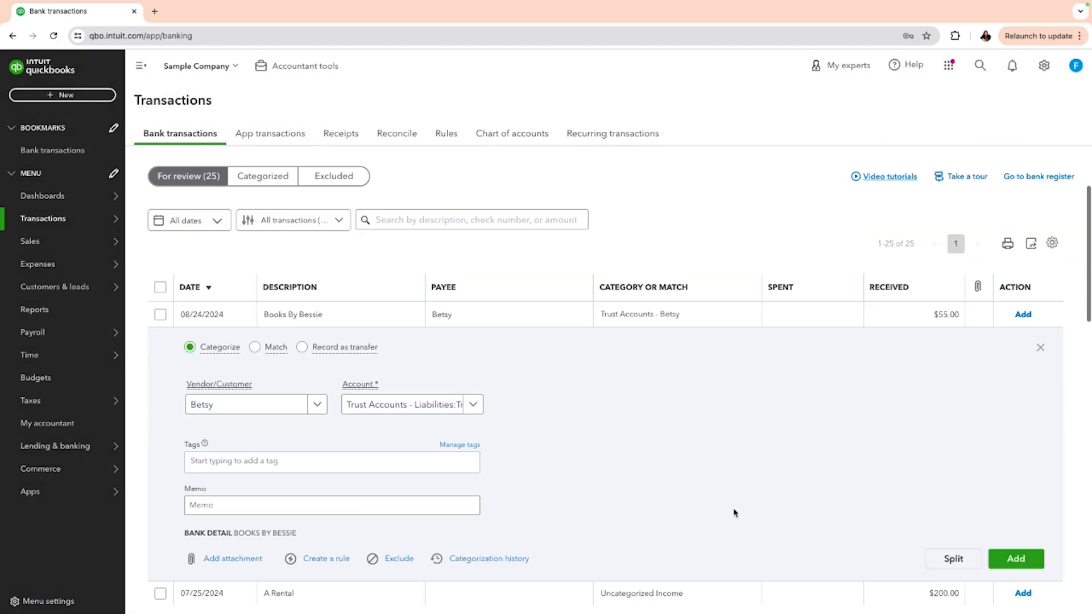
pyautogui.click(1000, 563)
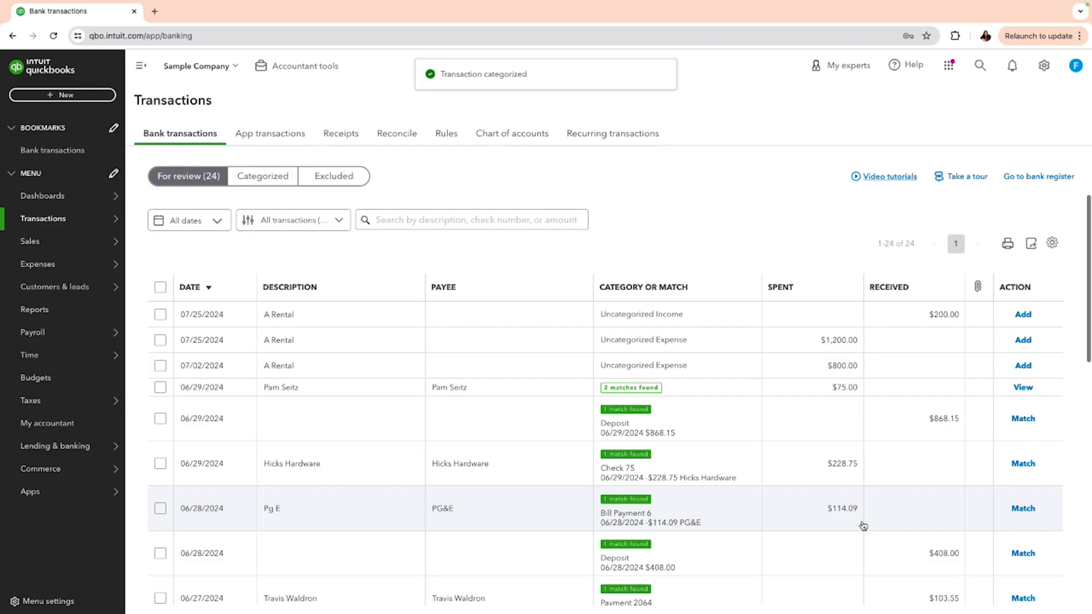
# - Expand the 07/25/2024 A Rental deposit of $200.00 for categorization
pyautogui.click(950, 320)
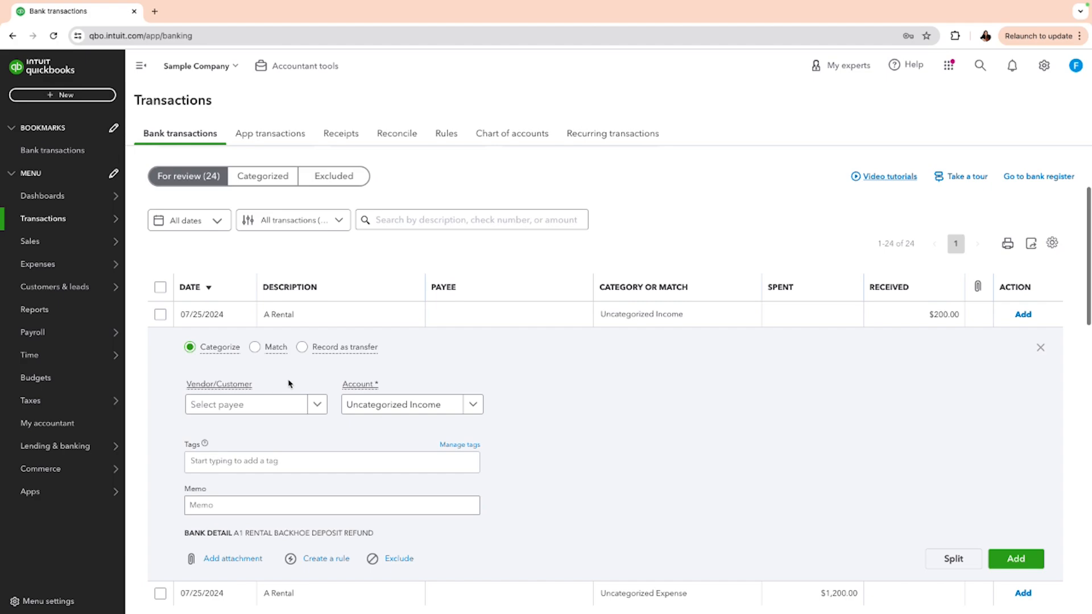
pyautogui.click(277, 408)
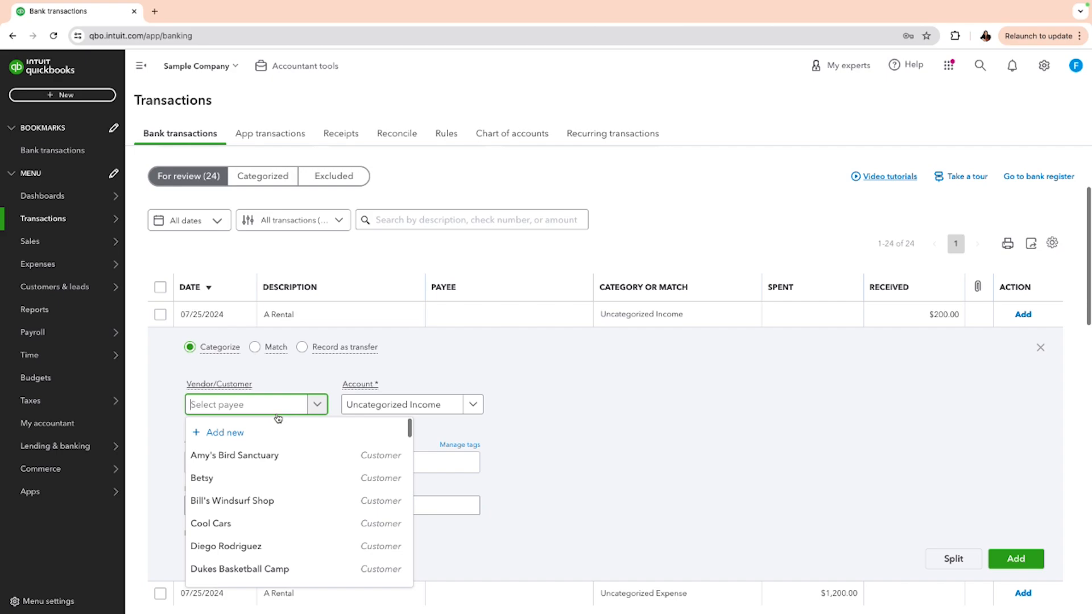
pyautogui.click(221, 437)
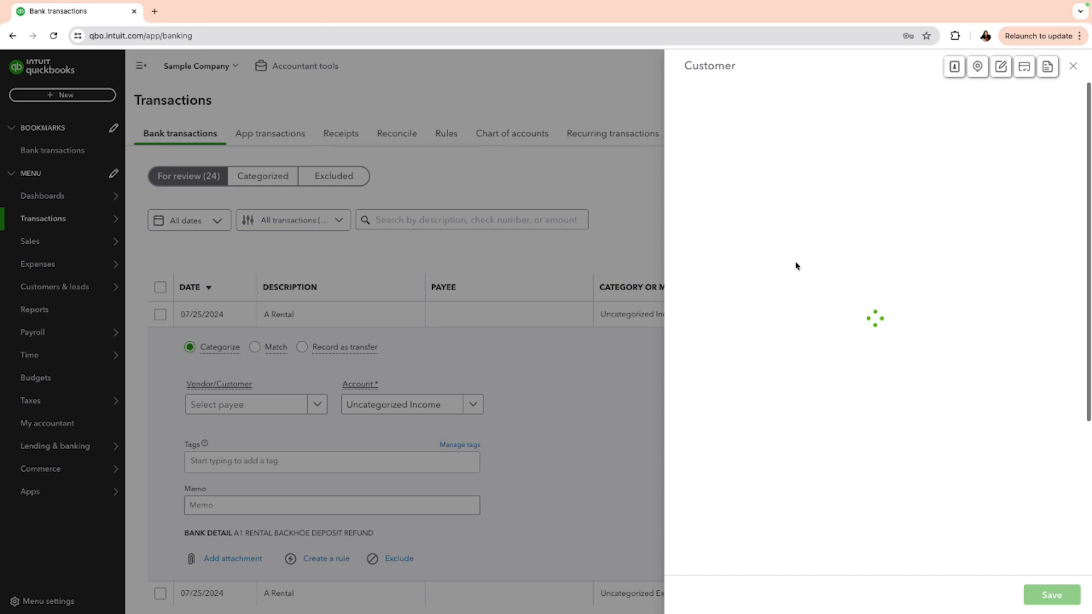
pyautogui.click(1073, 66)
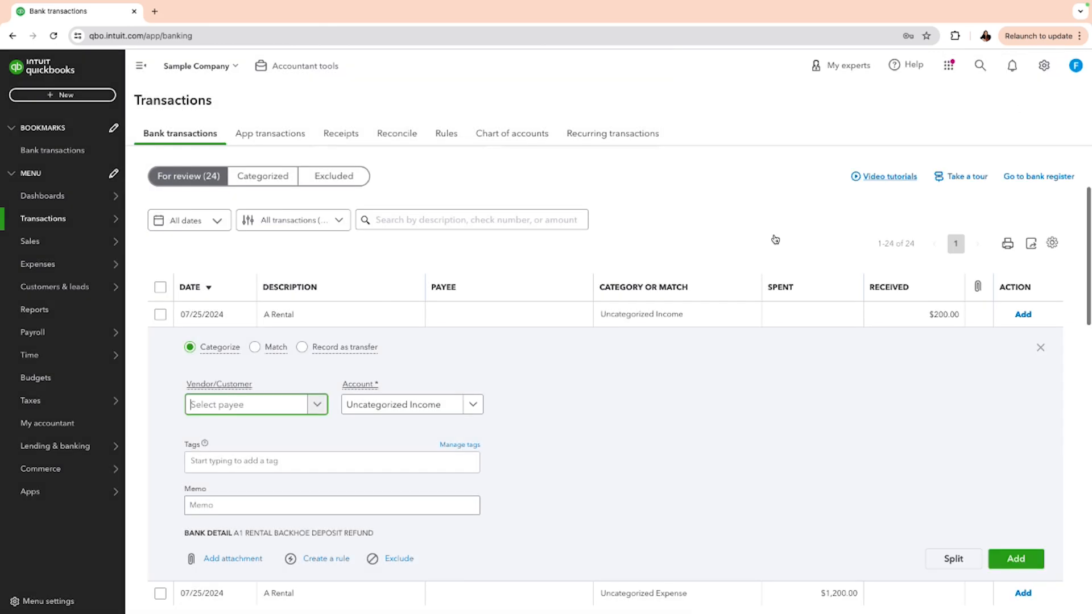
# - Add a new customer with company name Frosty the Snow Man as the deposit's payee and save it
pyautogui.click(317, 404)
pyautogui.click(234, 440)
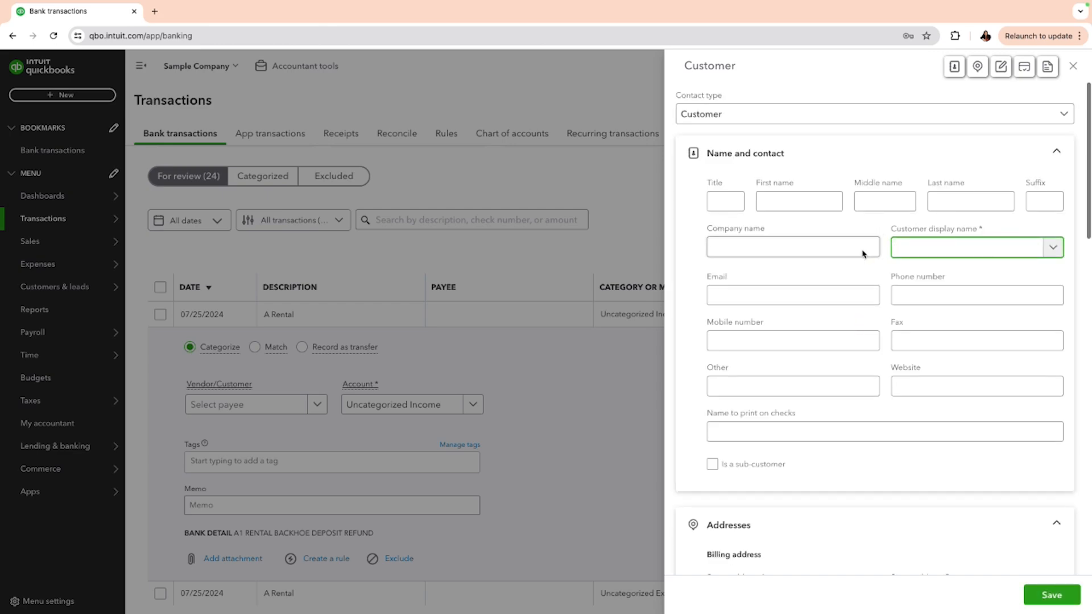
pyautogui.click(844, 246)
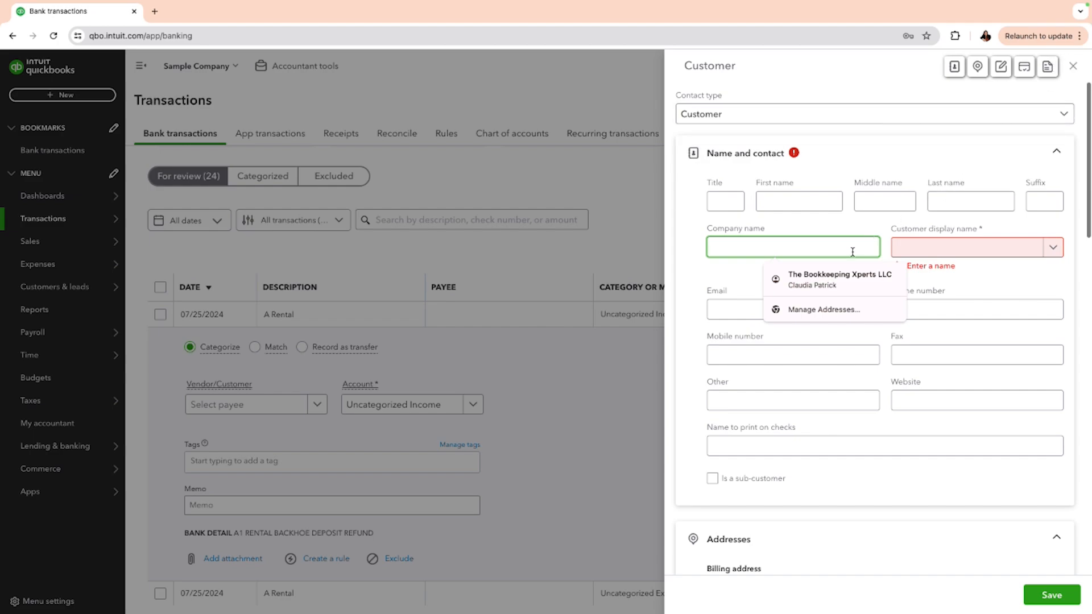
pyautogui.write('F')
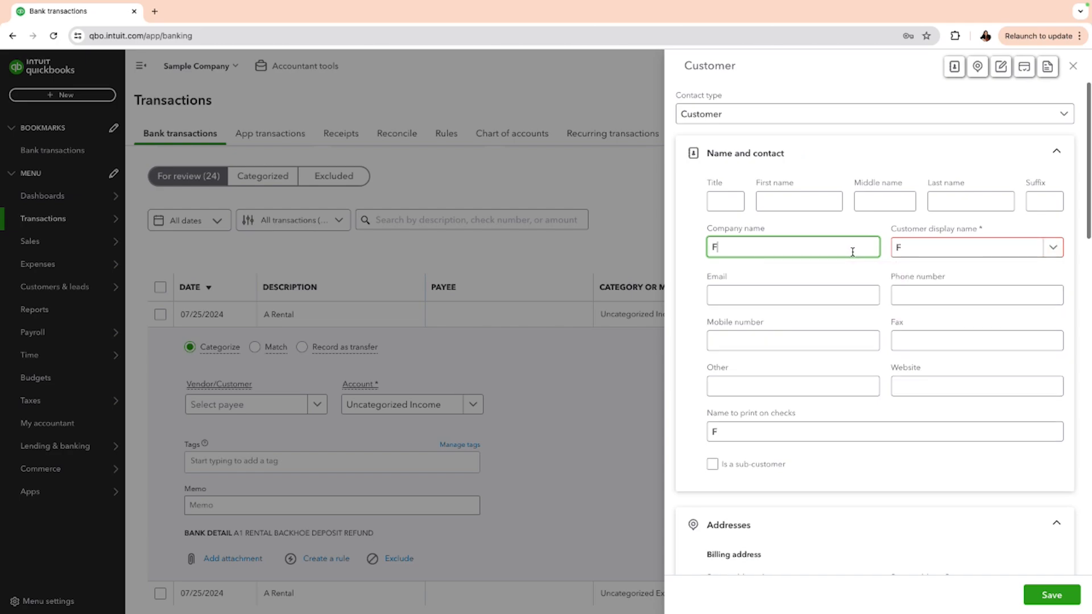
pyautogui.write('rosty the ')
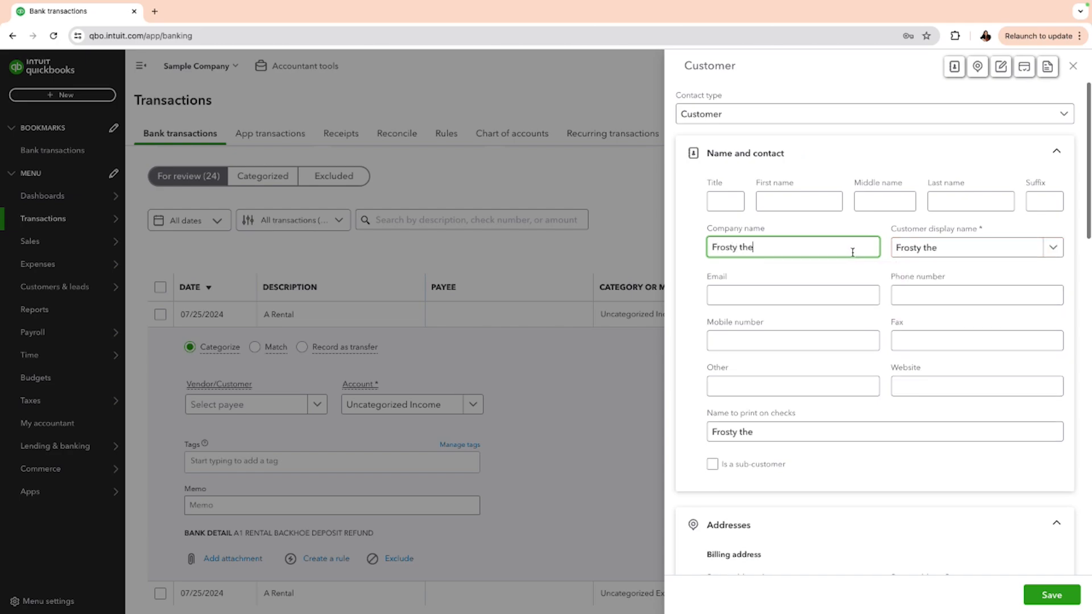
pyautogui.write('S')
pyautogui.press('BackSpace')
pyautogui.press('BackSpace')
pyautogui.write('Snow Man')
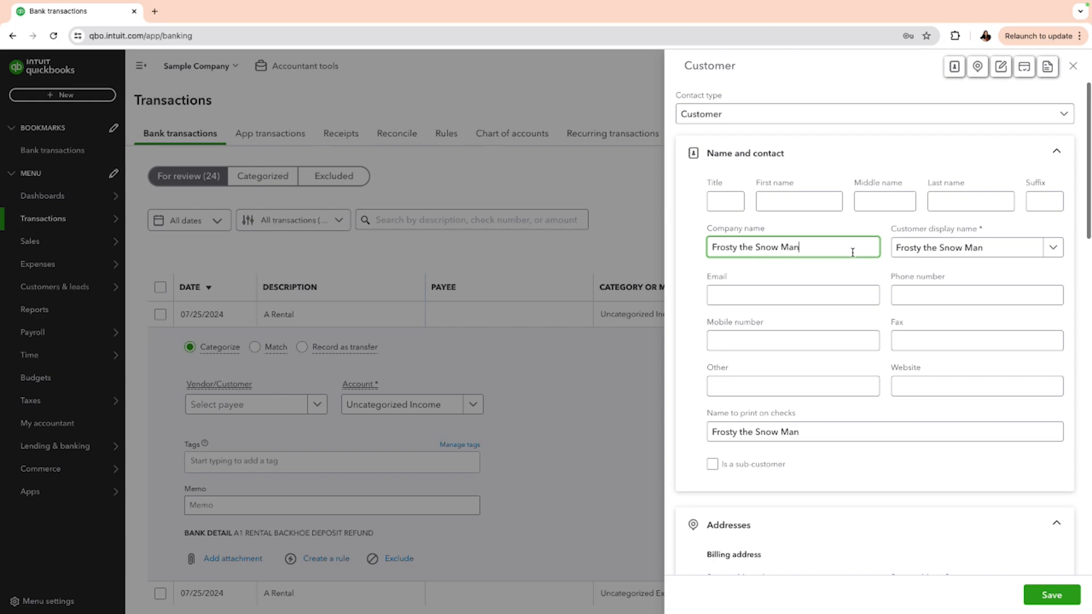
pyautogui.click(1062, 599)
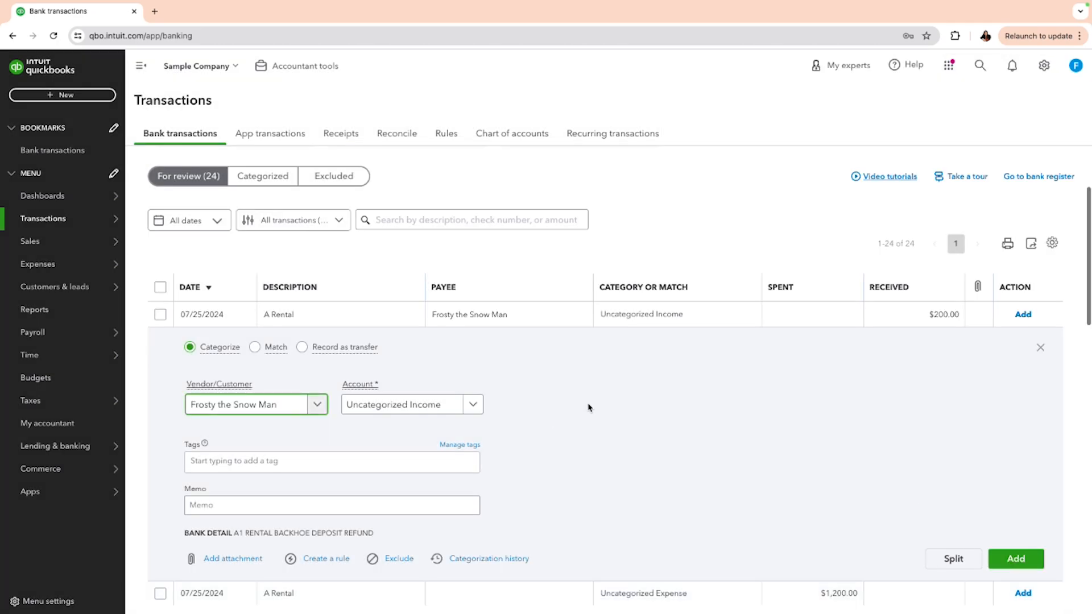
# - Start adding a new account for the $200.00 deposit and set its account type to Other Current Liabilities
pyautogui.click(469, 417)
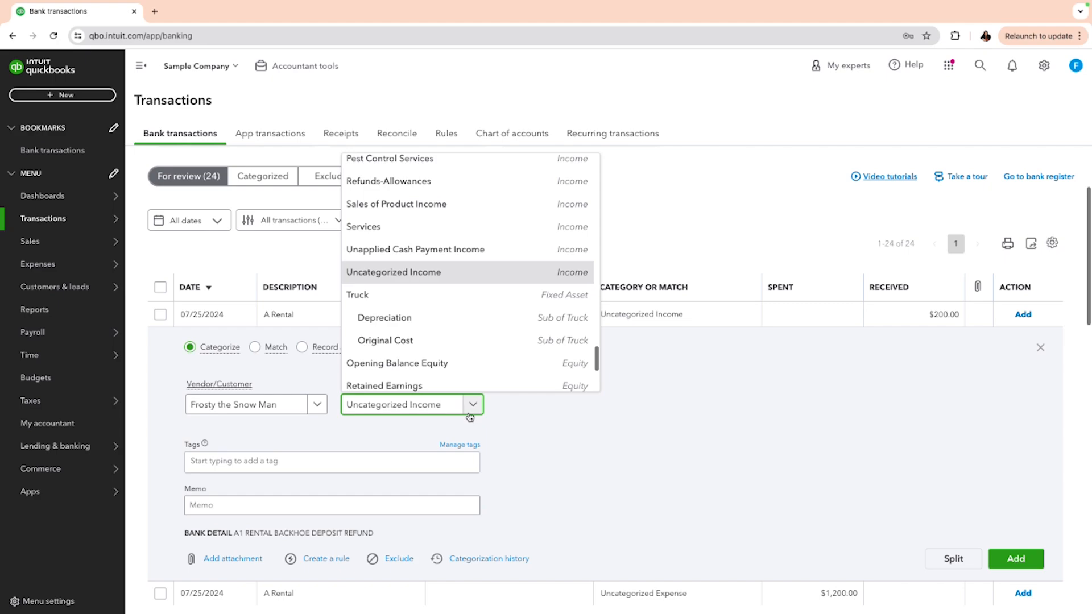
pyautogui.scroll(2, 508, 354)
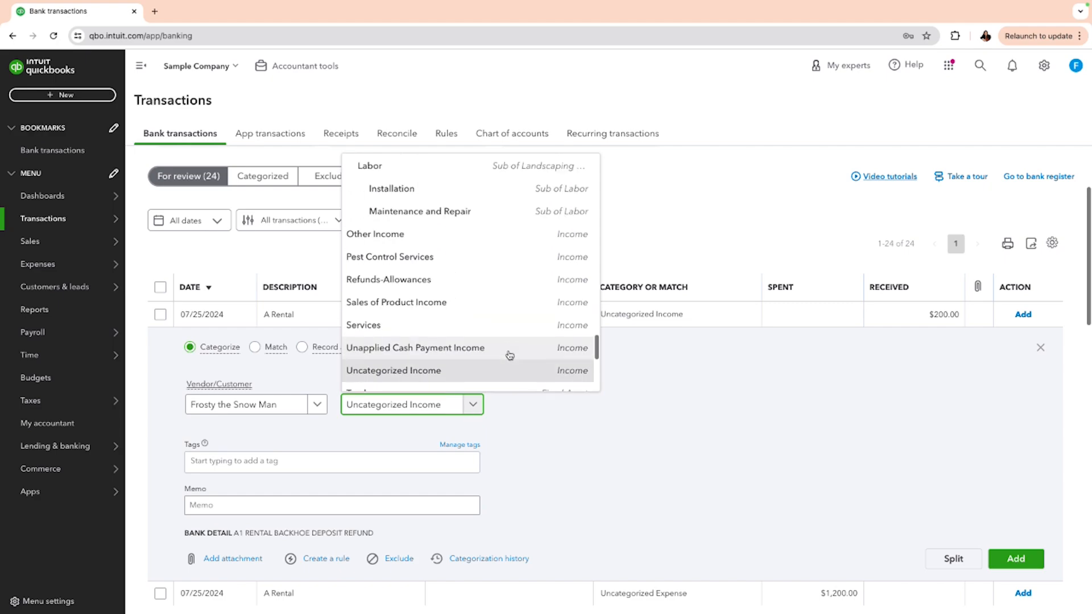
pyautogui.scroll(15, 509, 355)
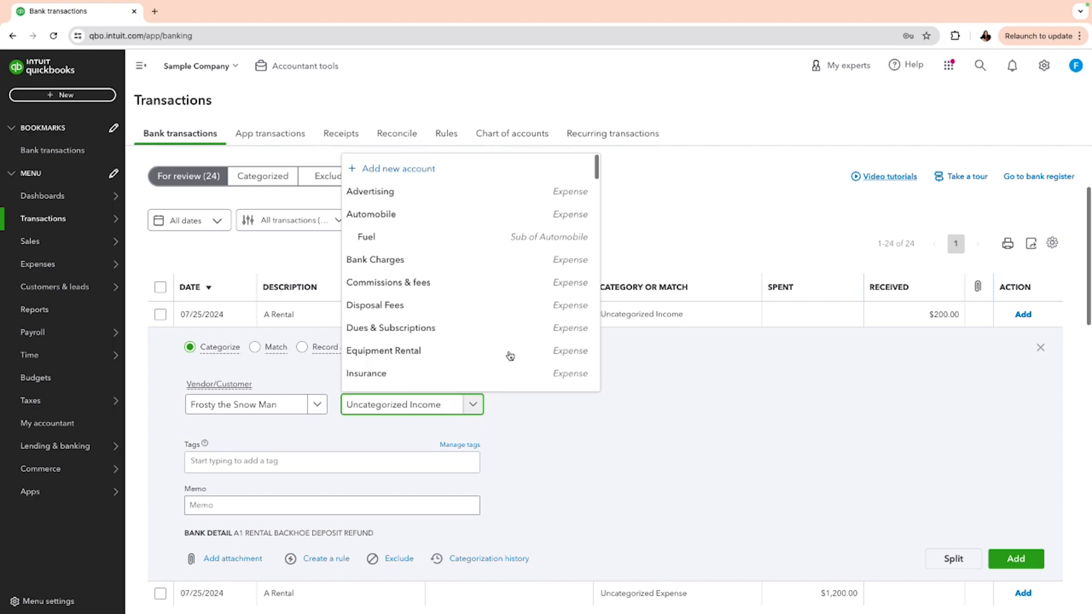
pyautogui.click(408, 170)
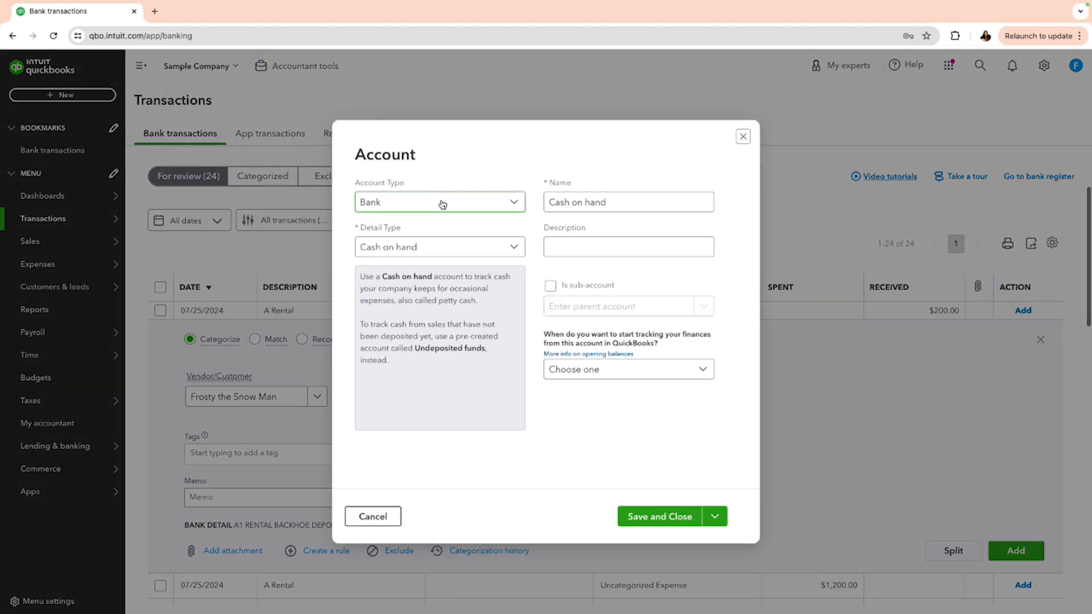
pyautogui.click(422, 204)
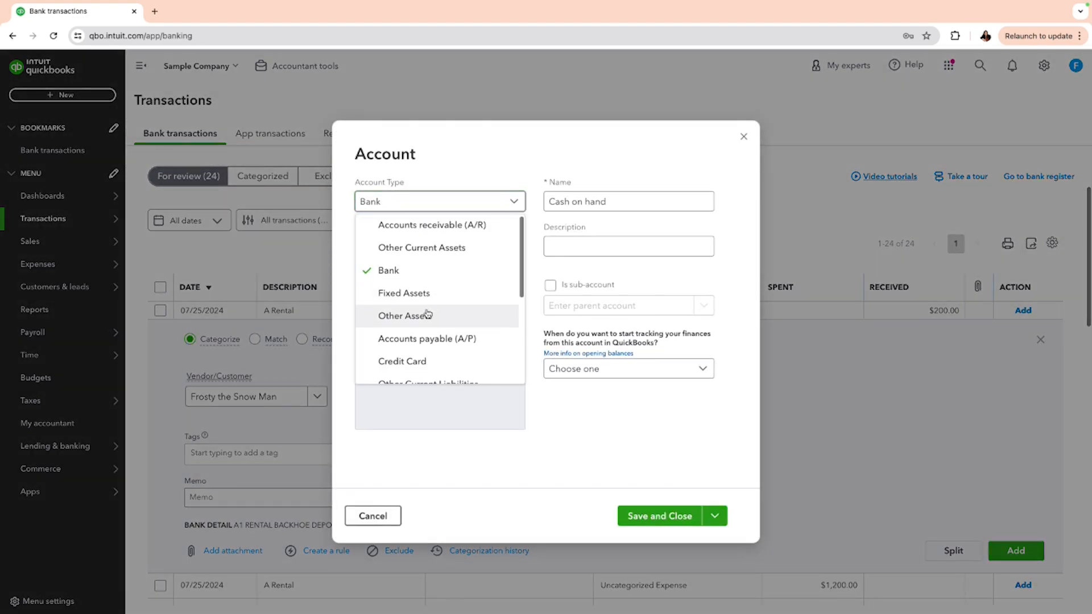
pyautogui.scroll(-3, 427, 313)
pyautogui.click(426, 310)
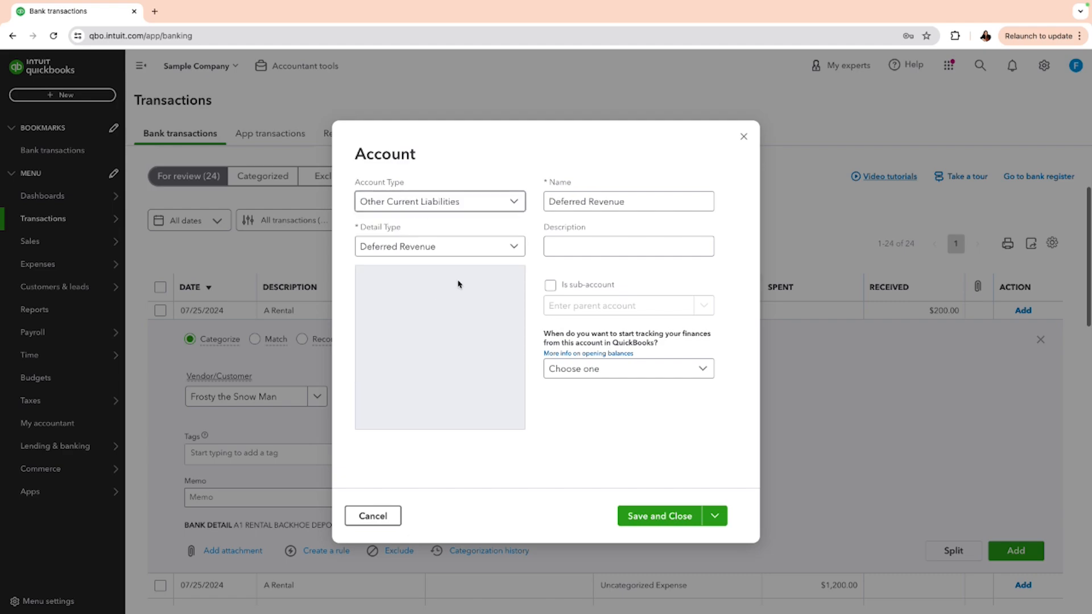
# - Set the detail type to Trust Accounts - Liabilities and name the account "Trust Accounts - Frosty the Snow Man"
pyautogui.click(517, 249)
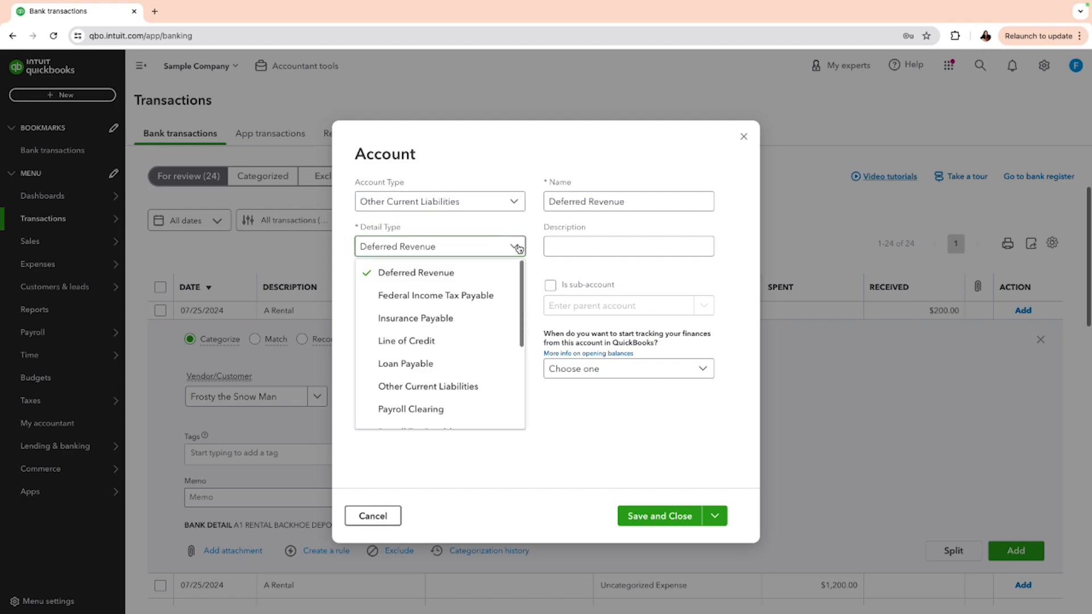
pyautogui.scroll(-2, 470, 318)
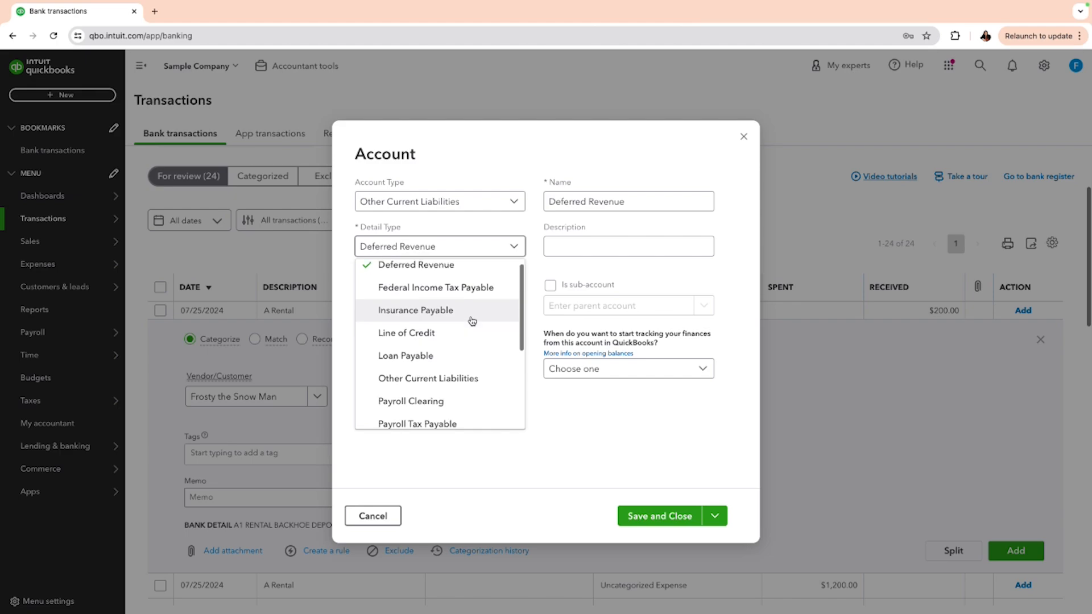
pyautogui.scroll(-2, 472, 320)
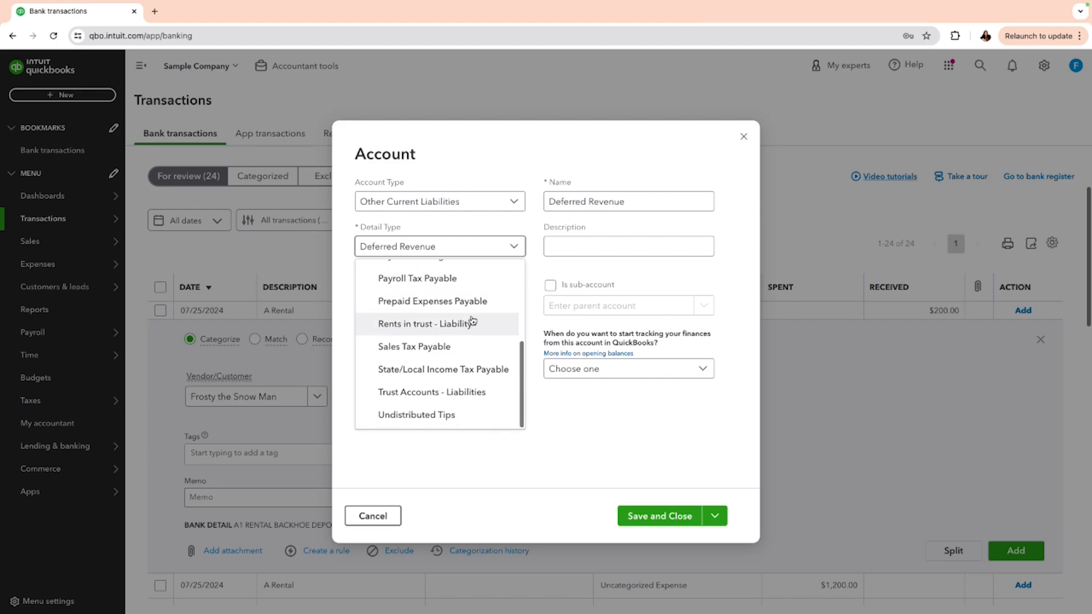
pyautogui.click(460, 392)
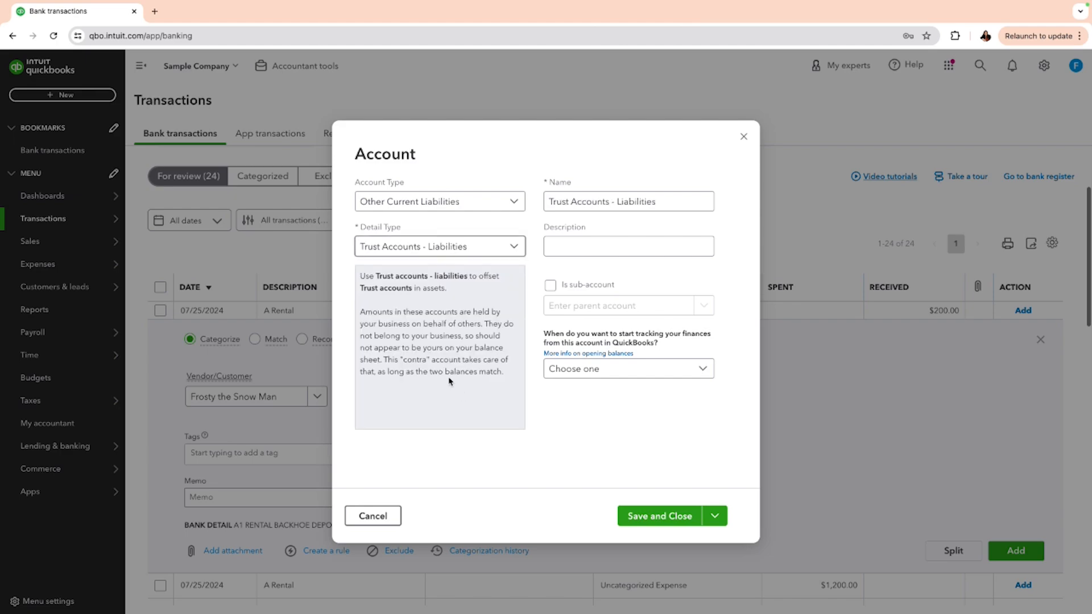
pyautogui.click(679, 205)
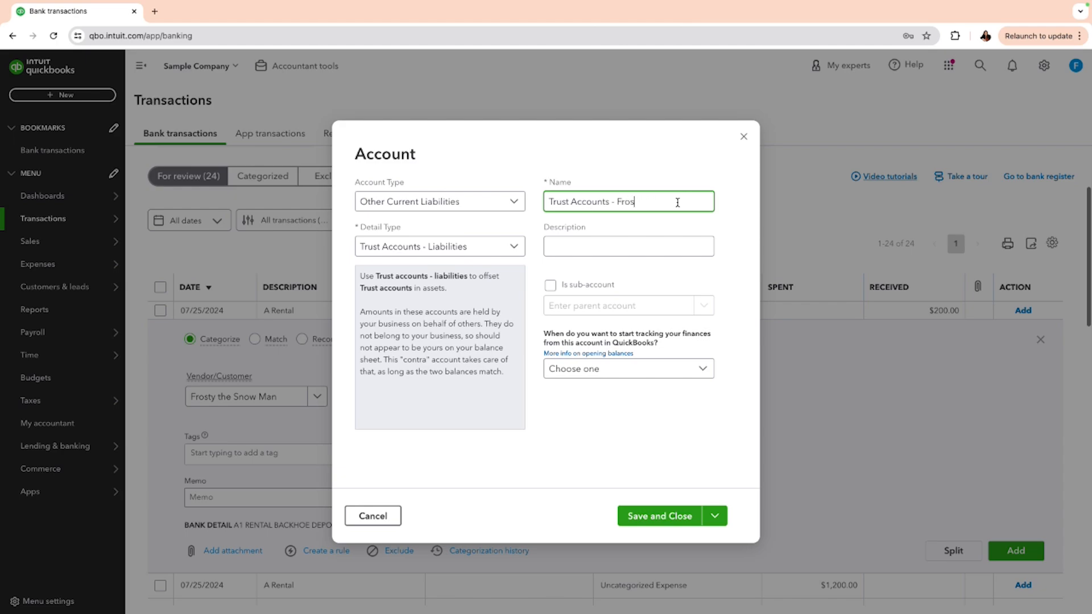
pyautogui.write('the Snow Man')
# - Save the account as a sub-account of Trust Accounts - Liabilities and add the $200.00 A Rental deposit
pyautogui.click(555, 286)
pyautogui.click(563, 306)
pyautogui.write('Tr')
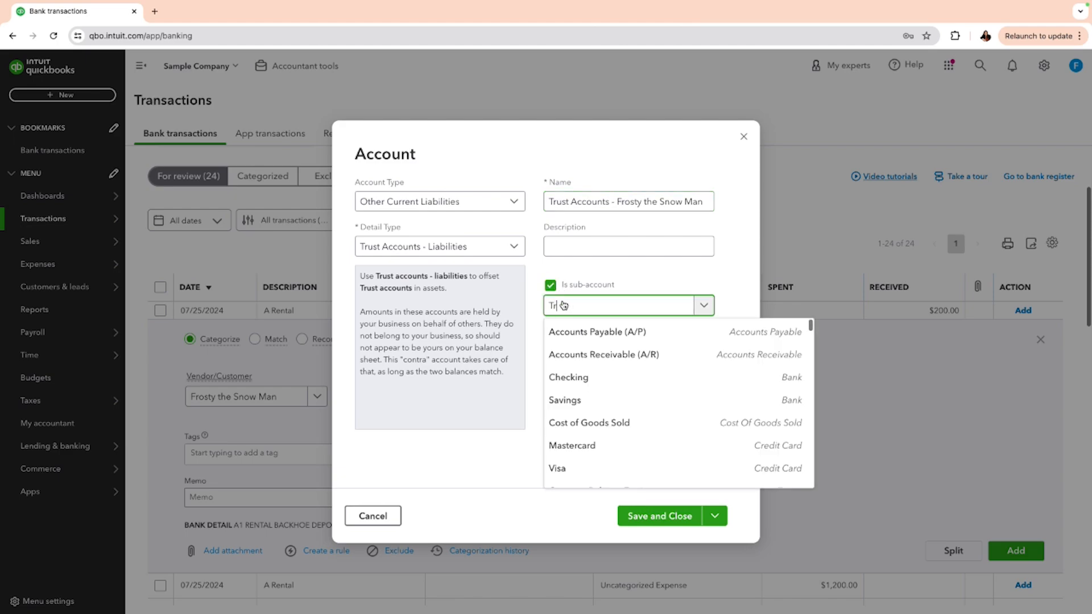
pyautogui.write('ust')
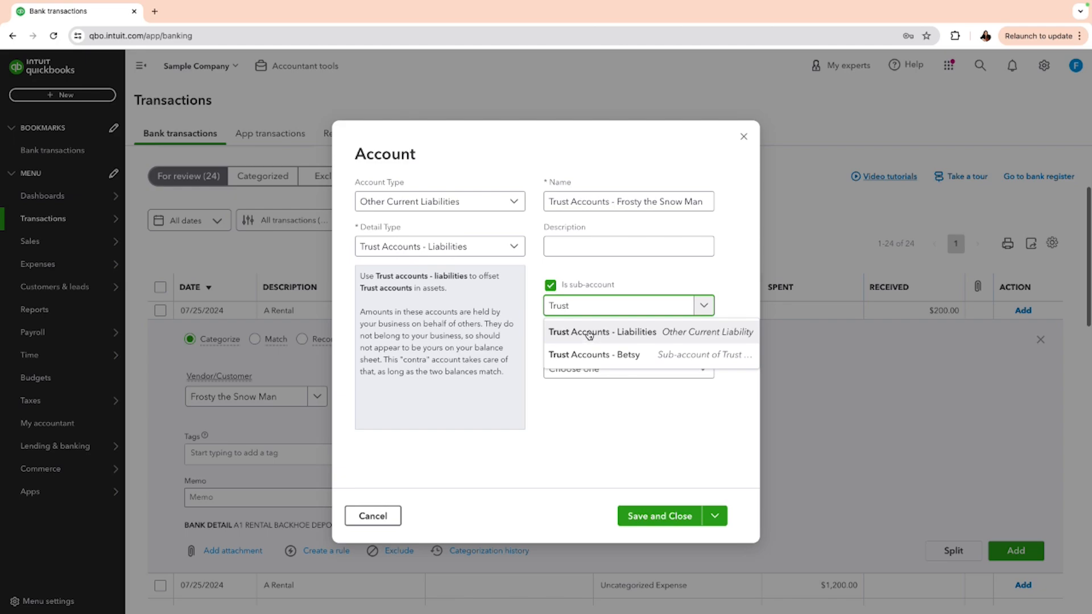
pyautogui.click(588, 335)
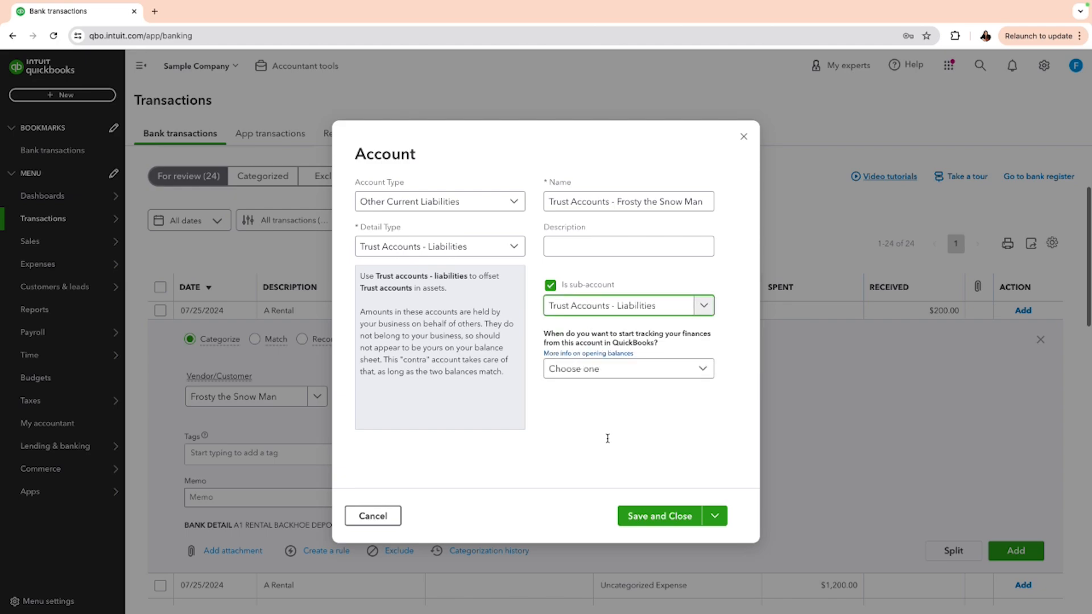
pyautogui.click(665, 517)
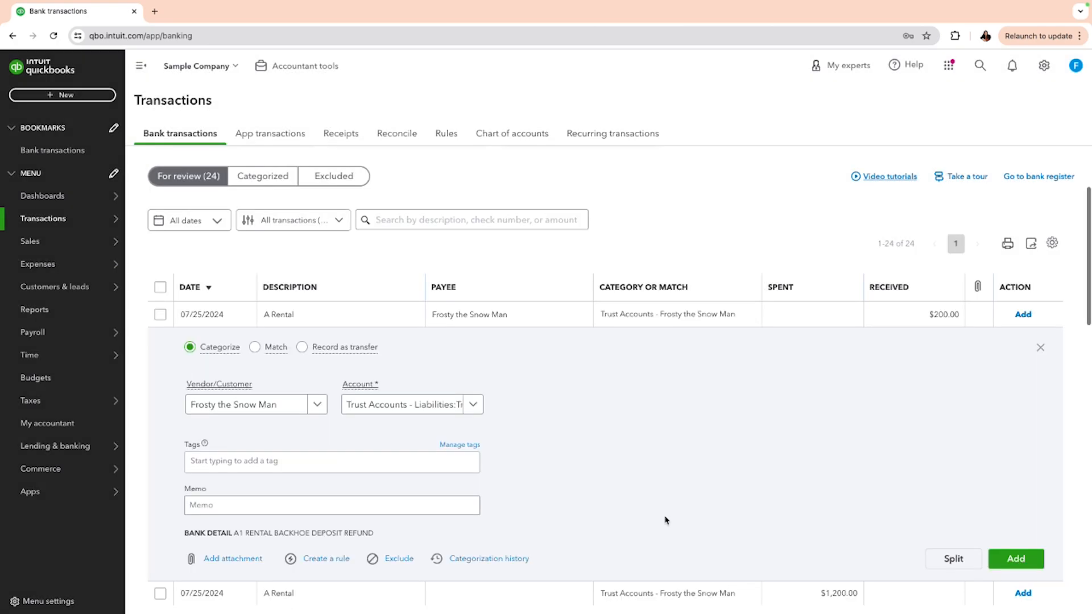
pyautogui.click(1007, 569)
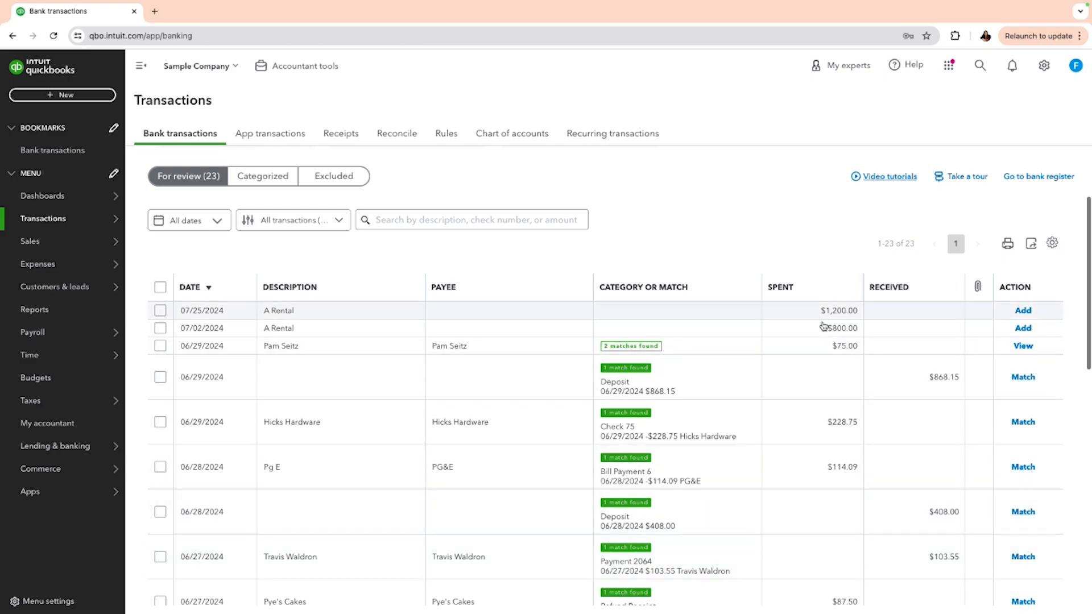
# - Show the categorized transactions of the Checking account
pyautogui.scroll(1, 830, 327)
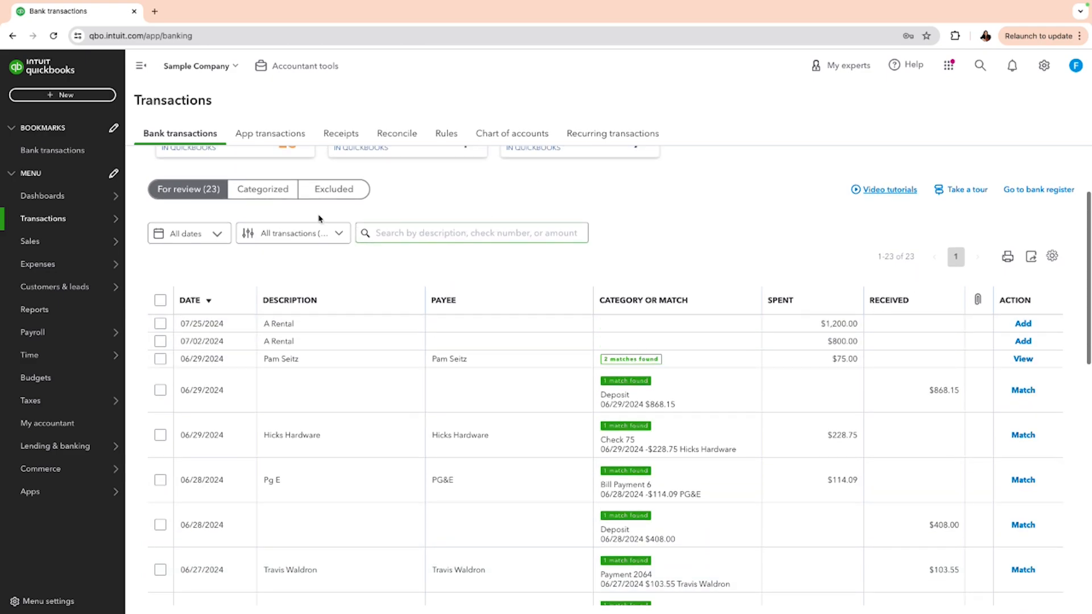
pyautogui.click(271, 197)
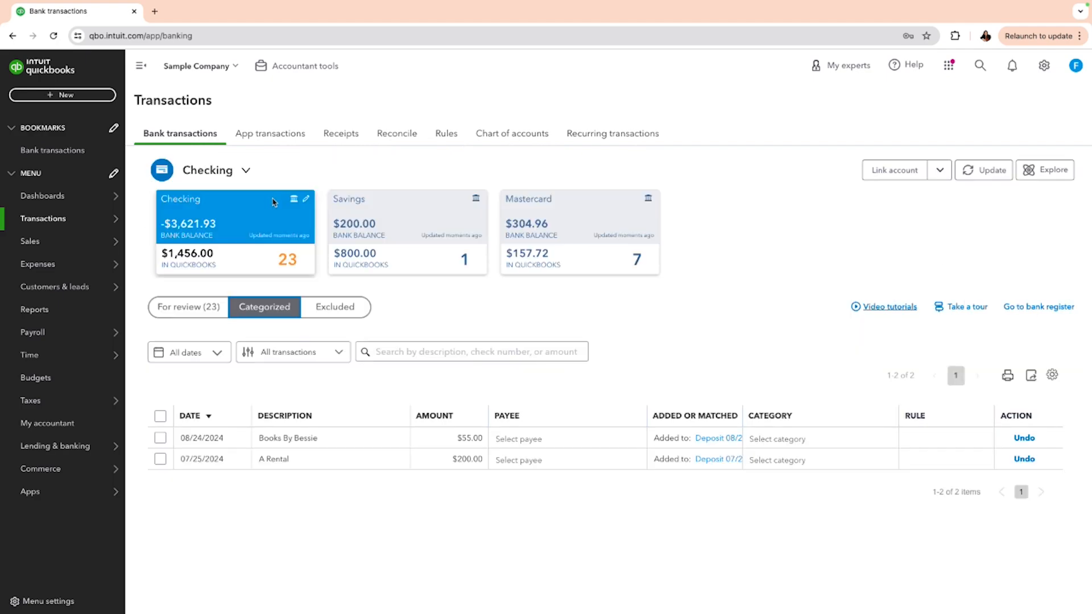
# - Categorize the 06/29/2024 $75.00 Checking withdrawal awaiting review instead of matching it, with Frosty the Snow Man as the payee
pyautogui.click(182, 311)
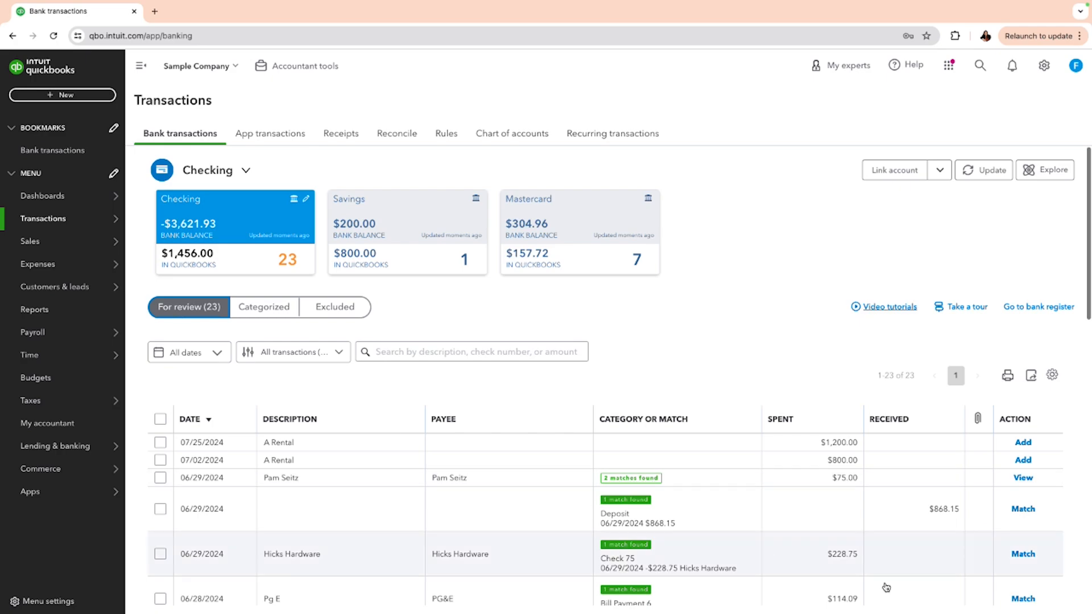
pyautogui.click(836, 476)
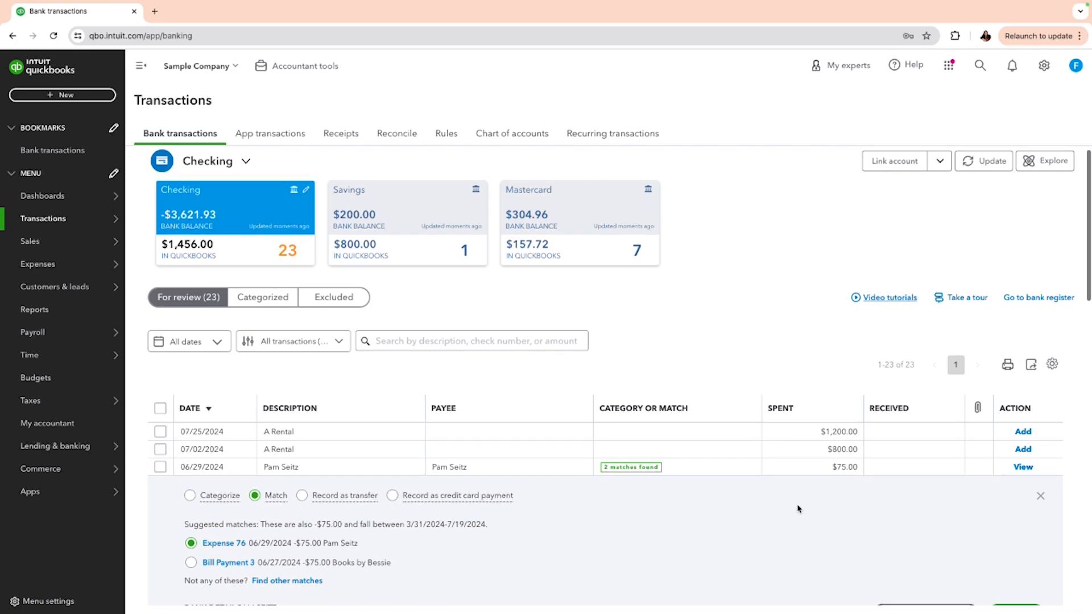
pyautogui.scroll(-2, 798, 508)
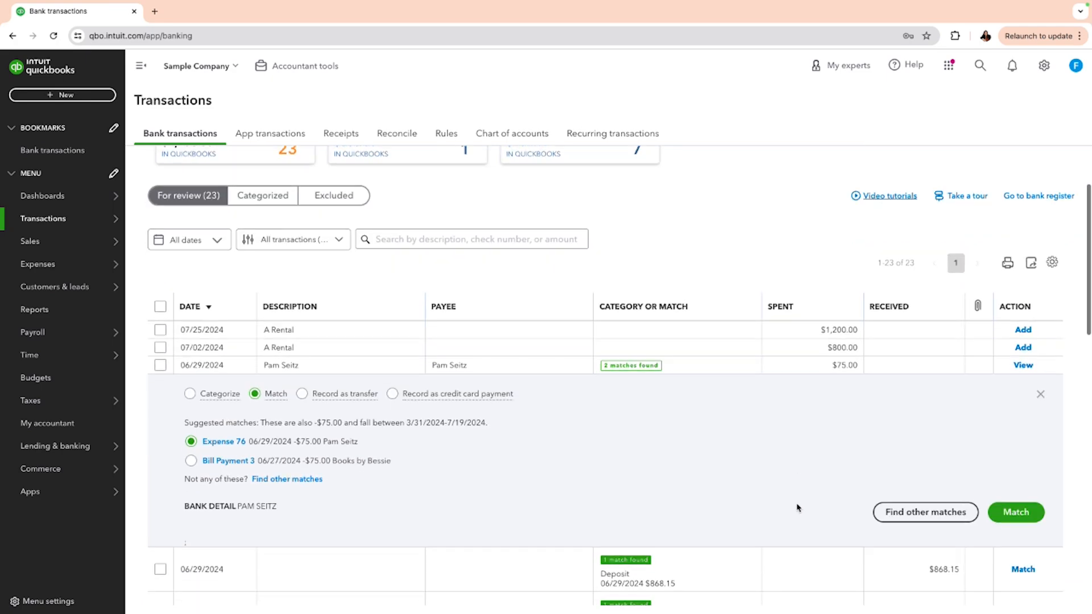
pyautogui.click(190, 396)
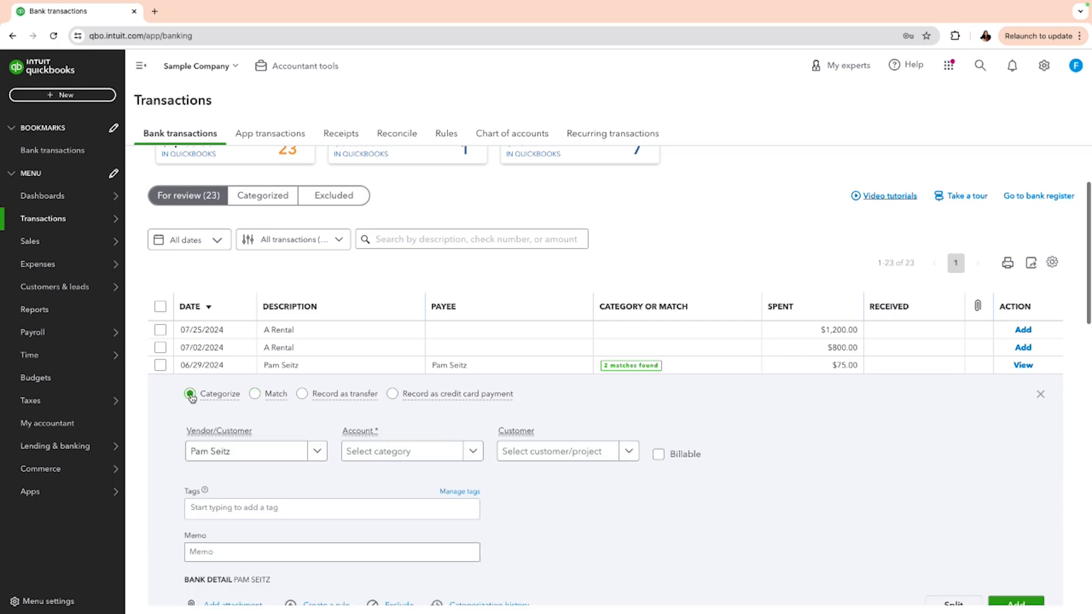
pyautogui.click(270, 452)
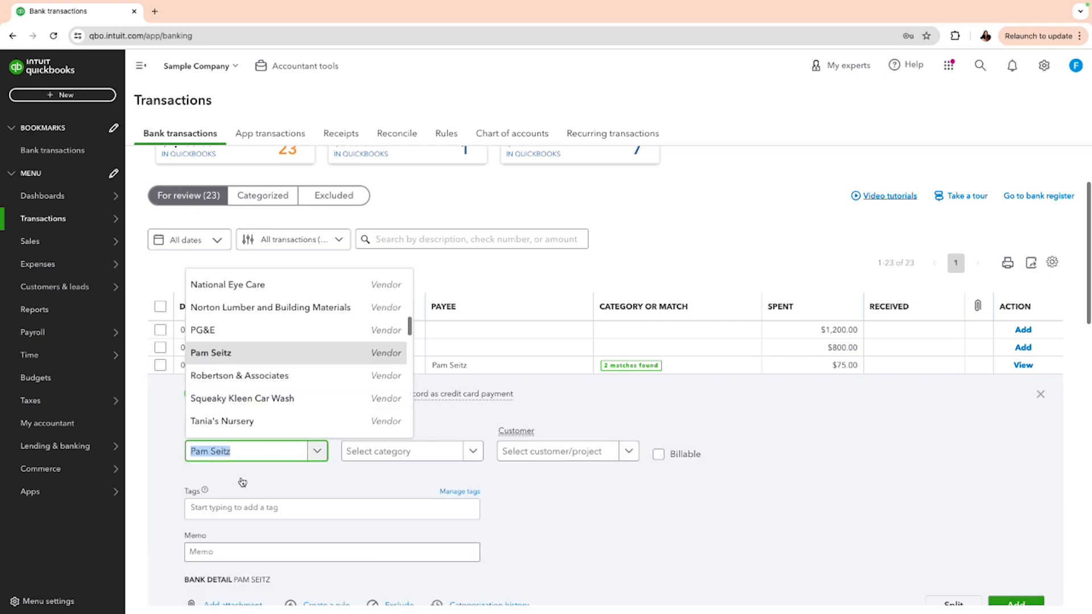
pyautogui.write('Frost')
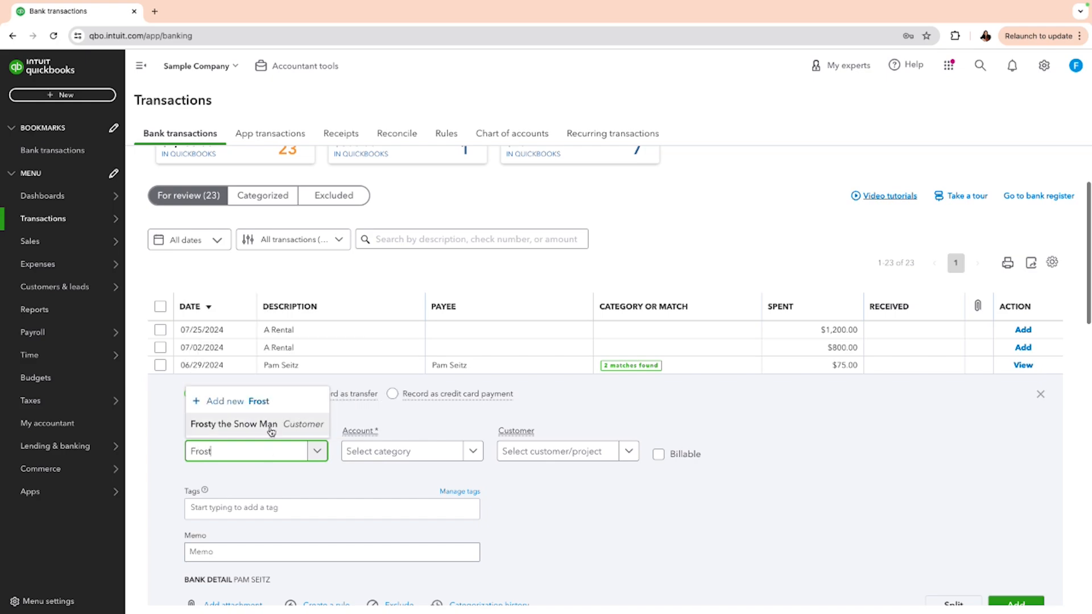
pyautogui.click(269, 425)
# - Assign the $75.00 withdrawal to the "Trust Accounts - Frosty the Snow Man" account and add it
pyautogui.click(364, 451)
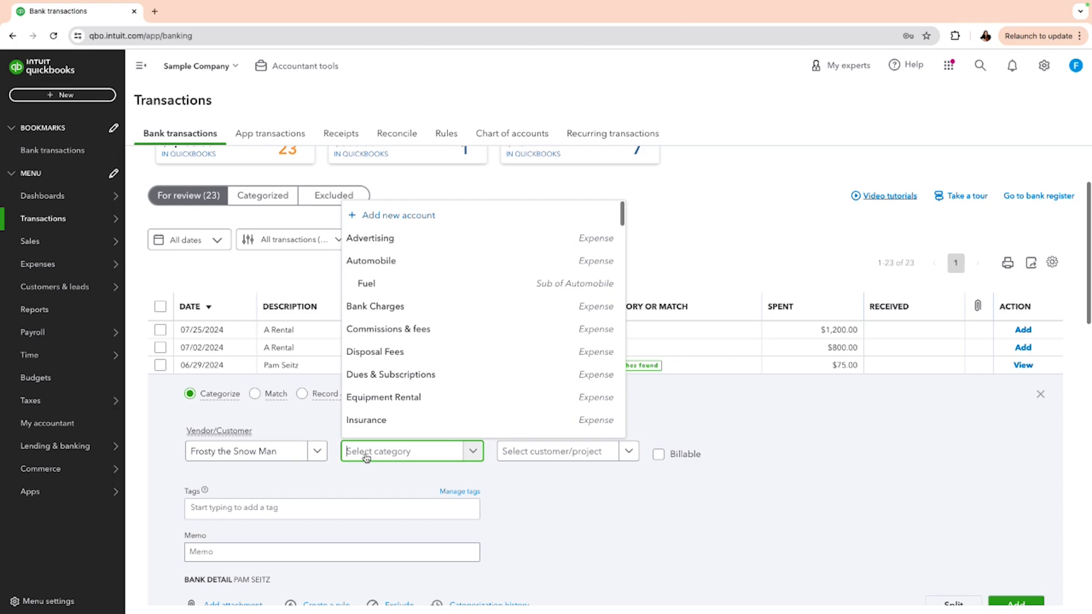
pyautogui.write('F')
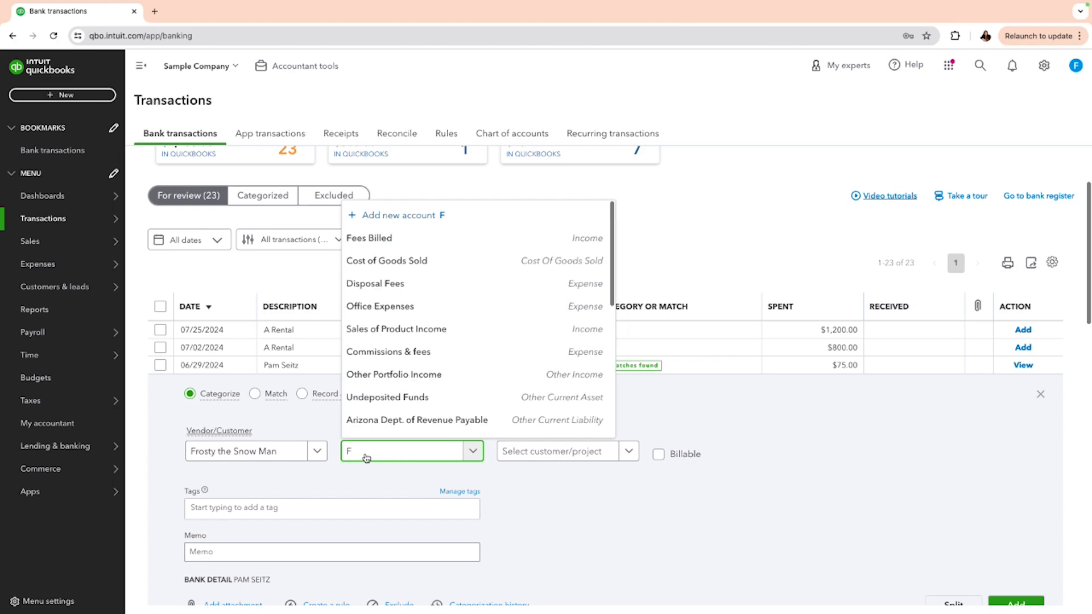
pyautogui.write('rost')
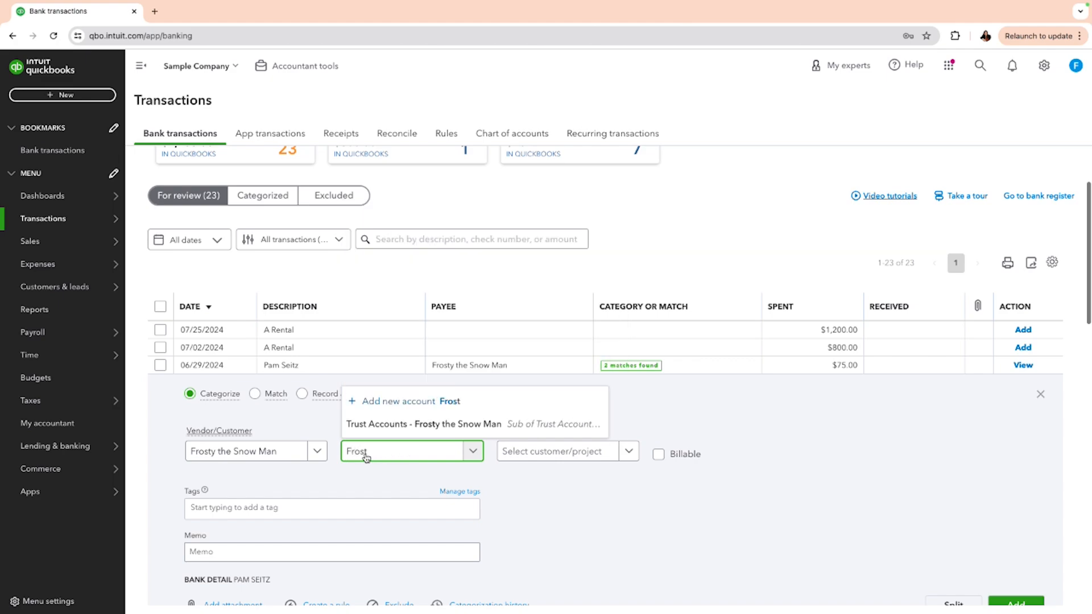
pyautogui.click(389, 424)
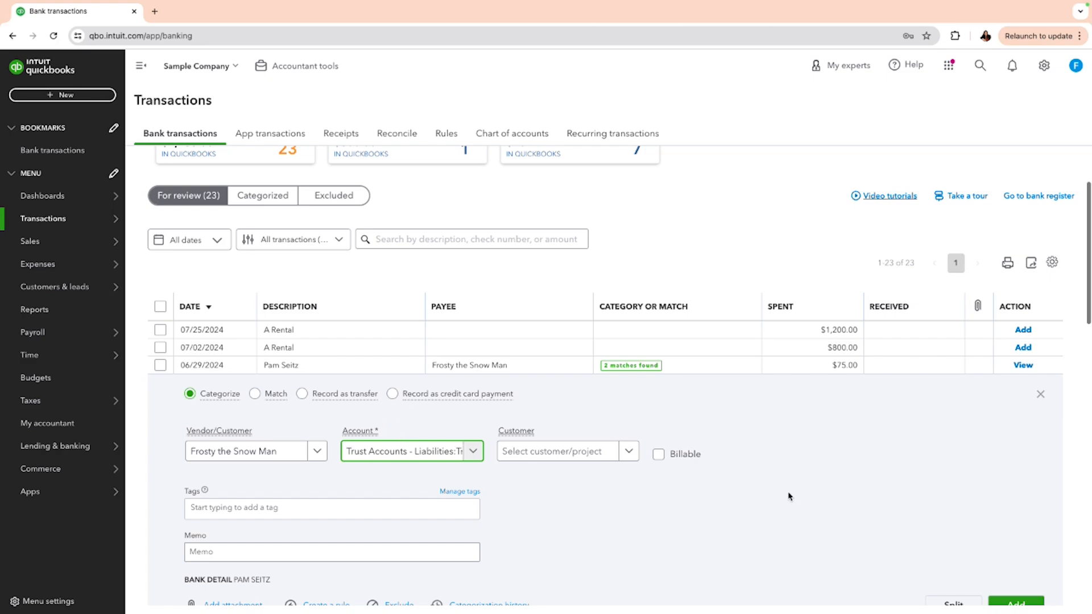
pyautogui.scroll(-1, 790, 496)
pyautogui.scroll(3, 789, 496)
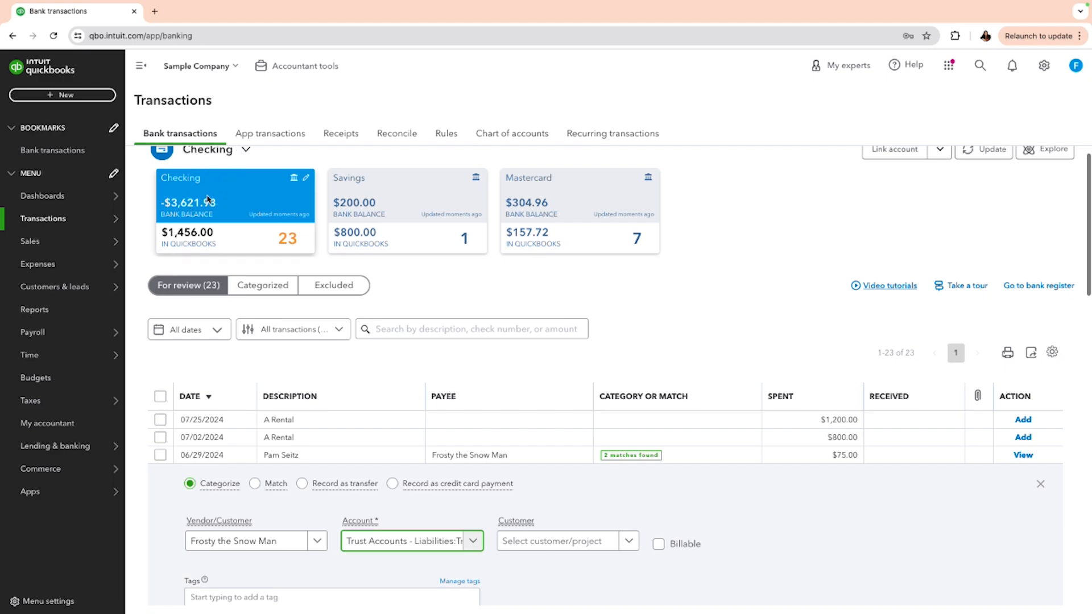
pyautogui.scroll(-3, 926, 560)
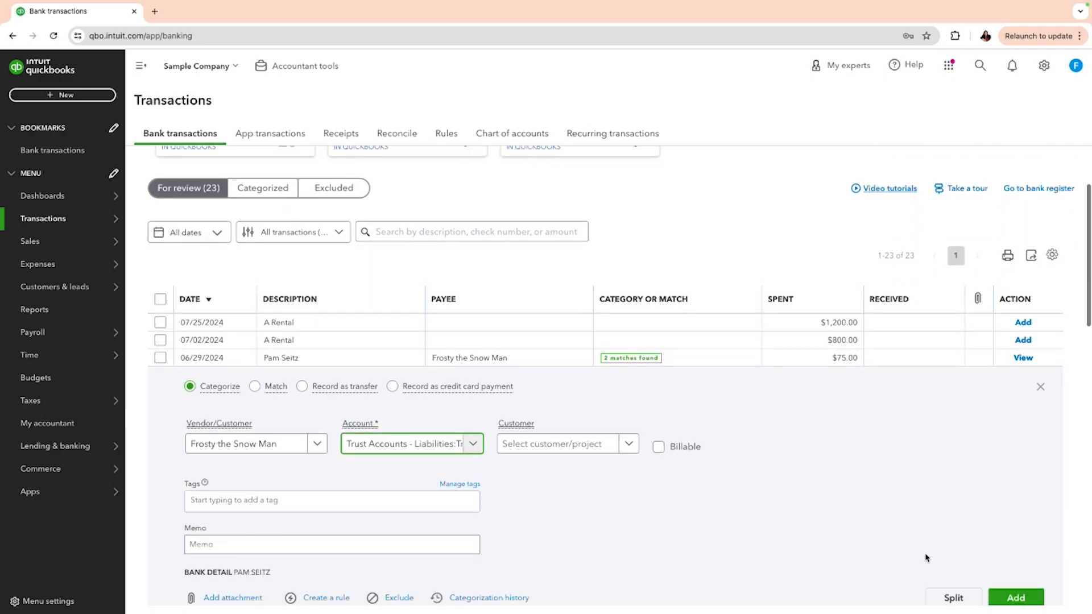
pyautogui.scroll(-1, 925, 558)
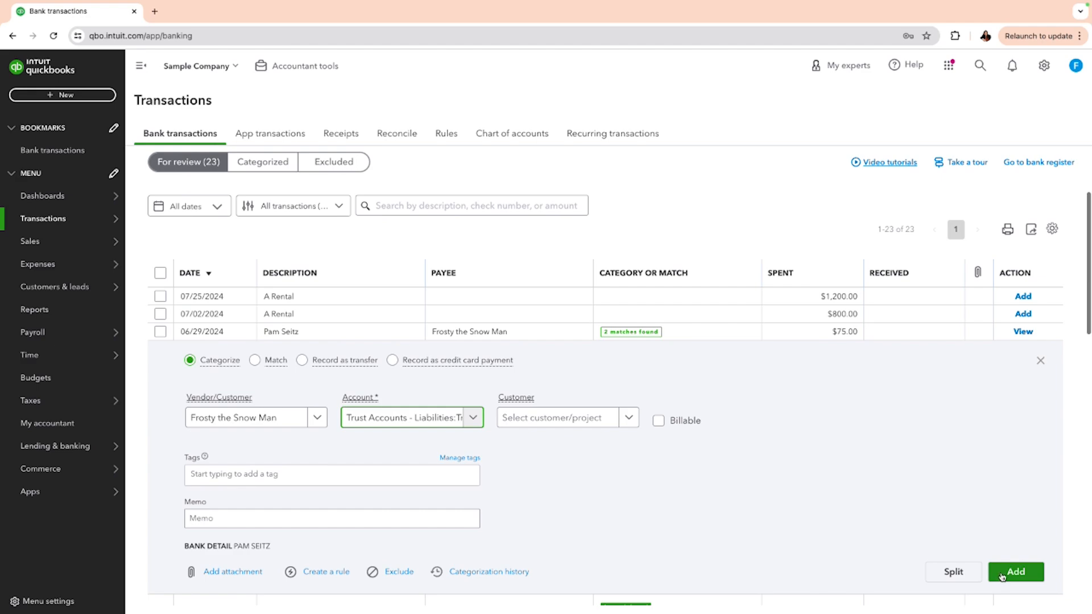
pyautogui.click(1001, 575)
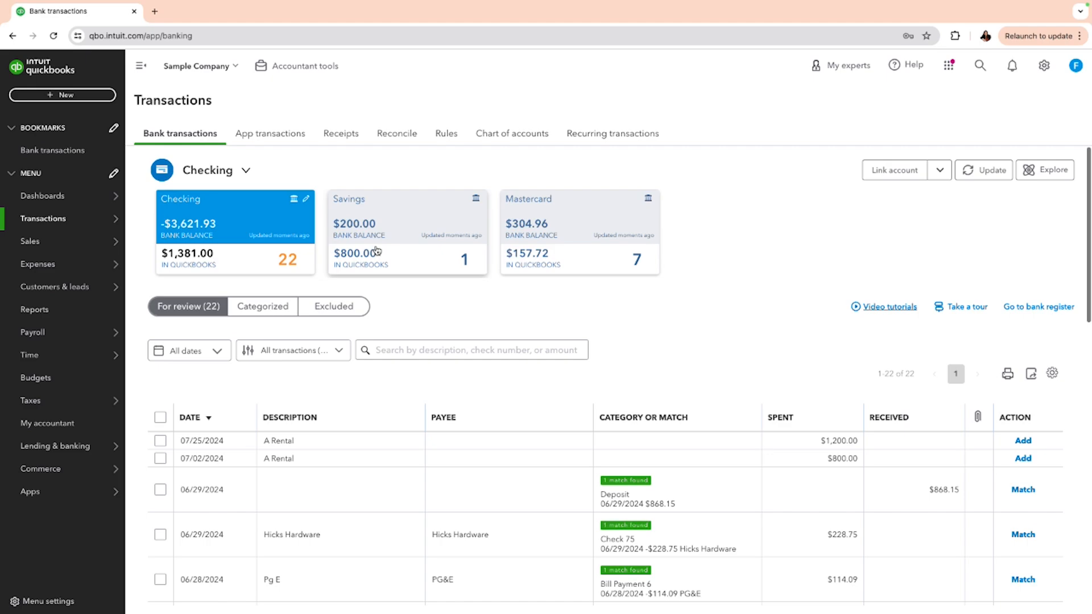
# - Set the Savings account's 06/29/2024 $200.00 deposit to be categorized rather than matched and open its split form
pyautogui.click(376, 250)
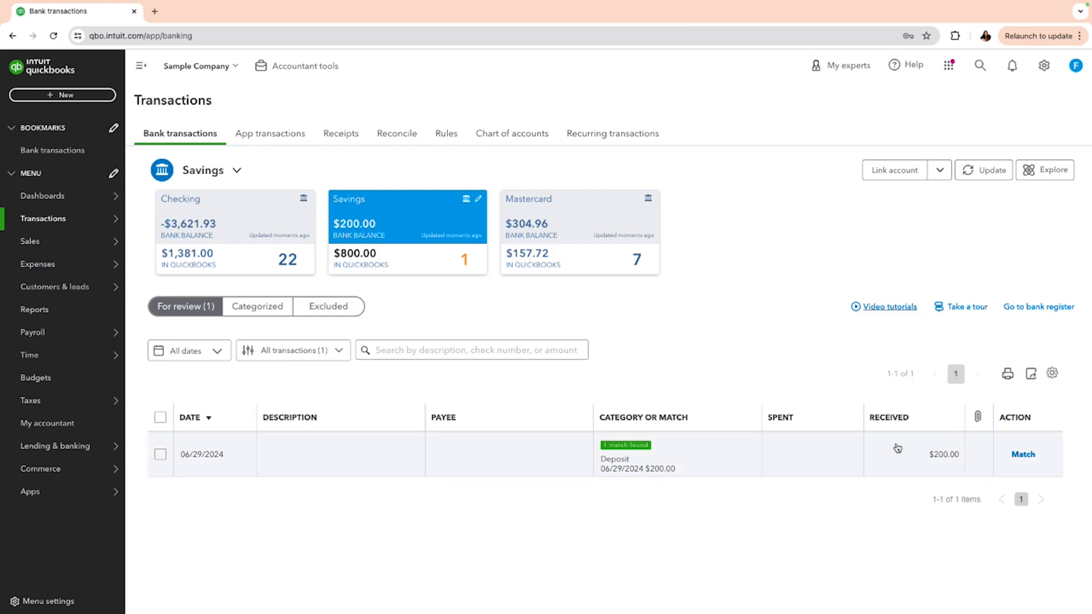
pyautogui.click(938, 458)
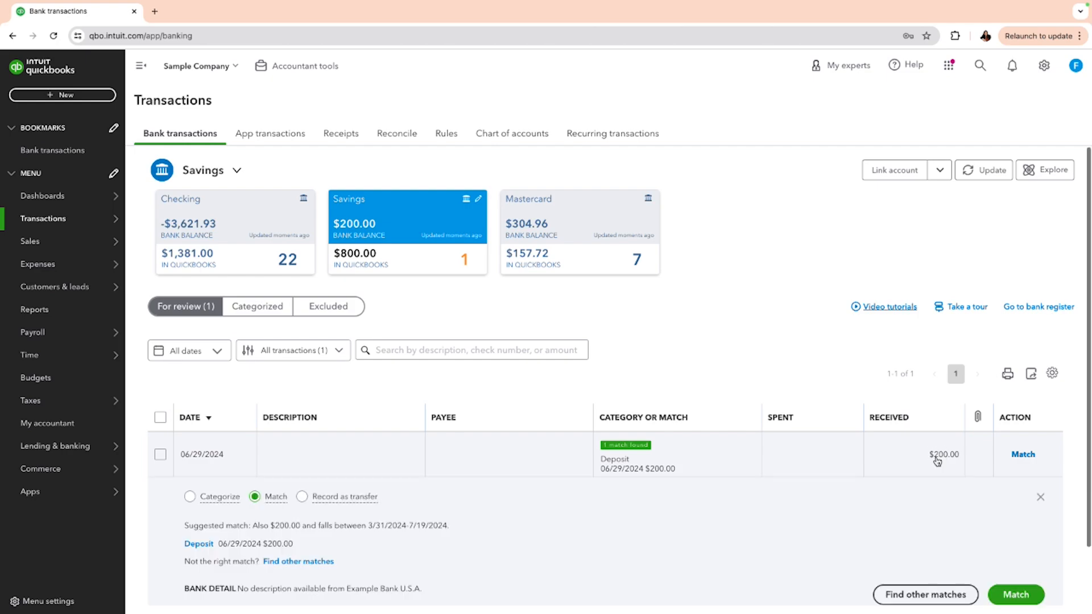
pyautogui.click(189, 497)
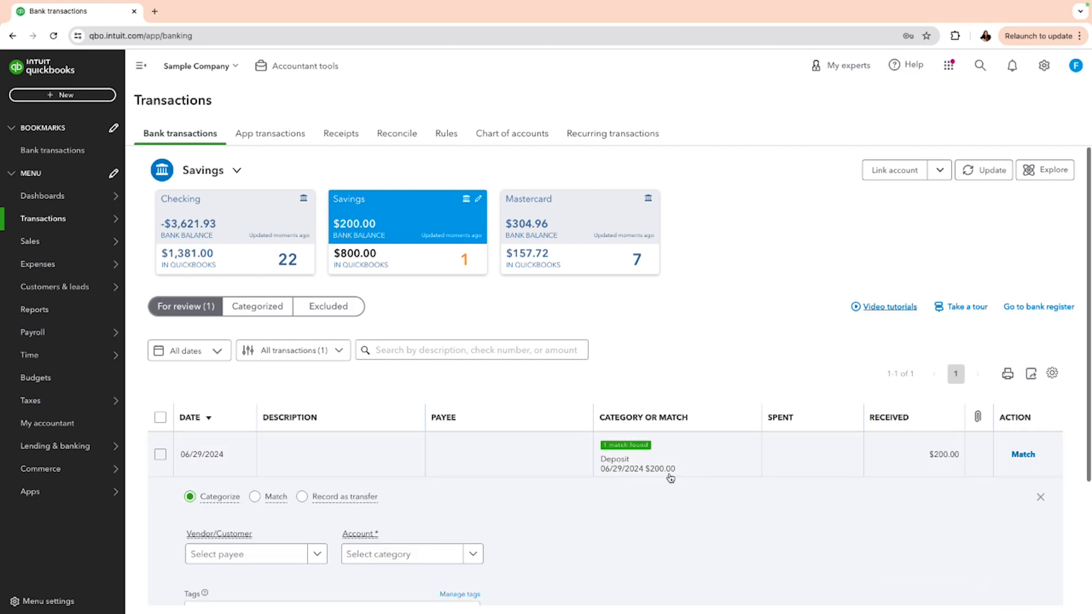
pyautogui.scroll(-1, 666, 476)
pyautogui.scroll(-2, 654, 475)
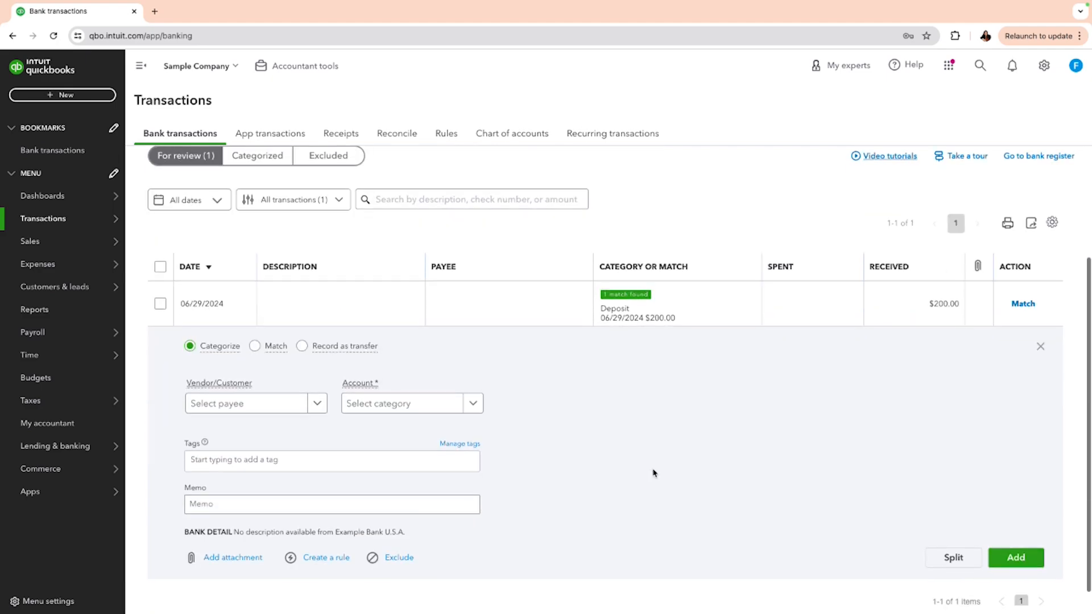
pyautogui.scroll(1, 689, 439)
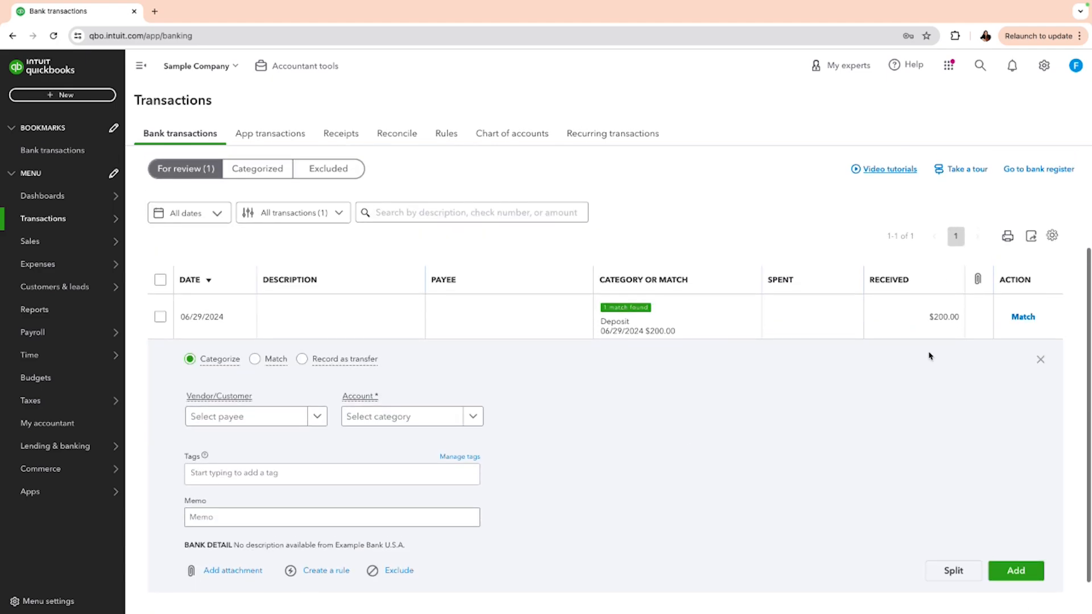
pyautogui.scroll(3, 915, 364)
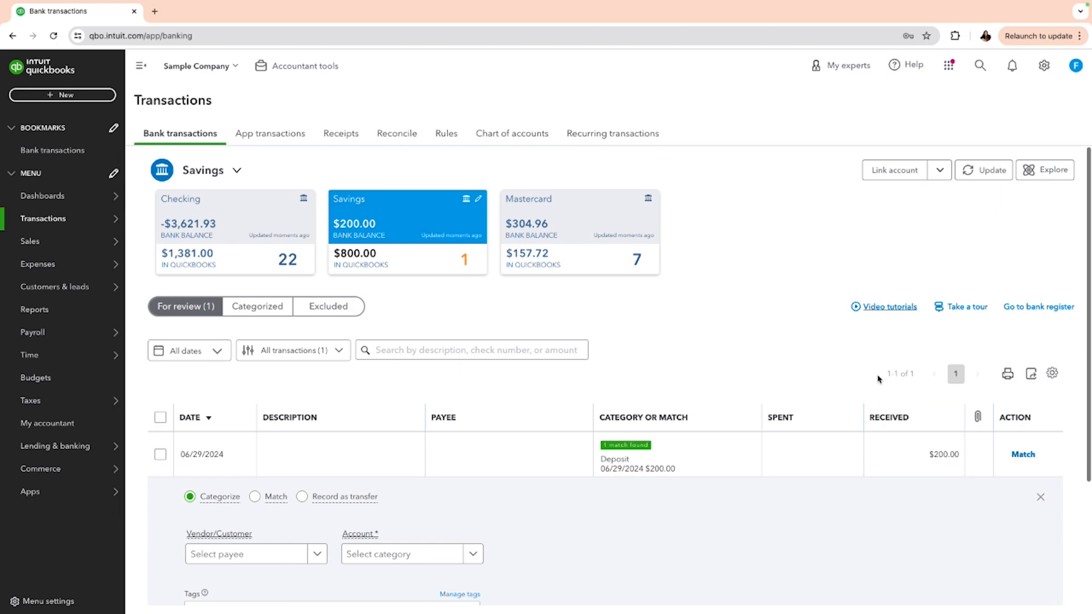
pyautogui.scroll(-3, 879, 379)
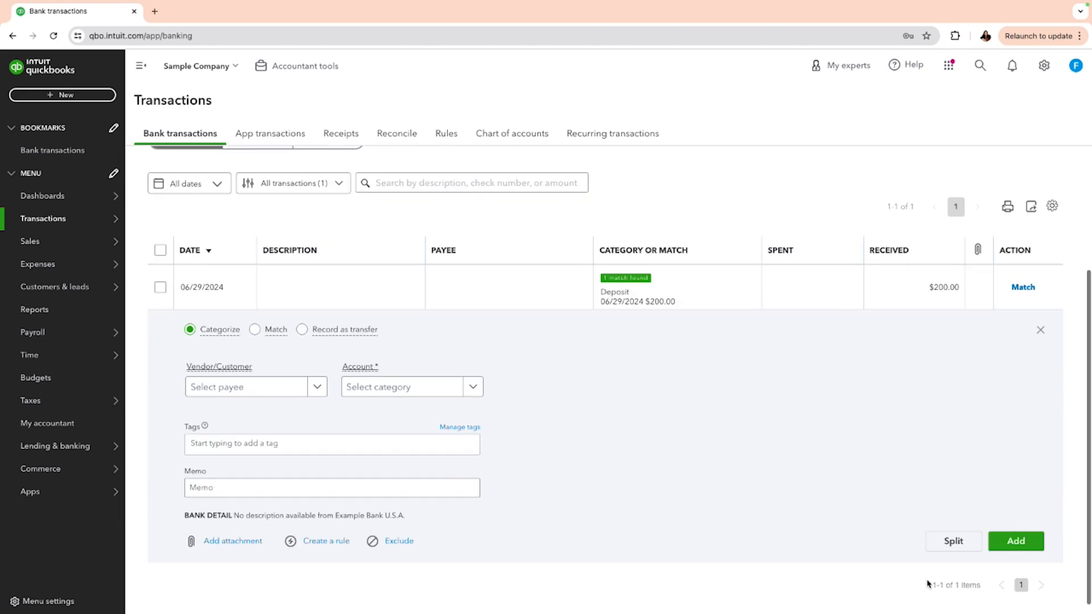
pyautogui.click(953, 541)
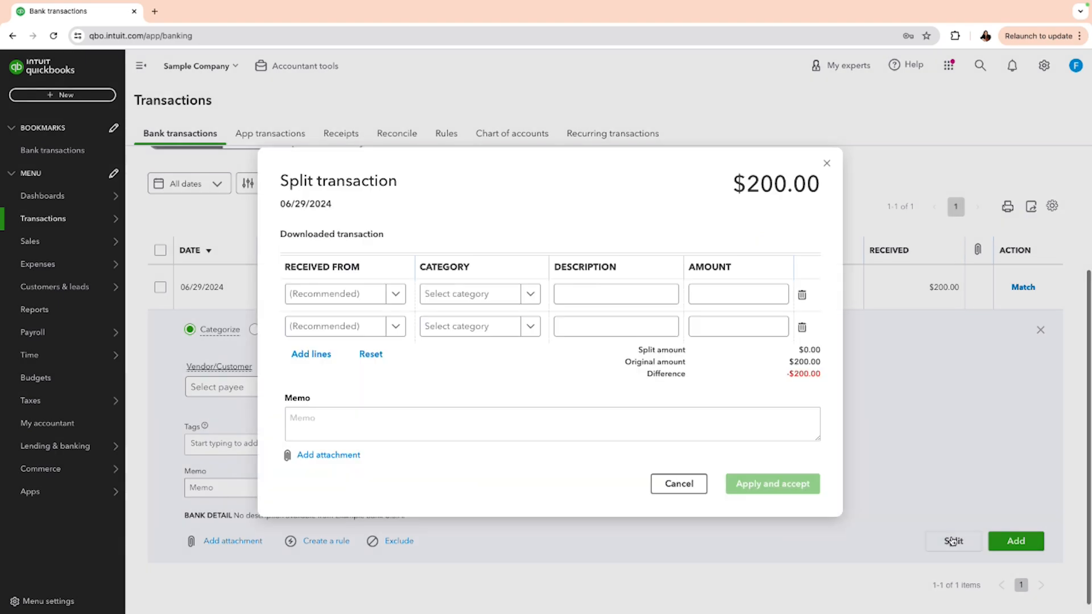
# - Fill the first split line with Frosty the Snow Man, category "Trust Accounts - Frosty the Snow Man" and amount 75.00
pyautogui.click(367, 293)
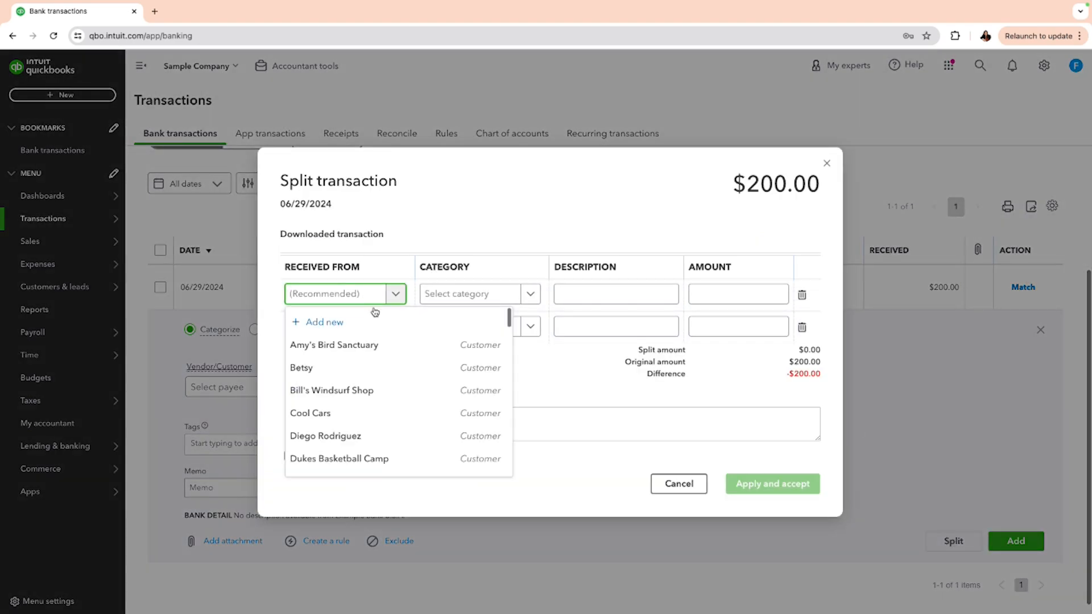
pyautogui.write('frosty')
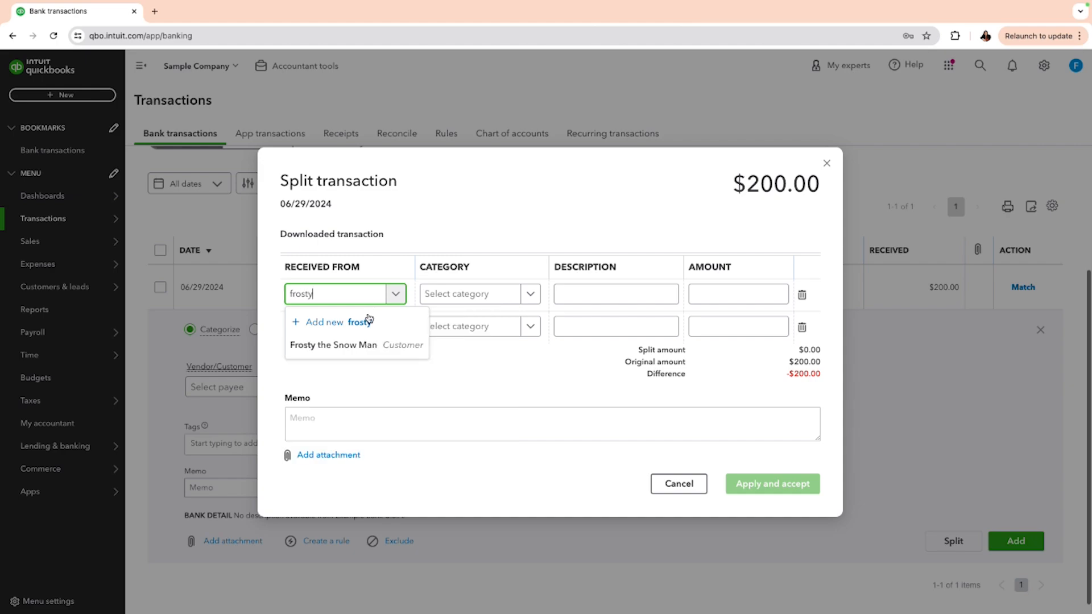
pyautogui.click(361, 344)
pyautogui.click(455, 294)
pyautogui.write('fr')
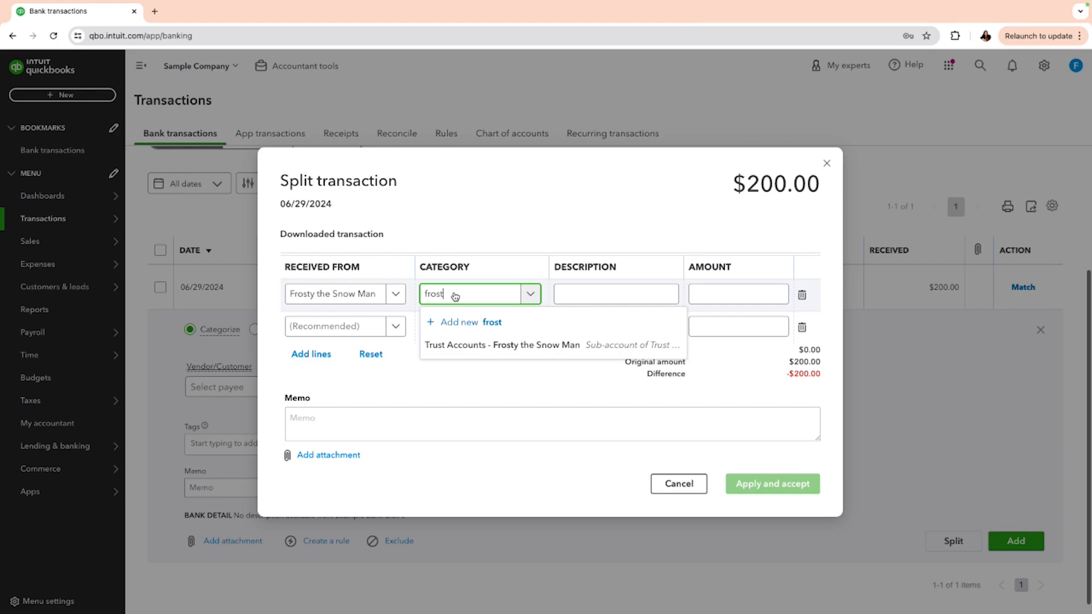
pyautogui.write('ost')
pyautogui.click(526, 345)
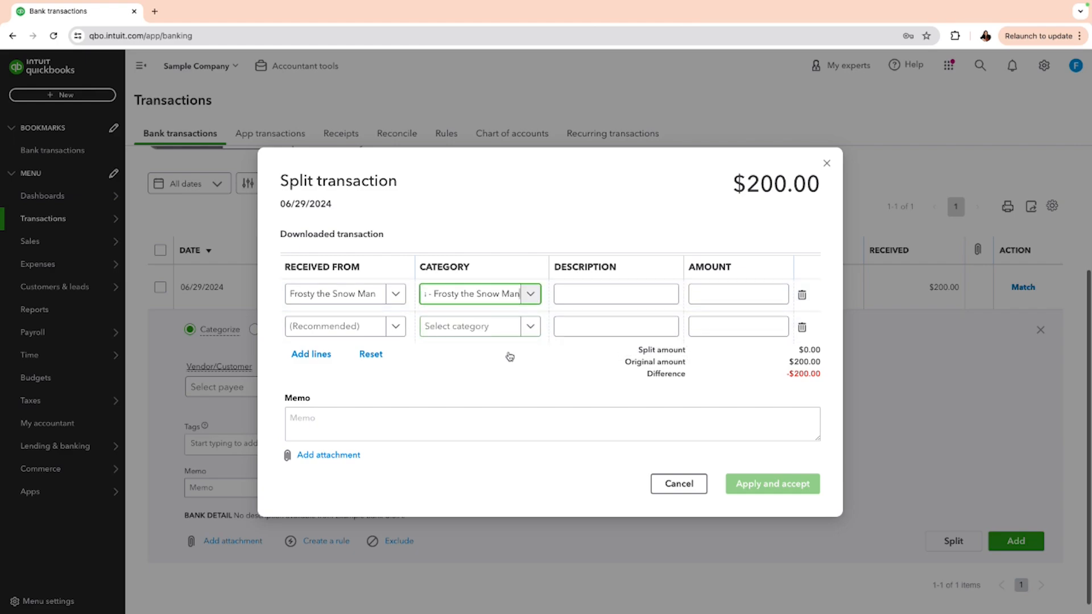
pyautogui.click(715, 294)
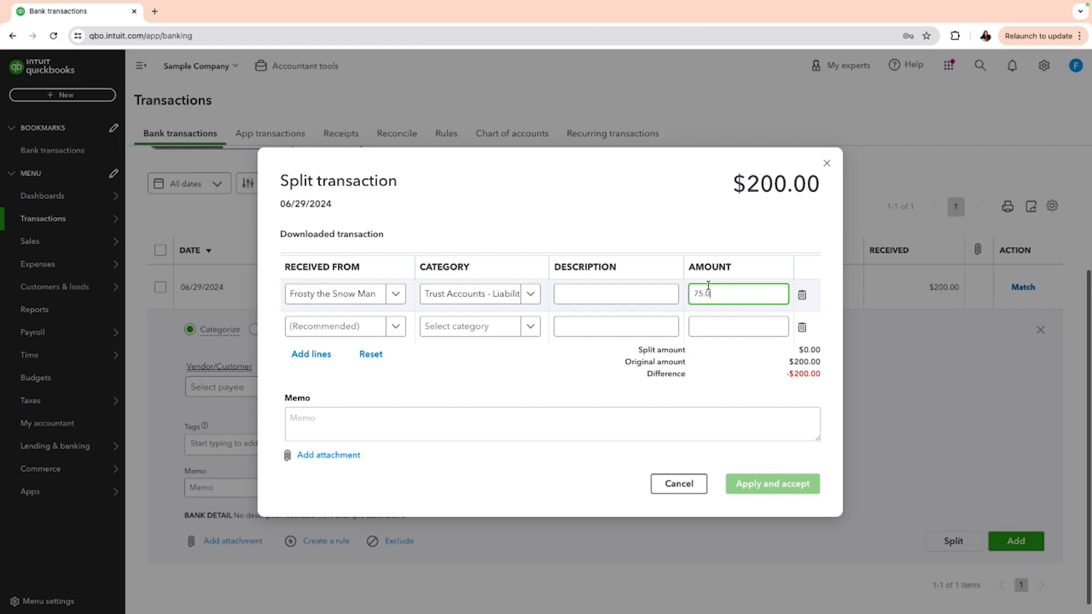
# - Change the first split line's category to the Services income account
pyautogui.click(461, 293)
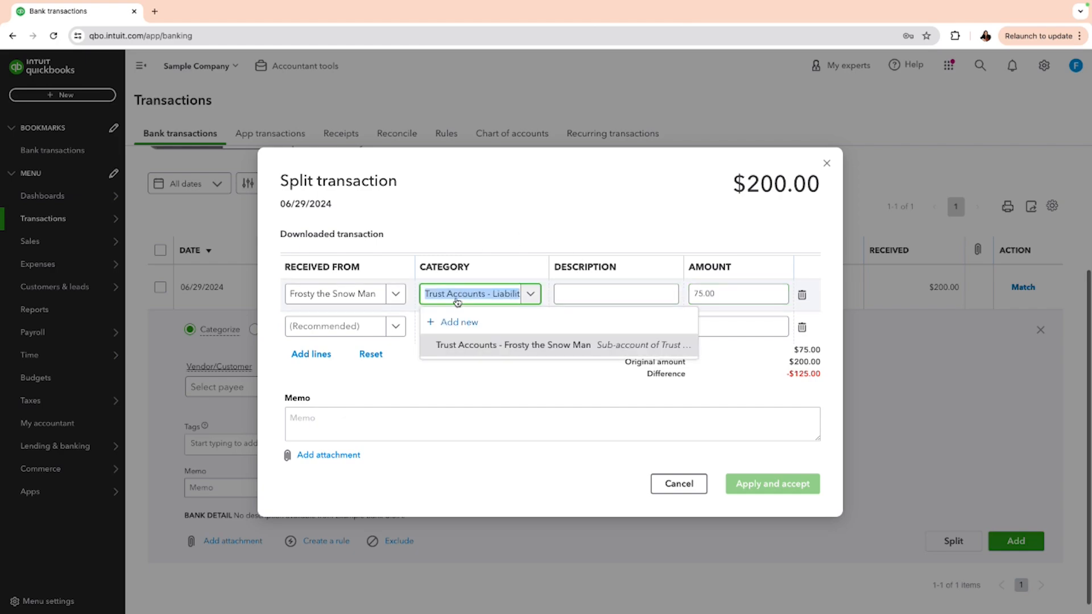
pyautogui.press('BackSpace')
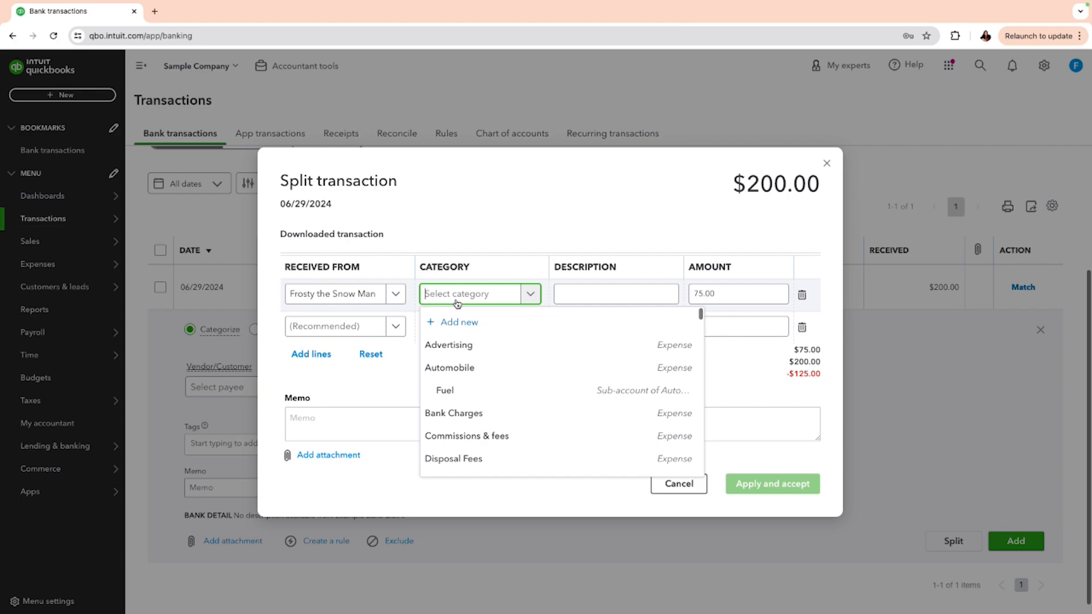
pyautogui.write('at')
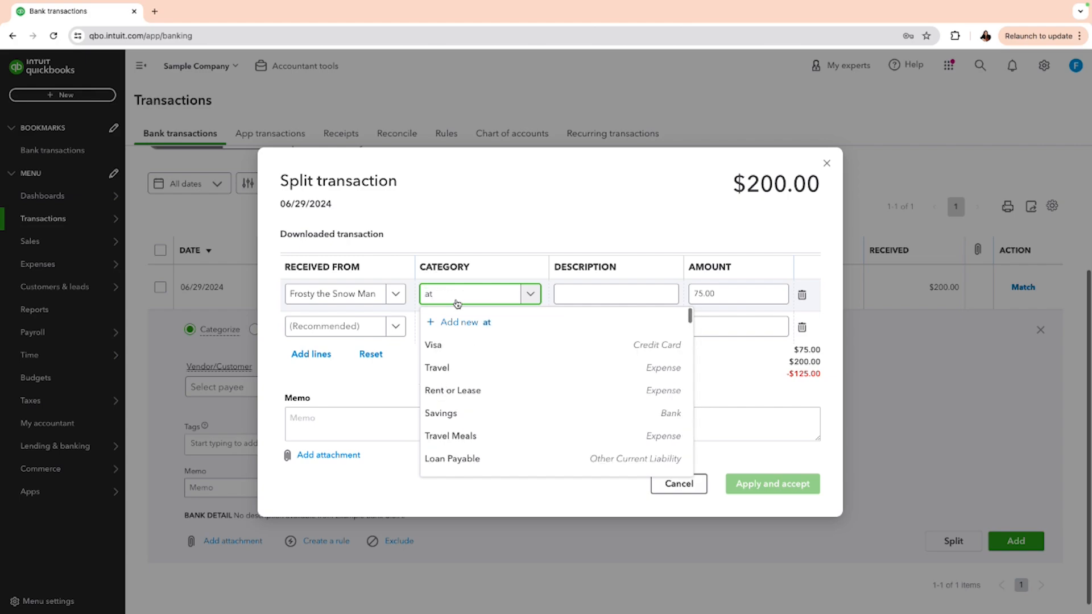
pyautogui.press('BackSpace')
pyautogui.press('BackSpace')
pyautogui.write('servic')
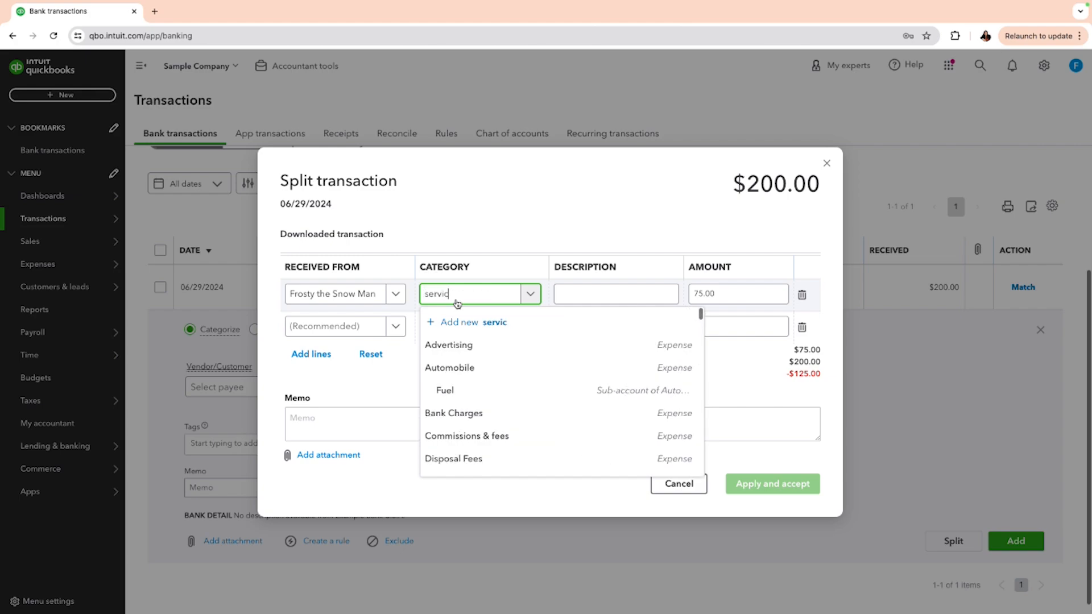
pyautogui.write('e')
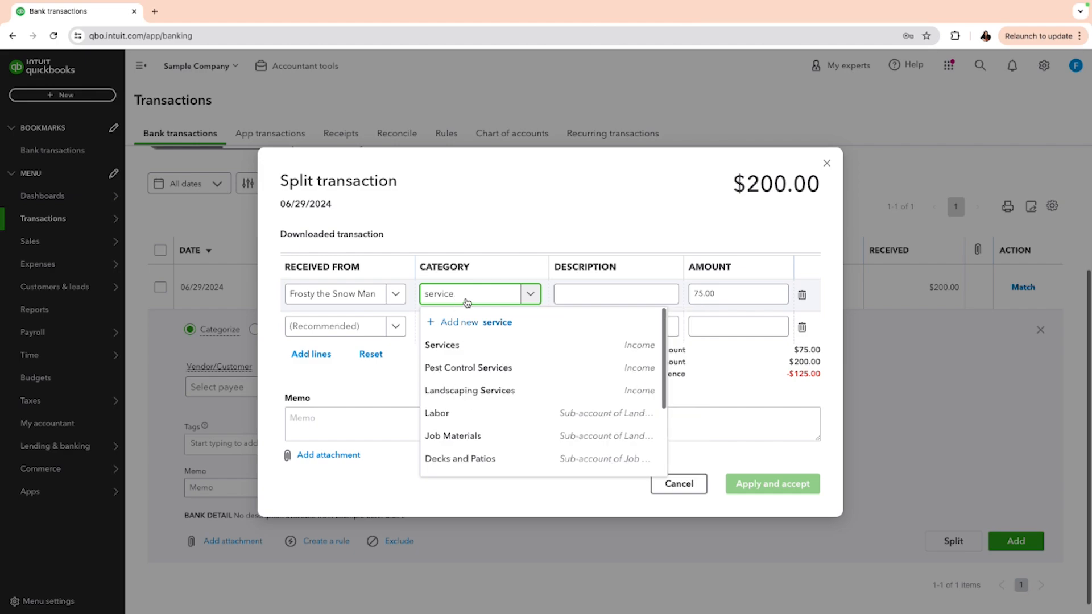
pyautogui.click(487, 351)
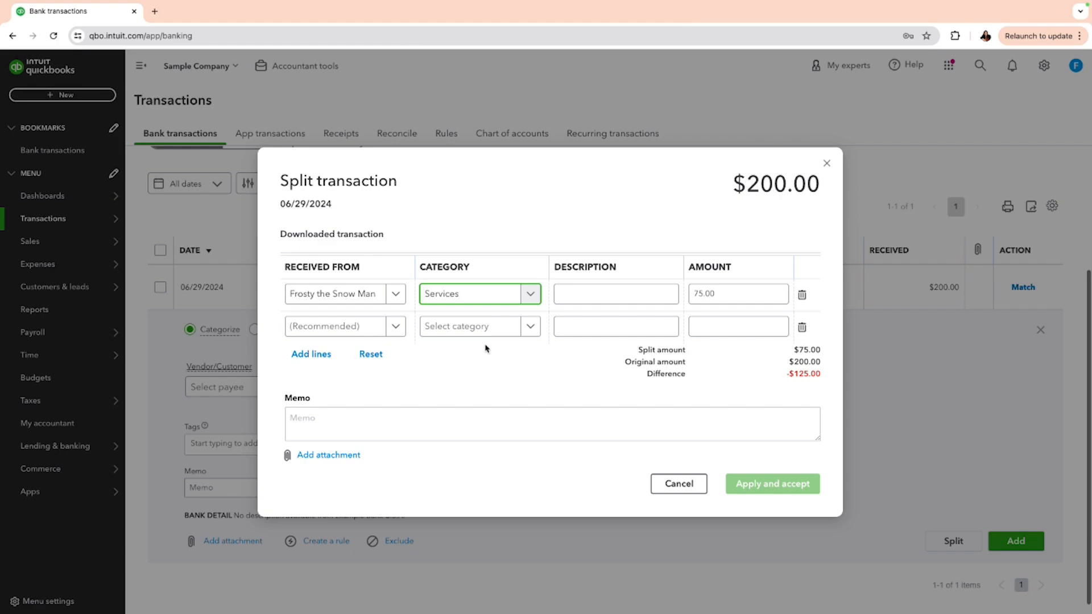
# - Fill the second split line with the other trust client, category Services and amount 125.00, and accept the split
pyautogui.click(372, 326)
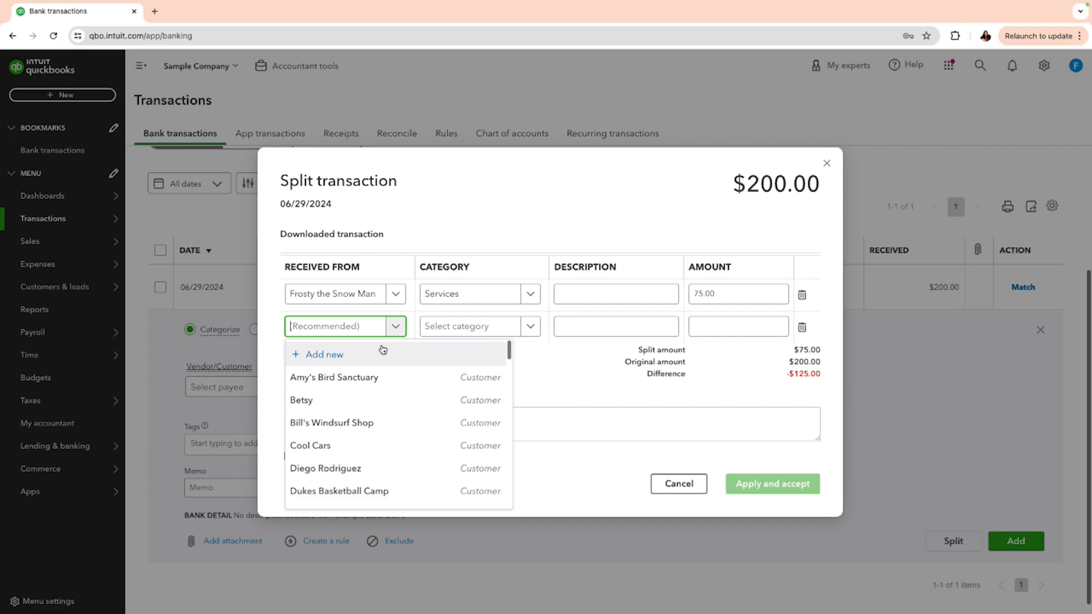
pyautogui.click(373, 400)
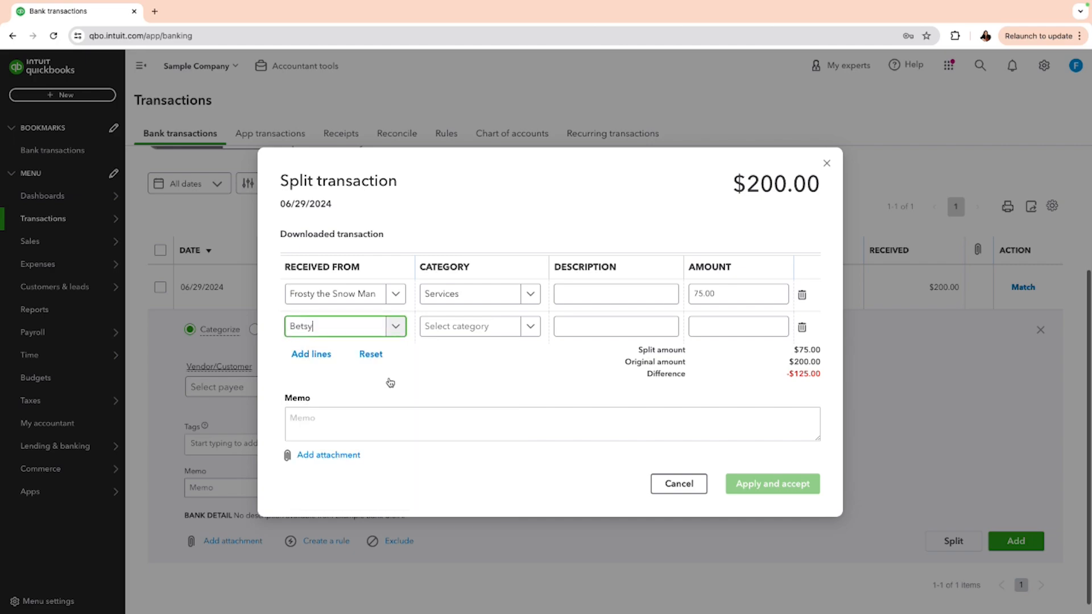
pyautogui.click(450, 336)
pyautogui.write('ser')
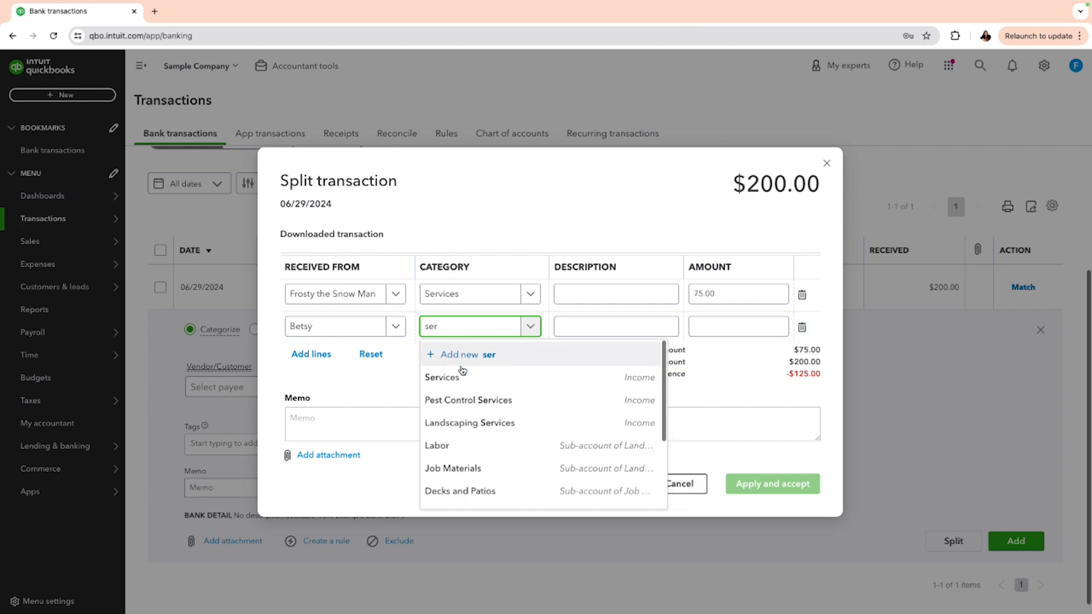
pyautogui.click(462, 383)
pyautogui.click(735, 335)
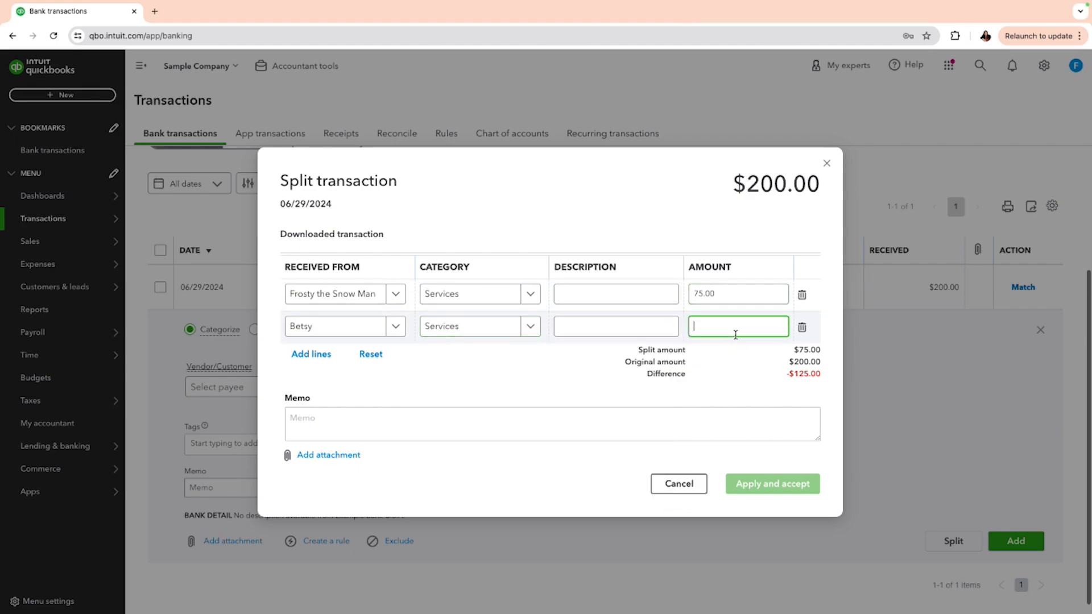
pyautogui.write('125.00')
pyautogui.click(748, 471)
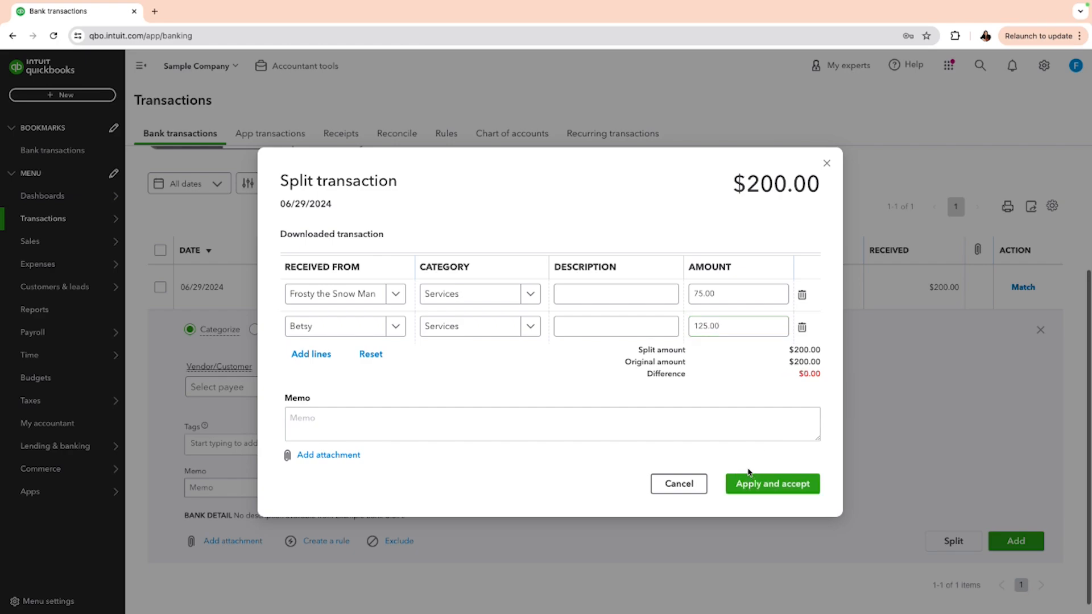
pyautogui.click(765, 483)
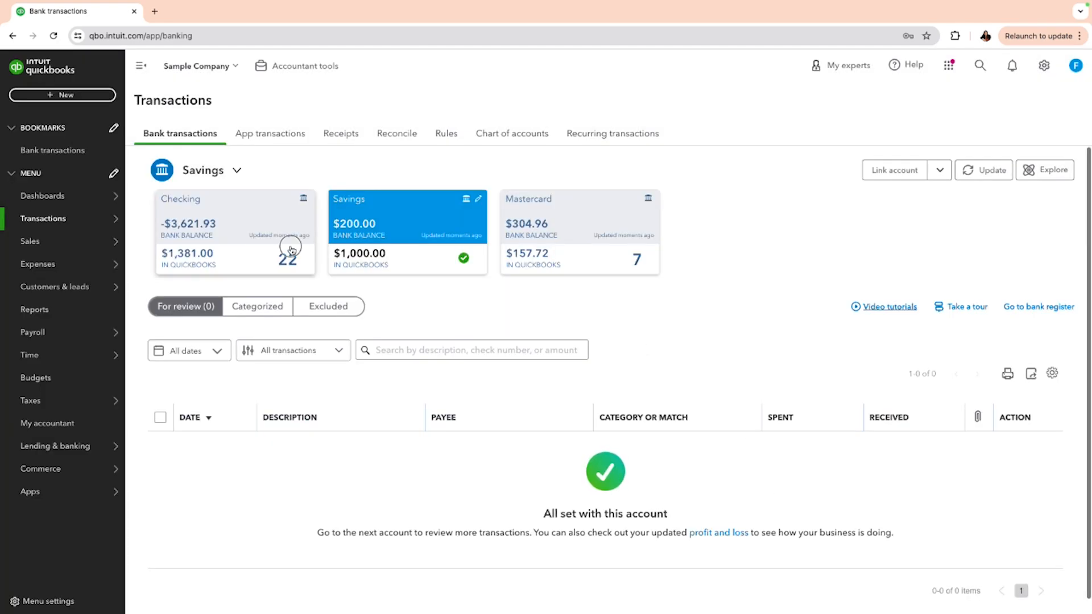
# - Switch to the Checking account's bank feed and examine its transactions for review for a suitable client withdrawal
pyautogui.click(292, 251)
pyautogui.scroll(-2, 432, 429)
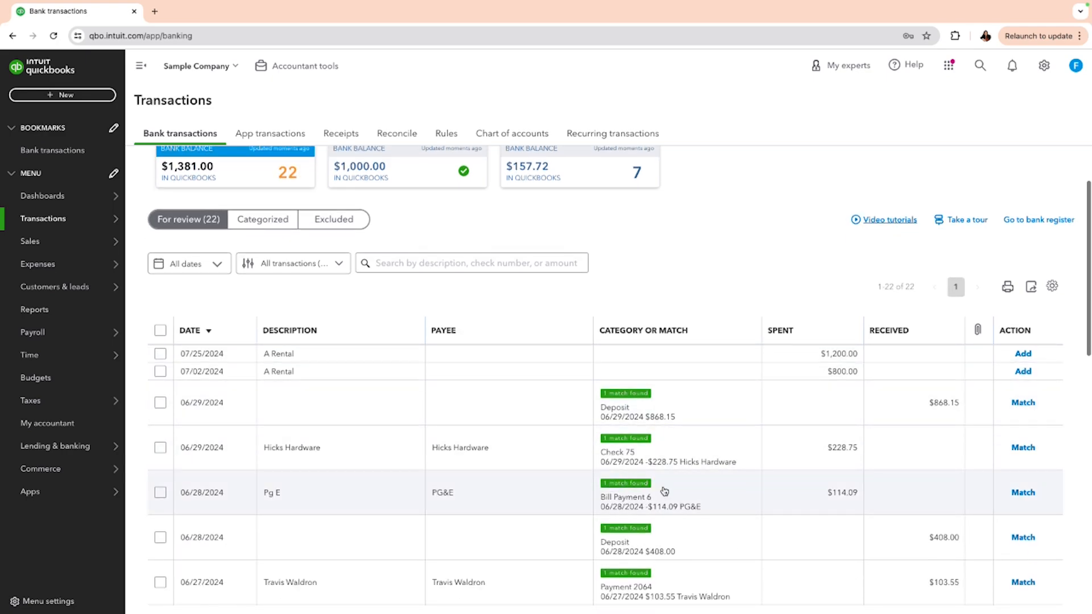
pyautogui.scroll(2, 788, 490)
pyautogui.scroll(-4, 788, 483)
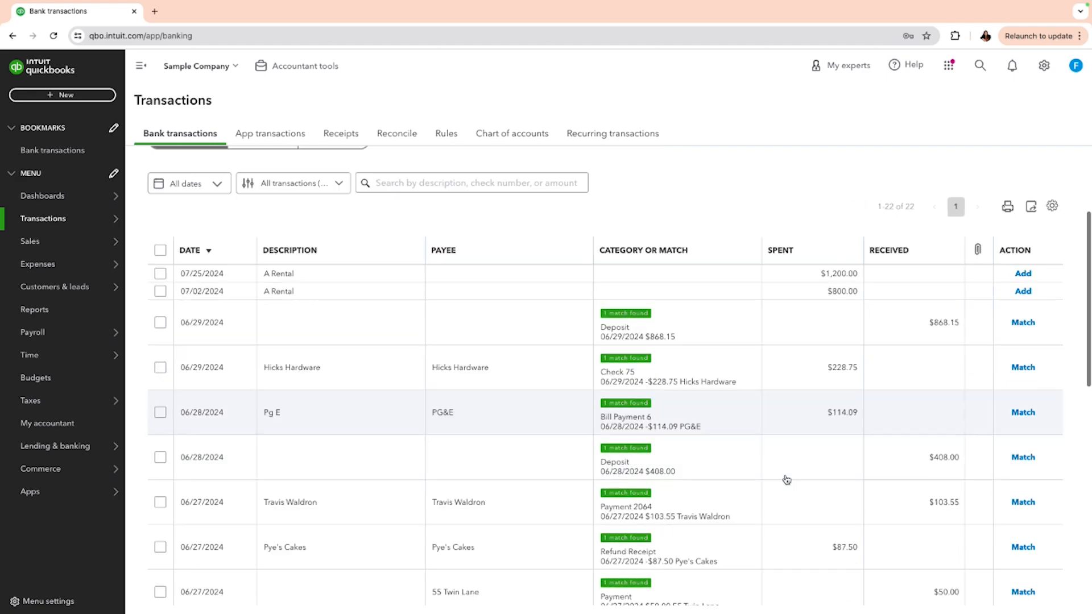
pyautogui.scroll(-3, 786, 480)
pyautogui.scroll(-2, 787, 481)
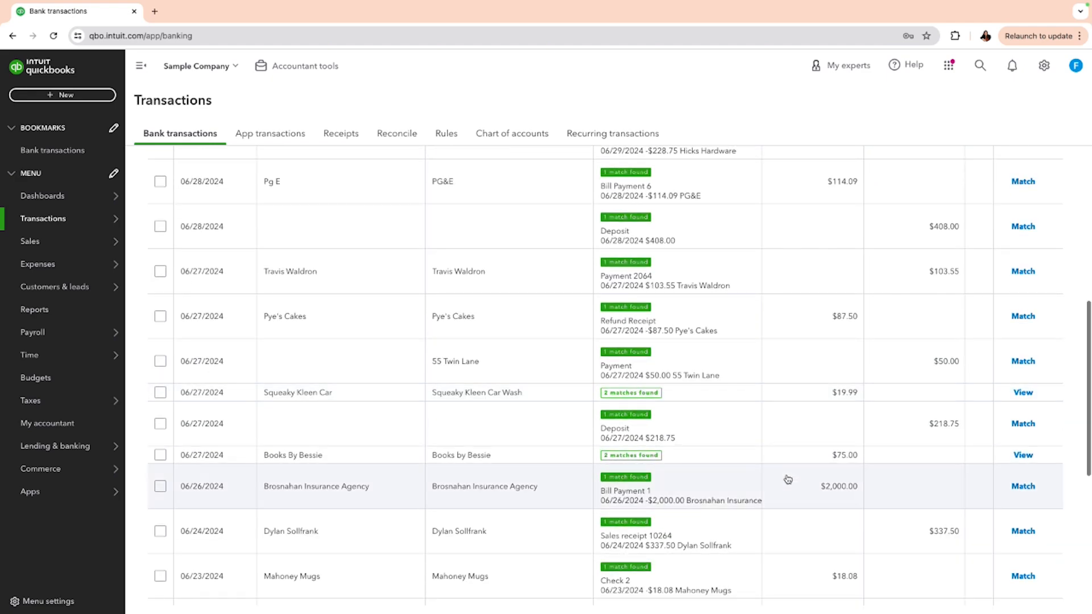
pyautogui.scroll(3, 788, 479)
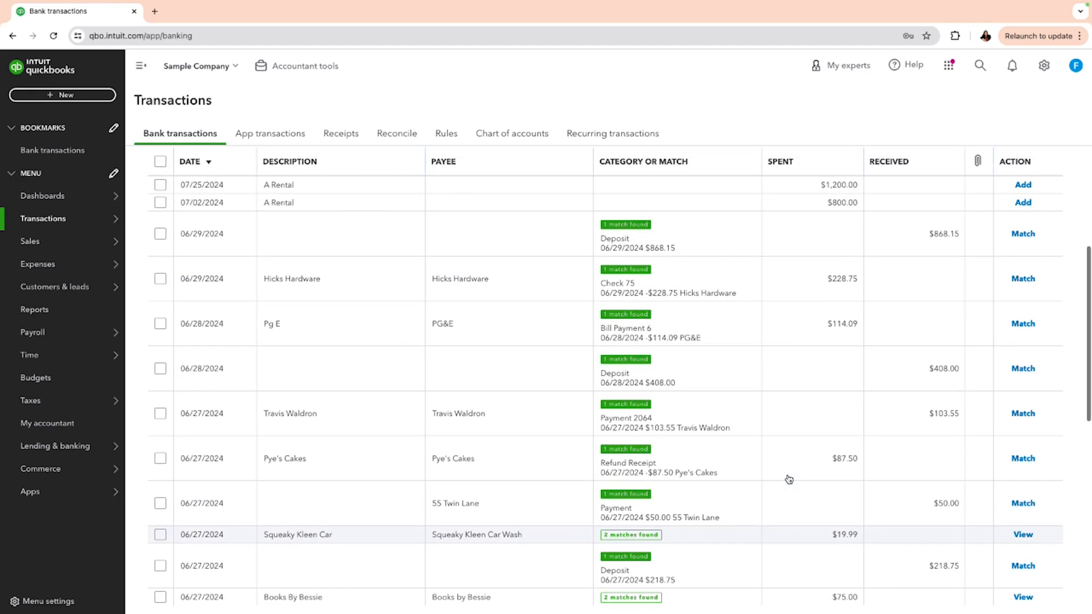
pyautogui.scroll(-2, 790, 479)
pyautogui.scroll(-5, 790, 479)
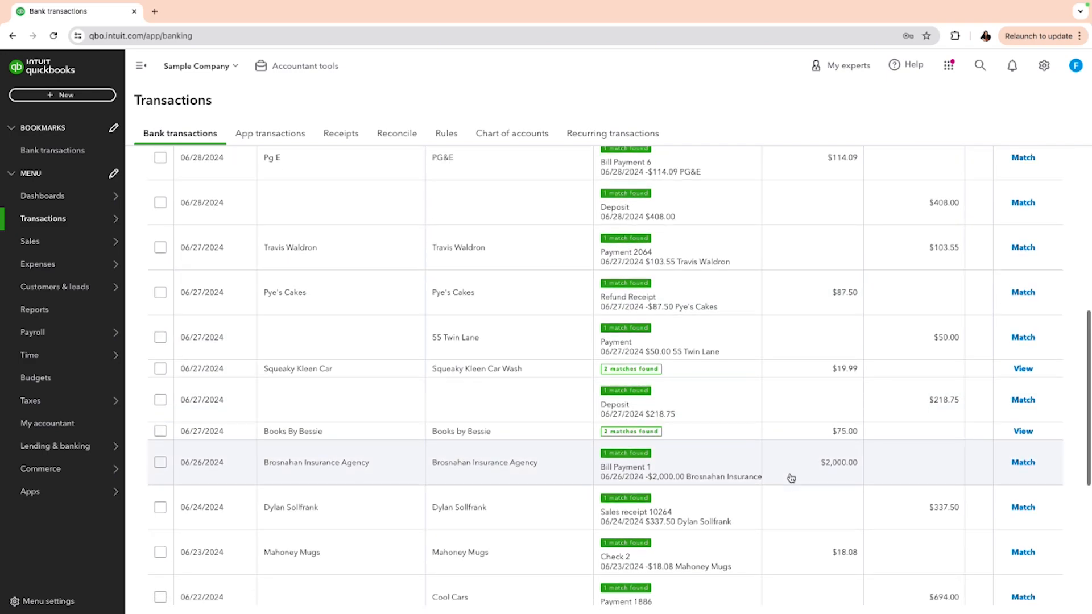
pyautogui.scroll(4, 792, 478)
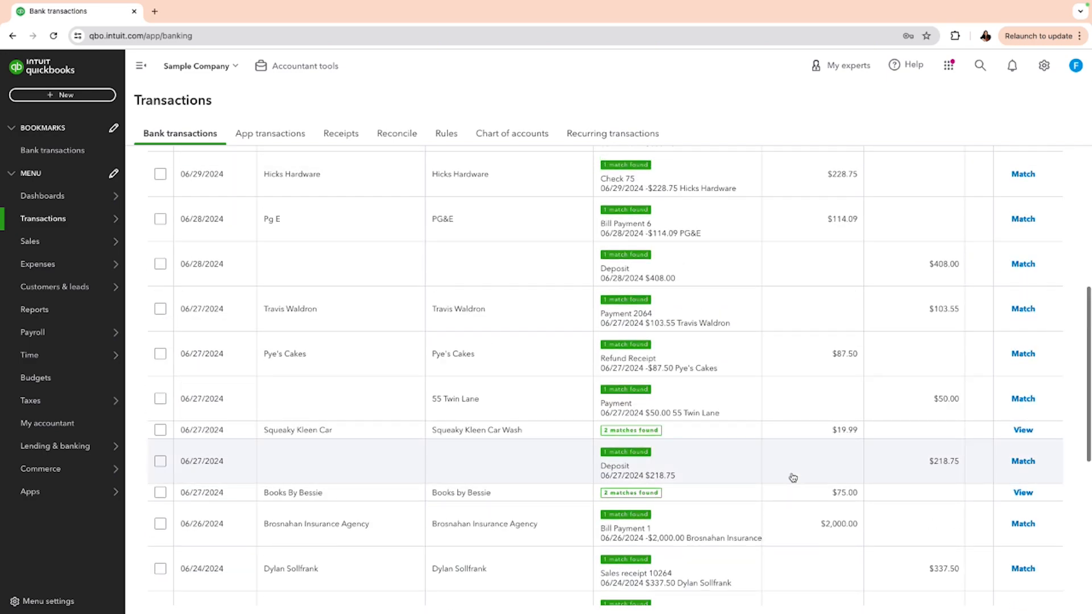
pyautogui.scroll(3, 792, 478)
pyautogui.scroll(-4, 793, 477)
pyautogui.scroll(-6, 792, 476)
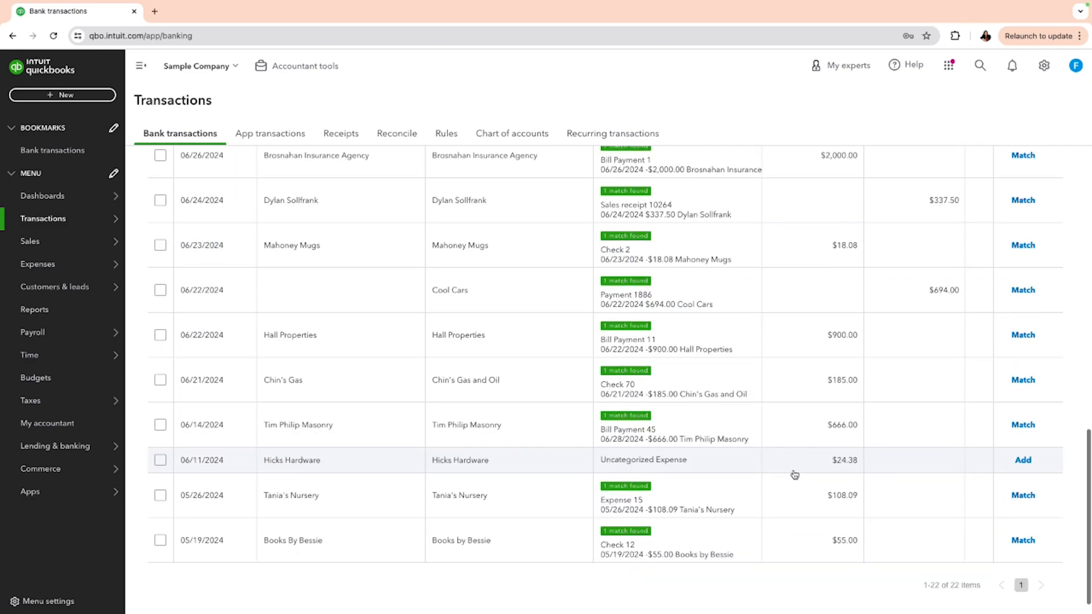
pyautogui.scroll(10, 793, 475)
pyautogui.scroll(1, 793, 475)
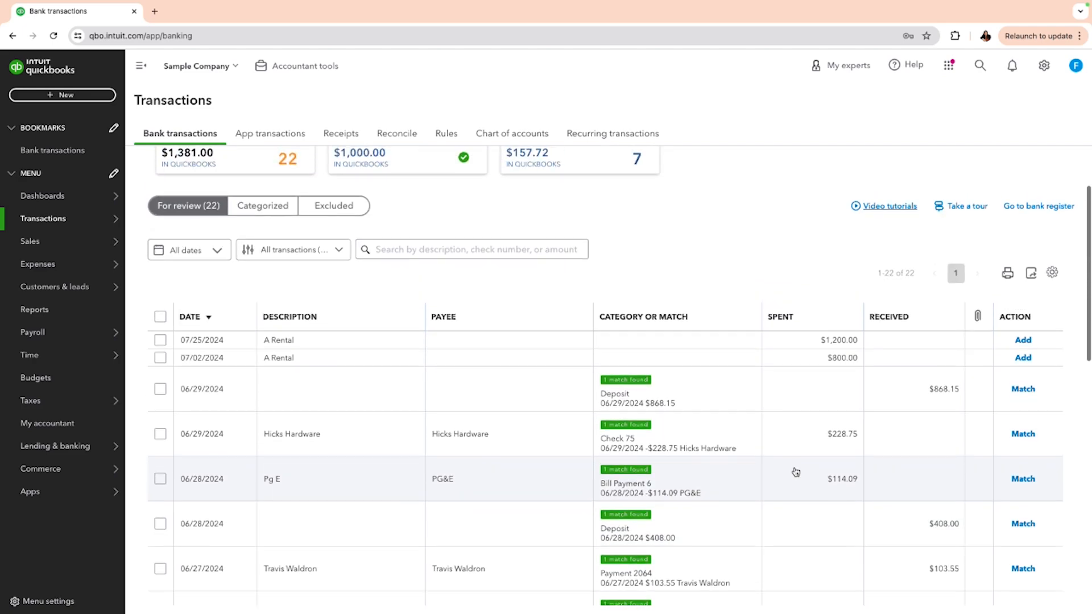
# - Expand the Checking account's 07/02/2024 A Rental withdrawal of $800.00 and open its split form
pyautogui.click(853, 358)
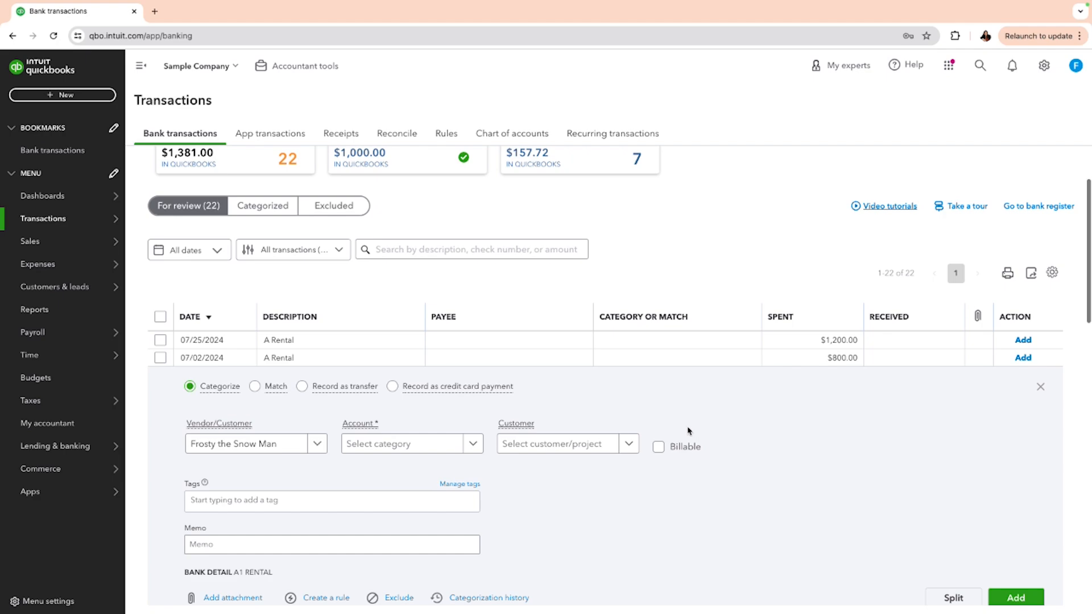
pyautogui.scroll(-2, 580, 497)
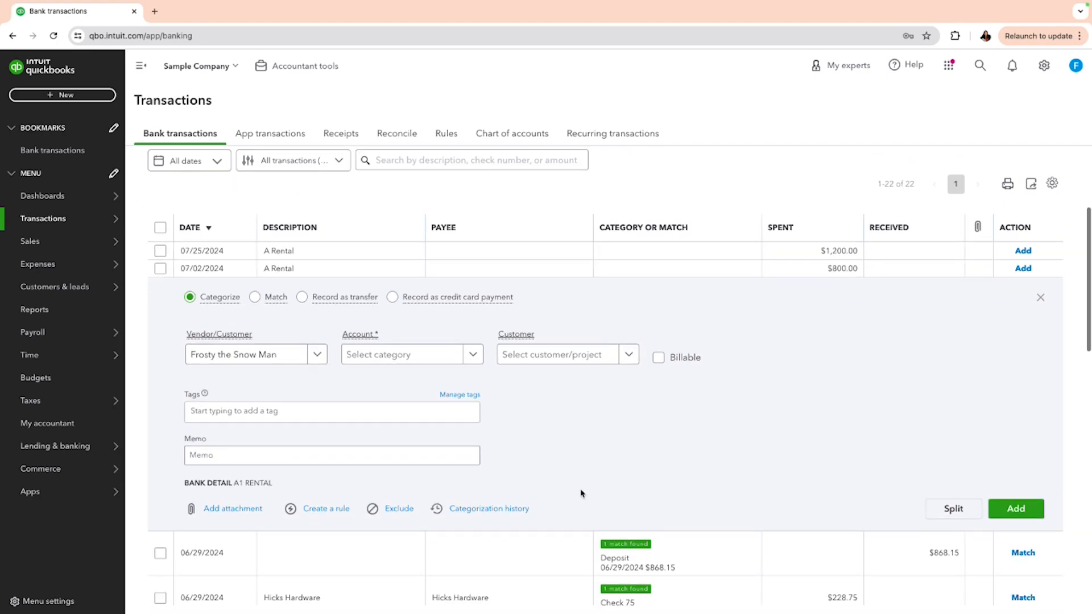
pyautogui.click(937, 515)
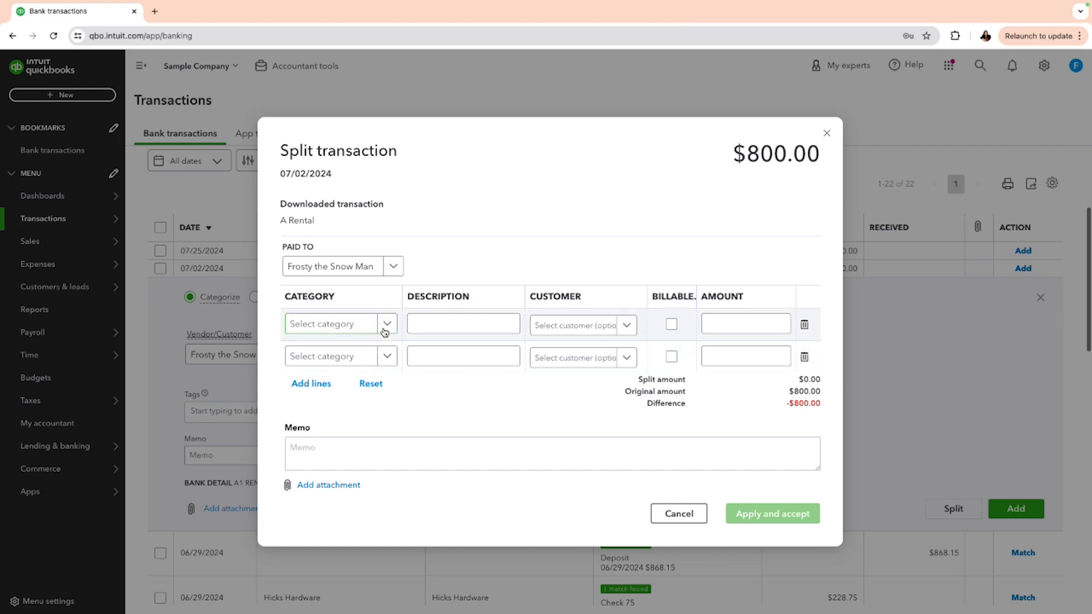
# - Set the first split line's category to the second client's trust liability sub-account and make that client the payee
pyautogui.click(351, 329)
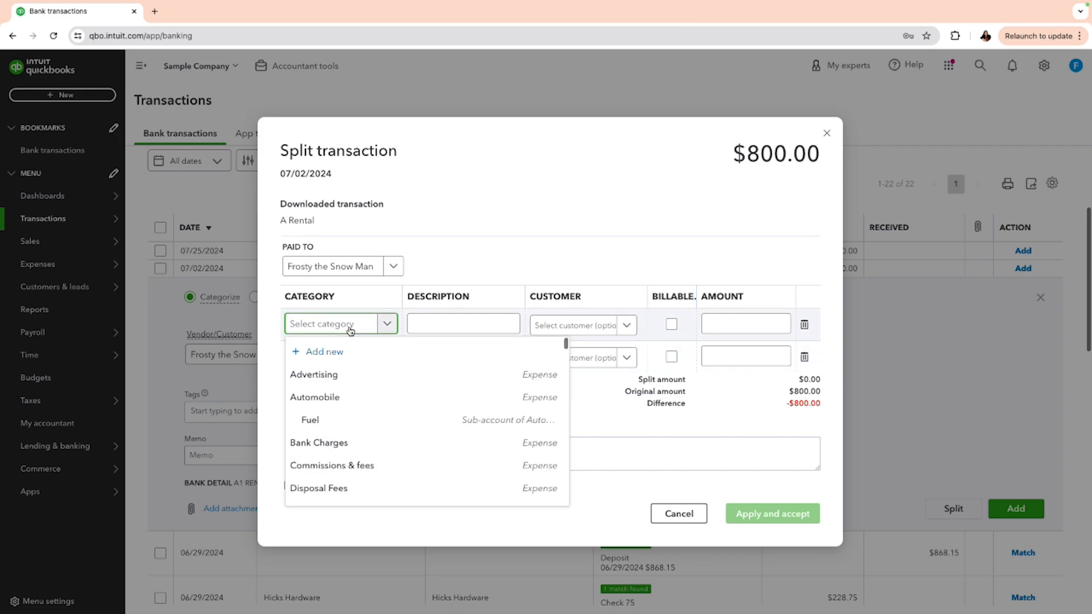
pyautogui.write('betsy')
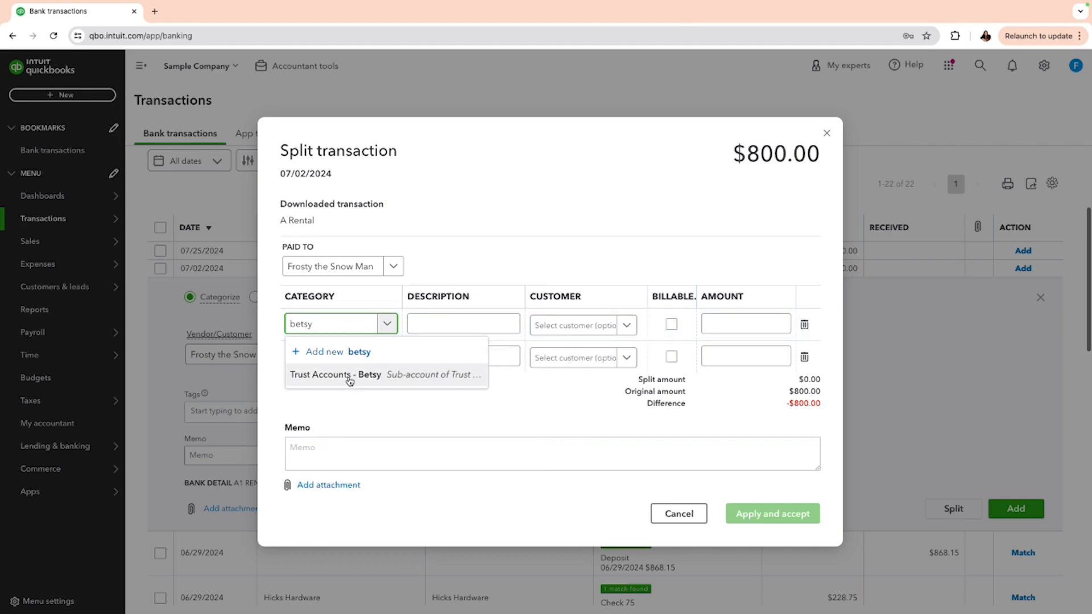
pyautogui.click(349, 380)
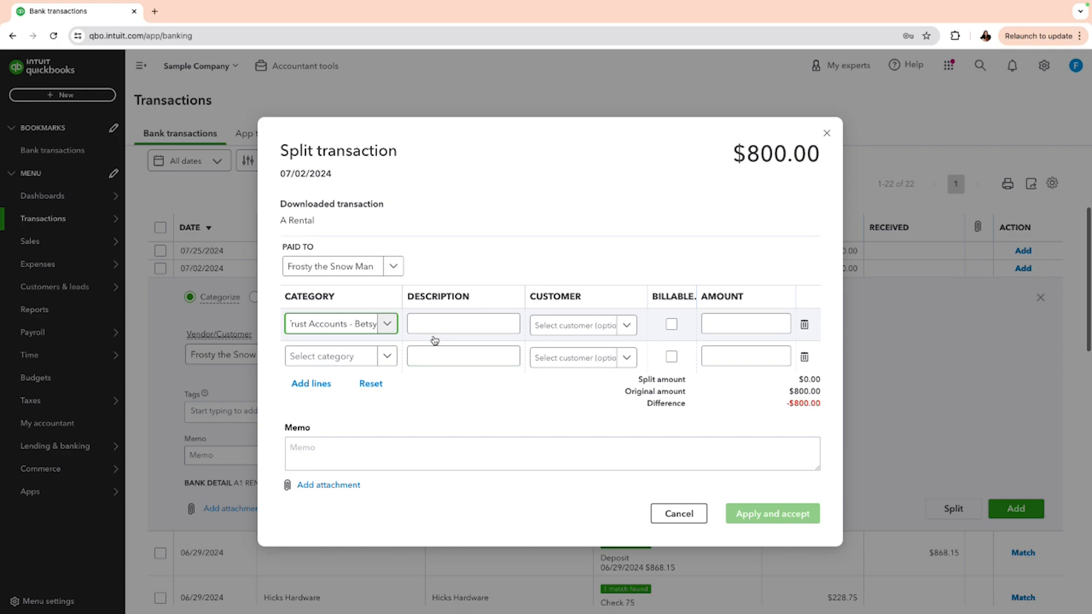
pyautogui.click(377, 273)
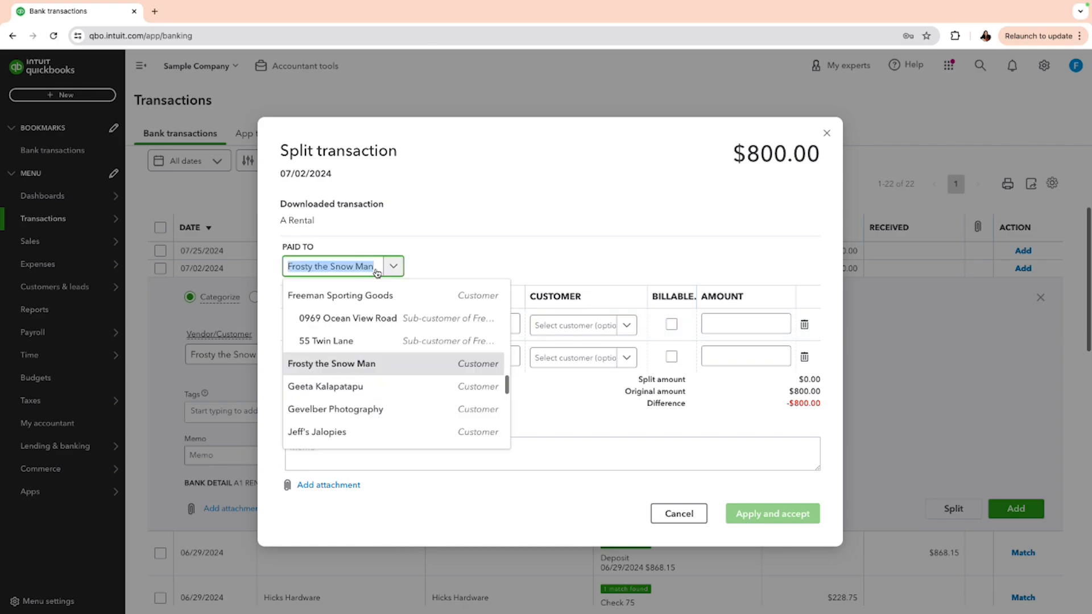
pyautogui.write('betsy')
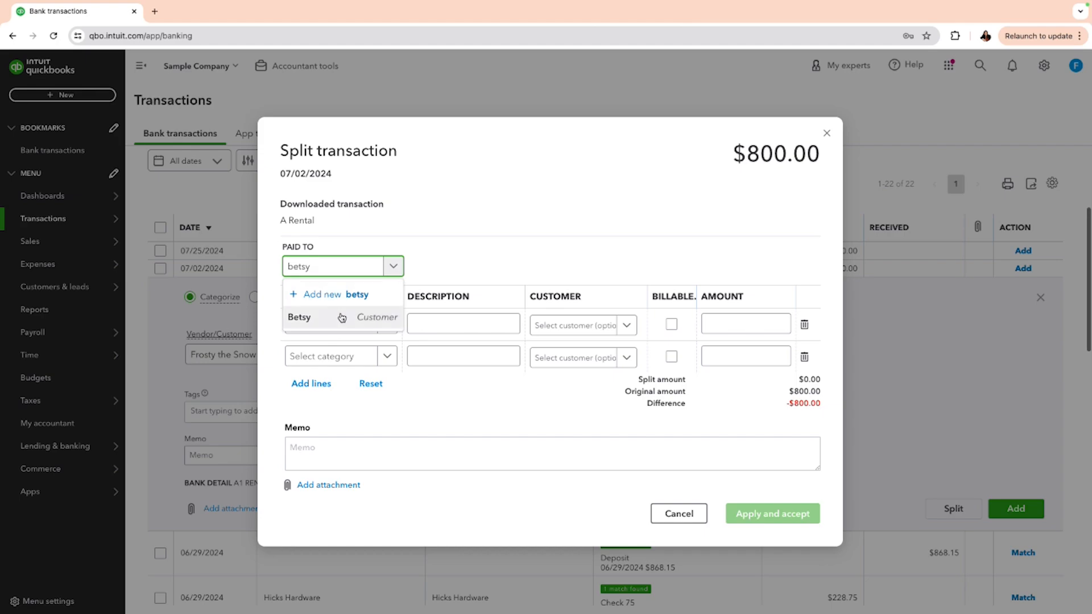
pyautogui.click(341, 316)
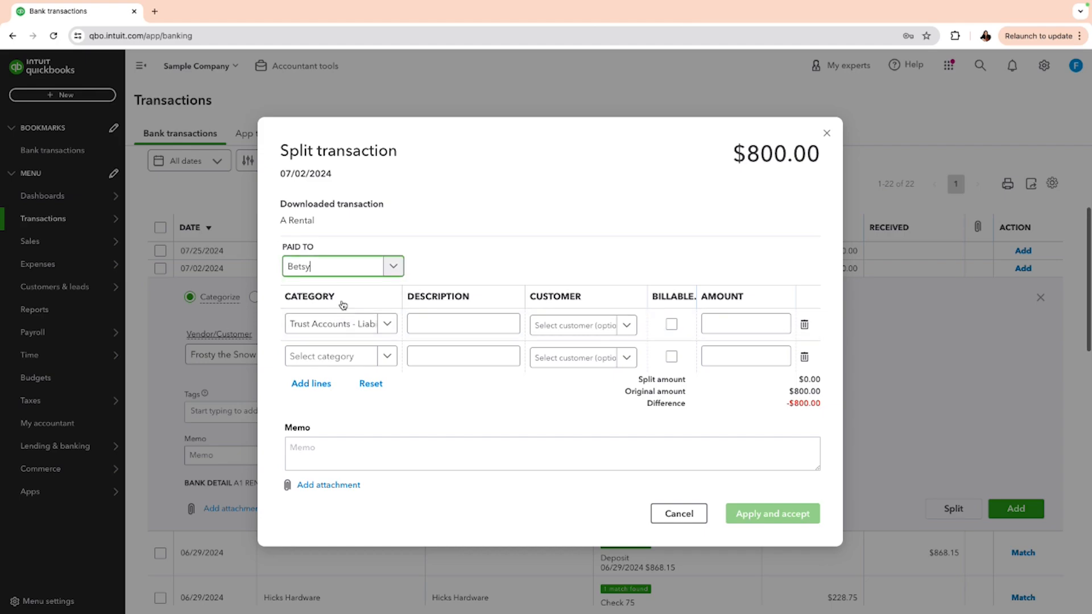
# - Assign the first split line to the same client as customer and set its amount to 125.00
pyautogui.click(545, 328)
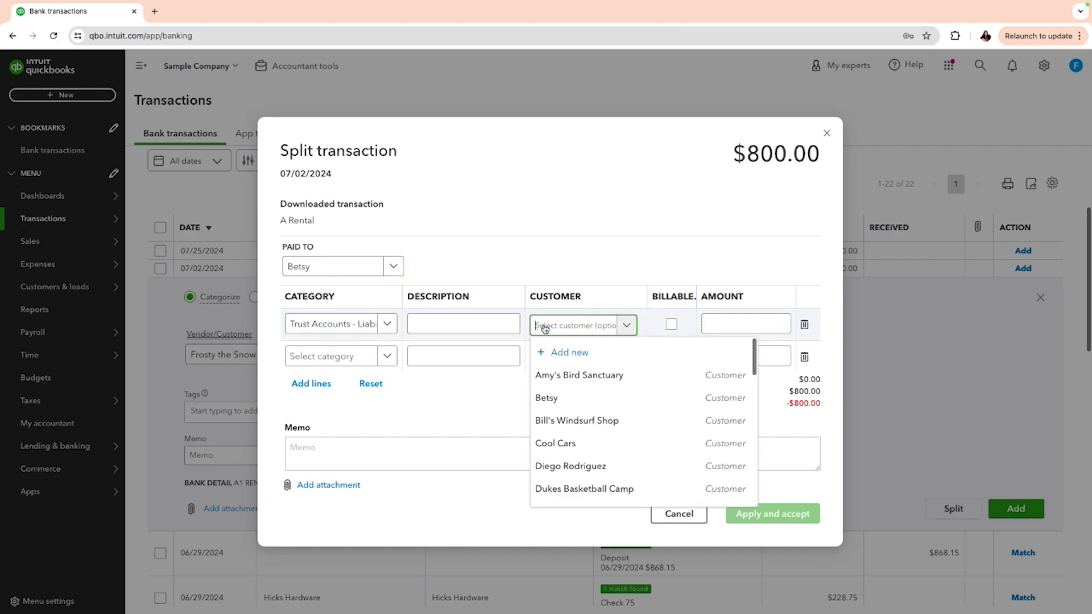
pyautogui.write('bets')
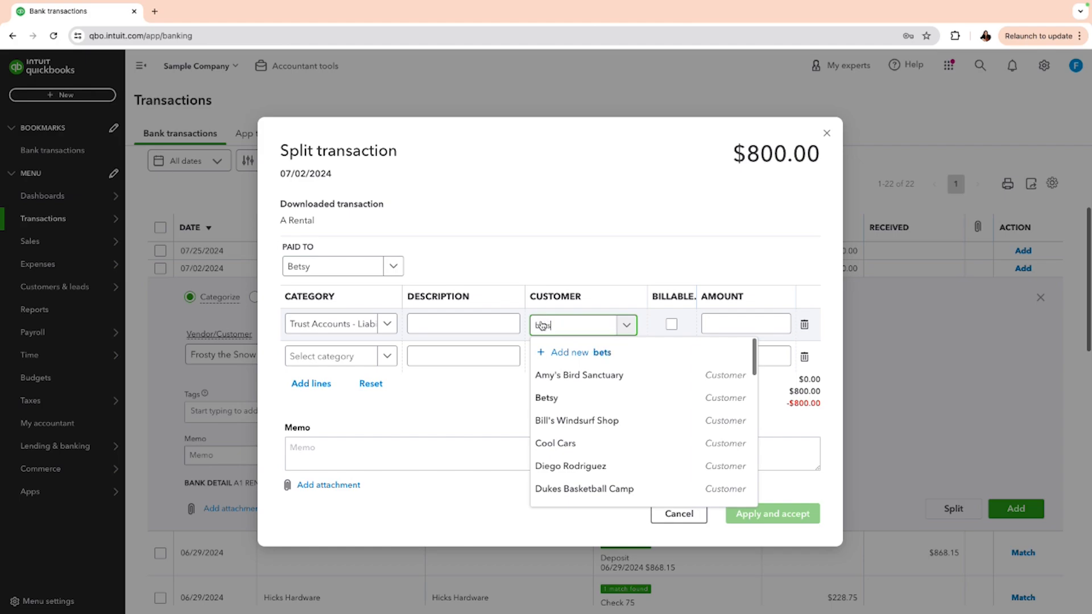
pyautogui.write('y')
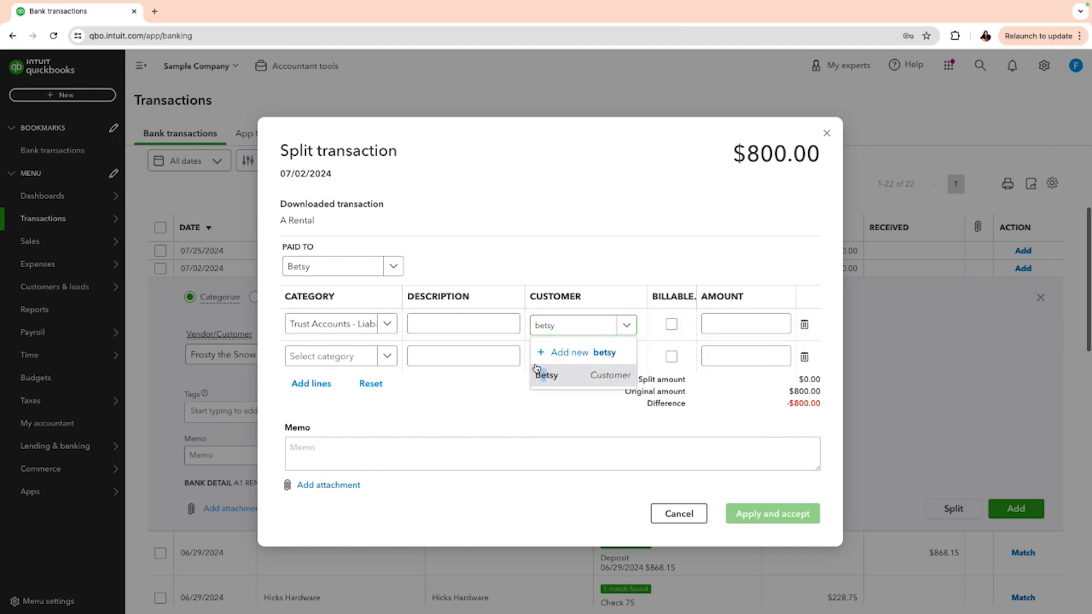
pyautogui.click(536, 371)
pyautogui.click(716, 314)
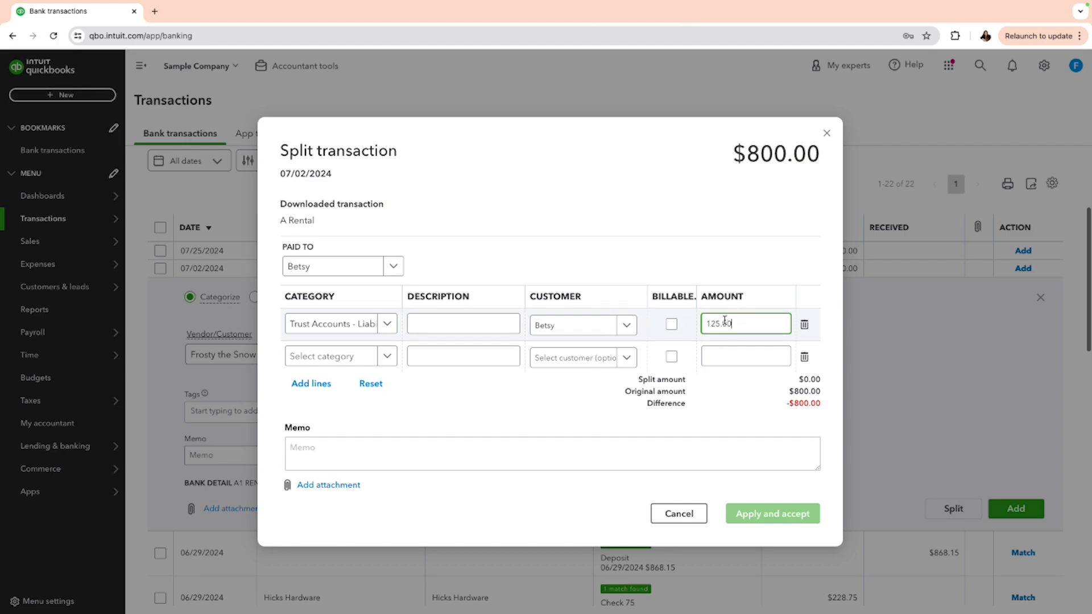
# - Fill the second split line with category Automobile, the same client as customer and amount 675.00, and accept the split
pyautogui.click(306, 359)
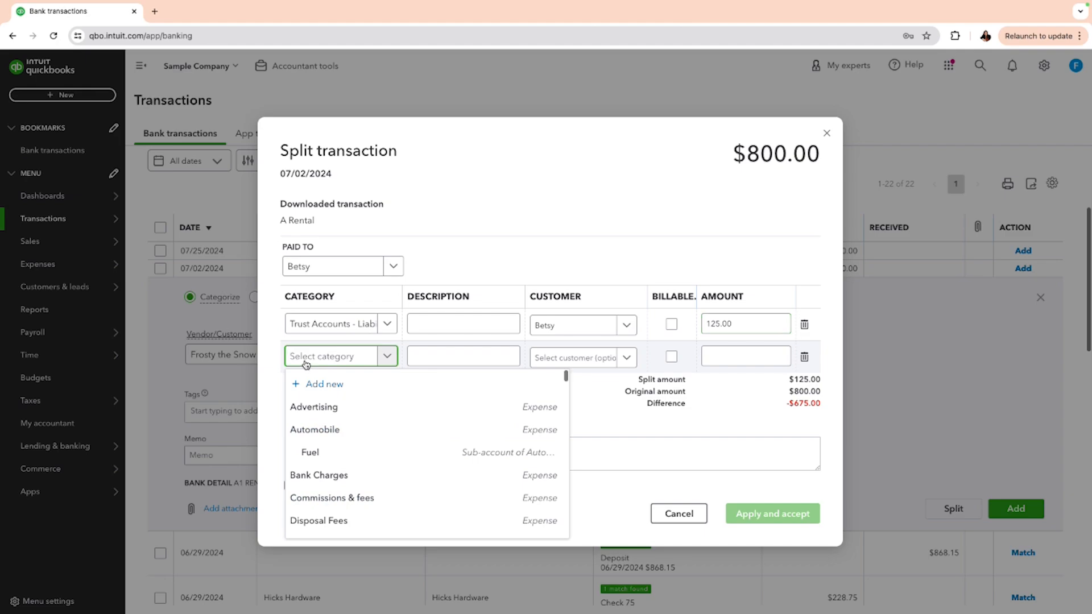
pyautogui.click(358, 435)
pyautogui.click(569, 364)
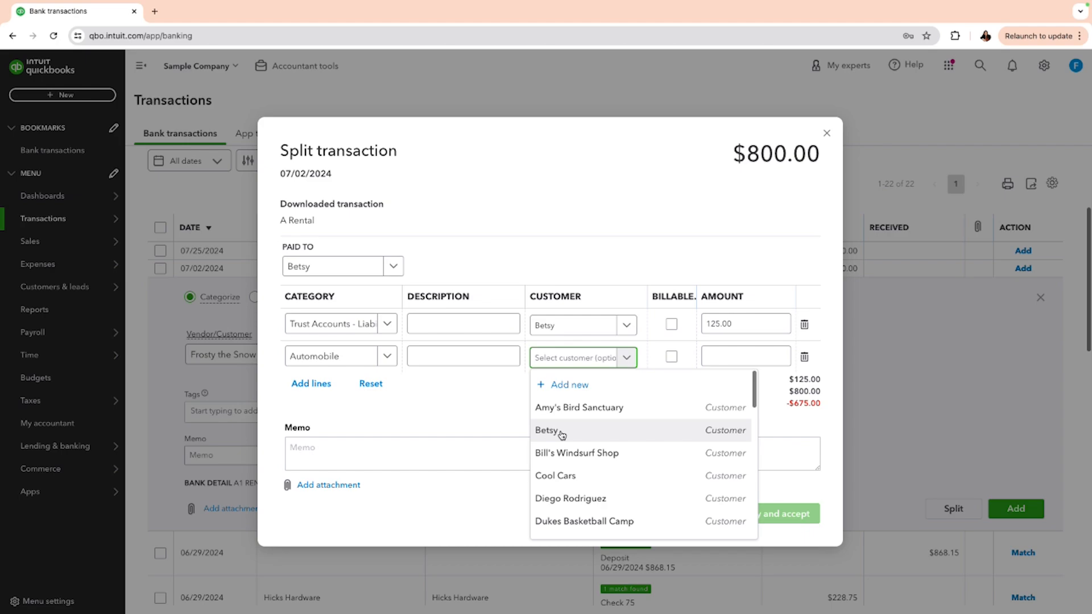
pyautogui.click(562, 435)
pyautogui.click(717, 358)
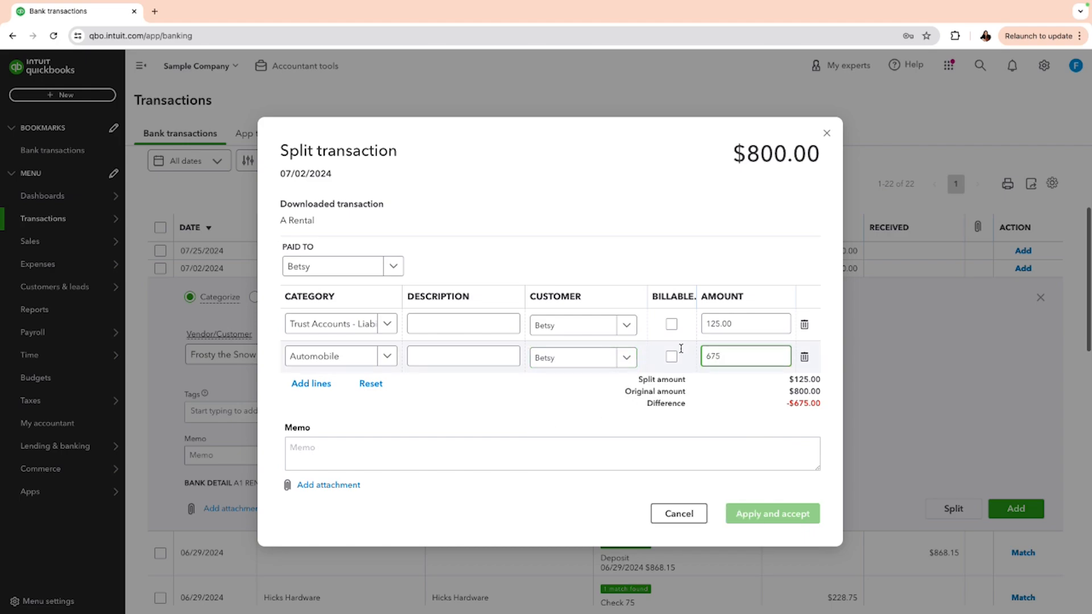
pyautogui.click(513, 400)
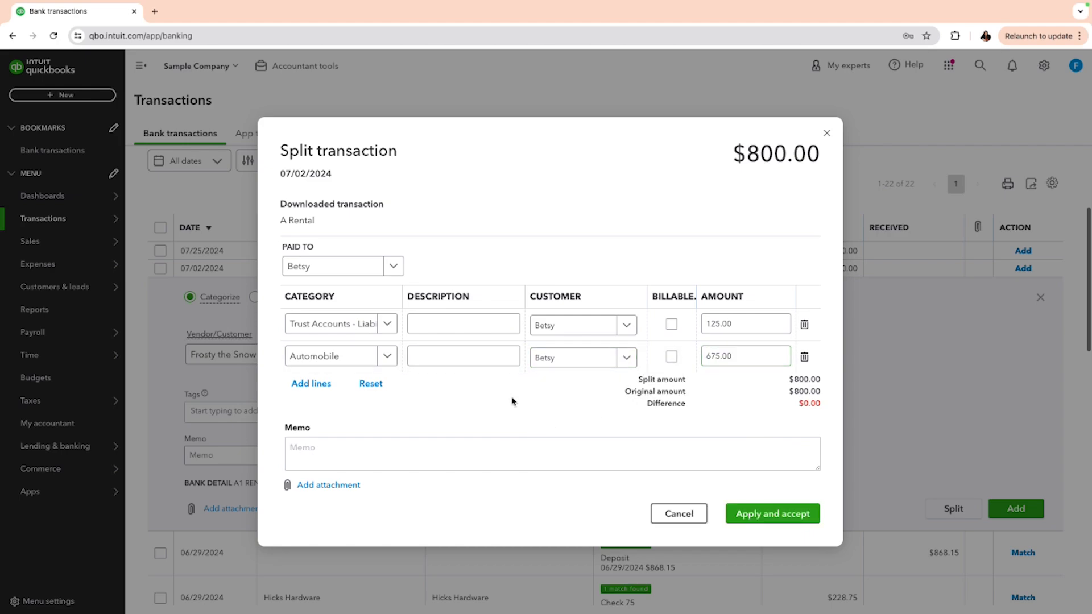
pyautogui.click(767, 515)
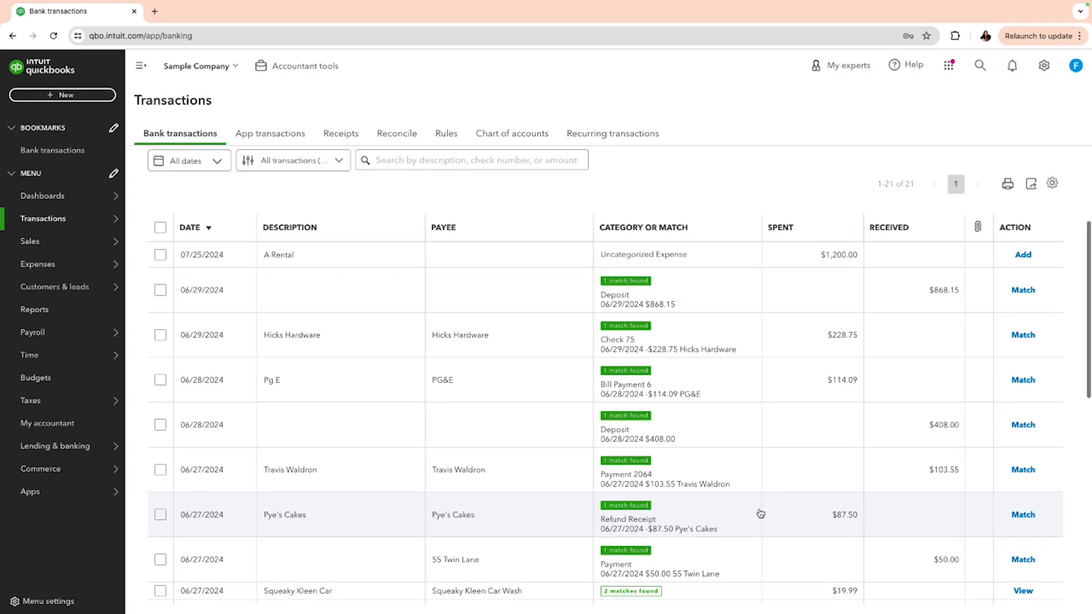
# - Open the Balance Sheet report from the favorite reports
pyautogui.scroll(3, 670, 428)
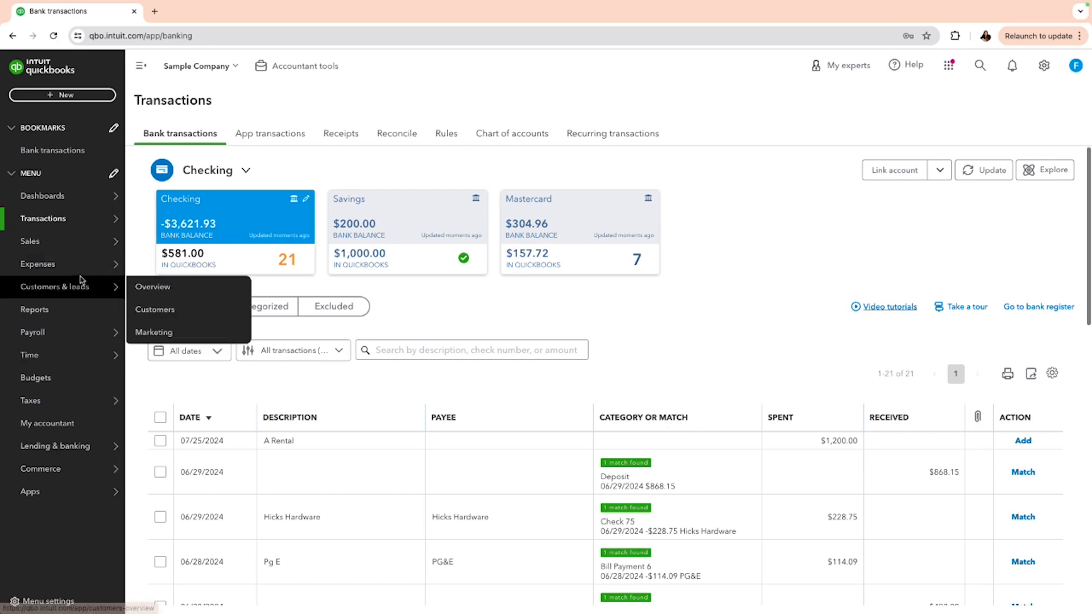
pyautogui.click(49, 316)
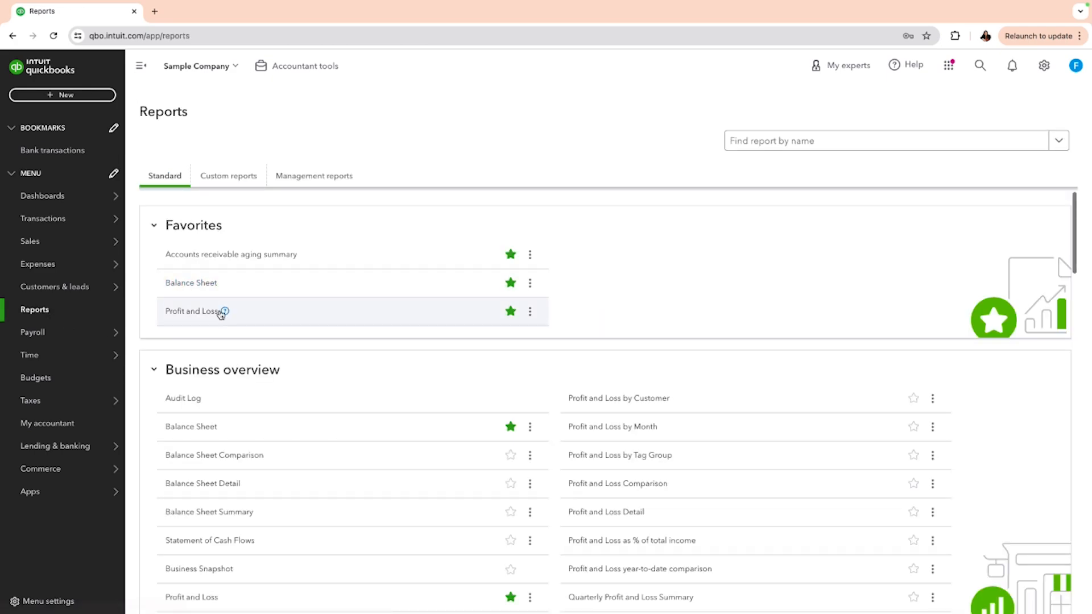
pyautogui.click(210, 284)
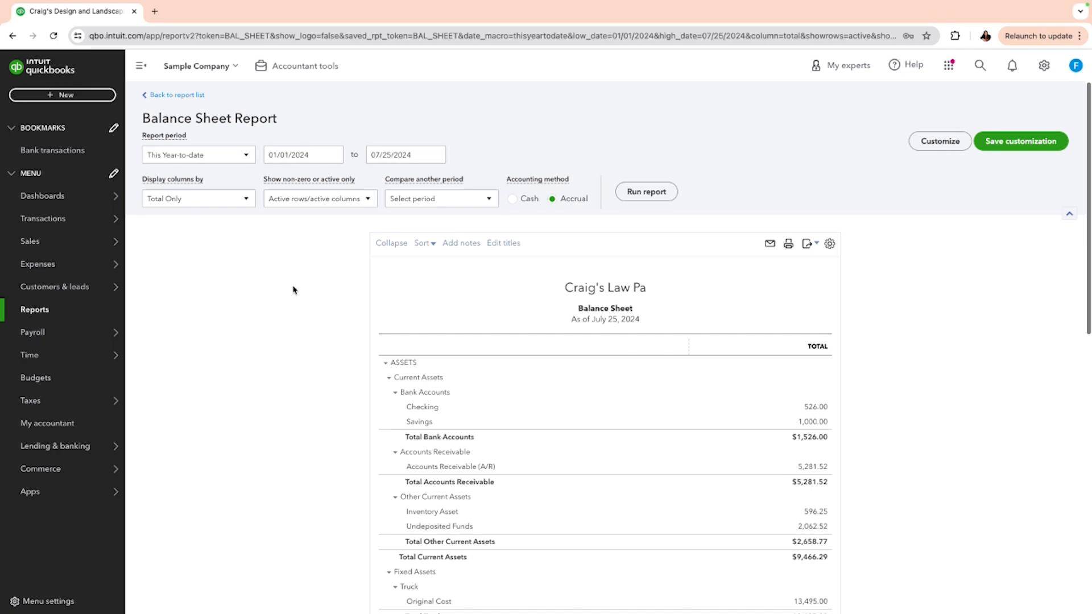
# - Duplicate the report in a second browser tab and list the categorized checking account transactions there
pyautogui.scroll(-4, 292, 290)
pyautogui.scroll(4, 293, 290)
pyautogui.rightClick(93, 11)
pyautogui.click(127, 88)
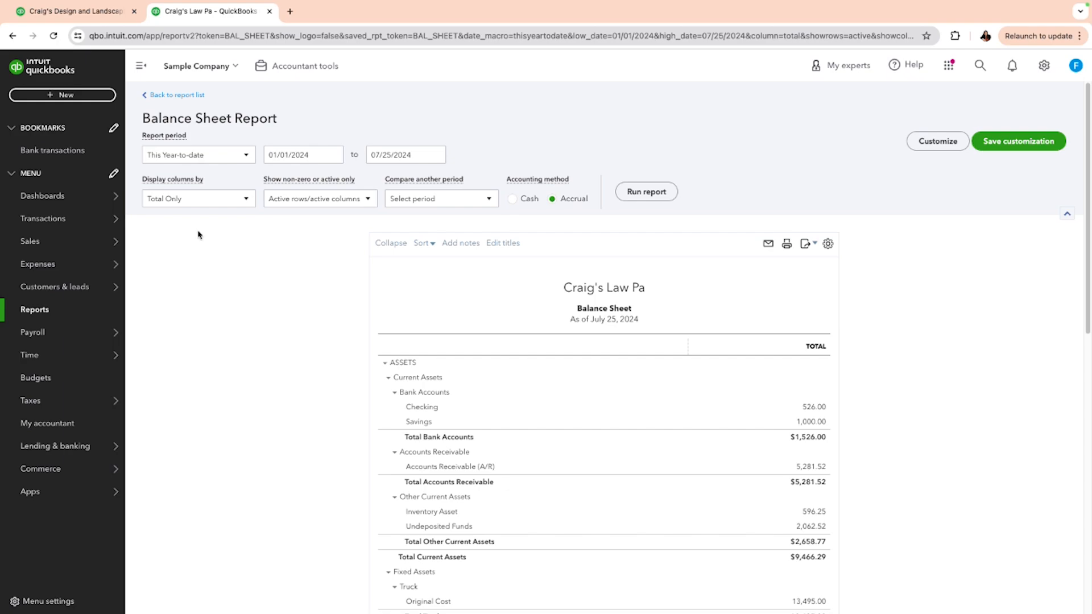
pyautogui.moveTo(71, 222)
pyautogui.click(153, 220)
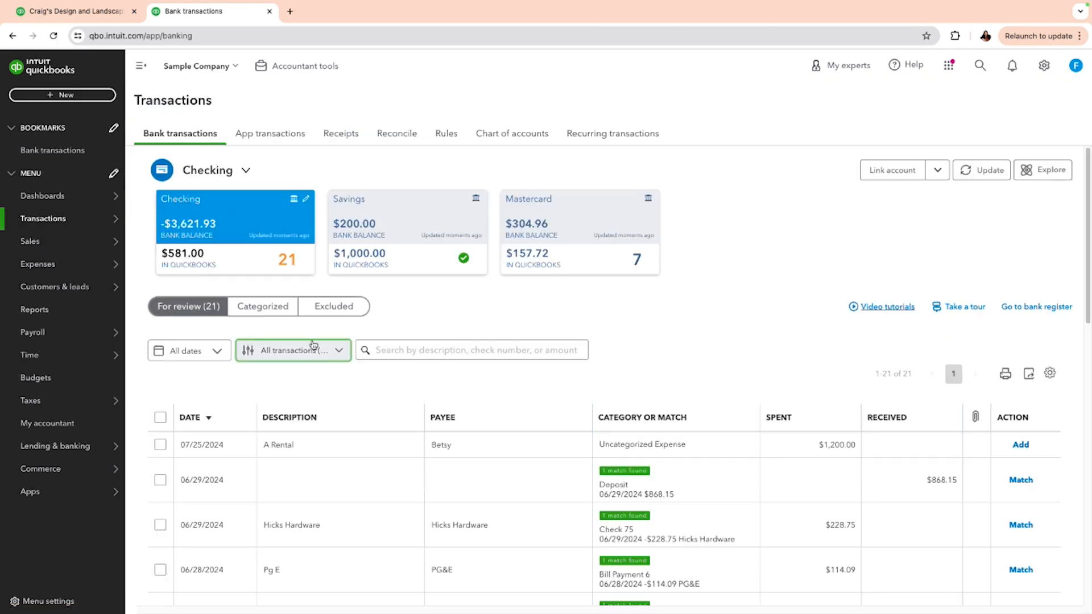
pyautogui.click(281, 311)
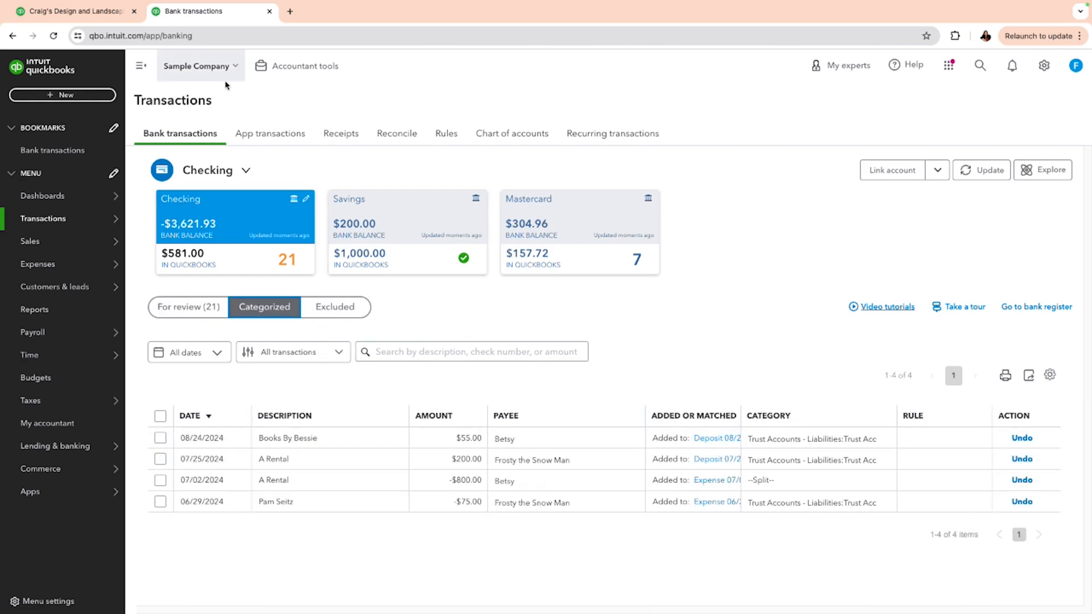
# - Return to the Balance Sheet in the original tab, set its end date to 08/31/2024 and rerun it
pyautogui.click(114, 17)
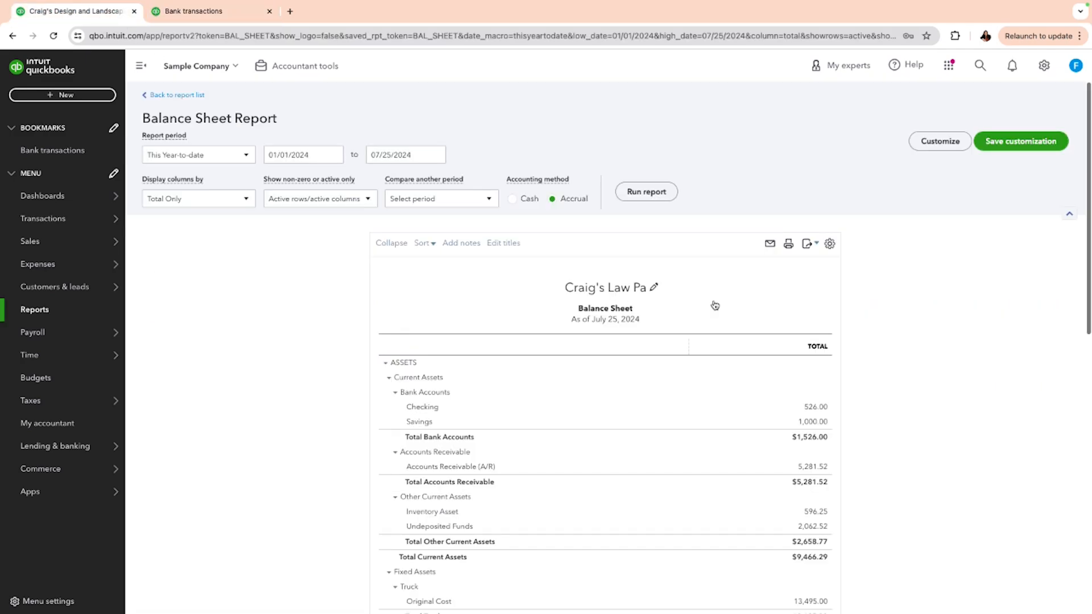
pyautogui.click(437, 157)
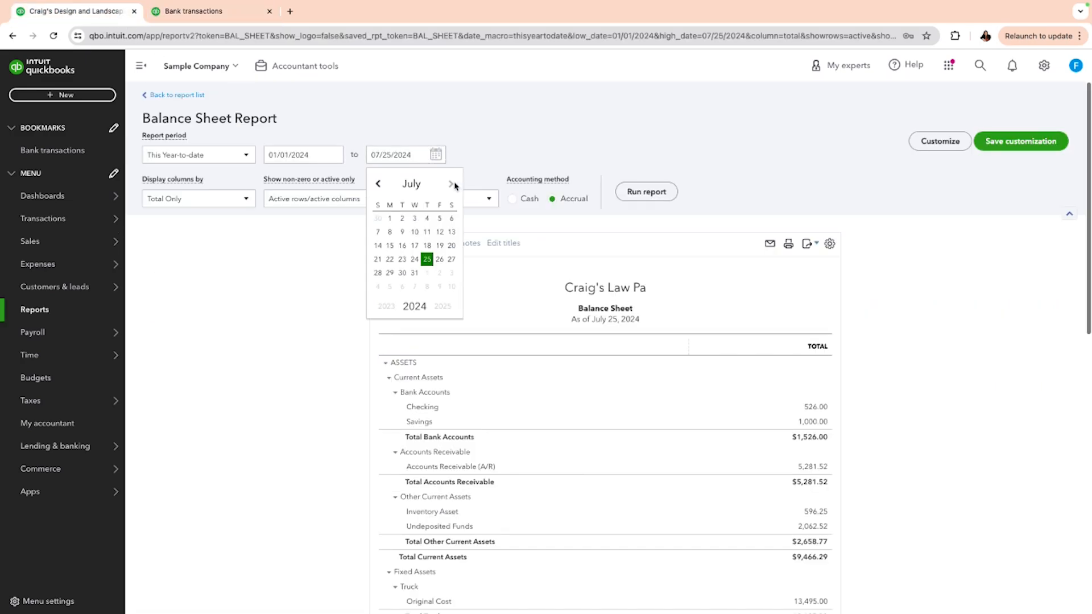
pyautogui.click(450, 183)
pyautogui.click(454, 272)
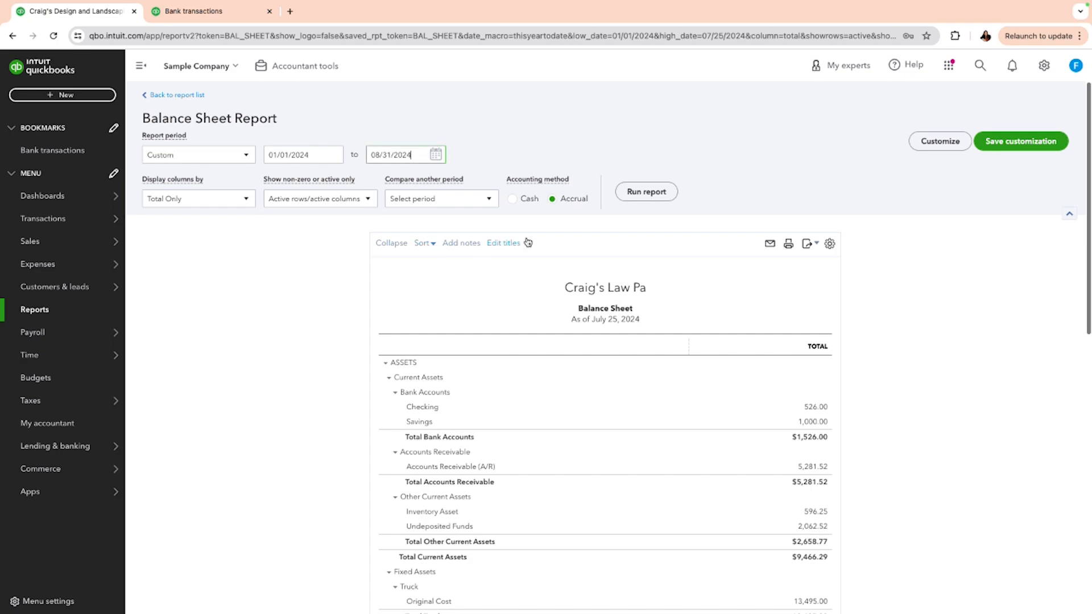
pyautogui.click(663, 193)
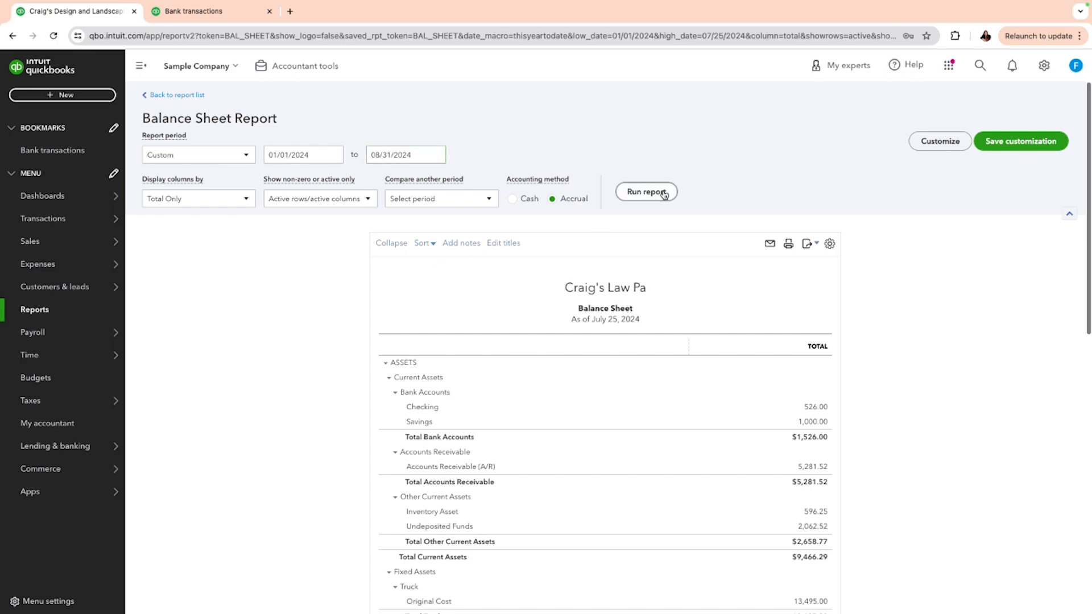
# - Examine the Balance Sheet from the bank account balances down to the client sub-accounts under Trust Accounts - Liabilities
pyautogui.scroll(3, 628, 221)
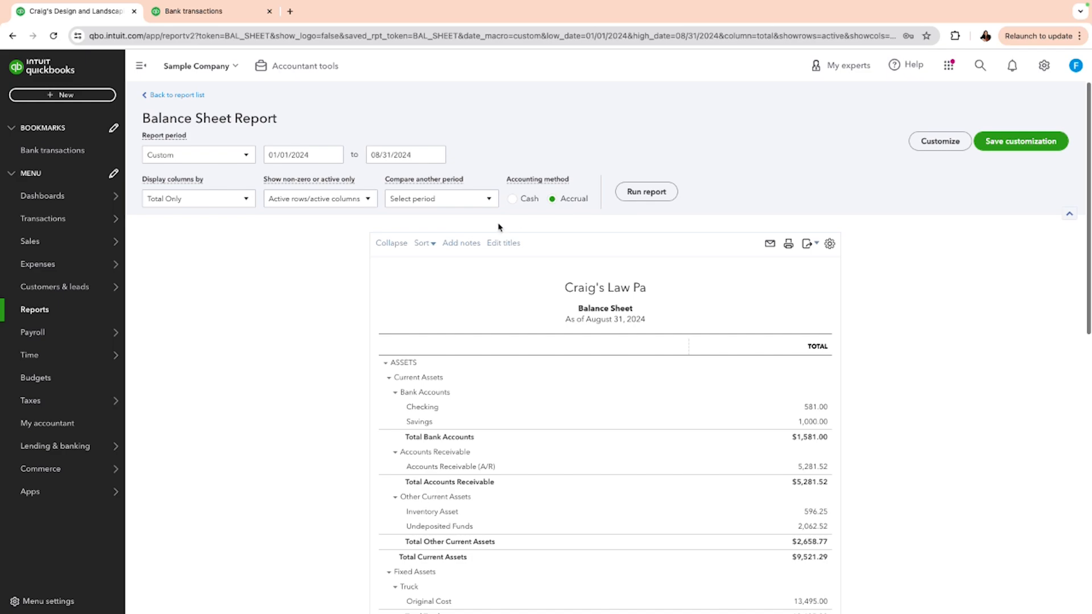
pyautogui.scroll(-3, 505, 261)
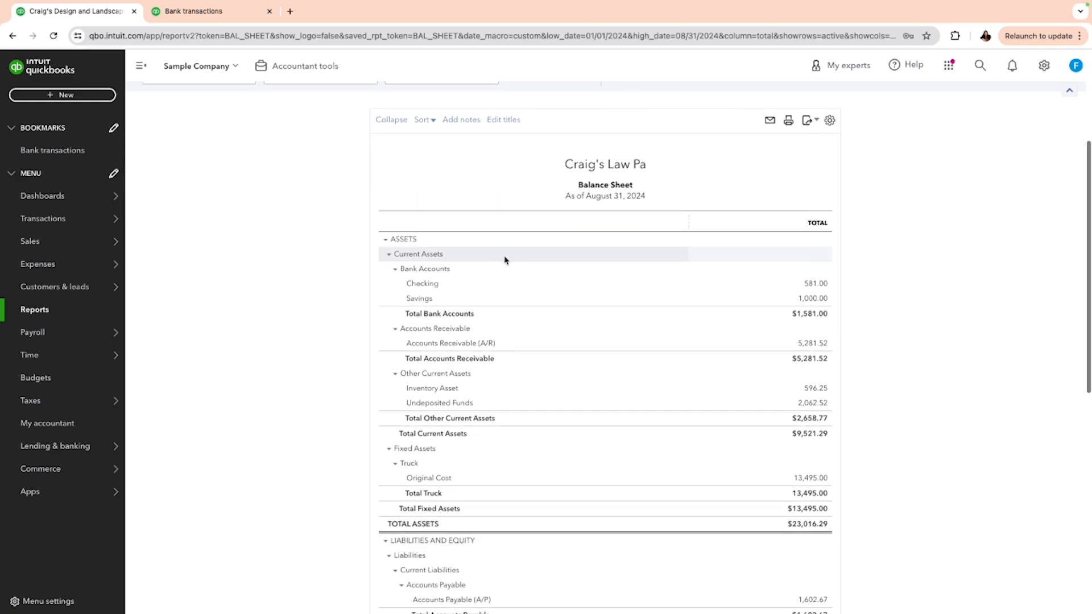
pyautogui.scroll(2, 507, 259)
pyautogui.scroll(-5, 508, 266)
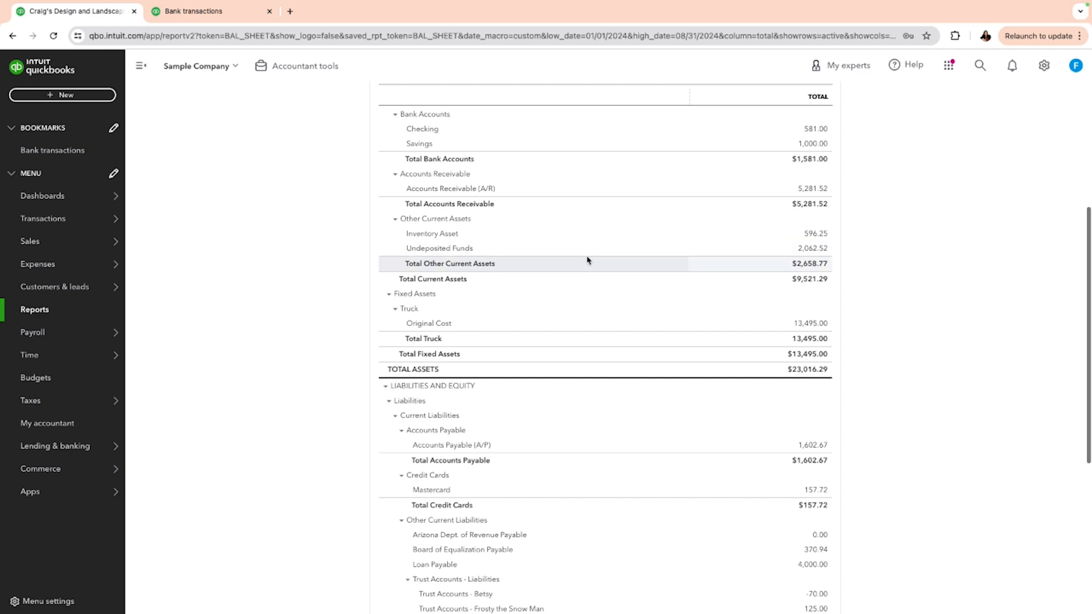
pyautogui.scroll(2, 588, 260)
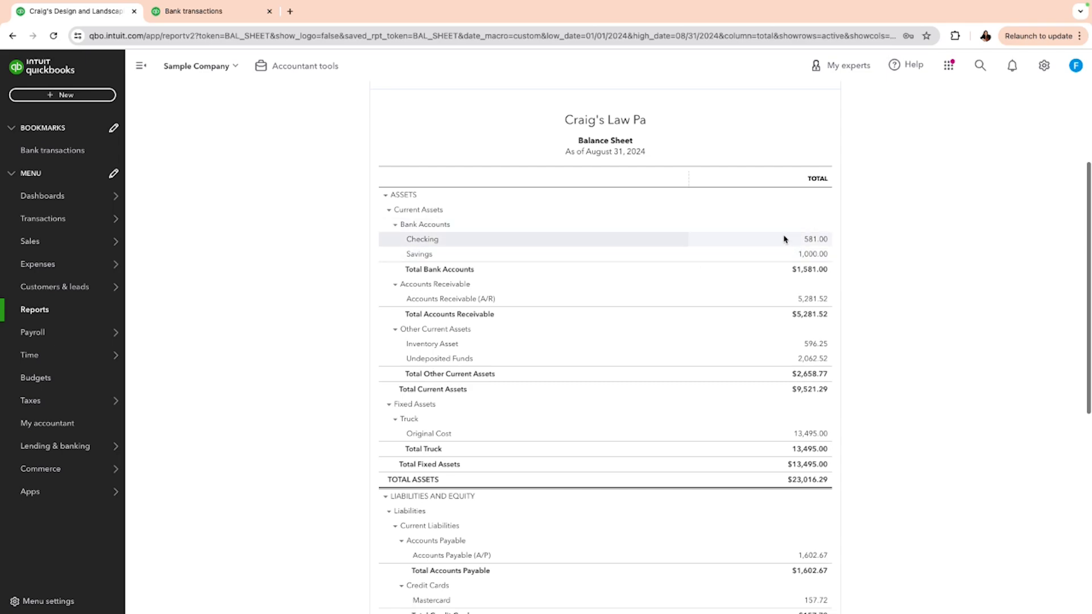
pyautogui.scroll(-3, 788, 235)
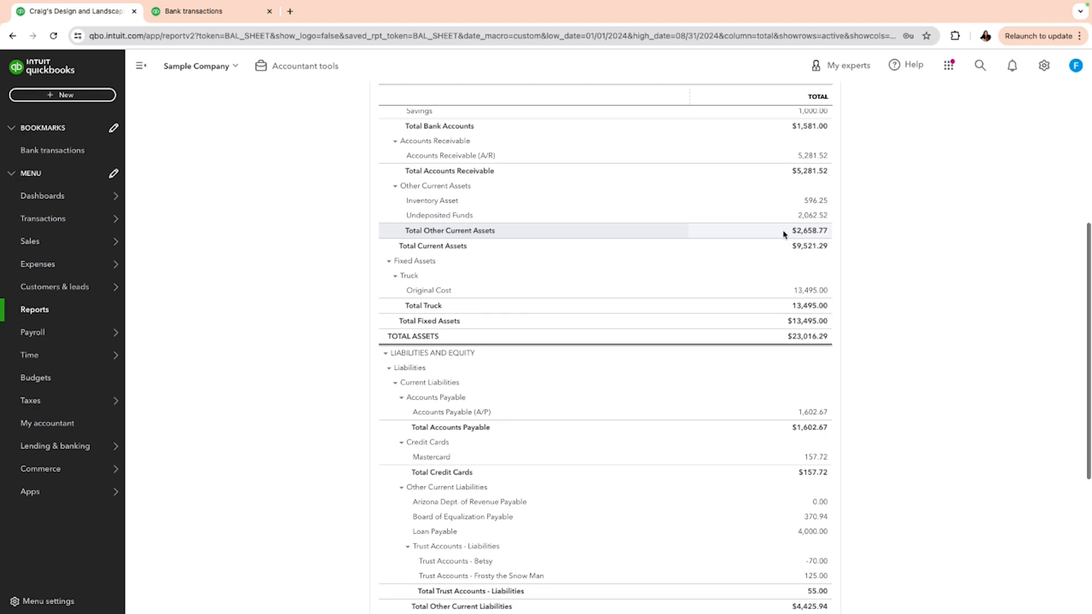
pyautogui.scroll(-1, 784, 234)
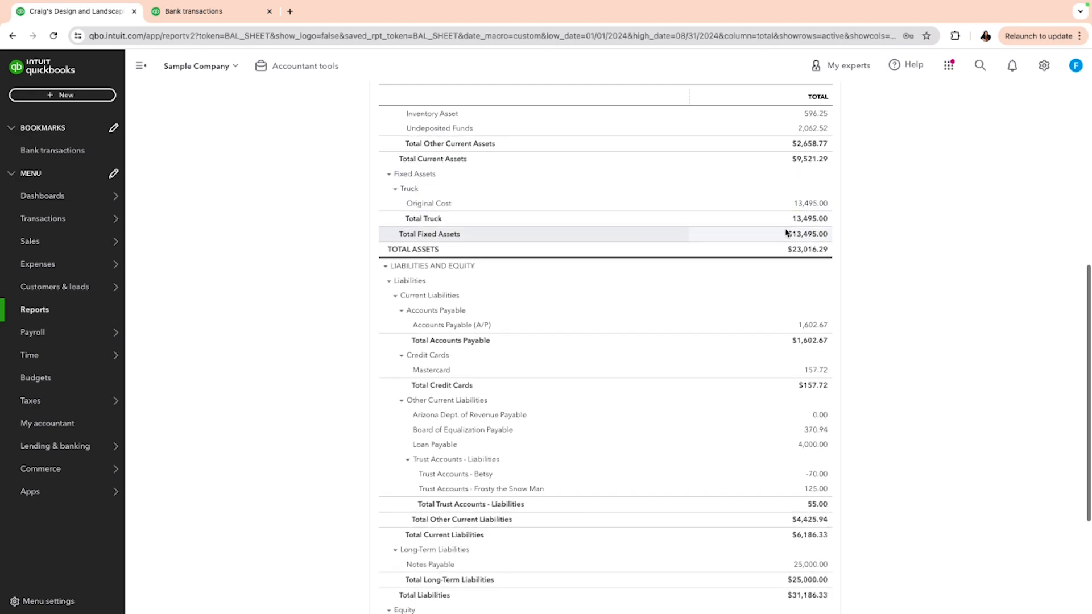
pyautogui.scroll(-2, 787, 233)
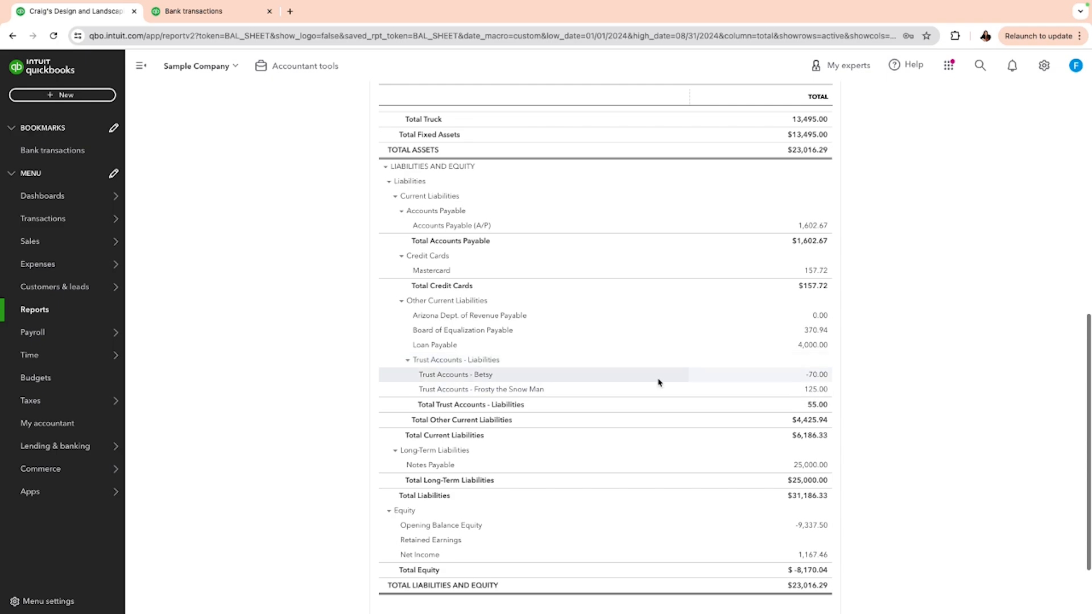
# - Drill into the first-listed client's trust liability sub-account and open its 07/02/2024 A1 RENTAL expense
pyautogui.click(817, 377)
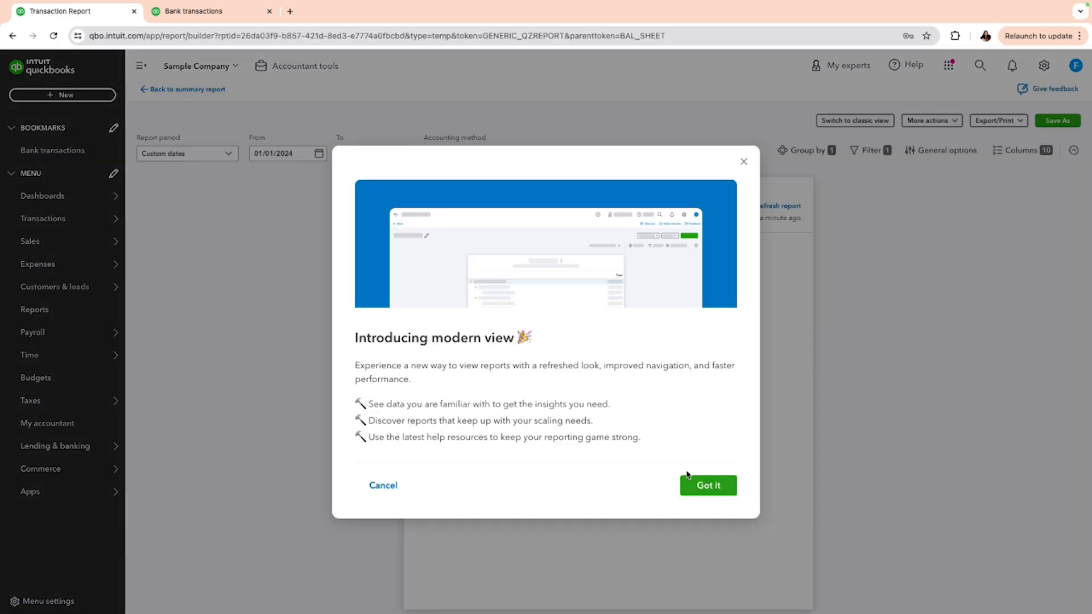
pyautogui.click(690, 484)
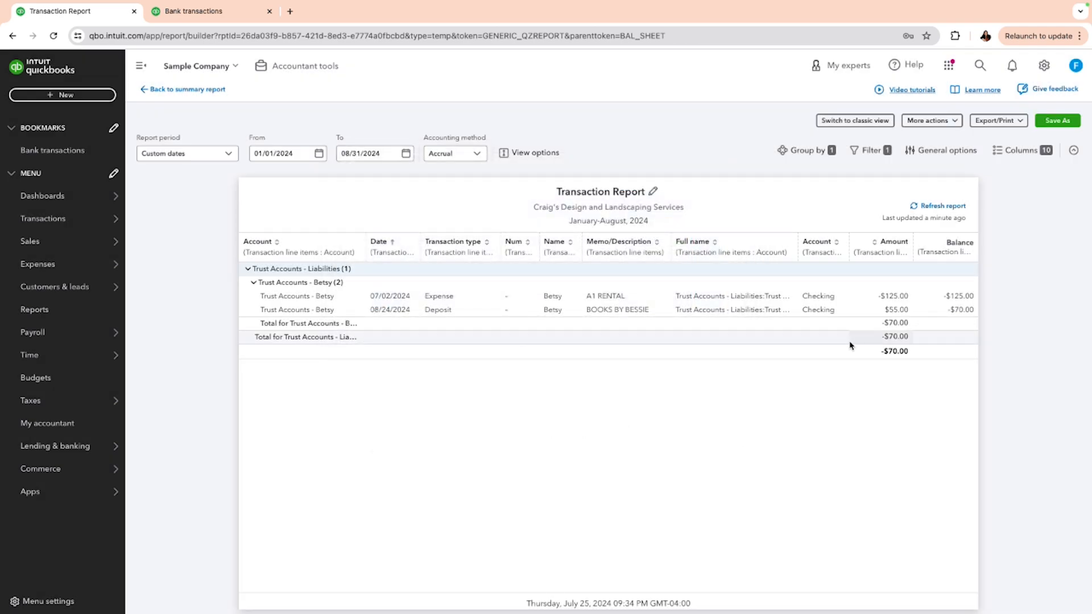
pyautogui.click(897, 299)
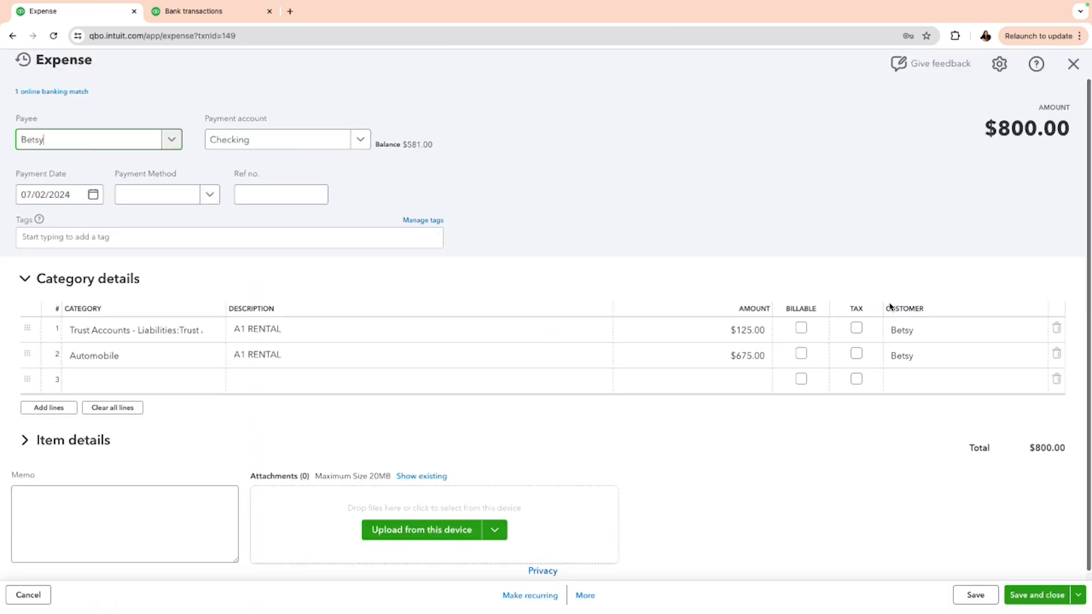
# - Set the expense's trust liability line to 55.00 and its Automobile line to 745.00, then save and close it
pyautogui.click(748, 331)
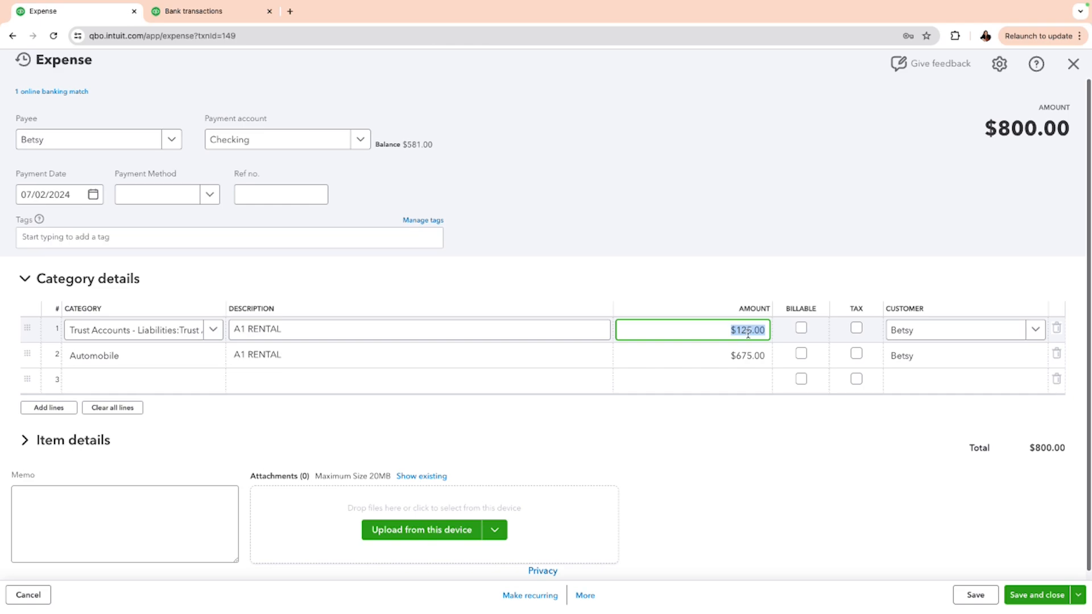
pyautogui.write('55')
pyautogui.click(733, 362)
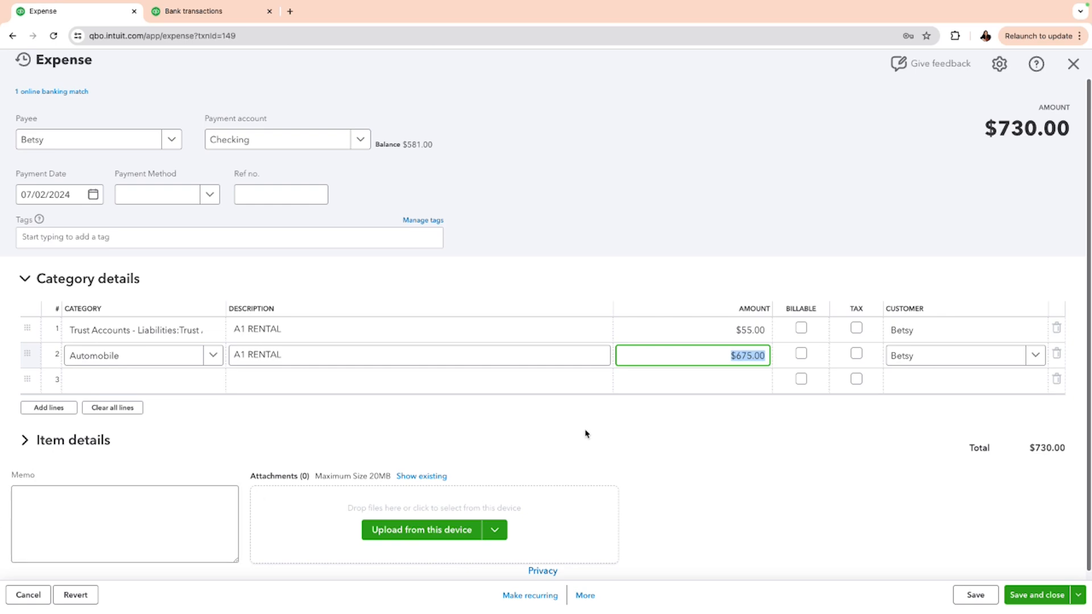
pyautogui.click(728, 359)
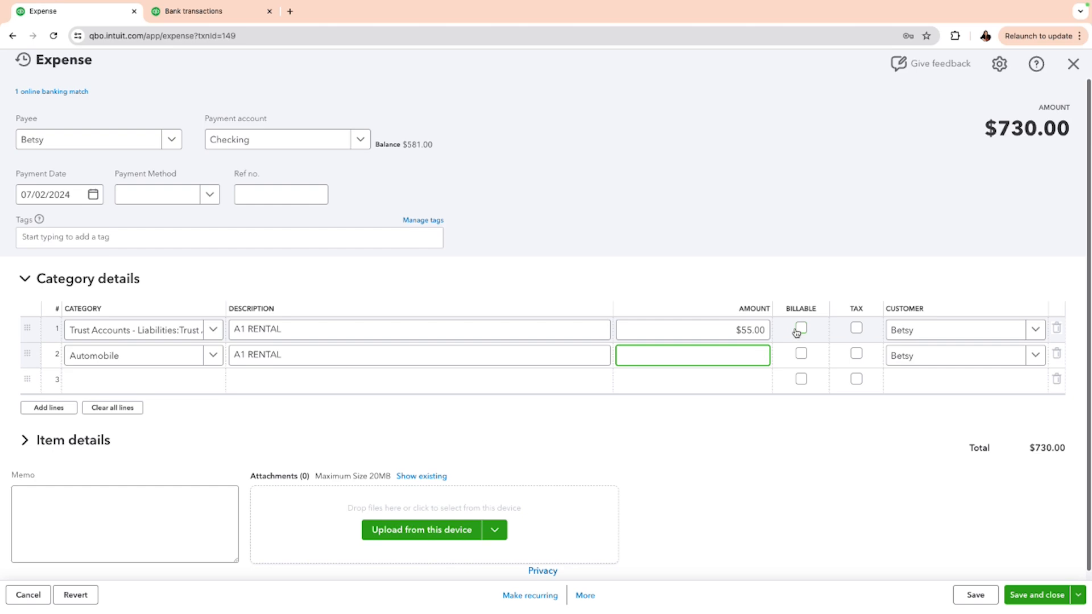
pyautogui.click(751, 481)
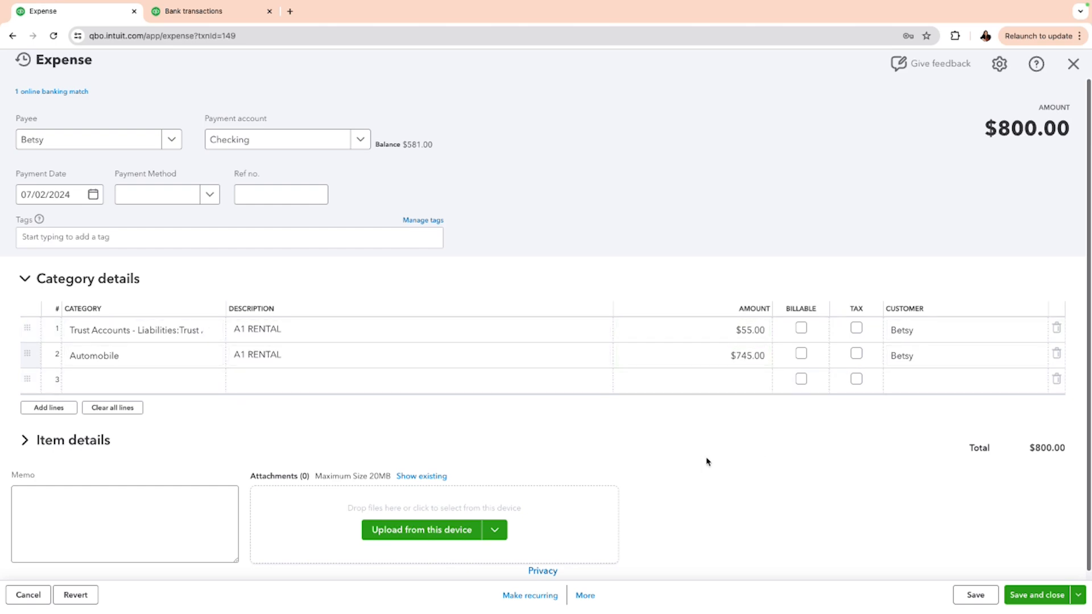
pyautogui.click(1036, 602)
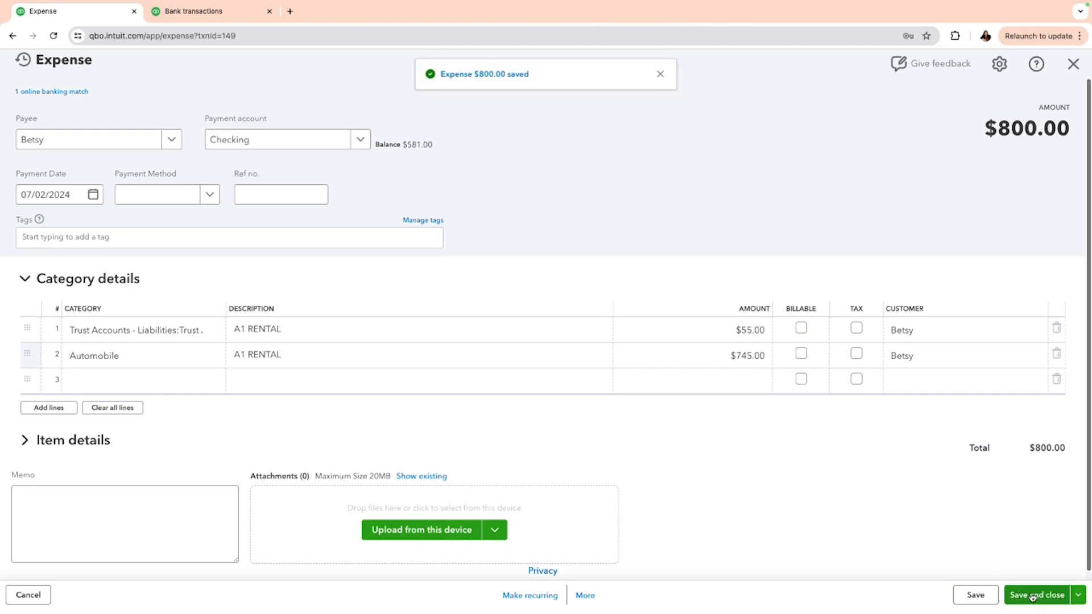
pyautogui.click(1073, 64)
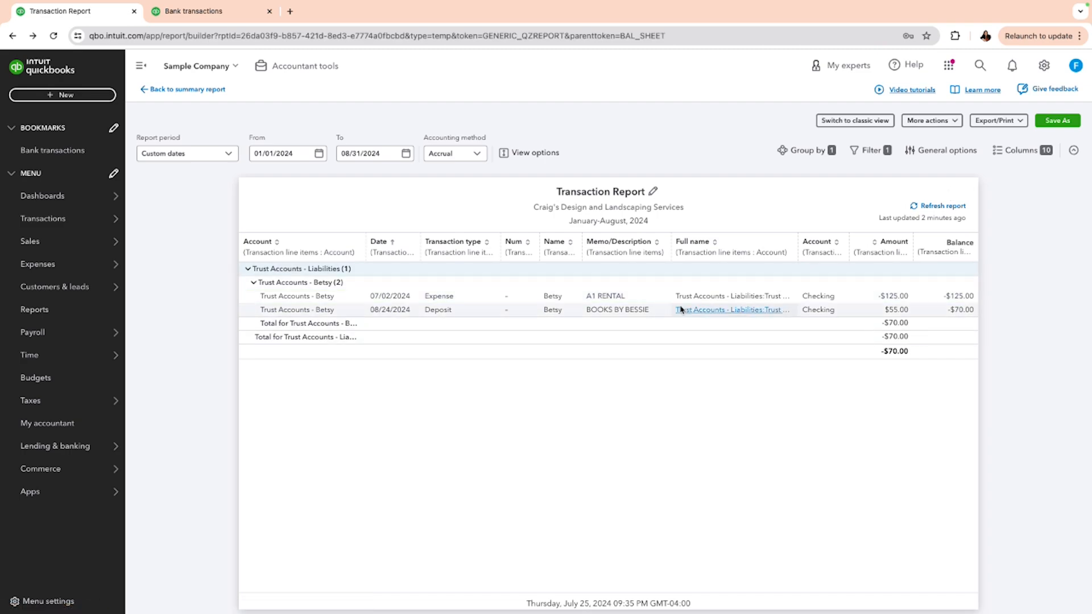
# - Check the first-listed client's trust liability balance on the Balance Sheet and the transactions behind it
pyautogui.click(207, 90)
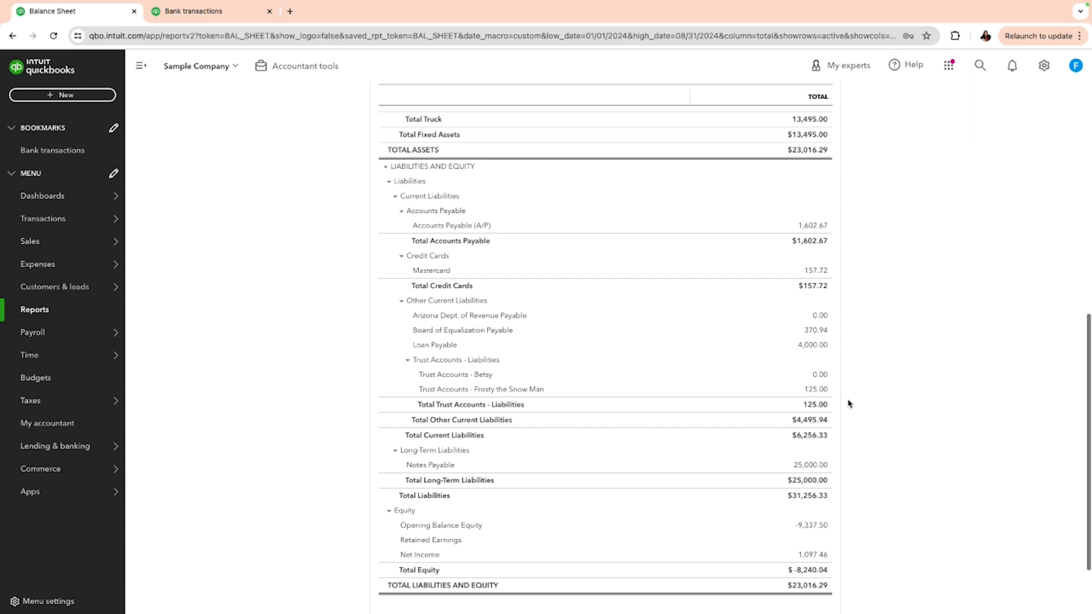
pyautogui.click(821, 375)
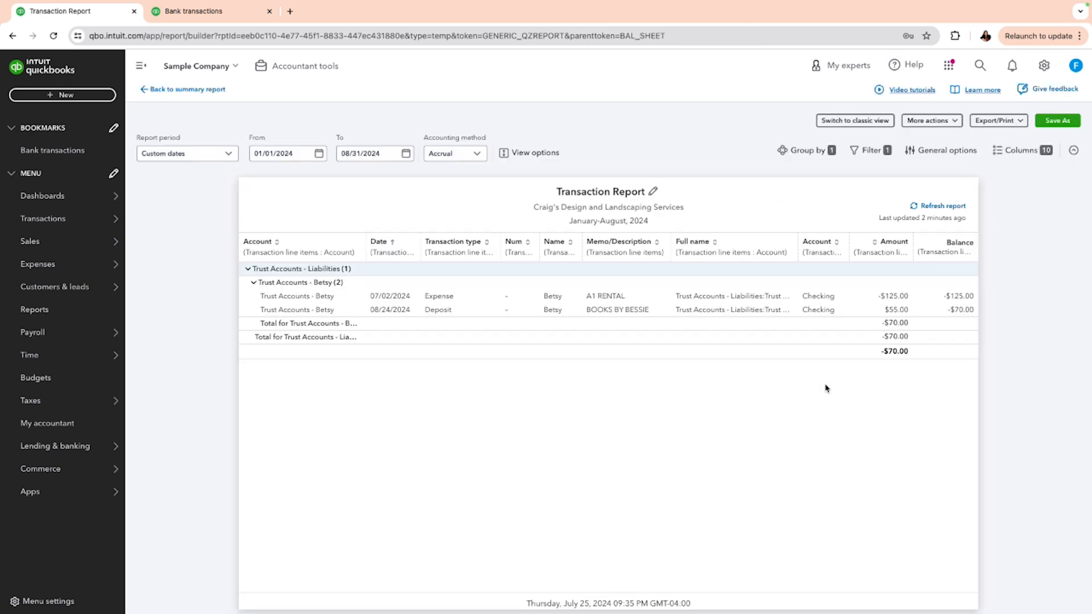
pyautogui.click(189, 94)
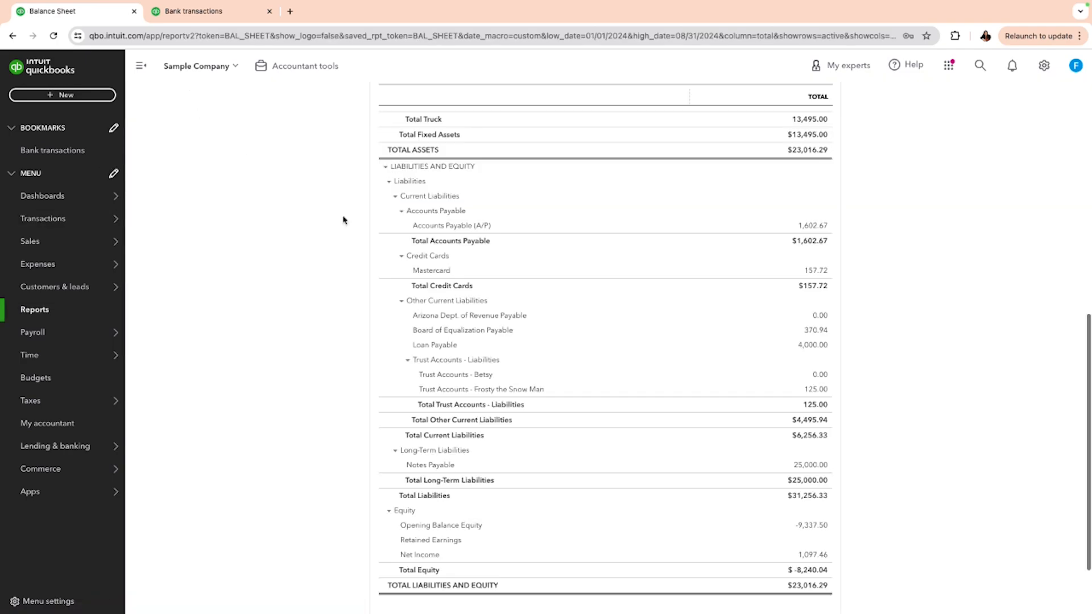
pyautogui.click(820, 377)
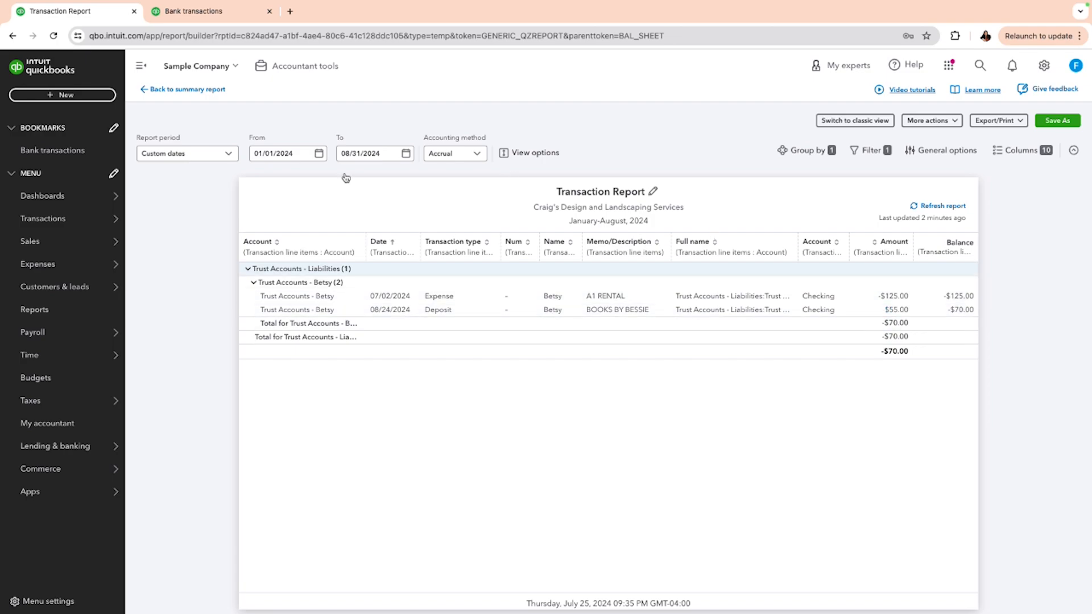
pyautogui.click(209, 89)
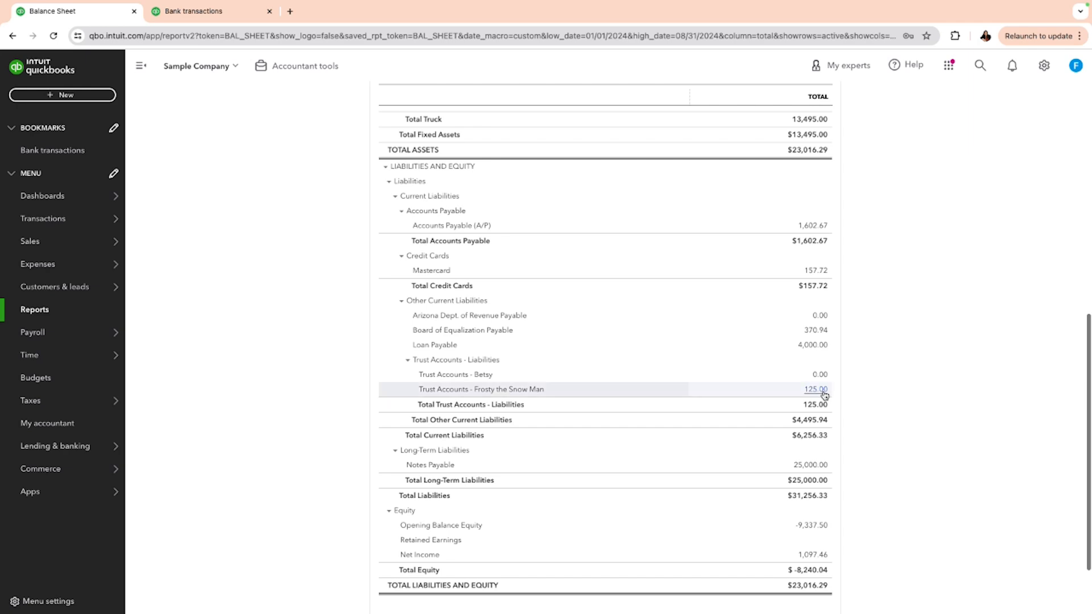
# - Review the transactions behind the second-listed client's trust liability balance and return to the start of the Balance Sheet
pyautogui.click(824, 393)
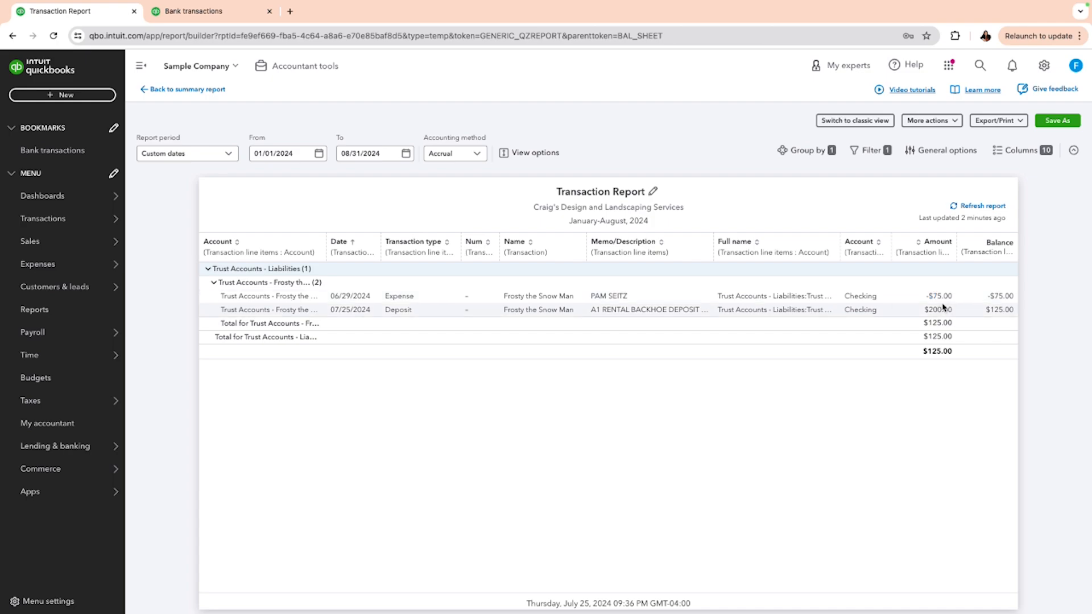
pyautogui.click(195, 89)
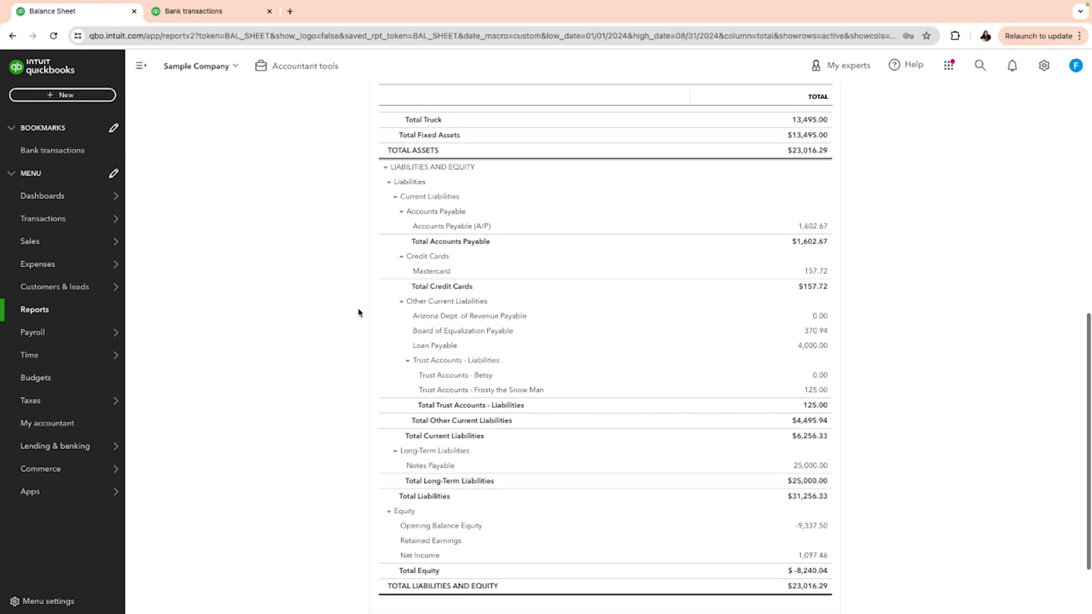
pyautogui.scroll(7, 358, 312)
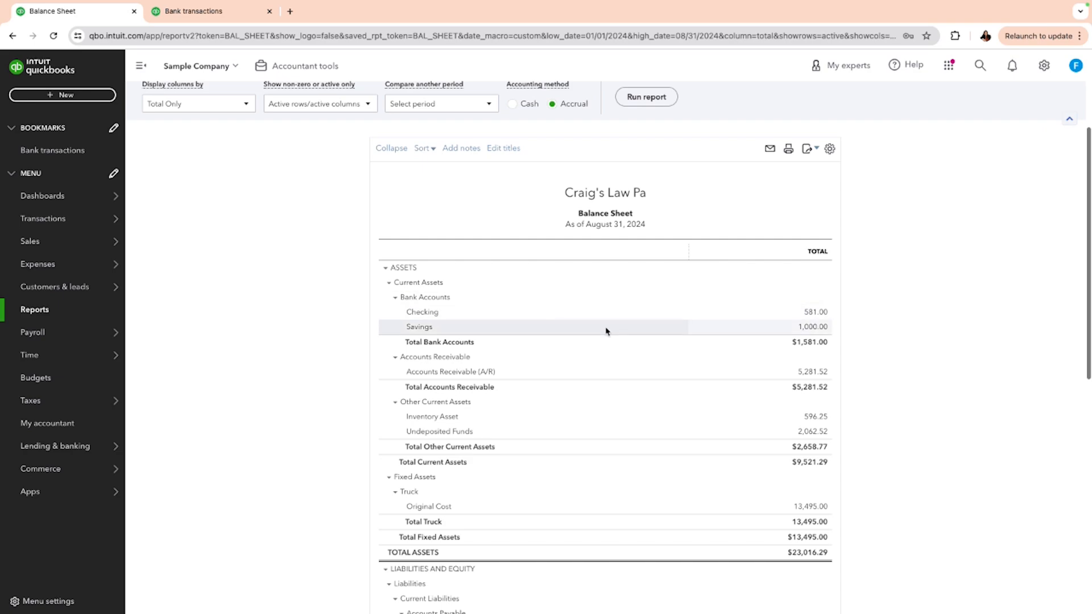
pyautogui.scroll(2, 654, 287)
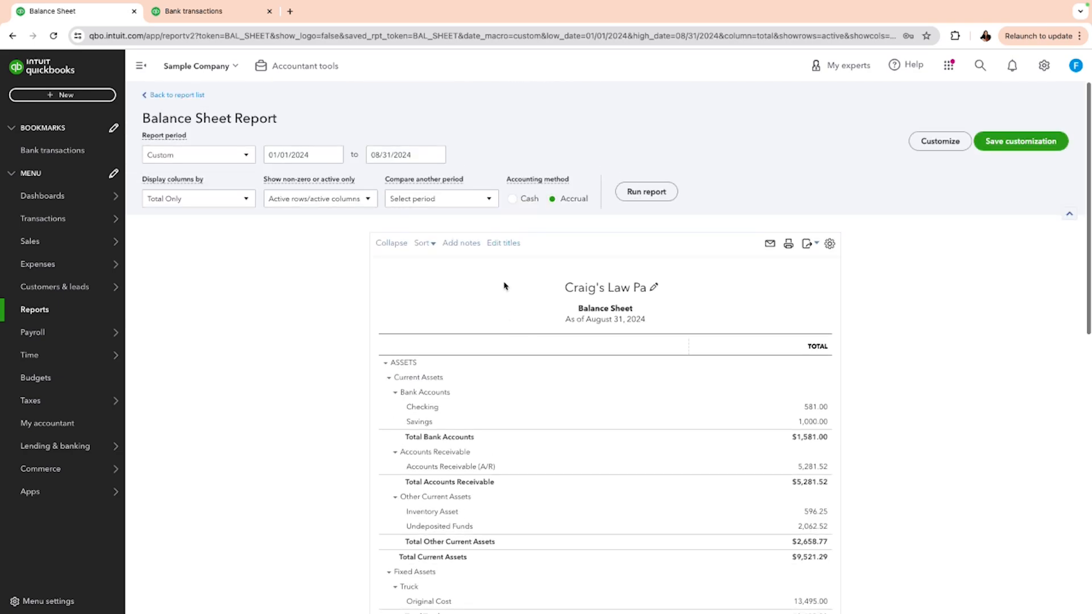
# - Leave the Balance Sheet as it is and open the Profit and Loss report in the bank transactions browser tab
pyautogui.click(210, 12)
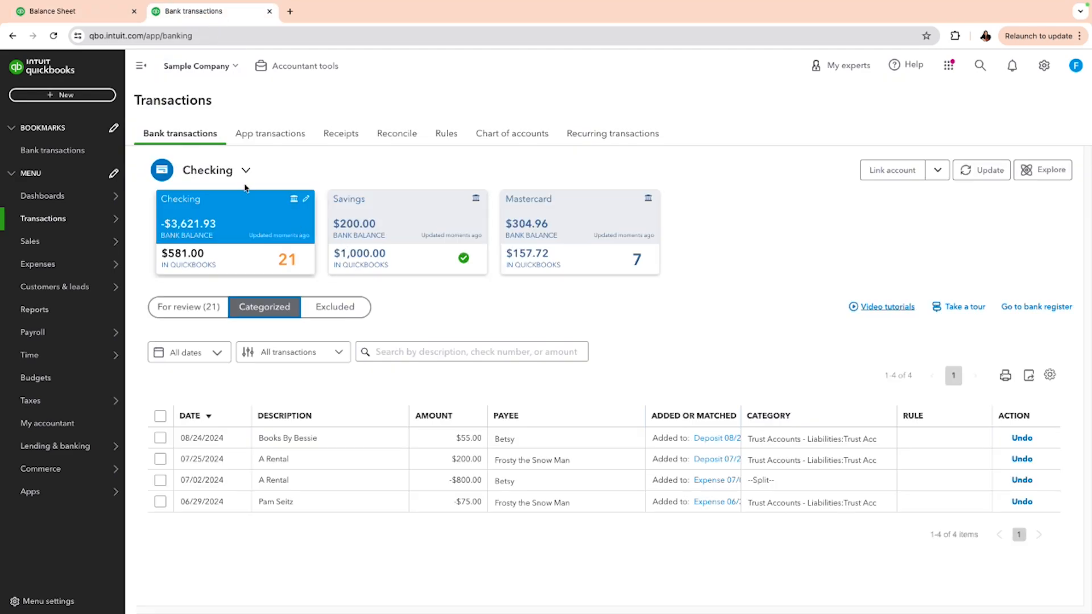
pyautogui.moveTo(66, 219)
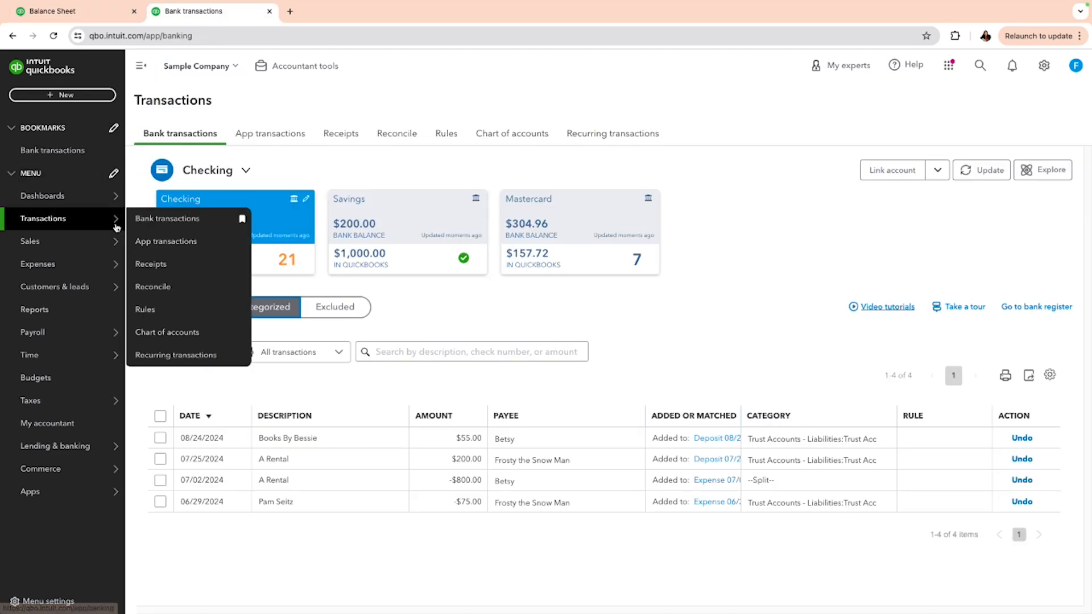
pyautogui.moveTo(49, 404)
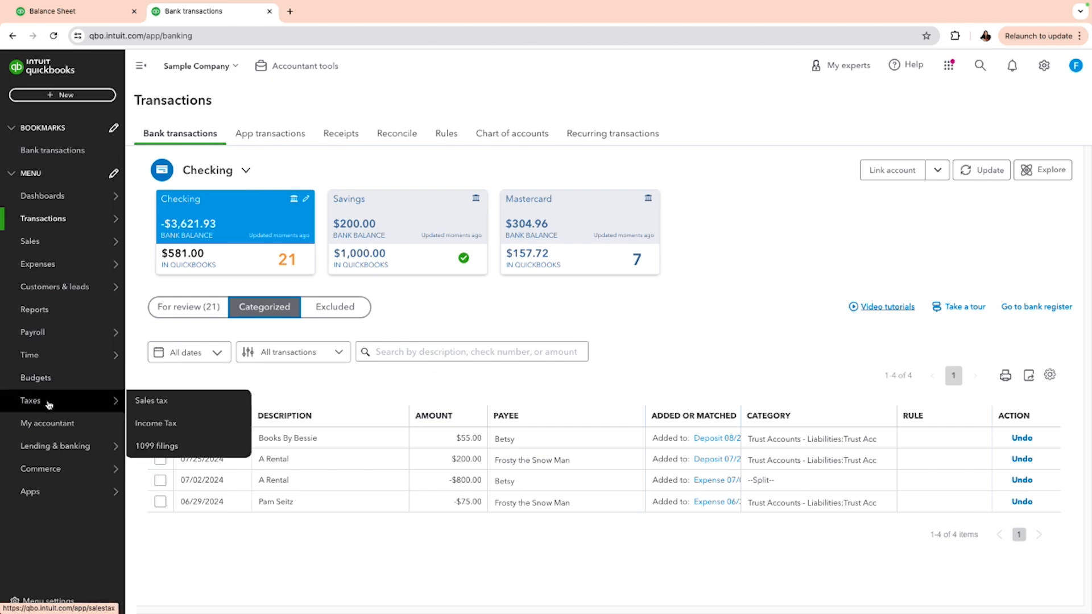
pyautogui.click(65, 310)
pyautogui.moveTo(241, 356)
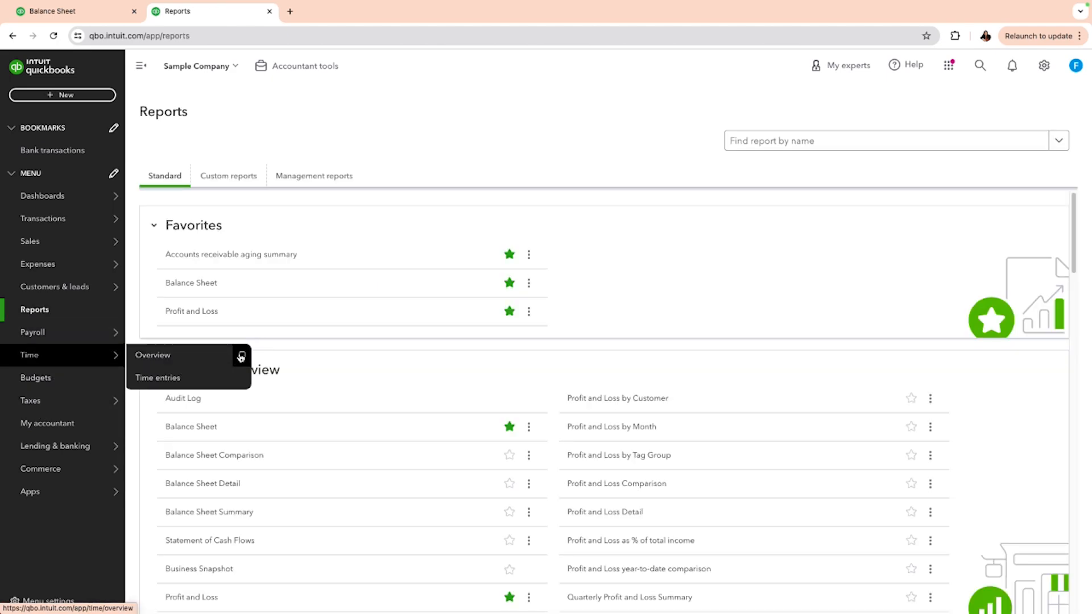
pyautogui.click(202, 312)
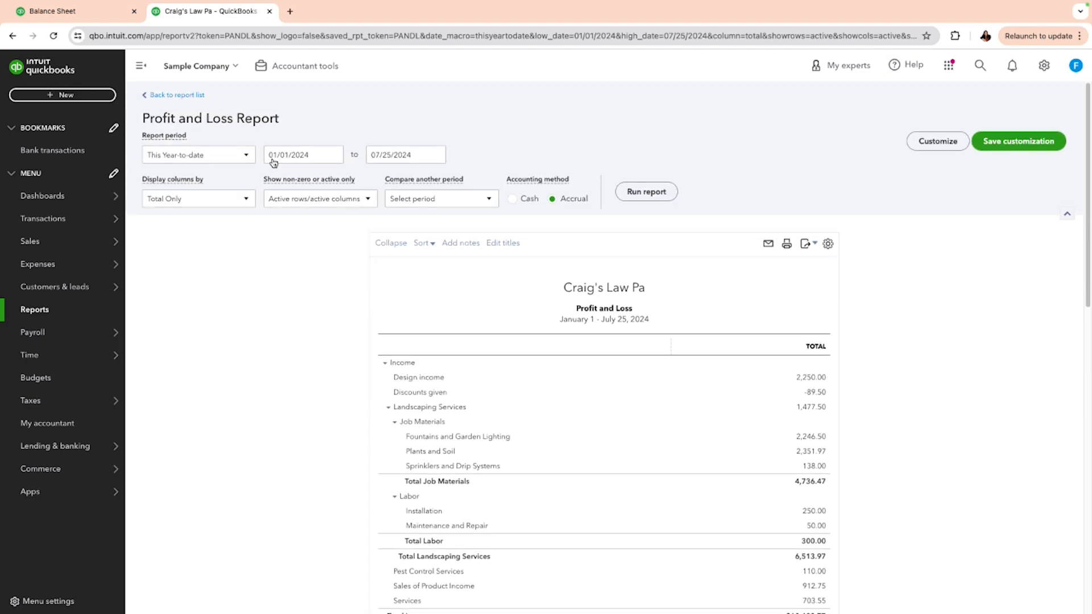
# - Set the Profit and Loss report's end date to 08/31/2024 and run the report
pyautogui.click(441, 159)
pyautogui.click(473, 183)
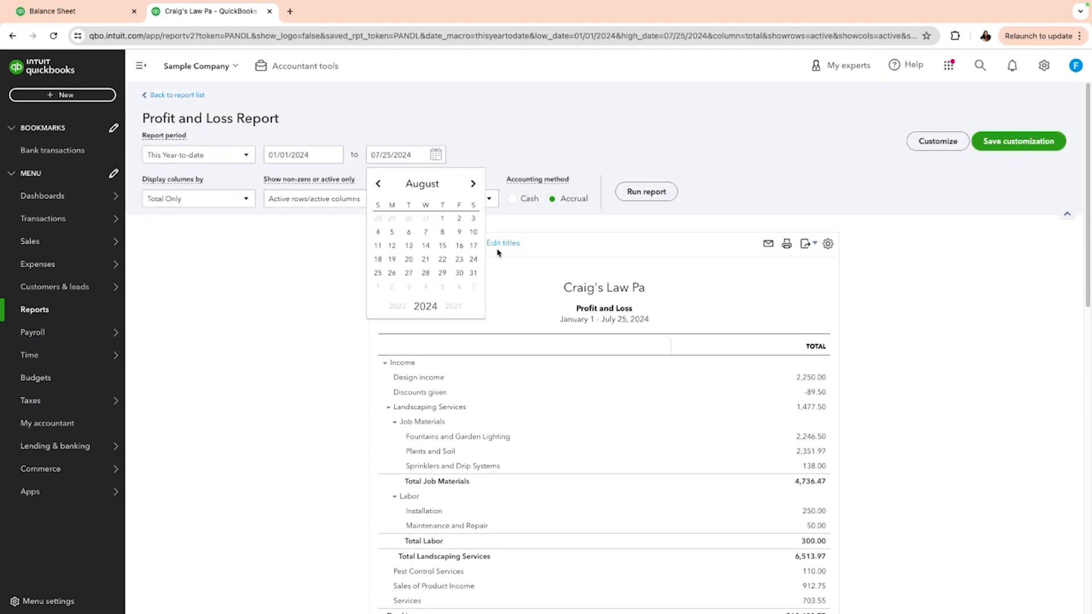
pyautogui.click(473, 272)
pyautogui.click(664, 194)
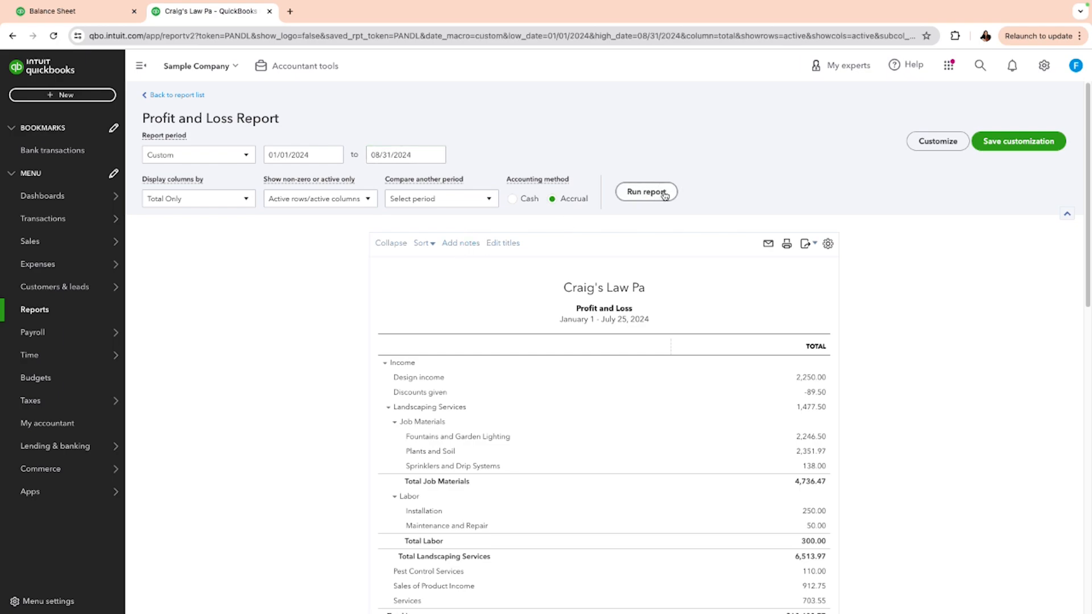
# - Review the Profit and Loss income and expense lines, and drill into the transactions behind Services income
pyautogui.scroll(-3, 660, 197)
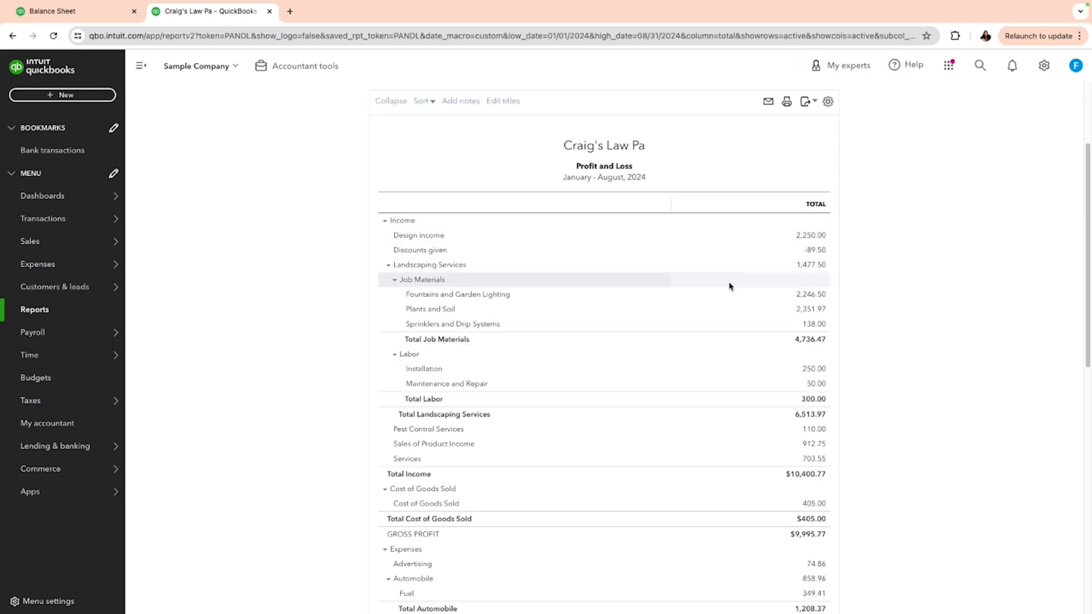
pyautogui.scroll(-3, 725, 284)
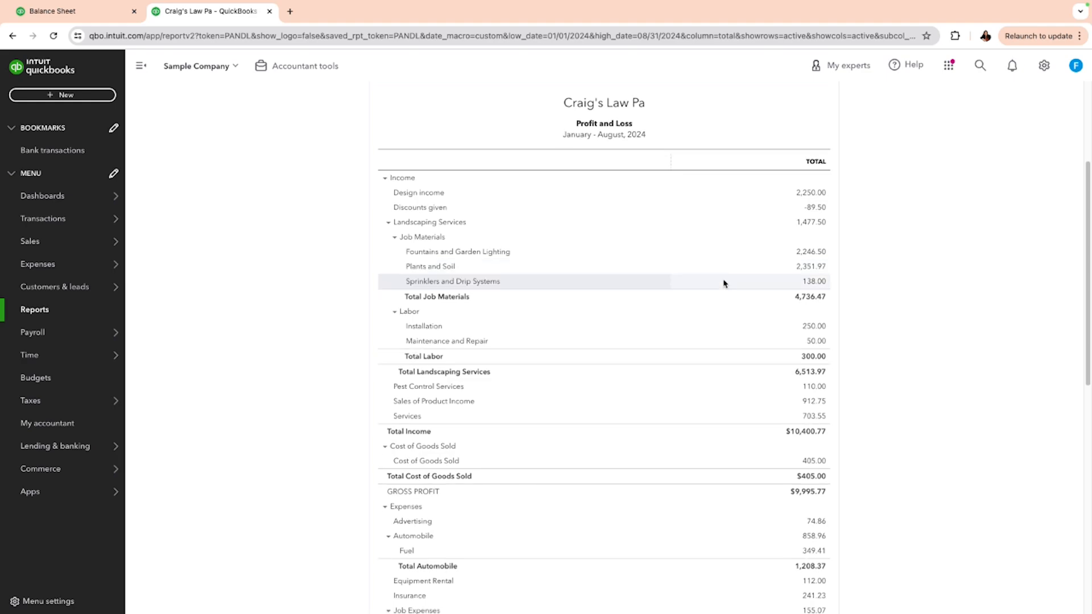
pyautogui.scroll(-4, 725, 283)
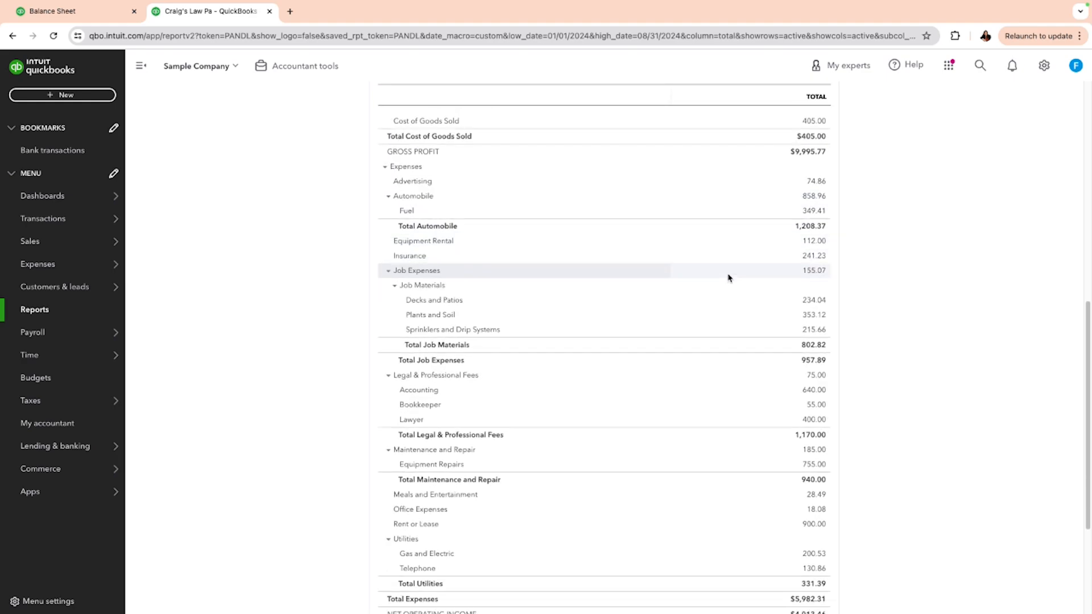
pyautogui.scroll(-1, 731, 276)
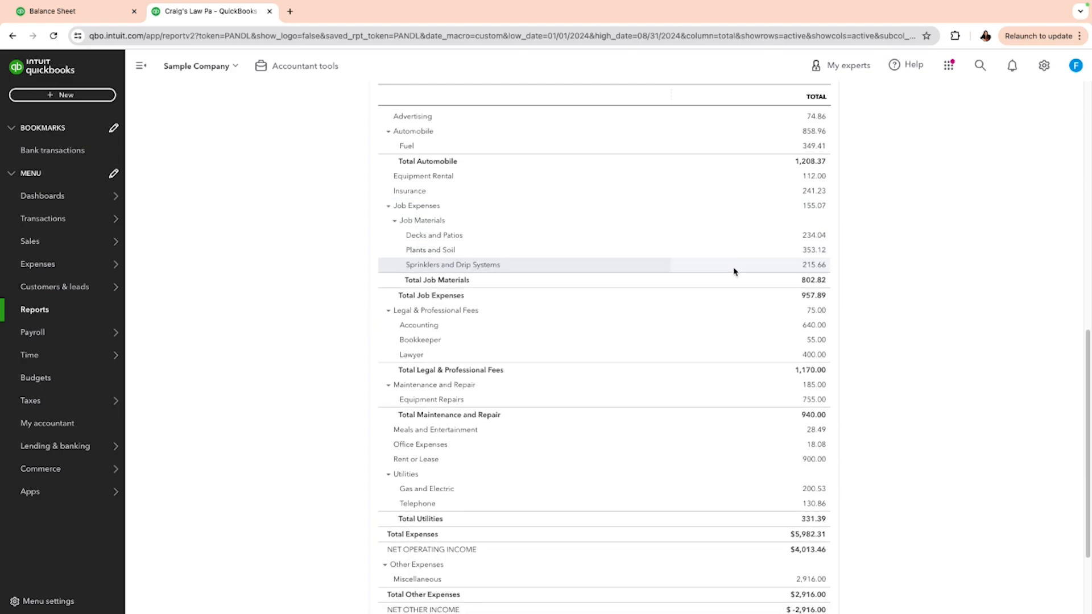
pyautogui.scroll(-1, 734, 272)
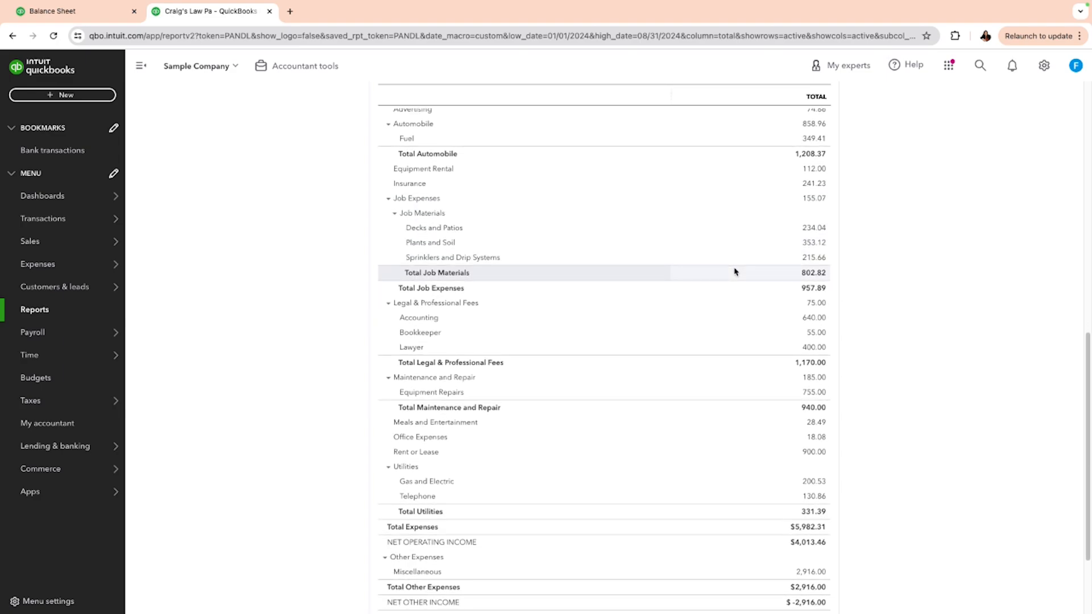
pyautogui.scroll(4, 734, 272)
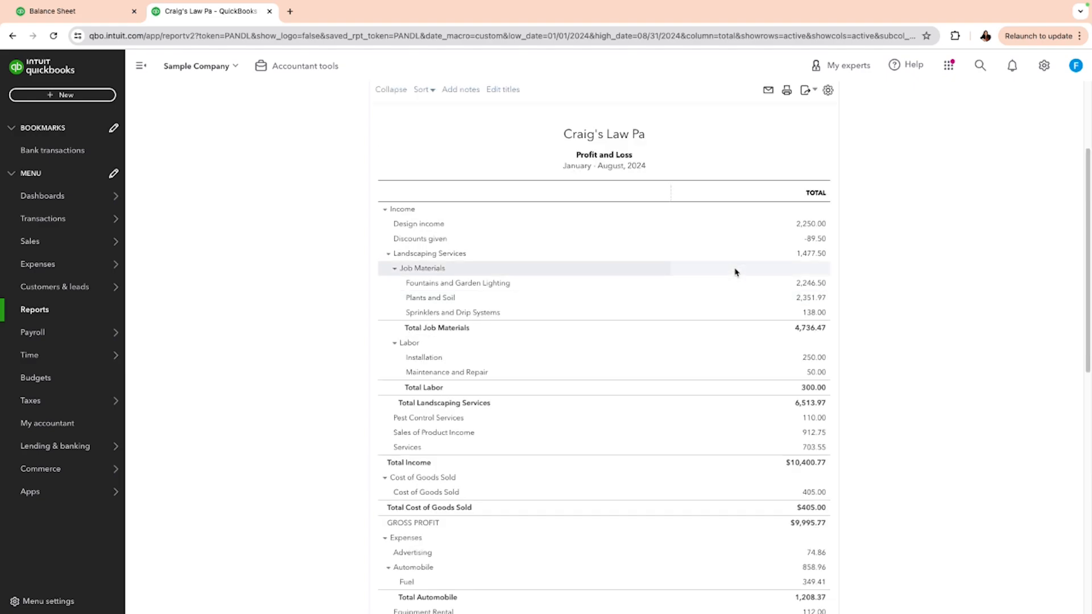
pyautogui.scroll(-1, 722, 283)
pyautogui.scroll(-2, 722, 283)
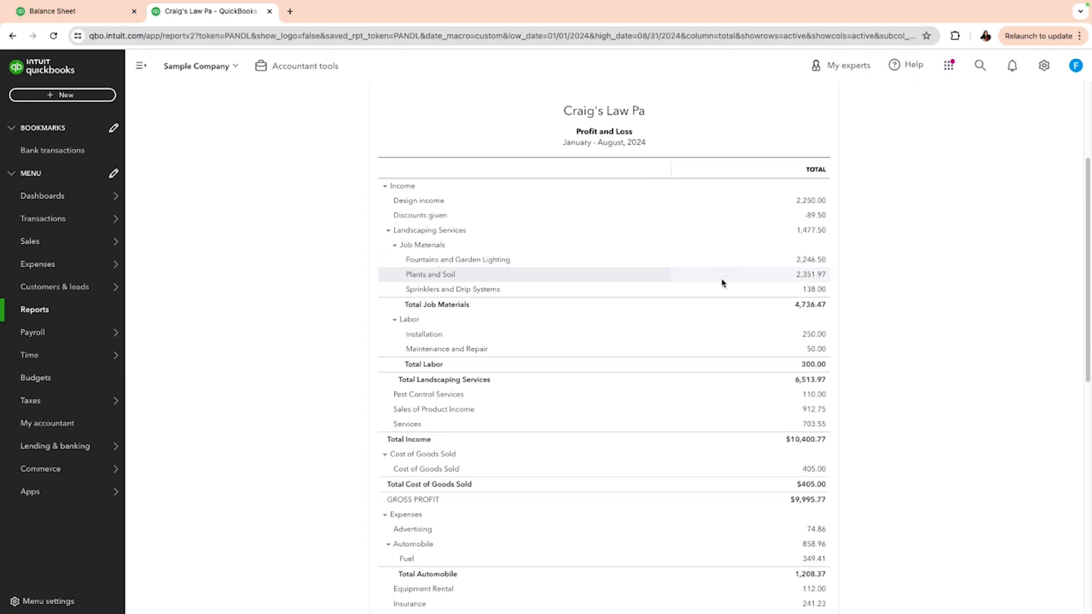
pyautogui.scroll(5, 722, 280)
pyautogui.scroll(-5, 723, 280)
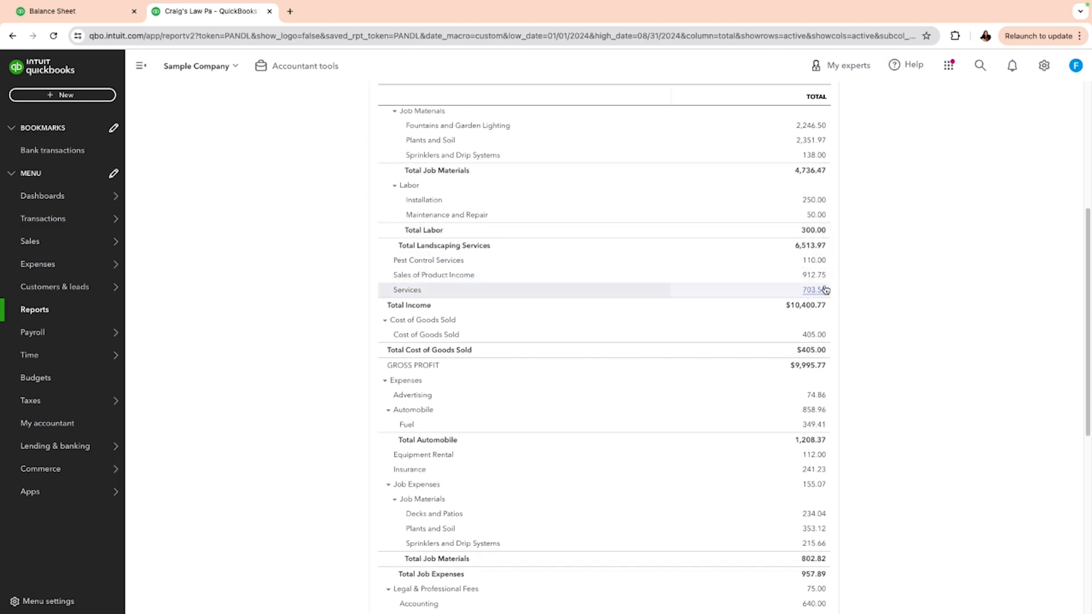
pyautogui.click(821, 288)
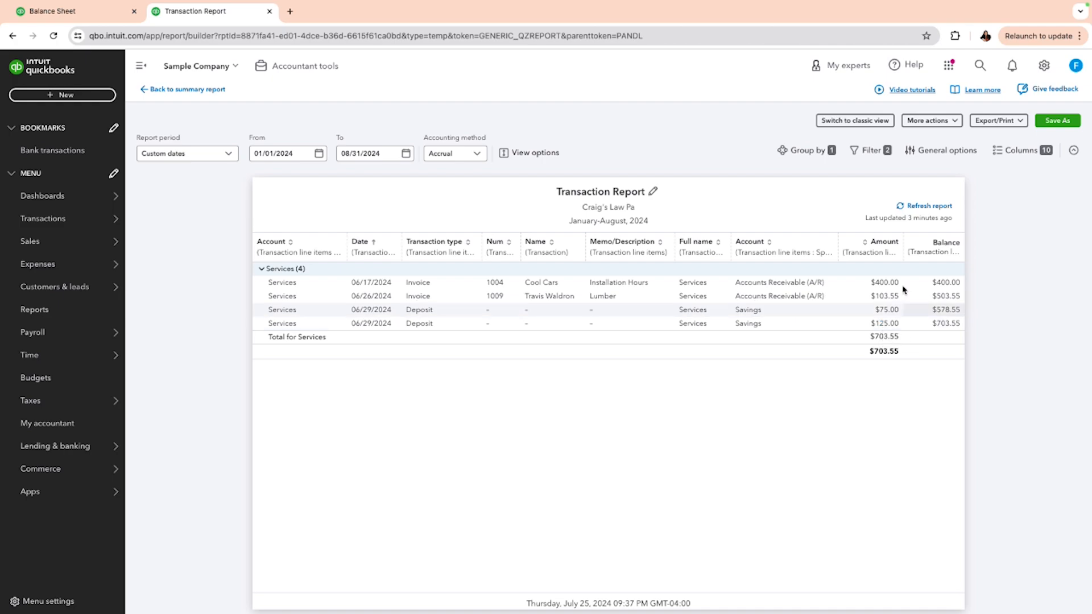
# - Return to the Balance Sheet and review its asset accounts
pyautogui.click(77, 17)
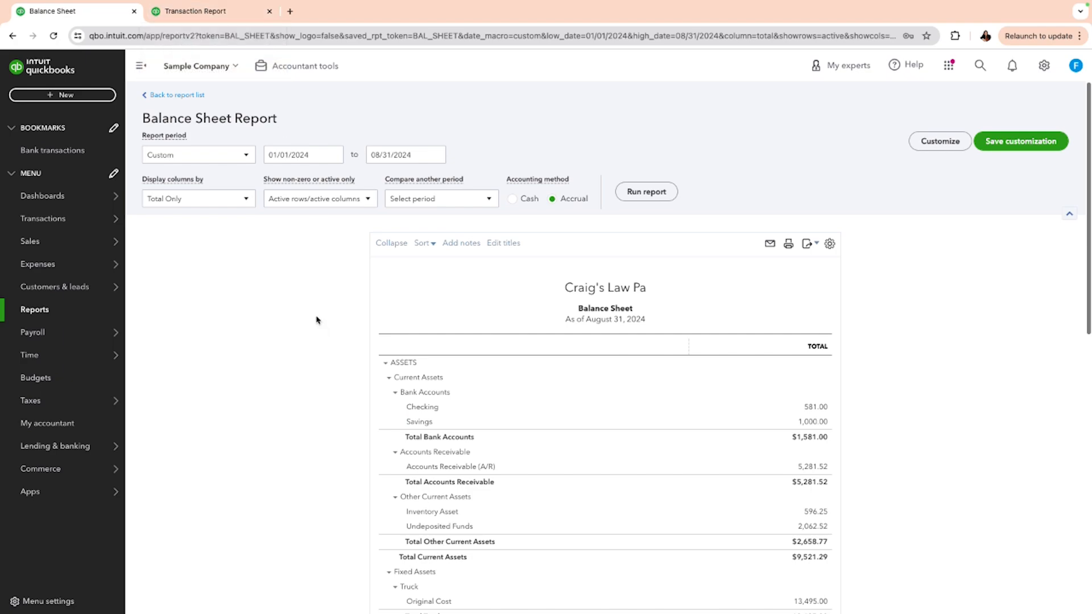
pyautogui.scroll(-2, 319, 314)
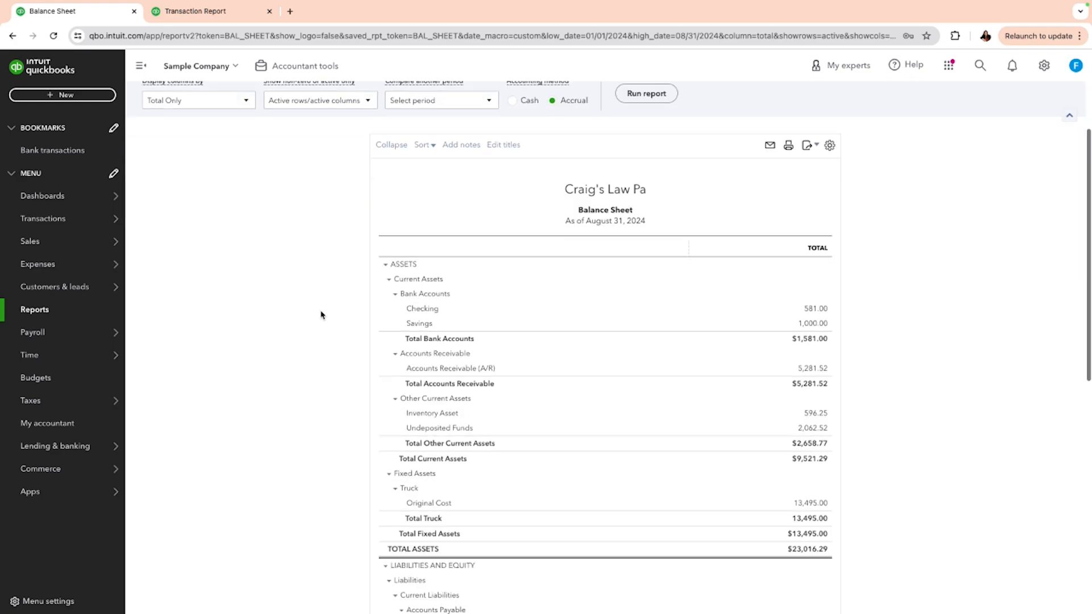
pyautogui.scroll(2, 324, 311)
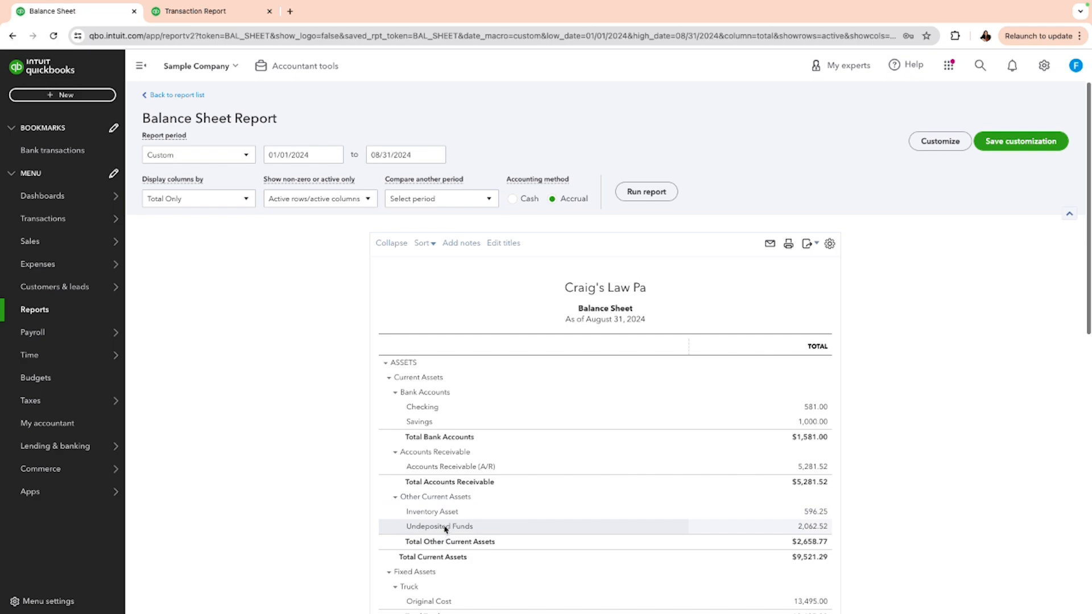
pyautogui.scroll(-1, 447, 529)
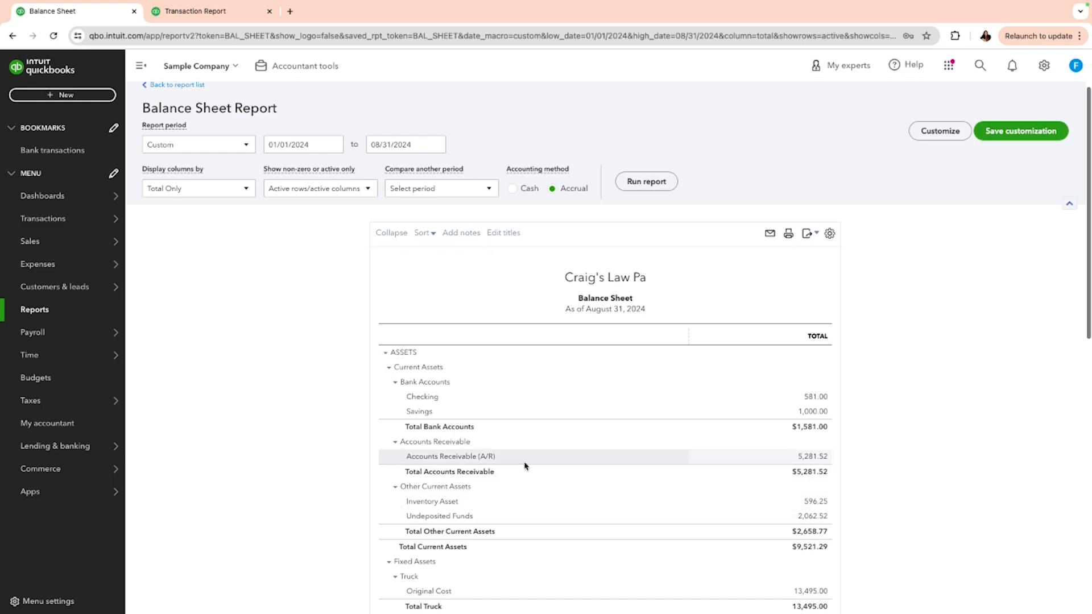
pyautogui.scroll(1, 489, 460)
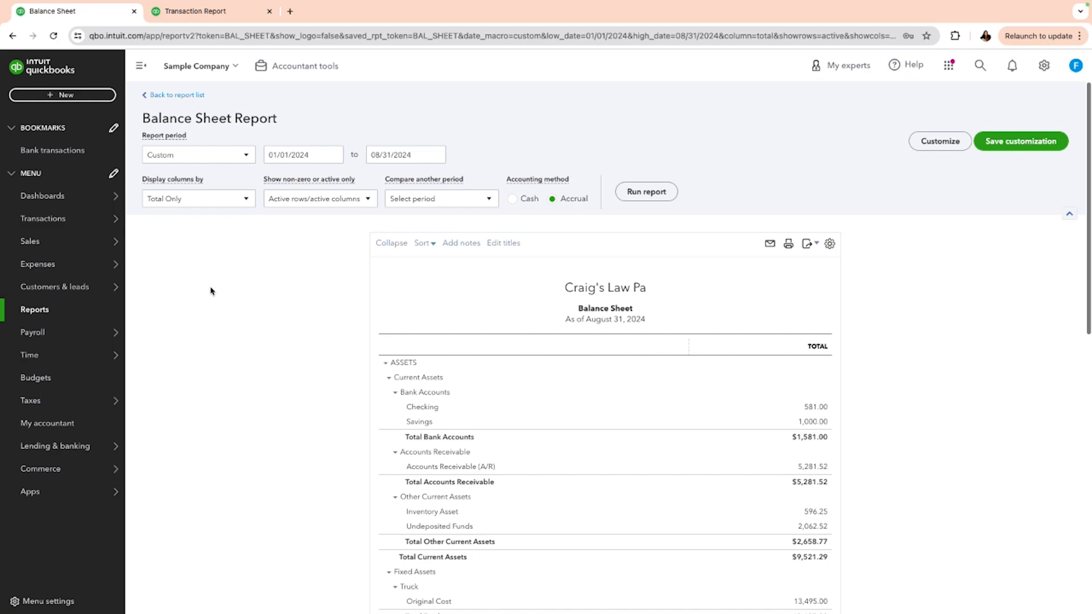
# - Go back to the bank transactions and look through the Checking entries awaiting review
pyautogui.click(193, 20)
pyautogui.click(48, 222)
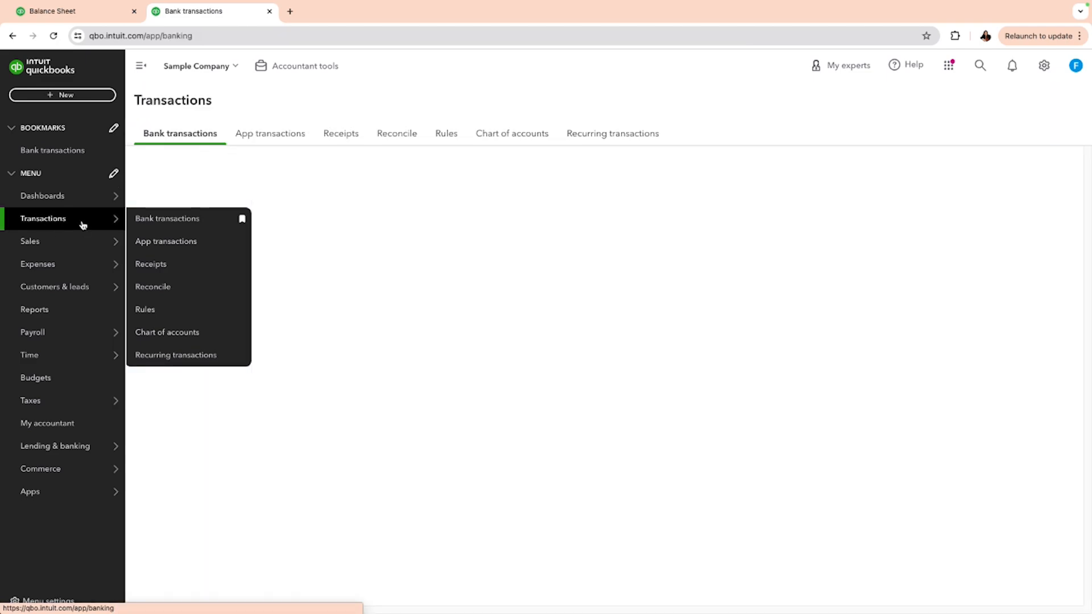
pyautogui.scroll(-2, 557, 488)
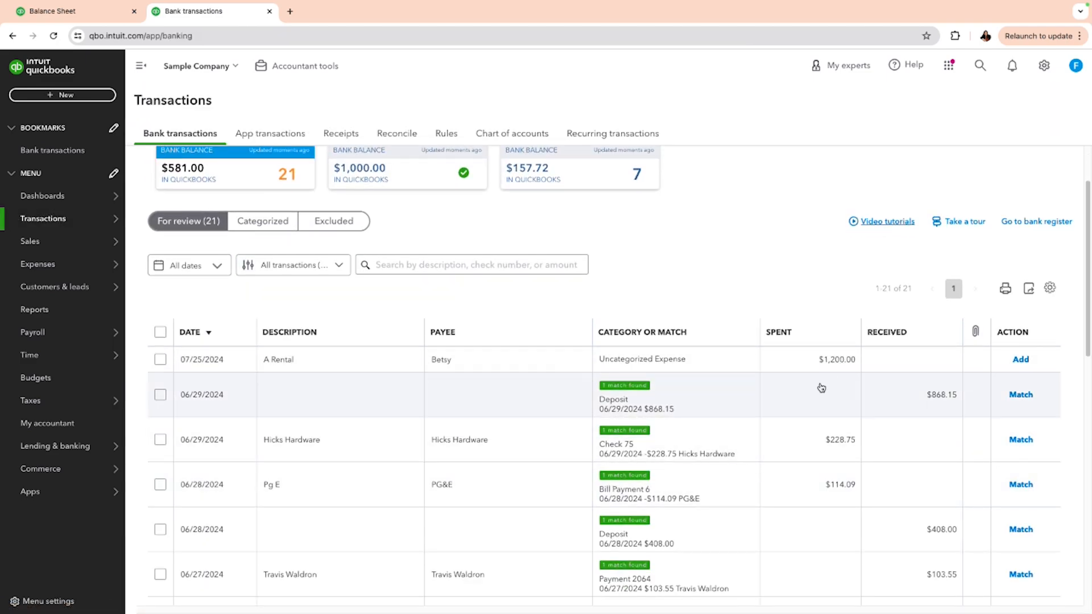
pyautogui.scroll(-1, 802, 387)
pyautogui.scroll(-7, 802, 387)
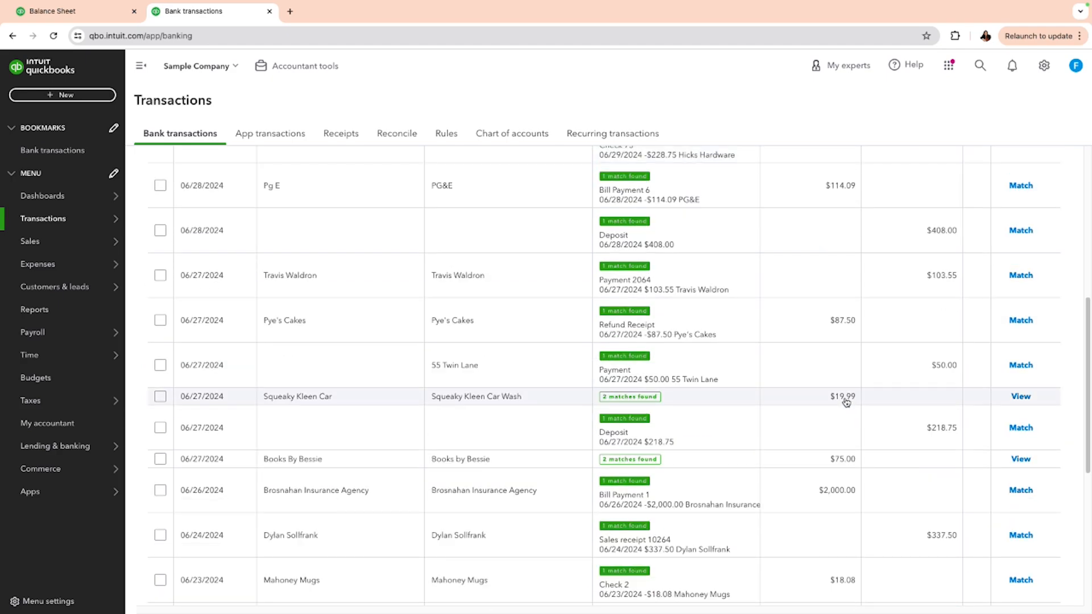
pyautogui.scroll(-4, 847, 401)
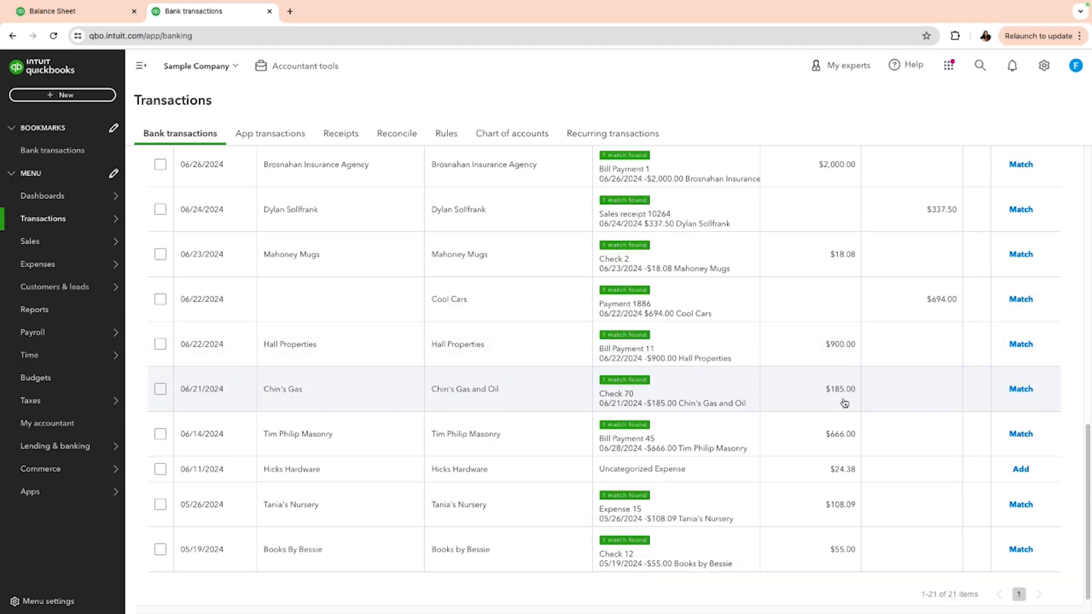
pyautogui.scroll(12, 844, 403)
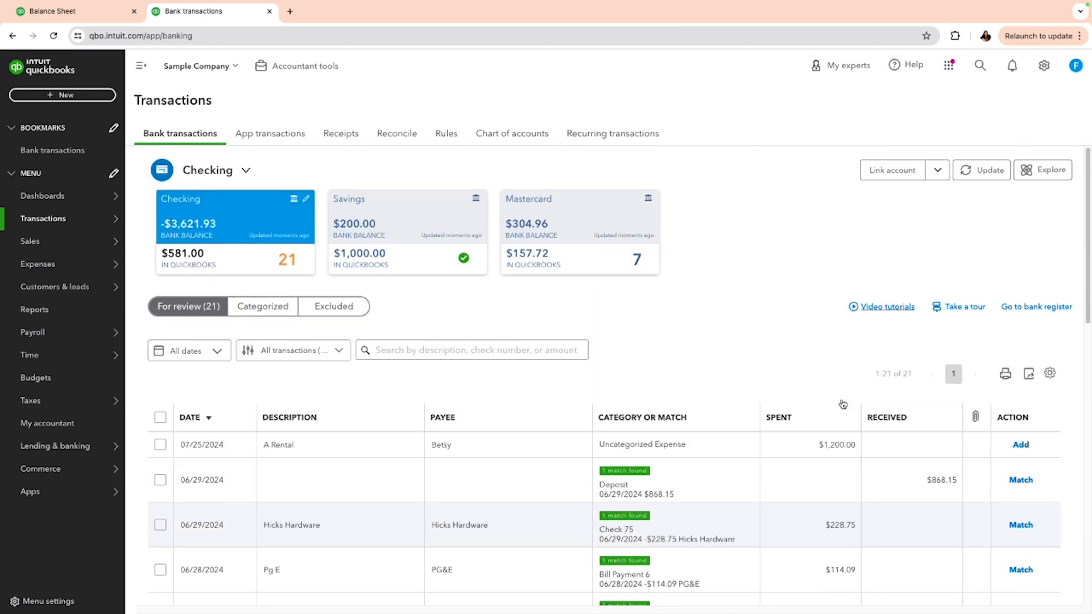
# - Expand the 06/29/2024 deposit of $868.15 and switch it from matching to Categorize
pyautogui.click(942, 482)
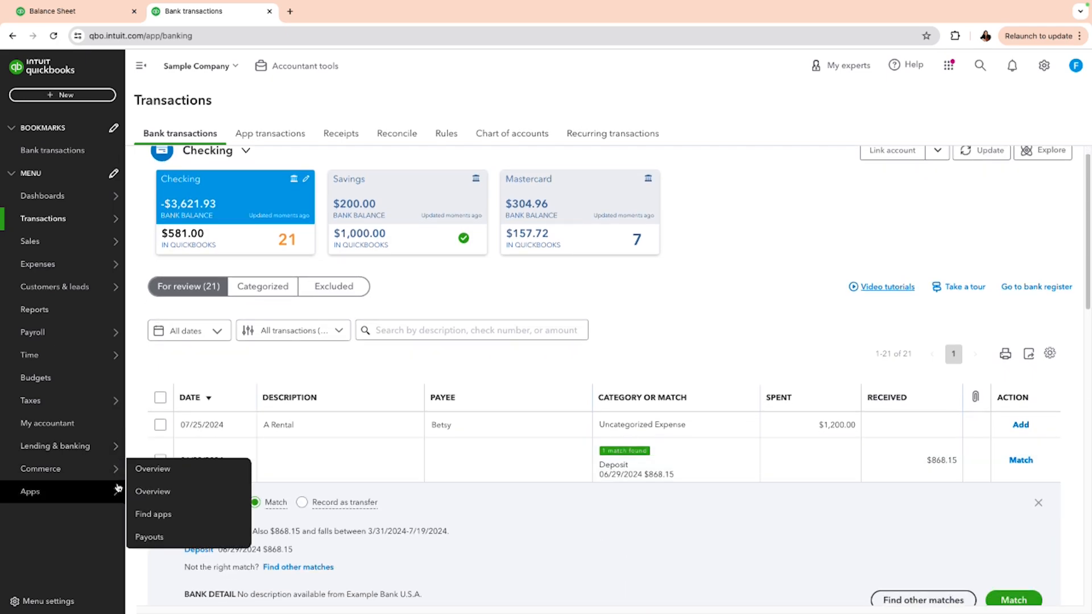
pyautogui.click(189, 503)
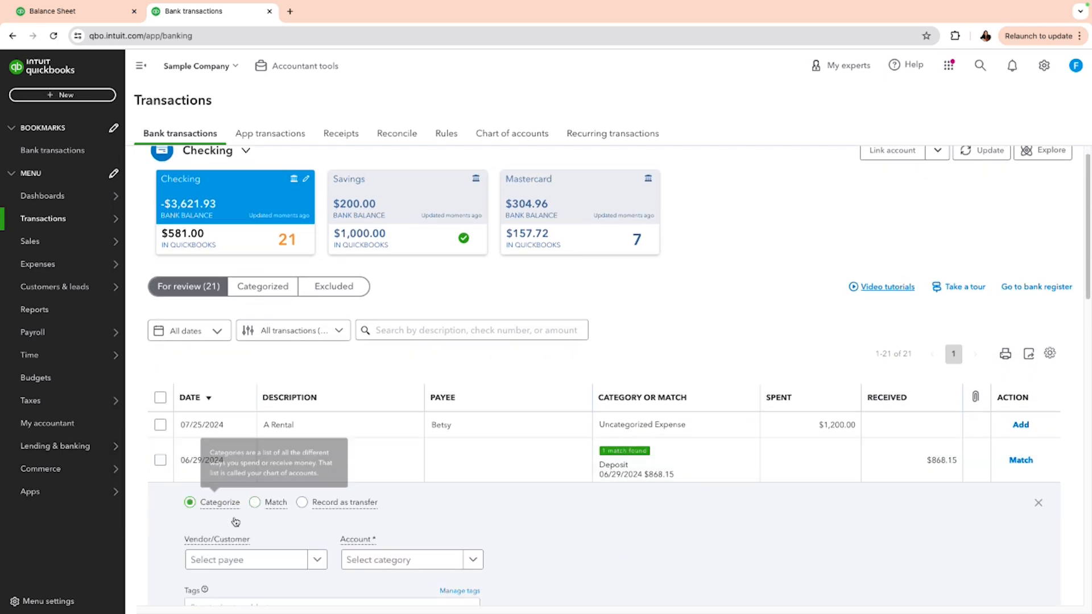
pyautogui.scroll(-3, 295, 531)
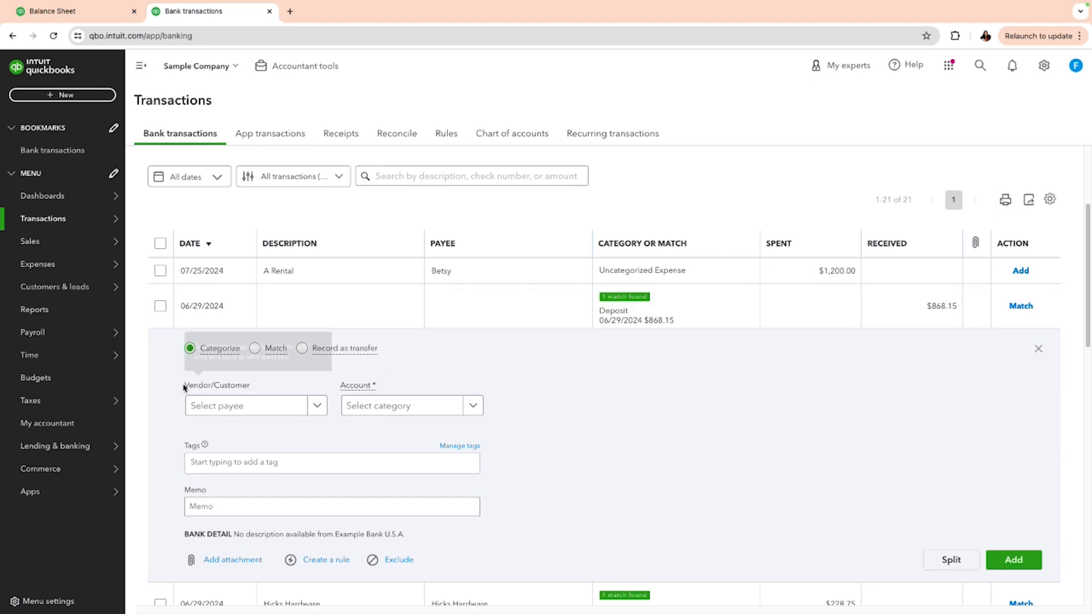
# - Add Happy People's Insurance as a new customer and assign it as the $868.15 deposit's payee
pyautogui.click(230, 410)
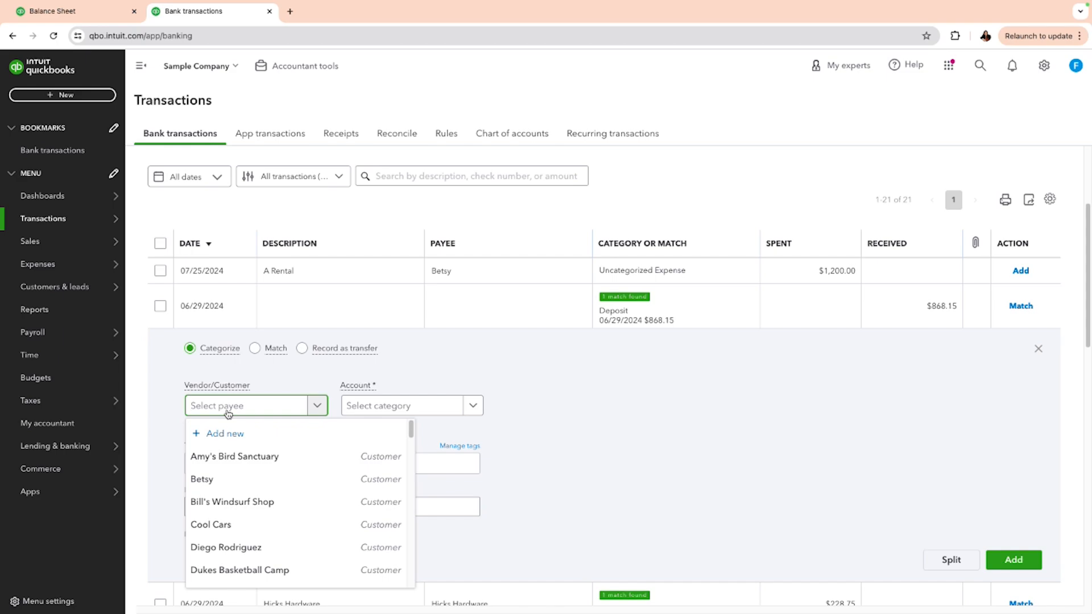
pyautogui.write('Happy')
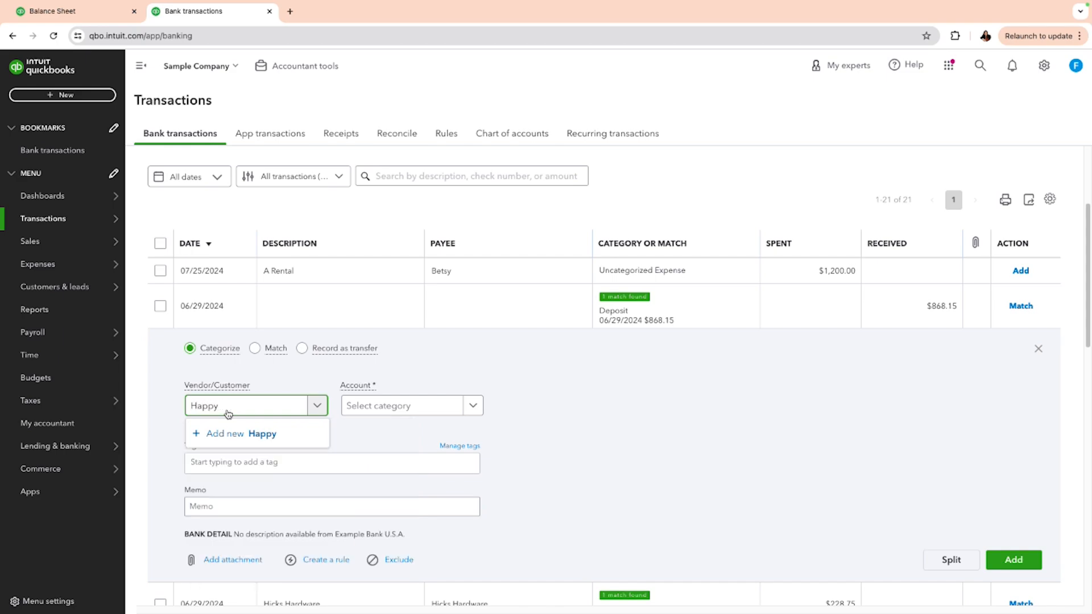
pyautogui.write(' Peo')
pyautogui.write('ple')
pyautogui.write('/s')
pyautogui.write('s Insurance')
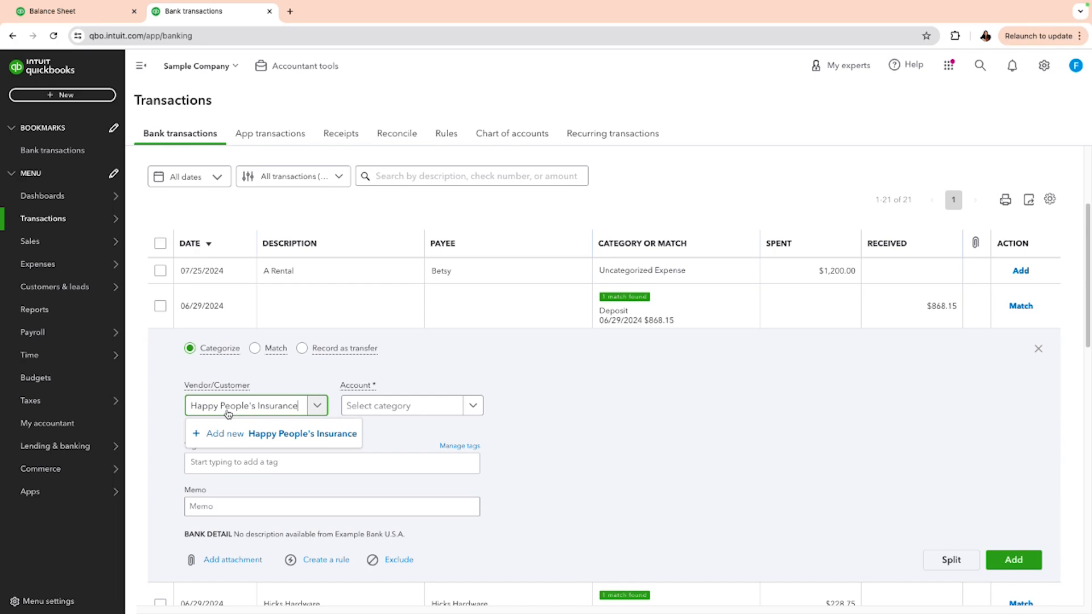
pyautogui.click(314, 440)
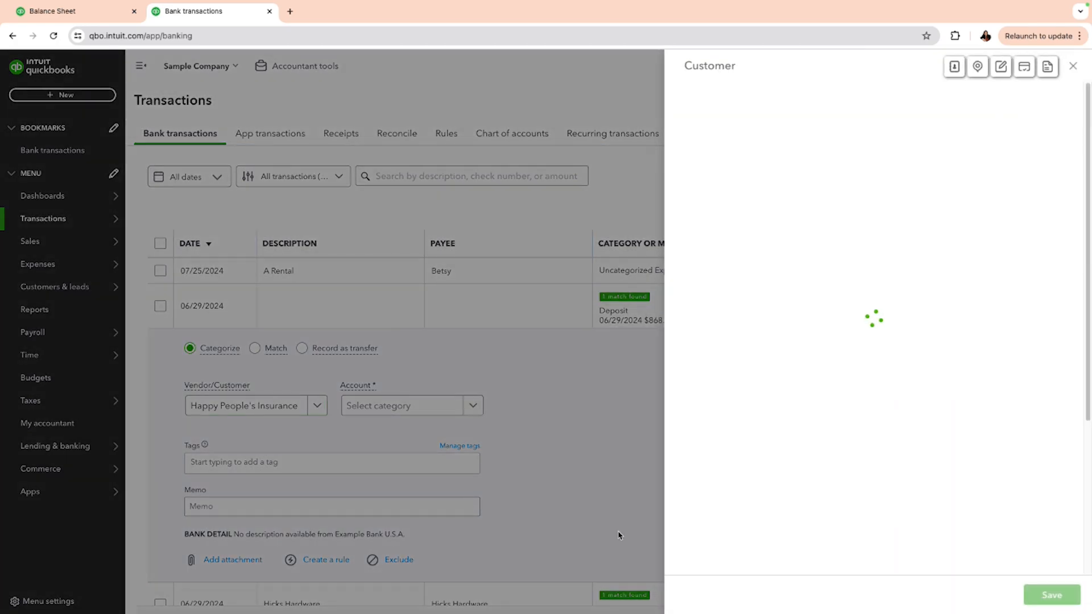
pyautogui.click(1032, 597)
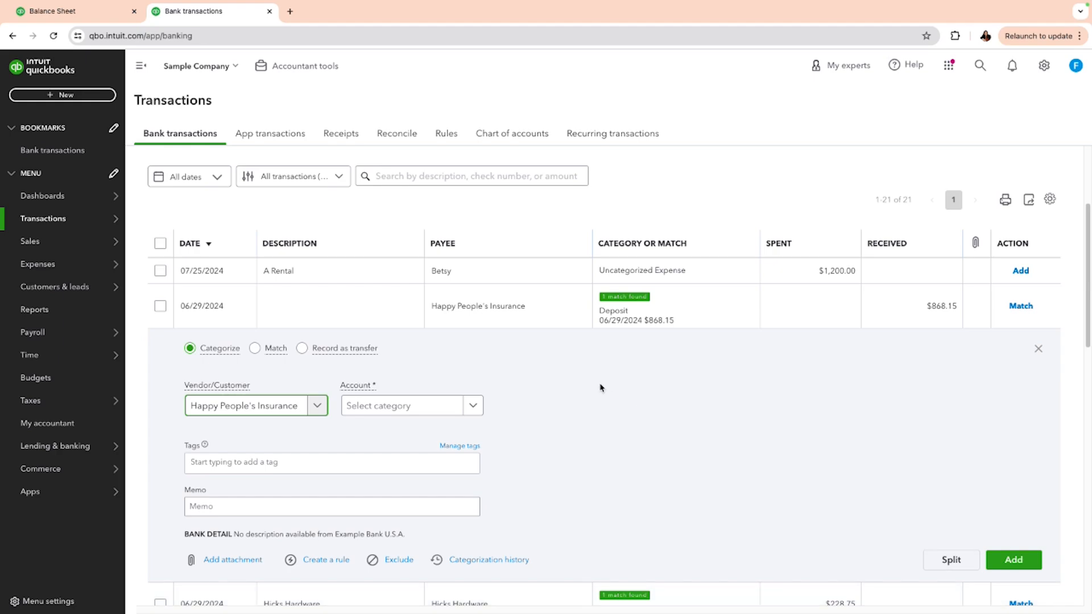
# - Start a new account for the $868.15 deposit with account type and detail type both set to Other Current Liabilities
pyautogui.click(410, 412)
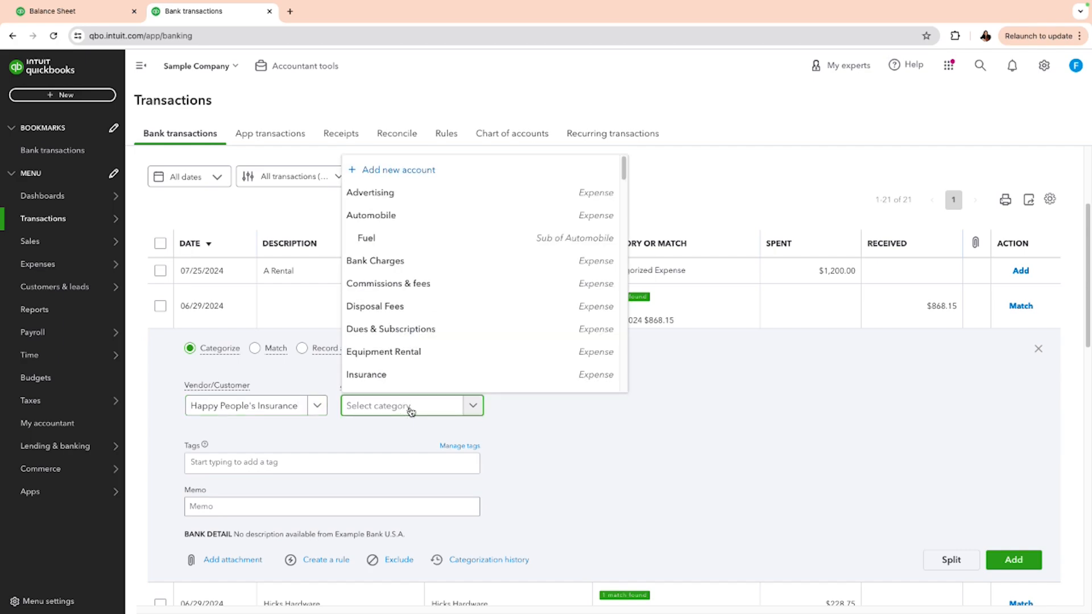
pyautogui.click(428, 170)
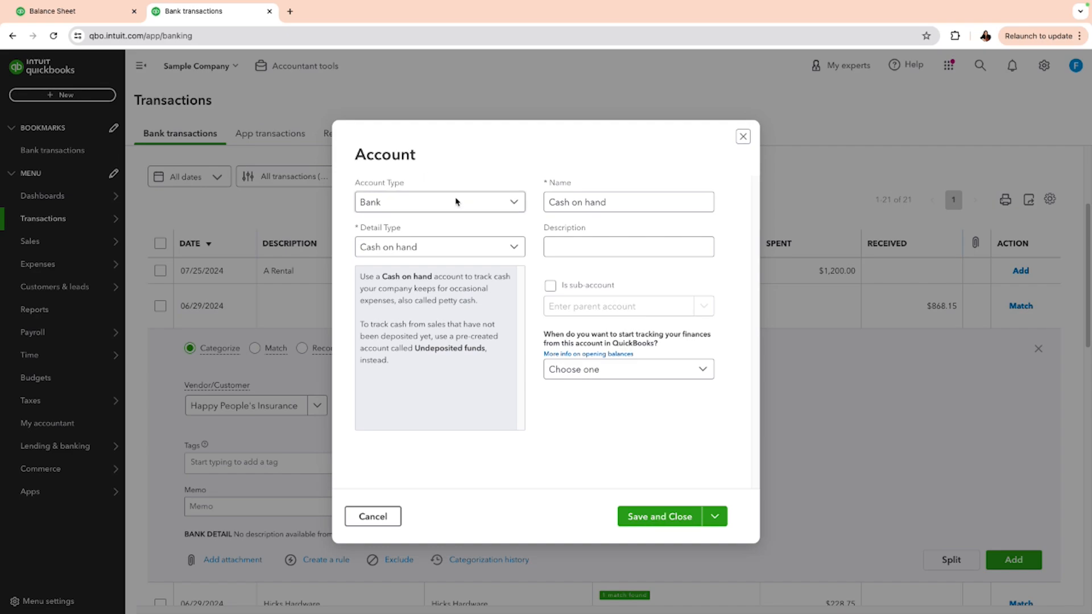
pyautogui.click(509, 206)
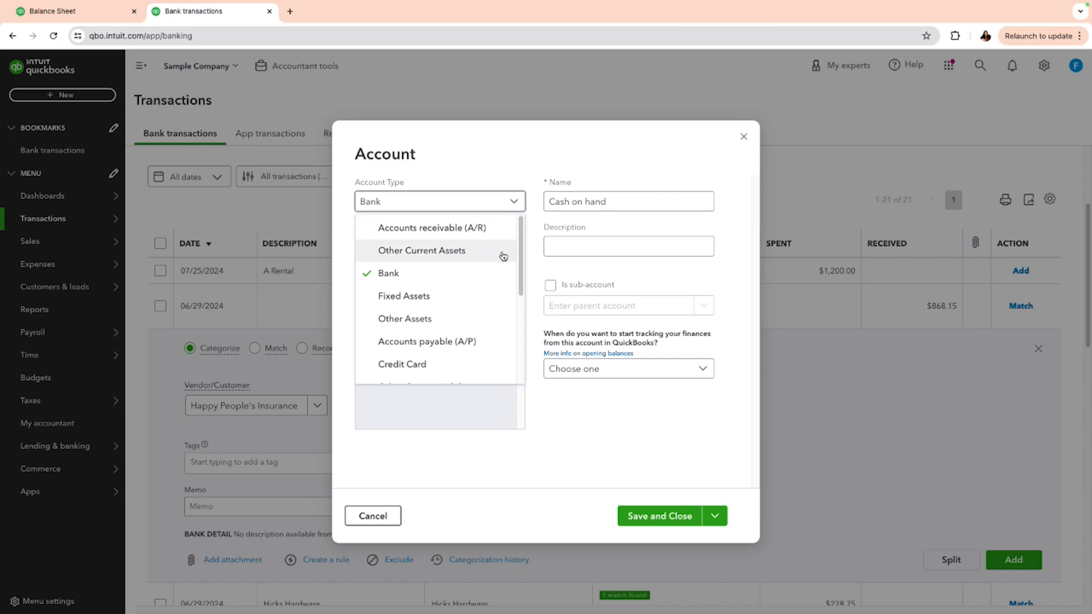
pyautogui.scroll(-3, 492, 273)
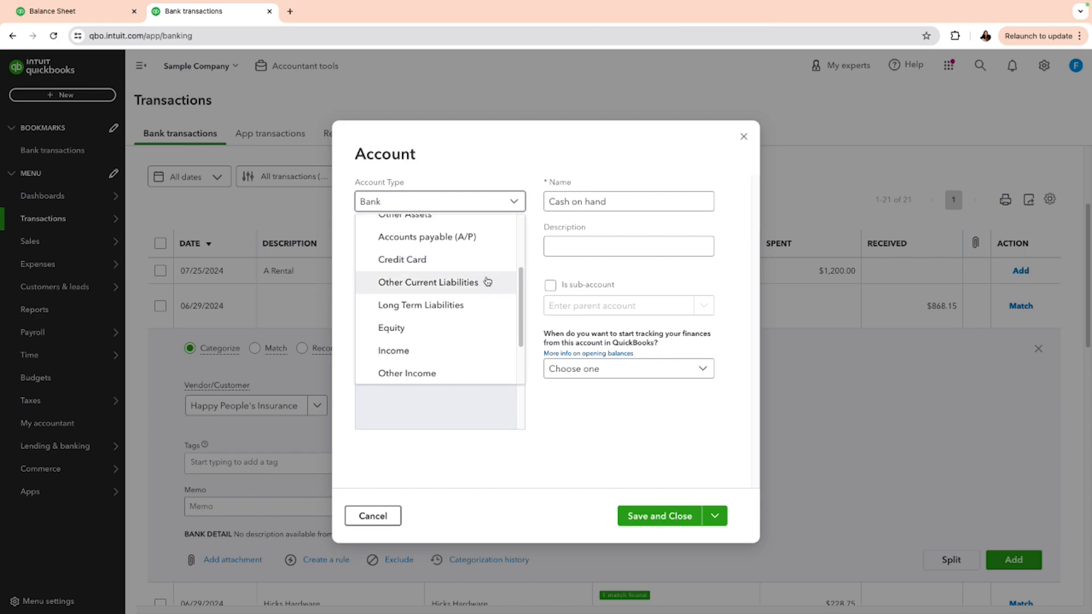
pyautogui.click(448, 282)
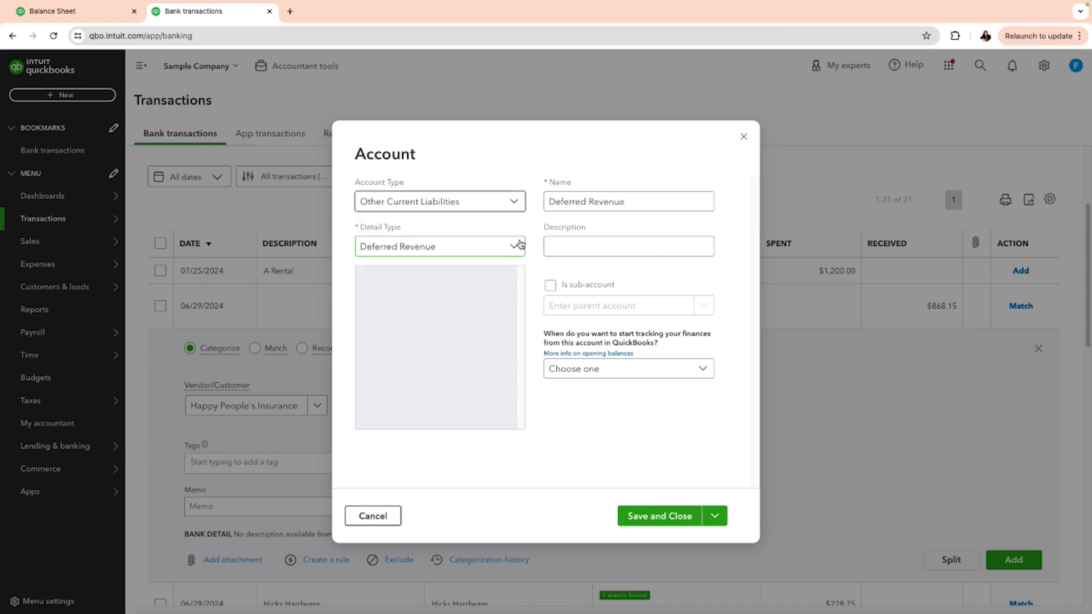
pyautogui.scroll(-1, 470, 389)
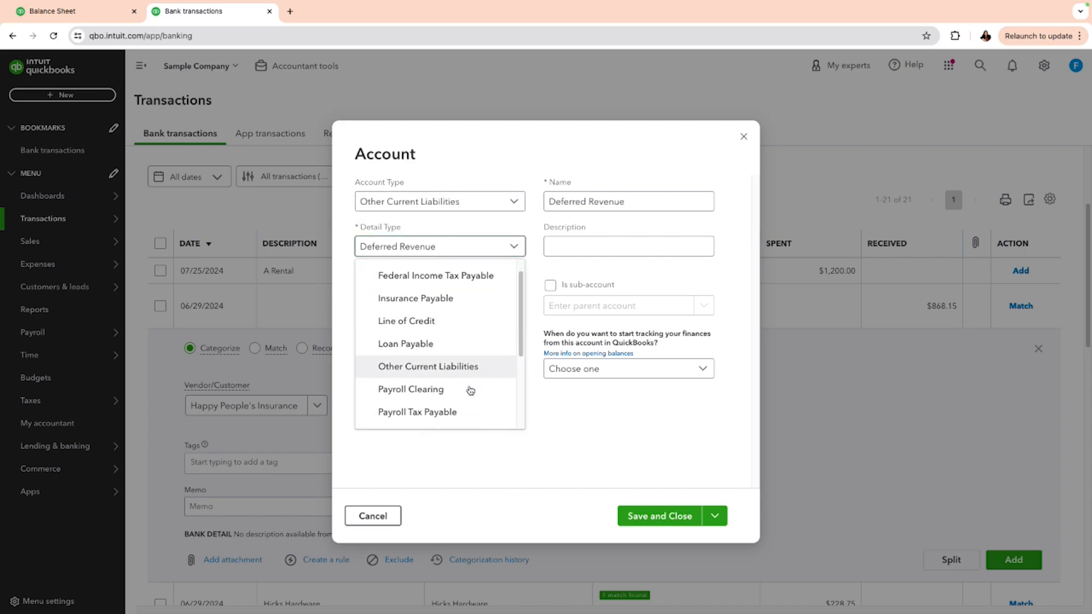
pyautogui.scroll(-1, 471, 389)
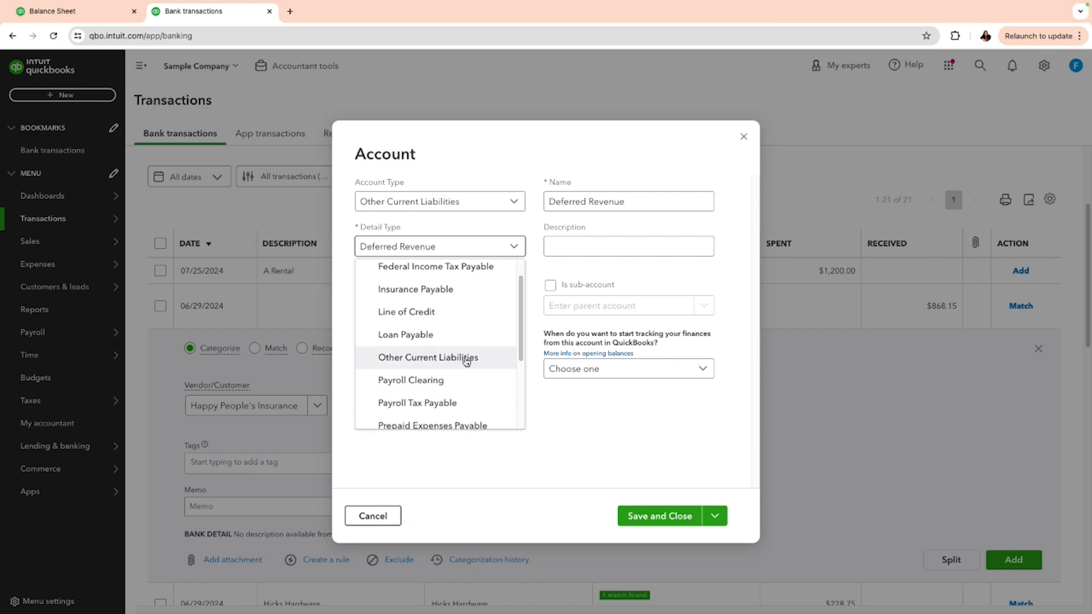
pyautogui.click(466, 358)
# - Name the new account Case Settlement Funds Liability and save it as the deposit's category
pyautogui.click(681, 198)
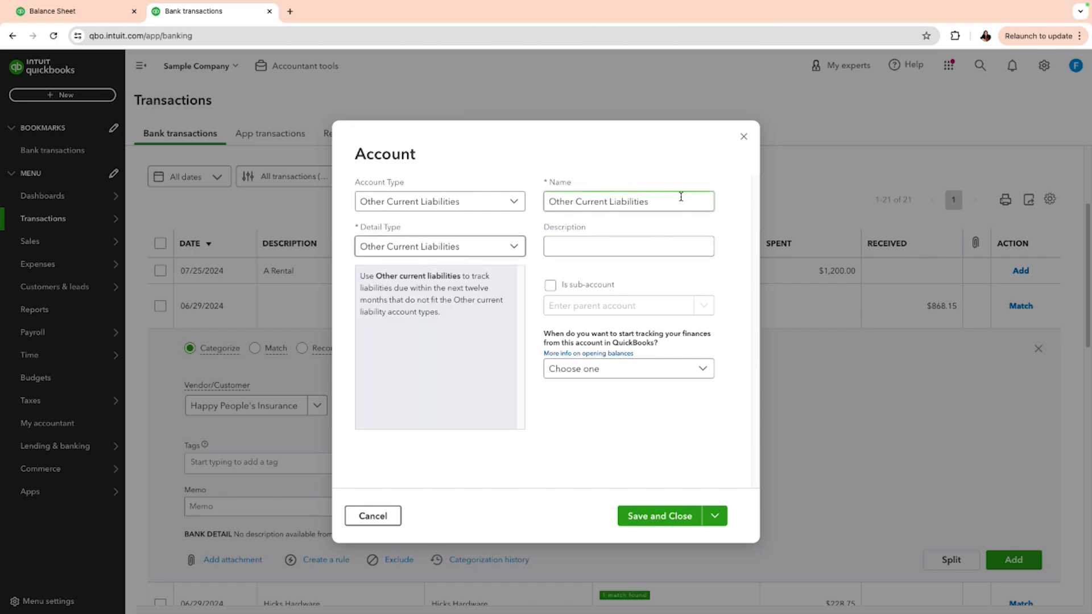
pyautogui.moveTo(665, 201); pyautogui.dragTo(554, 206)
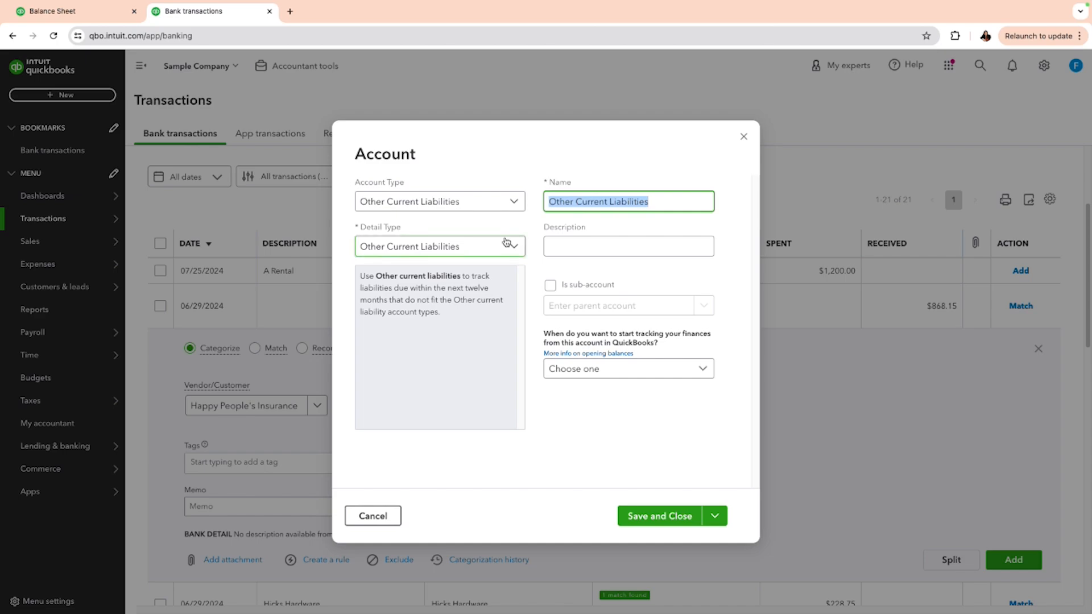
pyautogui.press('BackSpace')
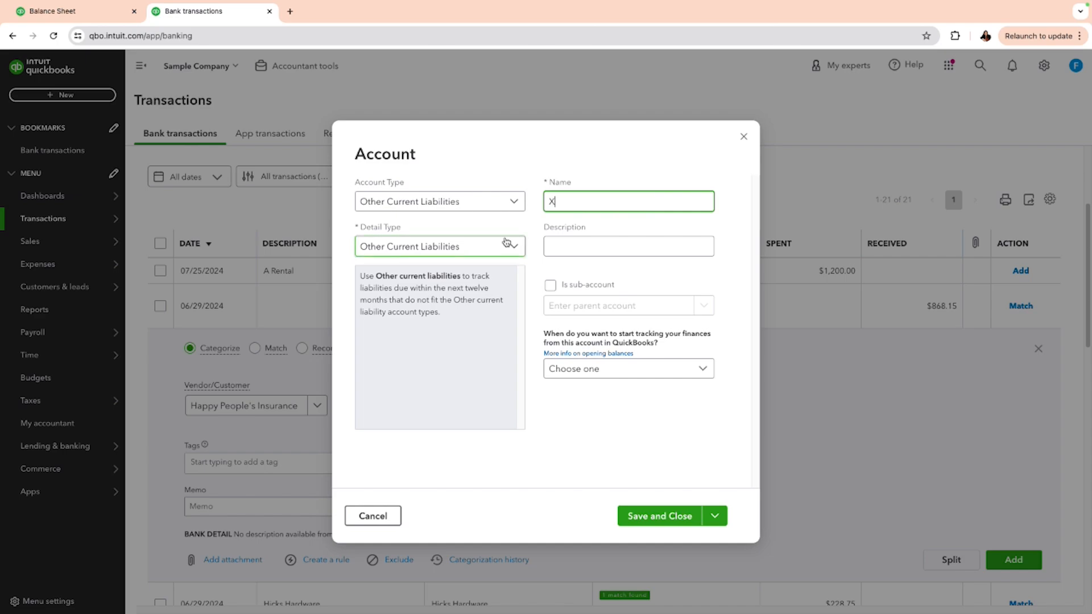
pyautogui.press('capslock')
pyautogui.write('Case S')
pyautogui.write('etlemen')
pyautogui.press('BackSpace')
pyautogui.press('BackSpace')
pyautogui.press('BackSpace')
pyautogui.press('BackSpace')
pyautogui.press('BackSpace')
pyautogui.write('tletleme')
pyautogui.press('BackSpace')
pyautogui.press('BackSpace')
pyautogui.press('BackSpace')
pyautogui.press('BackSpace')
pyautogui.press('BackSpace')
pyautogui.write('tlement Funds Liability')
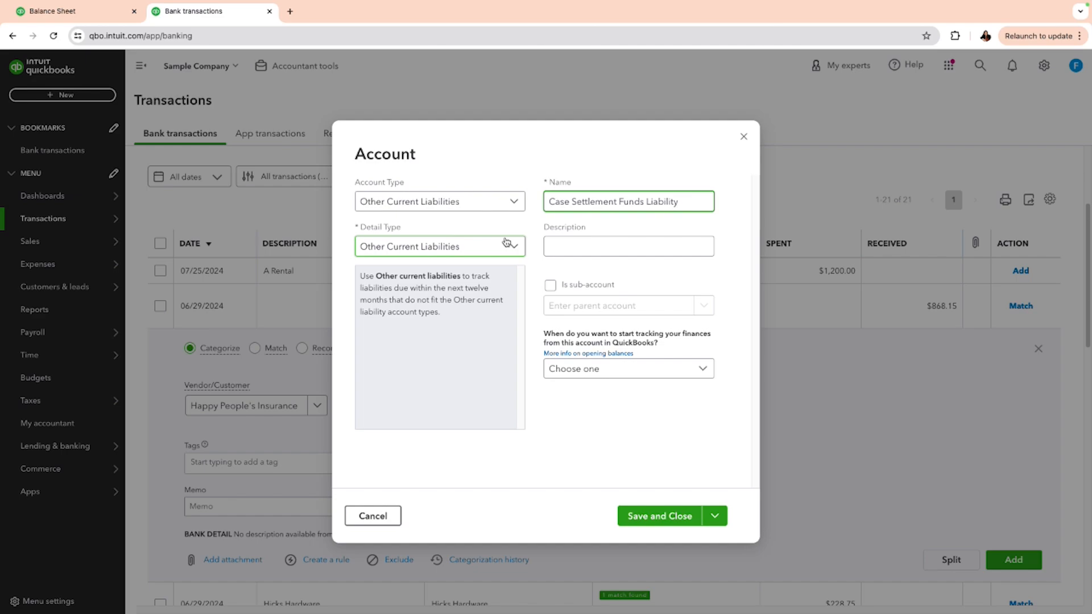
pyautogui.click(661, 523)
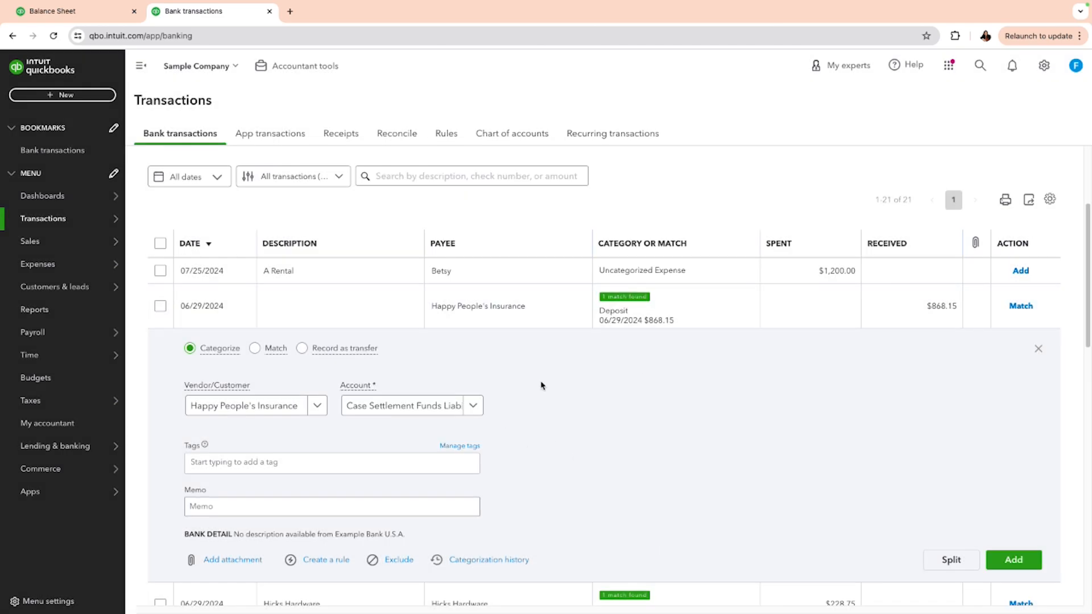
pyautogui.click(103, 12)
pyautogui.moveTo(70, 408)
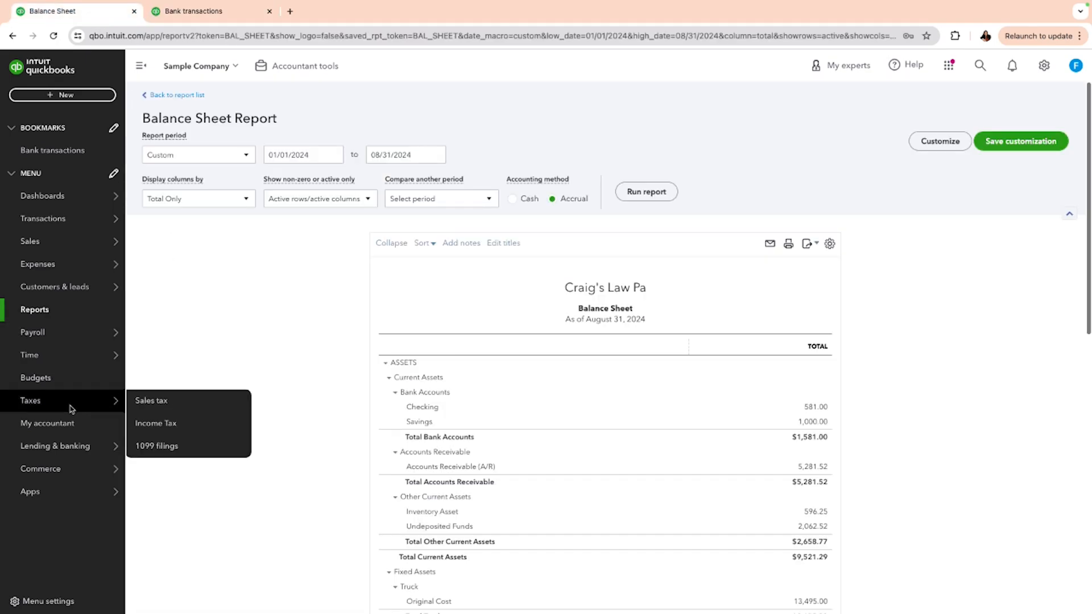
pyautogui.moveTo(65, 335)
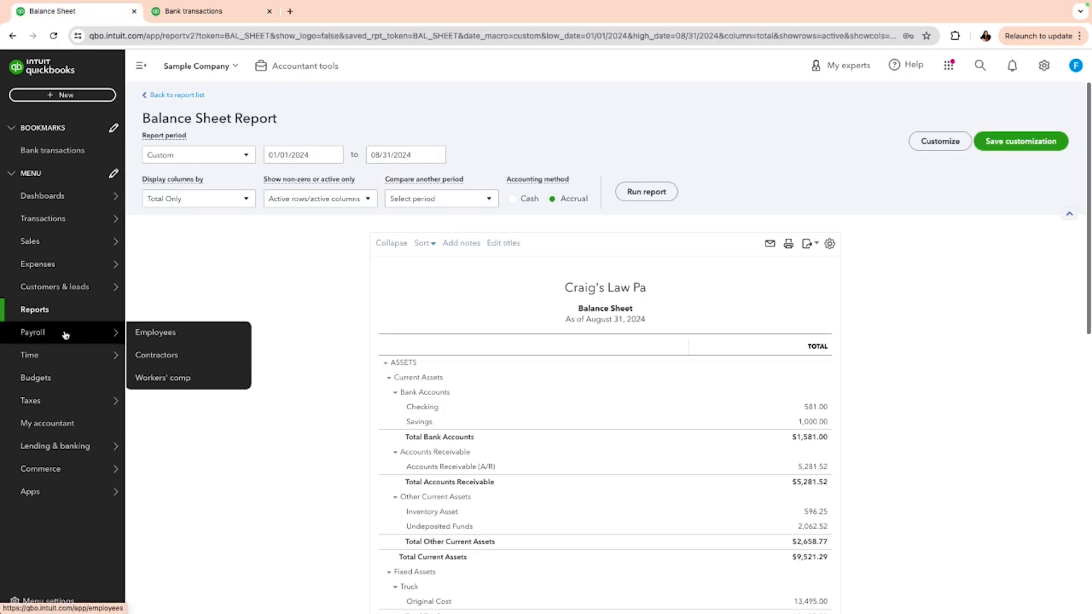
pyautogui.moveTo(55, 236)
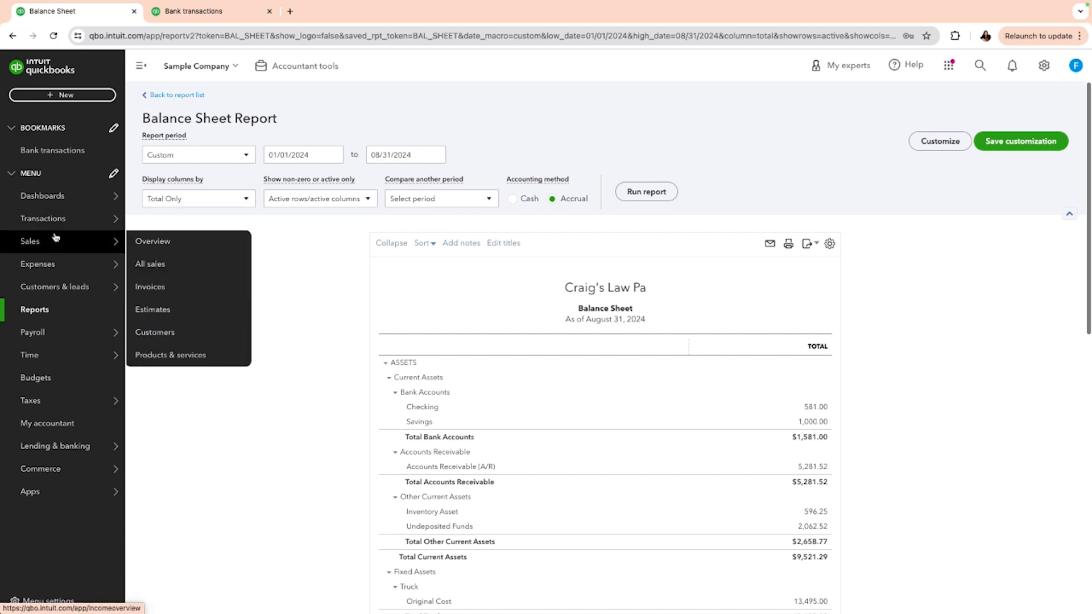
pyautogui.click(165, 335)
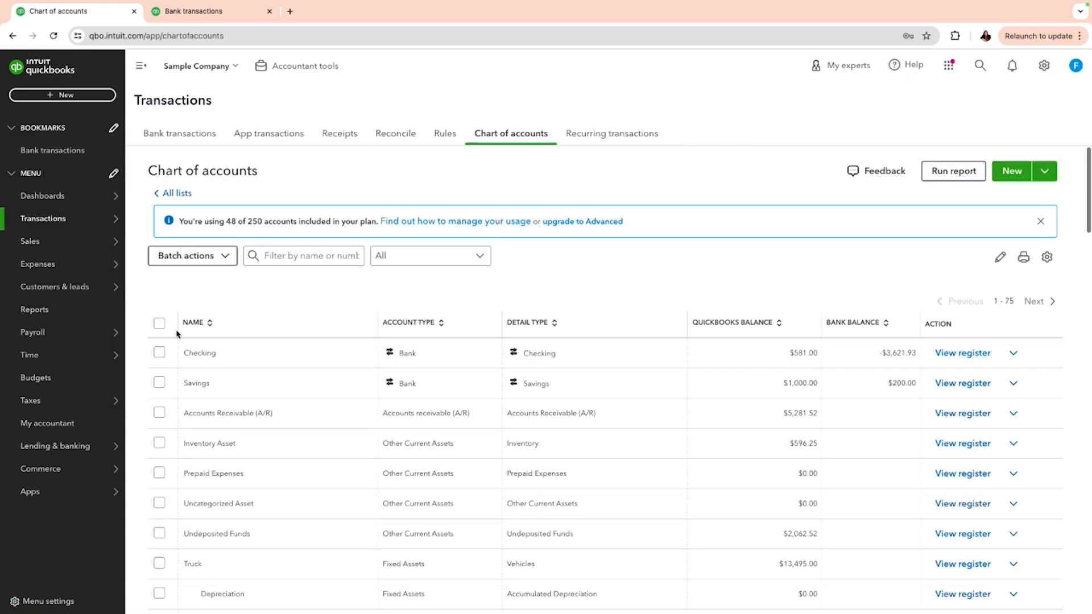
pyautogui.click(1012, 171)
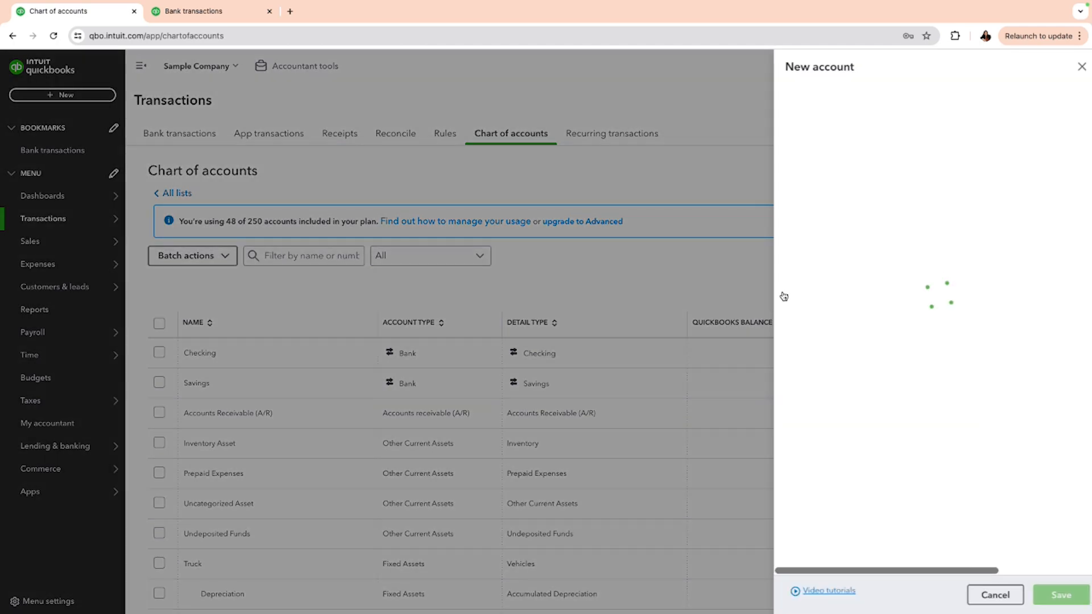
pyautogui.click(1080, 67)
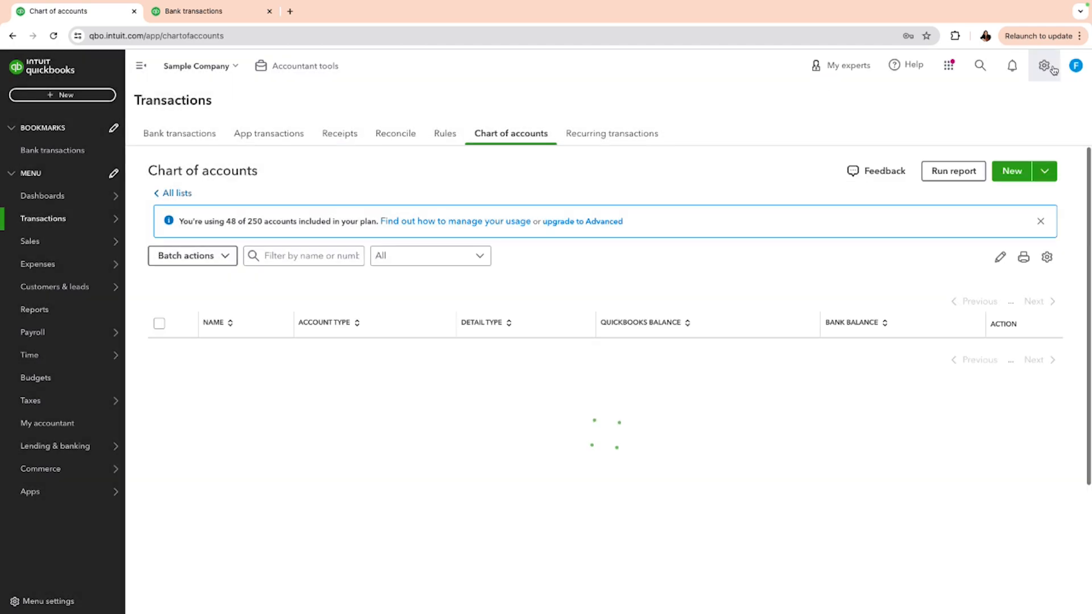
pyautogui.click(216, 11)
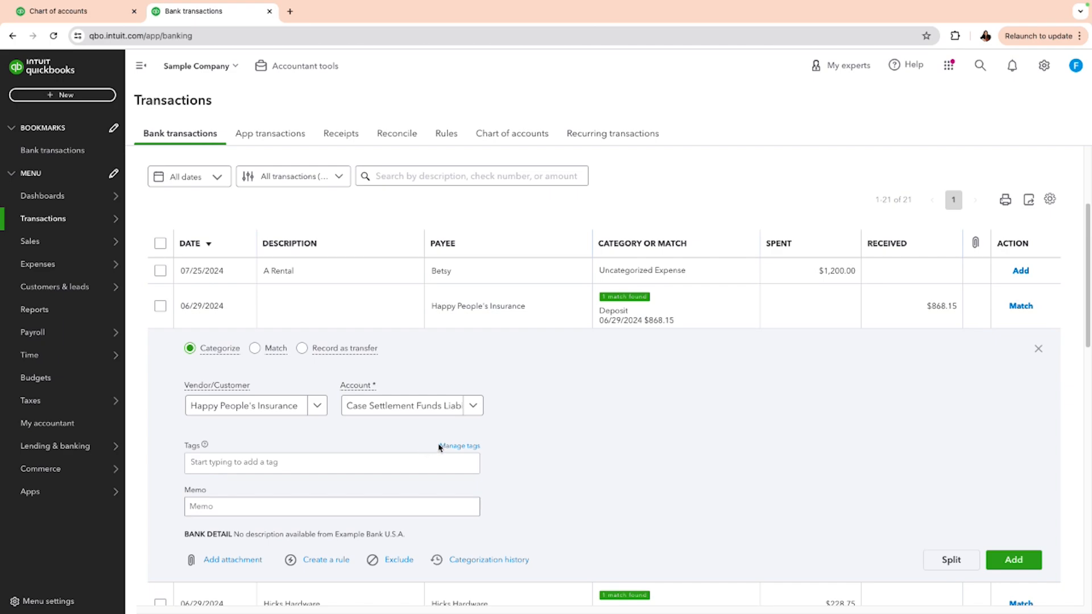
# - Start another new account from the deposit's category, using Other Current Liabilities as both account type and detail type
pyautogui.click(475, 411)
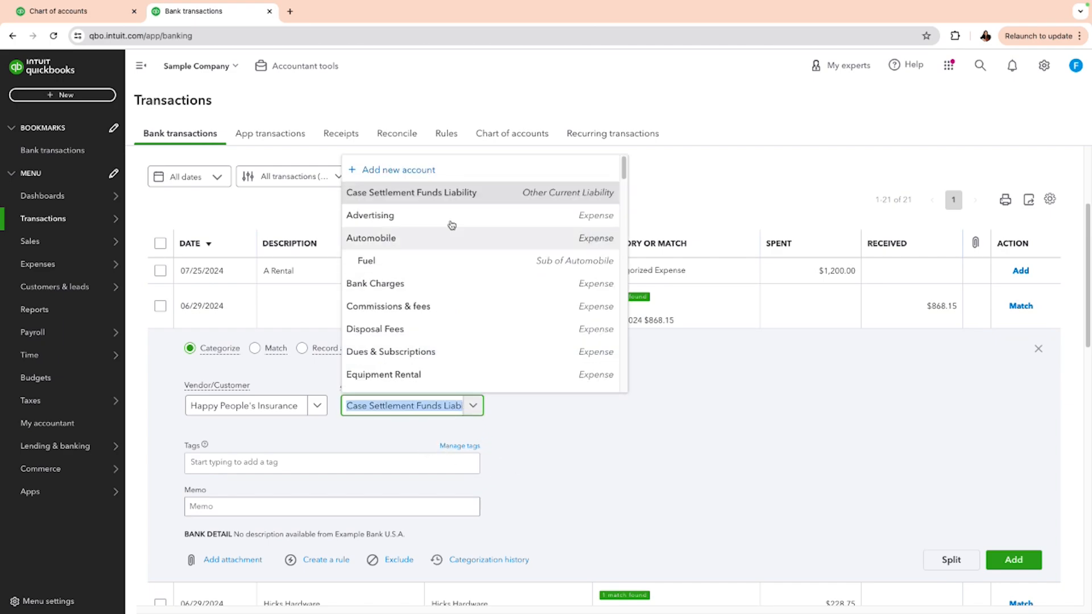
pyautogui.click(393, 171)
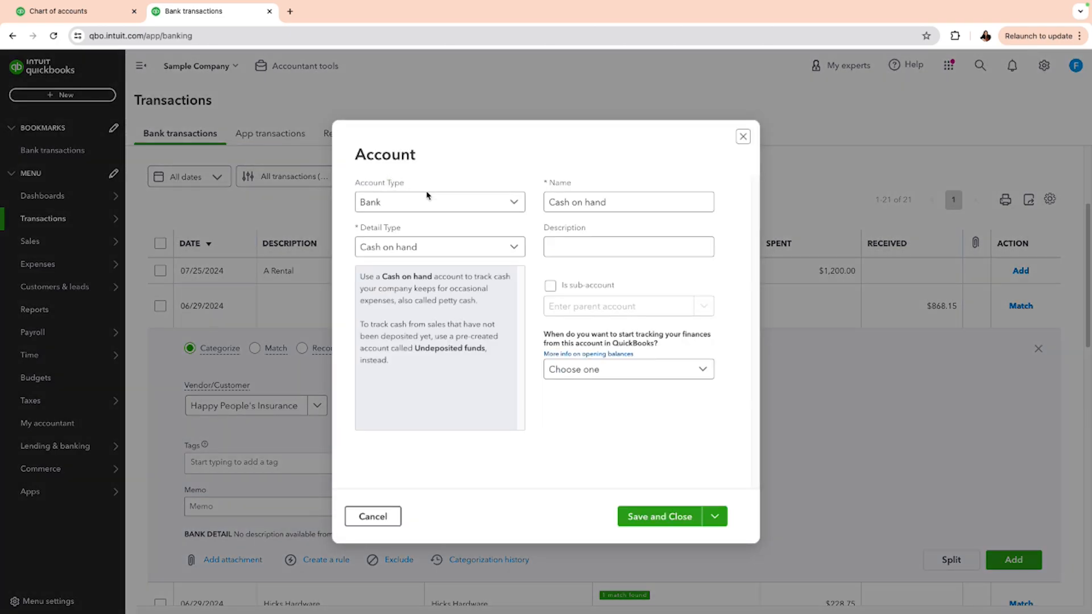
pyautogui.click(440, 201)
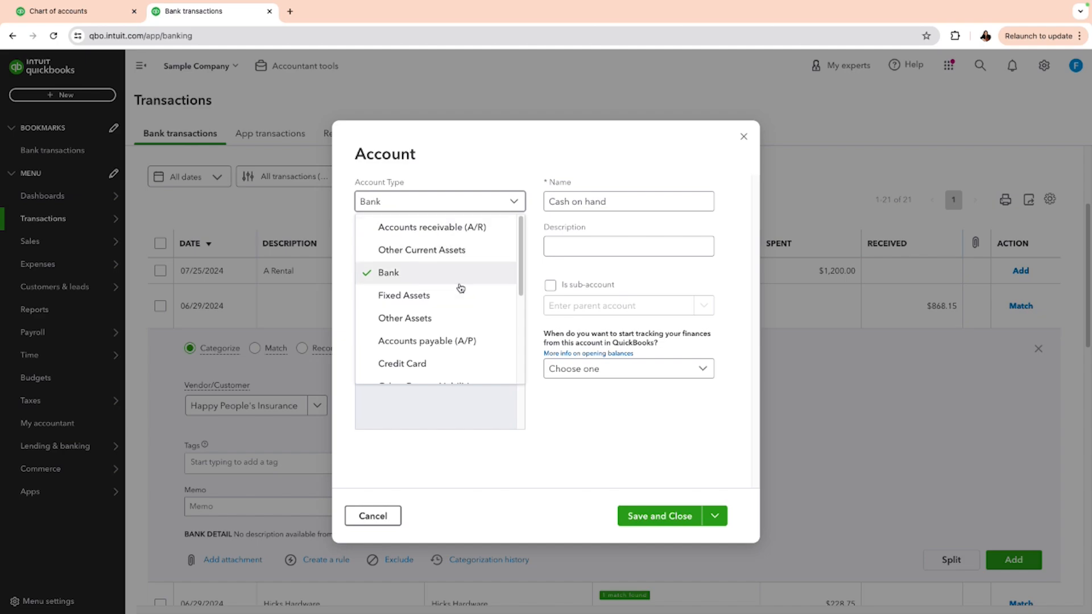
pyautogui.scroll(-1, 460, 288)
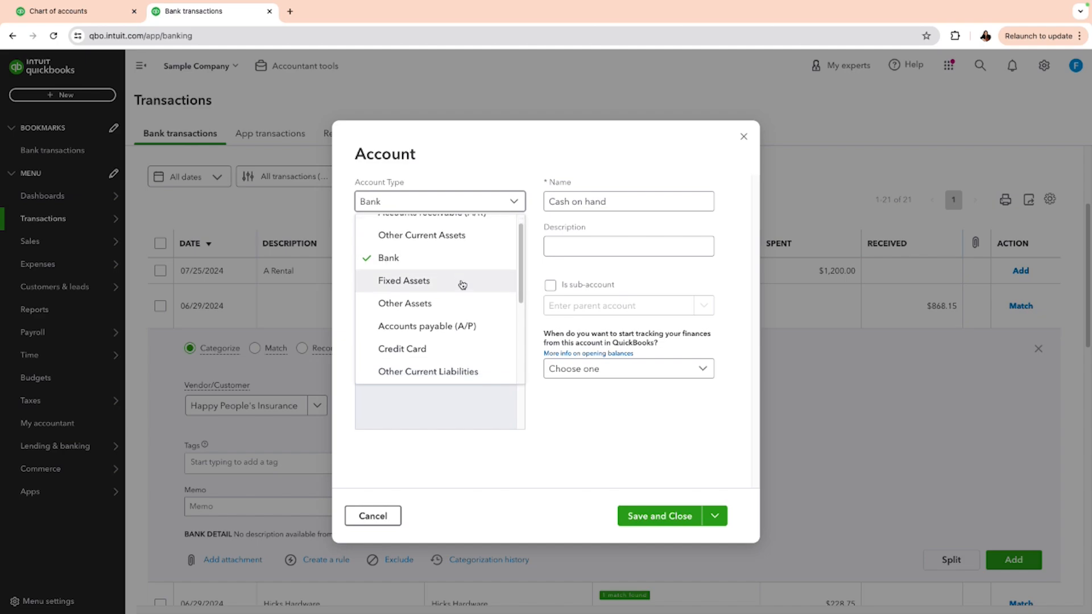
pyautogui.scroll(-2, 461, 286)
pyautogui.click(465, 341)
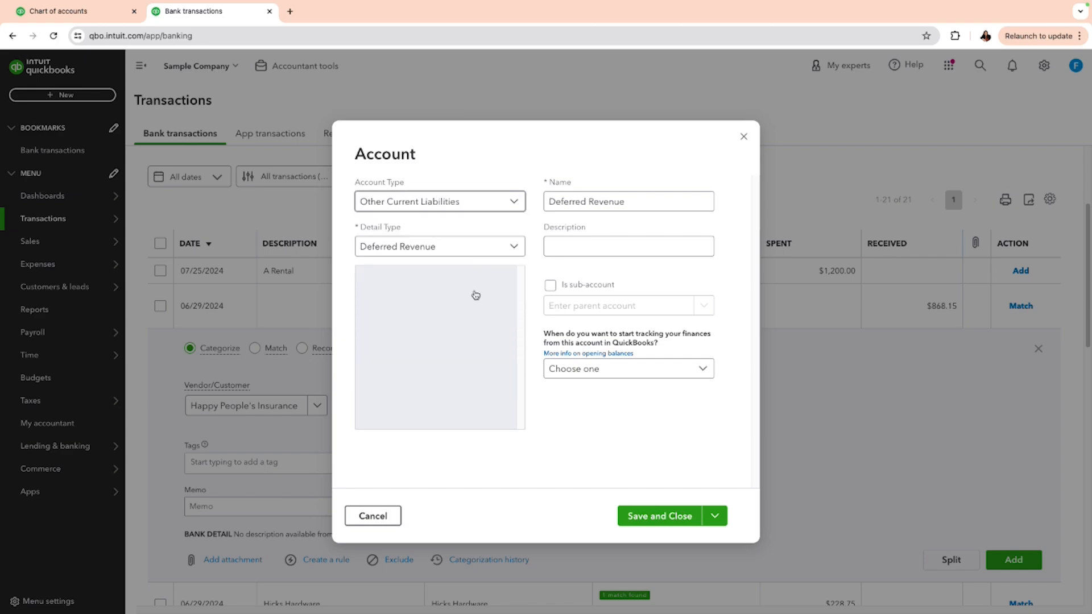
pyautogui.click(482, 248)
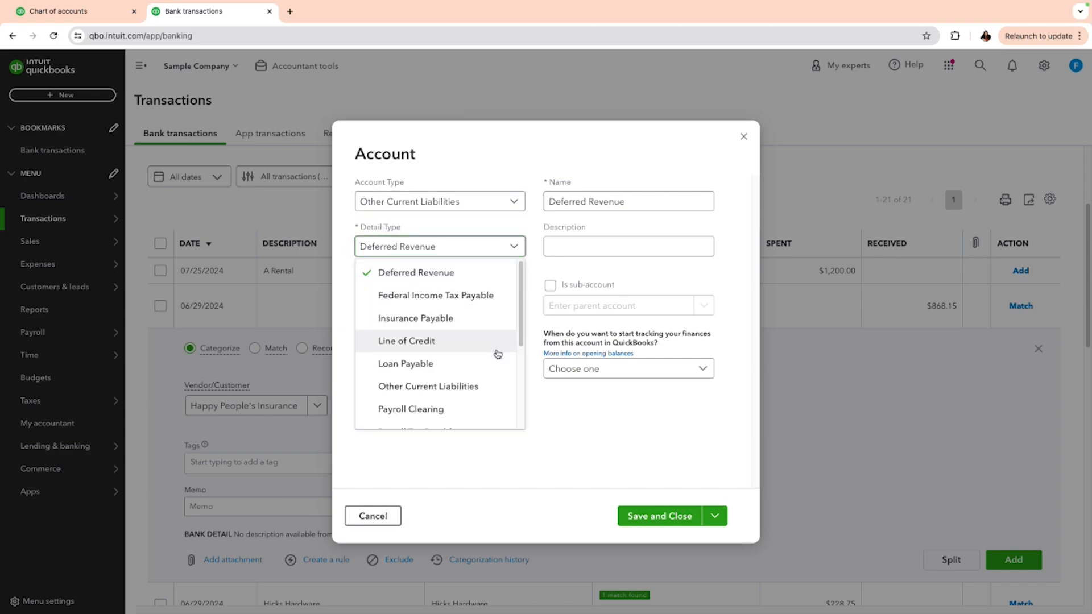
pyautogui.click(462, 387)
# - Name this account Case Settlement, followed by a hyphen and the client's name
pyautogui.click(615, 205)
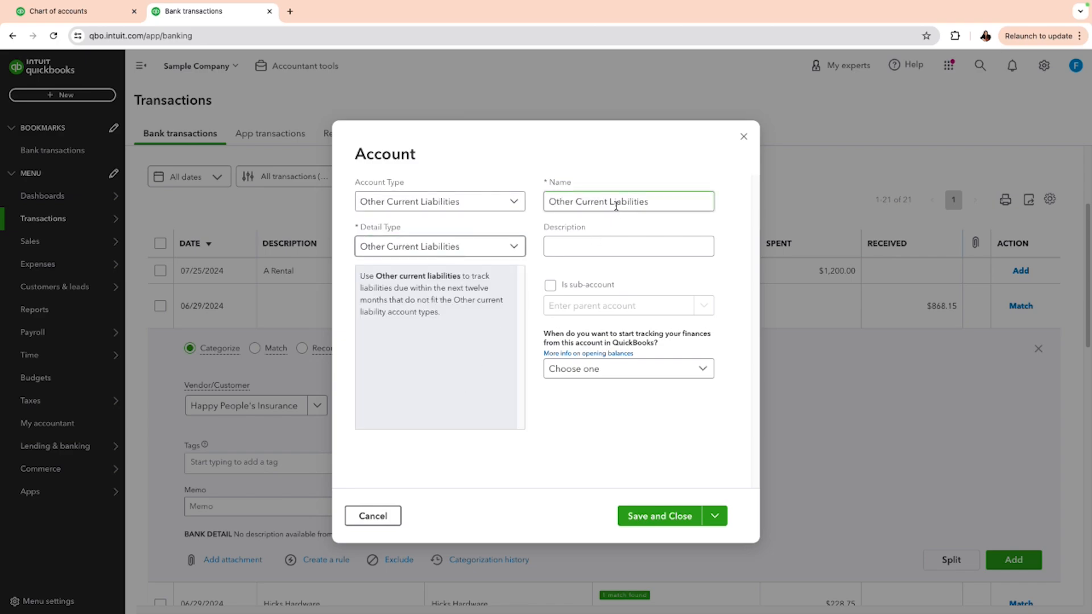
pyautogui.tripleClick(657, 204)
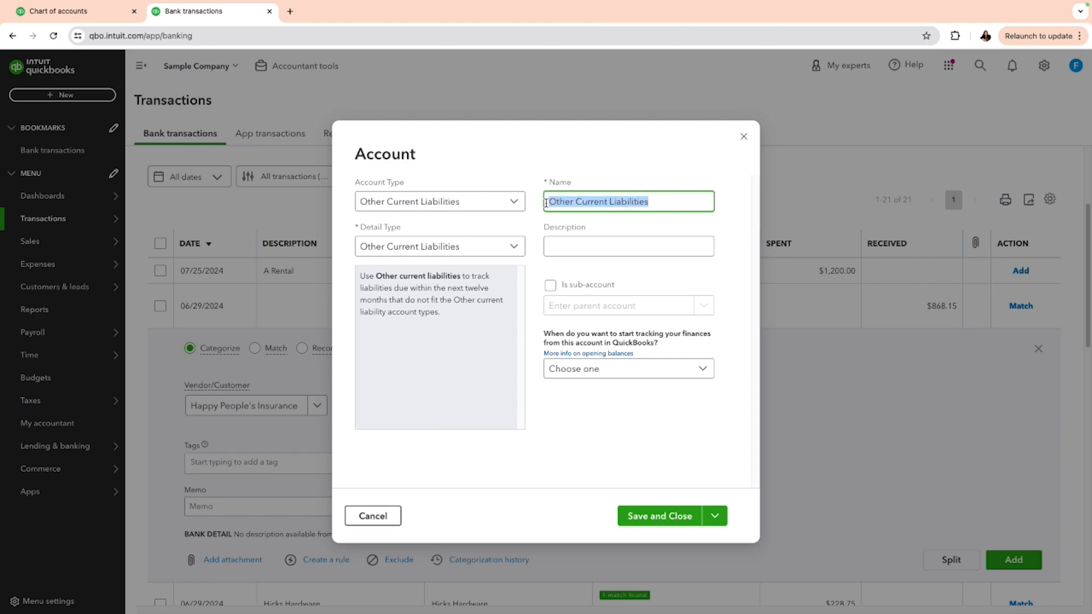
pyautogui.press('BackSpace')
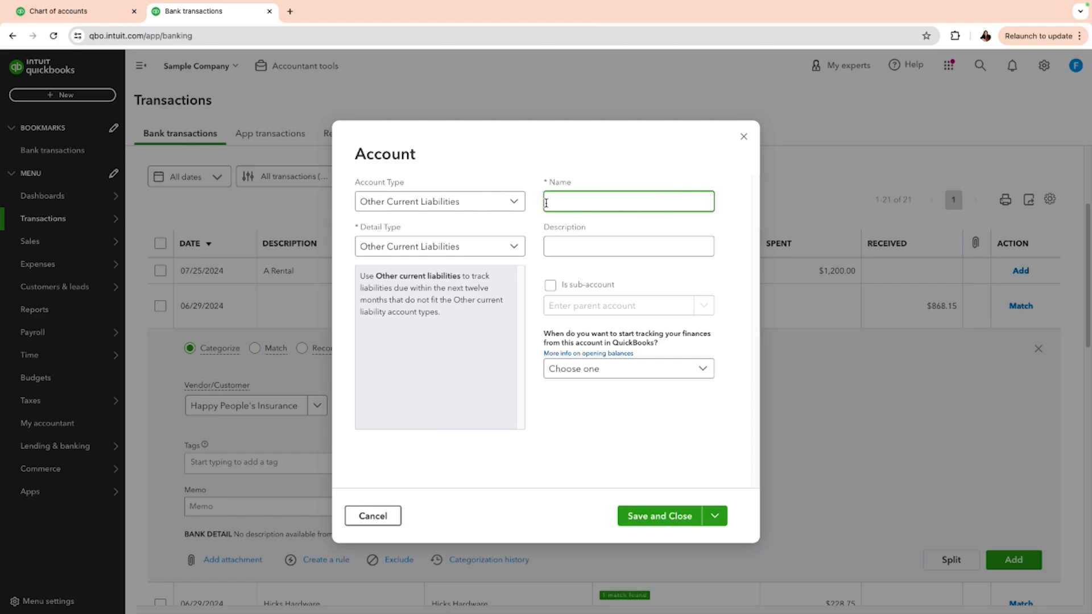
pyautogui.write('Case Se')
pyautogui.write('tlement')
pyautogui.press('BackSpace')
pyautogui.press('BackSpace')
pyautogui.press('BackSpace')
pyautogui.press('BackSpace')
pyautogui.press('BackSpace')
pyautogui.press('BackSpace')
pyautogui.write('t')
pyautogui.write('len')
pyautogui.write('ment')
pyautogui.write('osty')
# - Make it a sub-account of Case Settlement Funds Liability and save it as the deposit's category
pyautogui.click(550, 285)
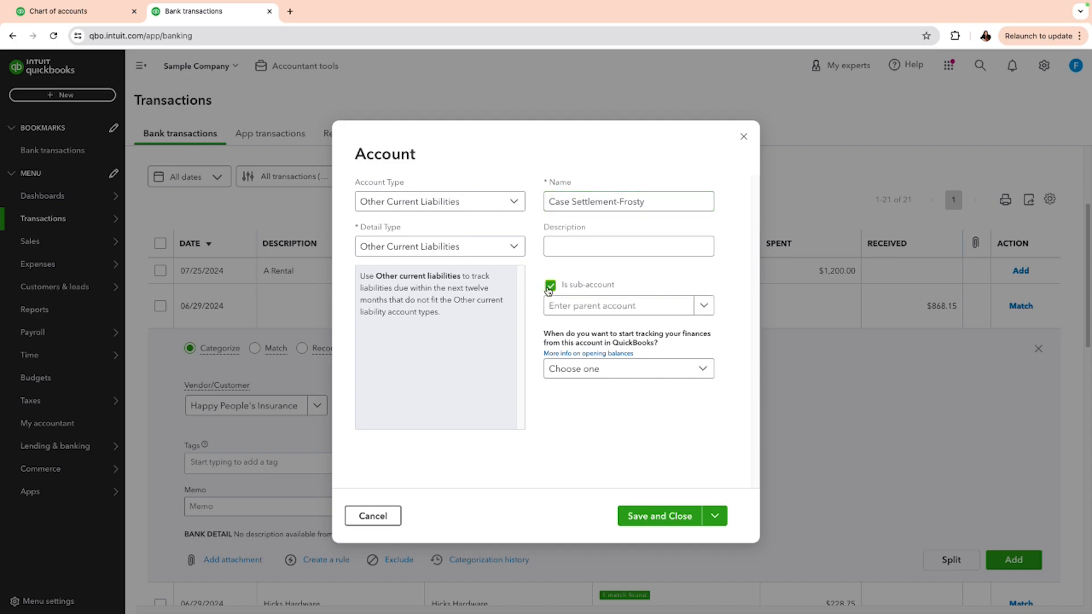
pyautogui.click(564, 307)
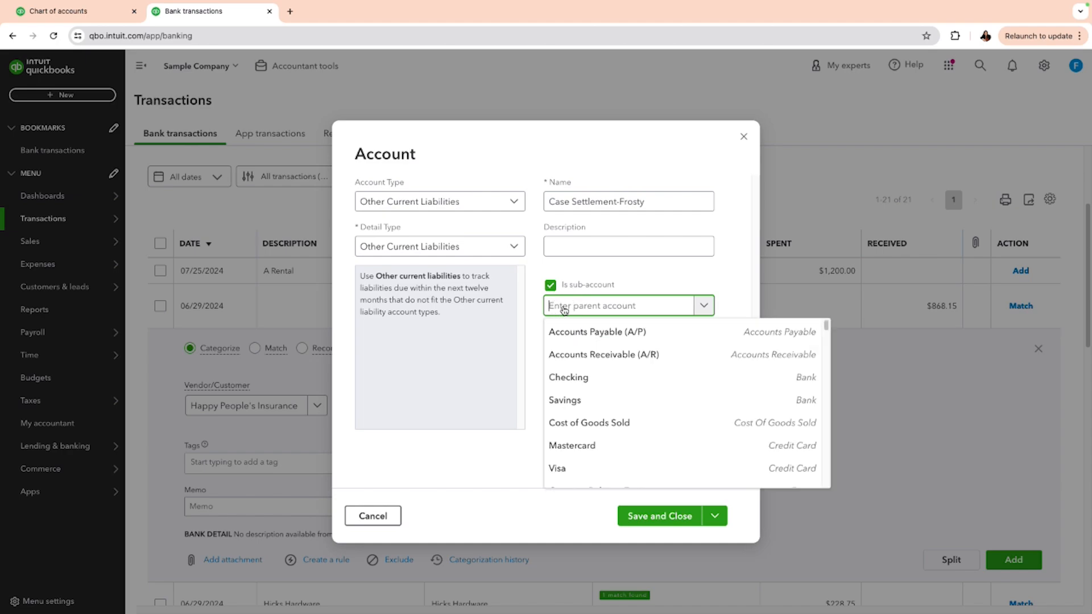
pyautogui.write('case')
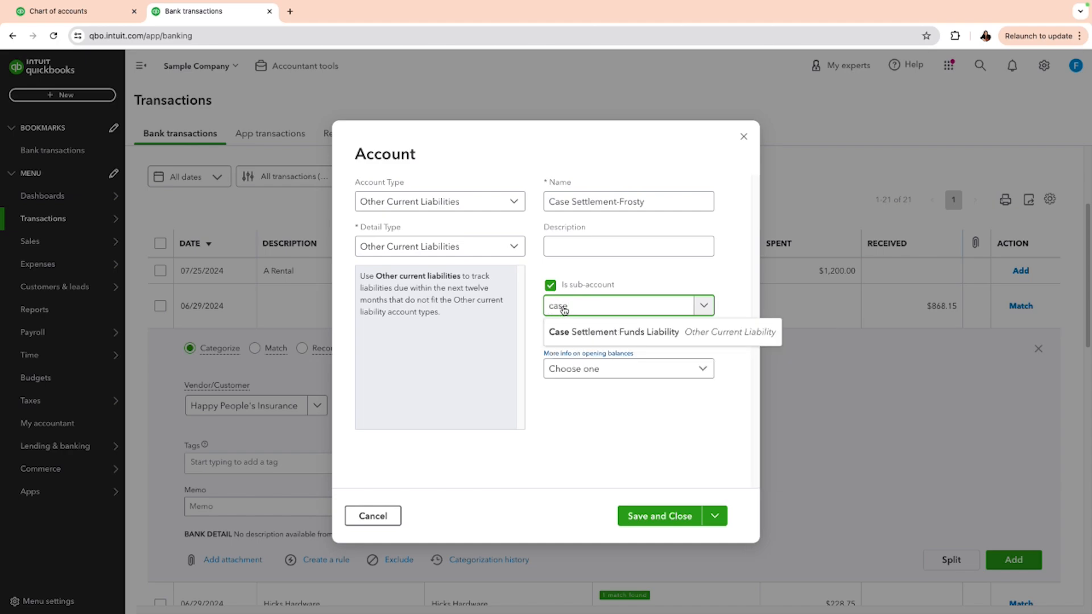
pyautogui.click(591, 332)
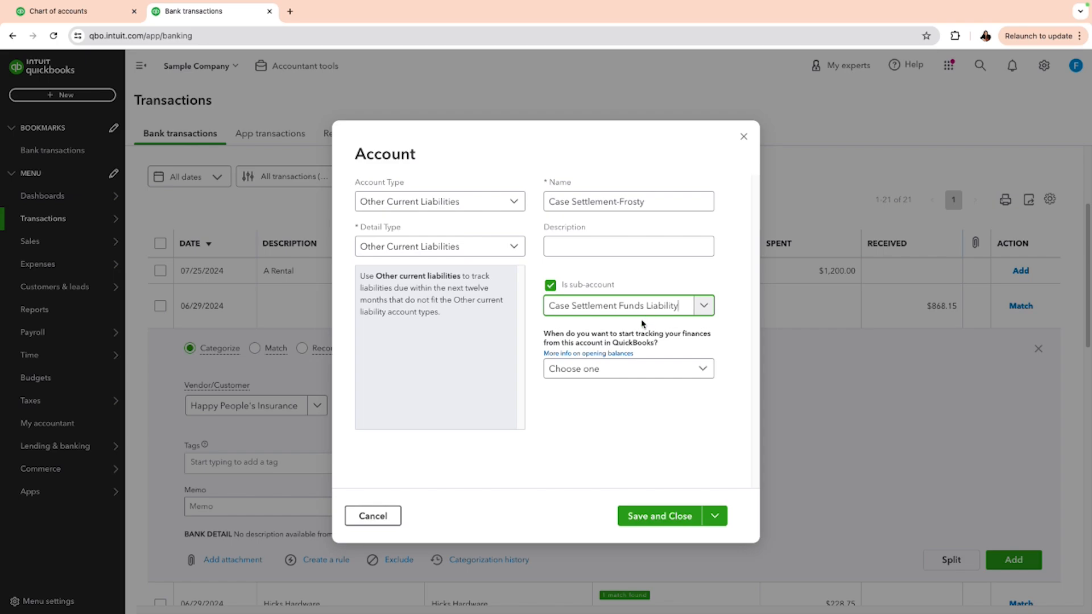
pyautogui.click(665, 520)
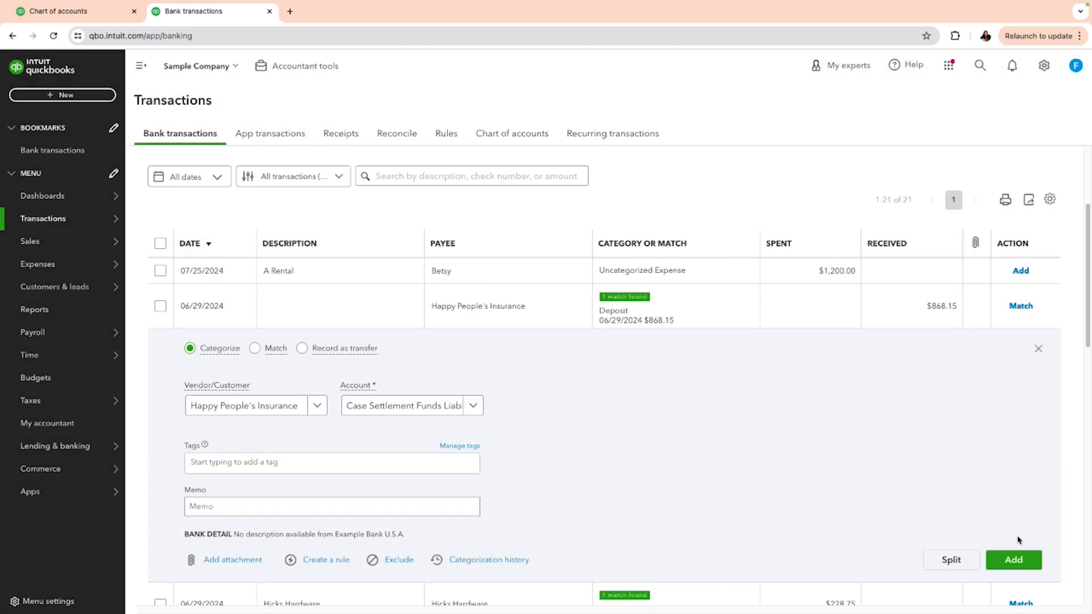
# - Add the categorized $868.15 deposit from Happy People's Insurance to the books and look through the remaining bank transactions
pyautogui.click(1014, 560)
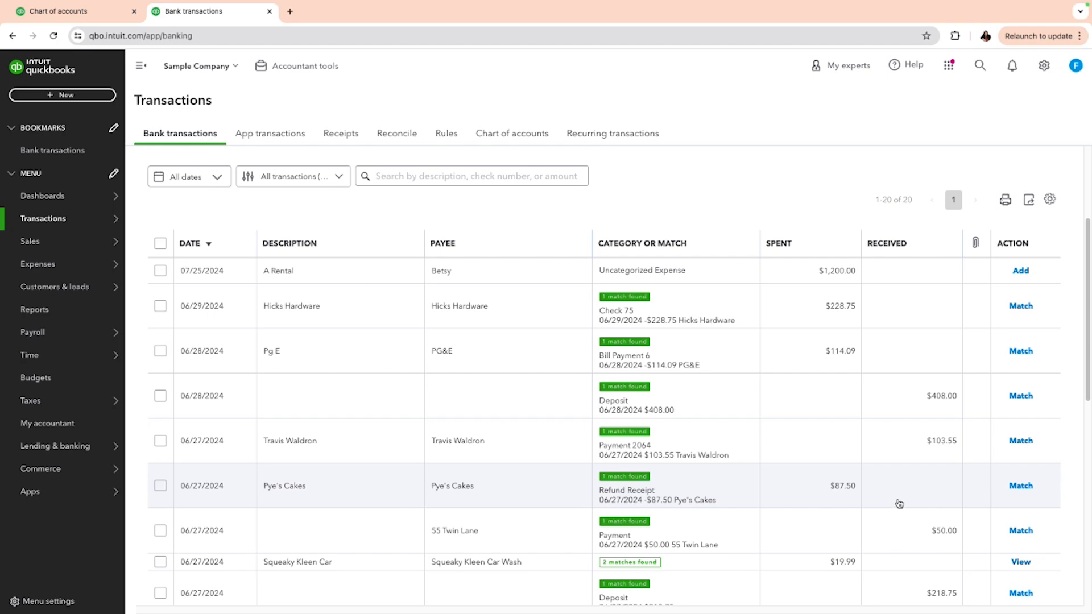
pyautogui.scroll(-2, 899, 507)
pyautogui.scroll(-1, 900, 504)
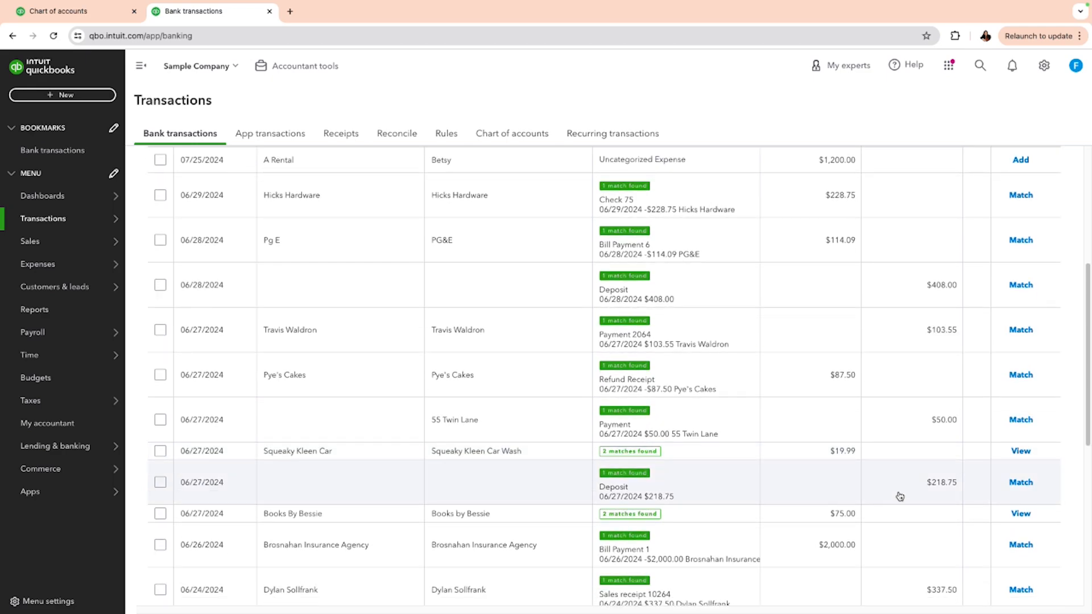
# - Switch the $75.00 Books By Bessie bank transaction from matching to categorizing and clear its suggested payee
pyautogui.click(850, 514)
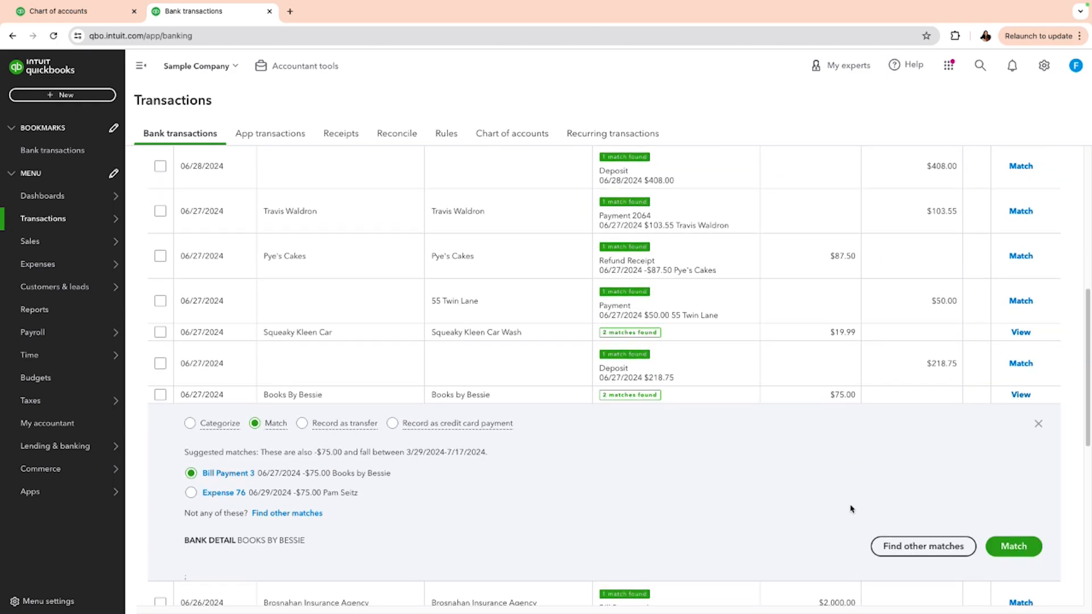
pyautogui.click(188, 424)
pyautogui.click(227, 486)
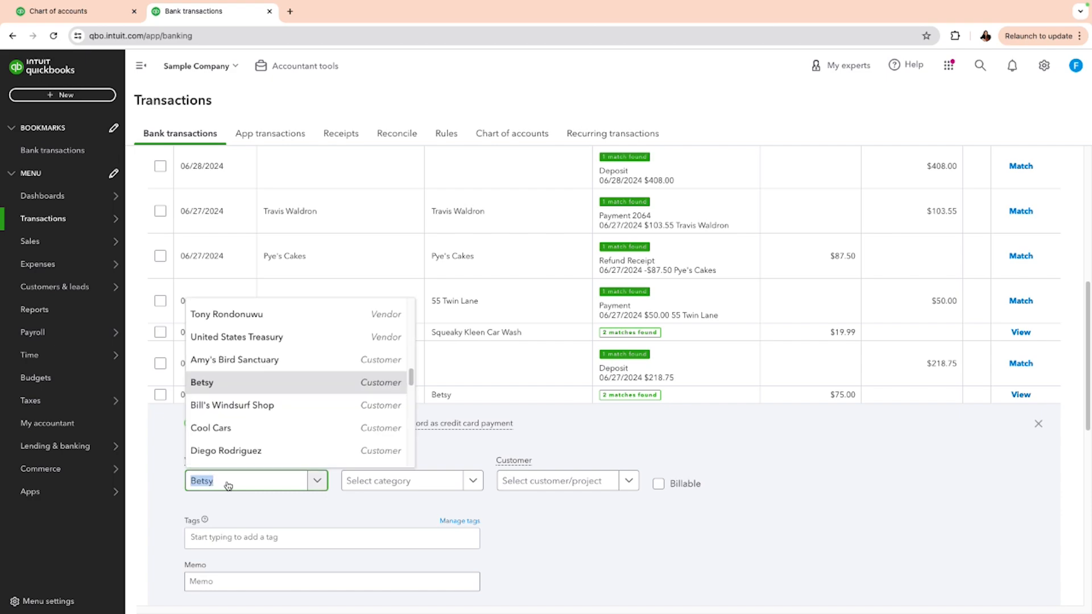
pyautogui.press('BackSpace')
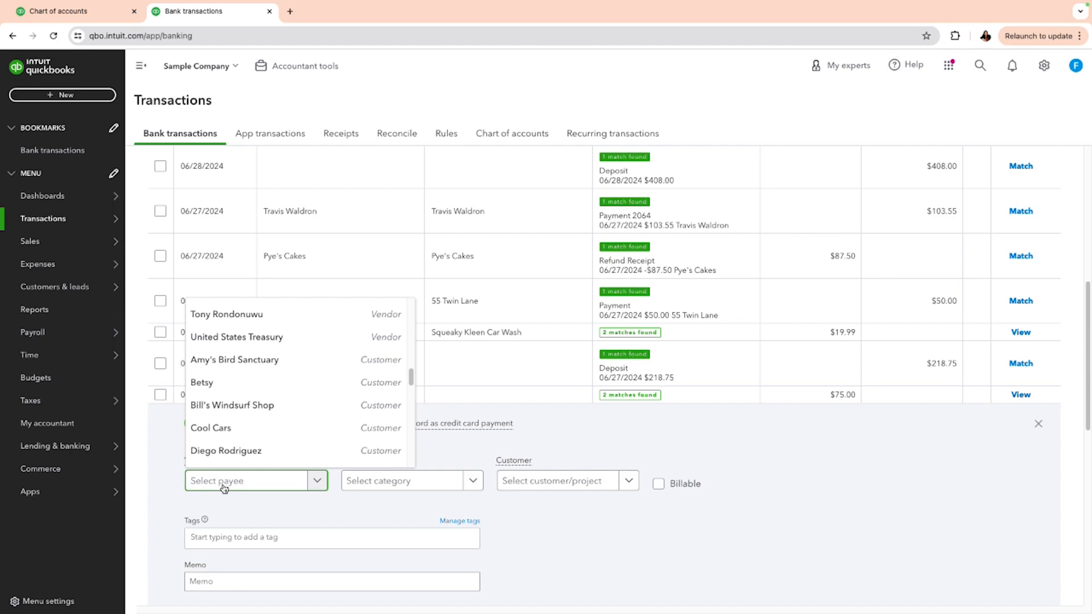
# - Add United Settlement as a new vendor and save it as the transaction's payee
pyautogui.write('United')
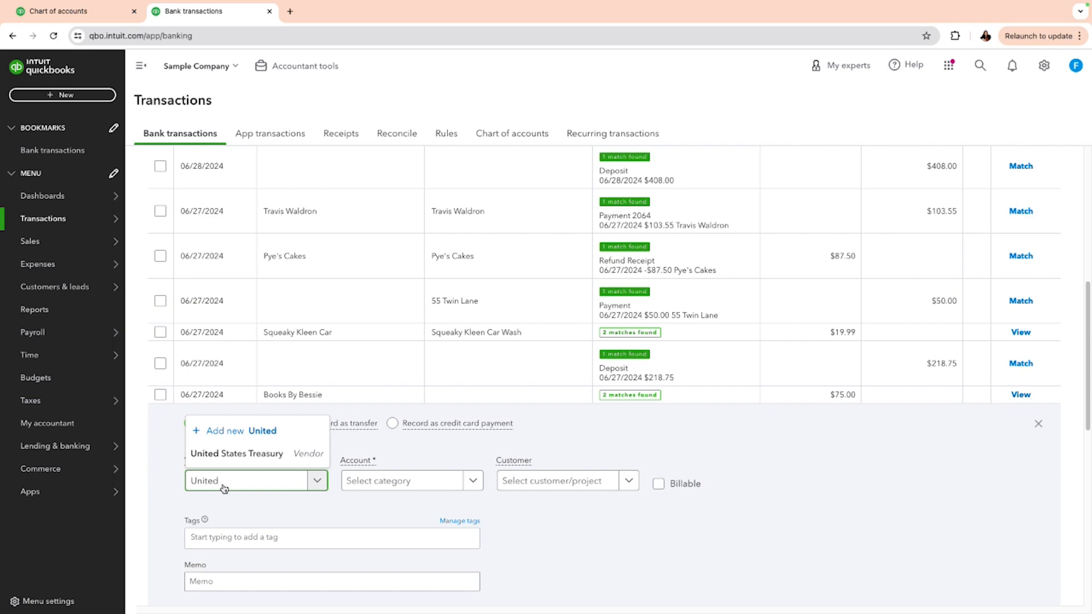
pyautogui.write('Setlement')
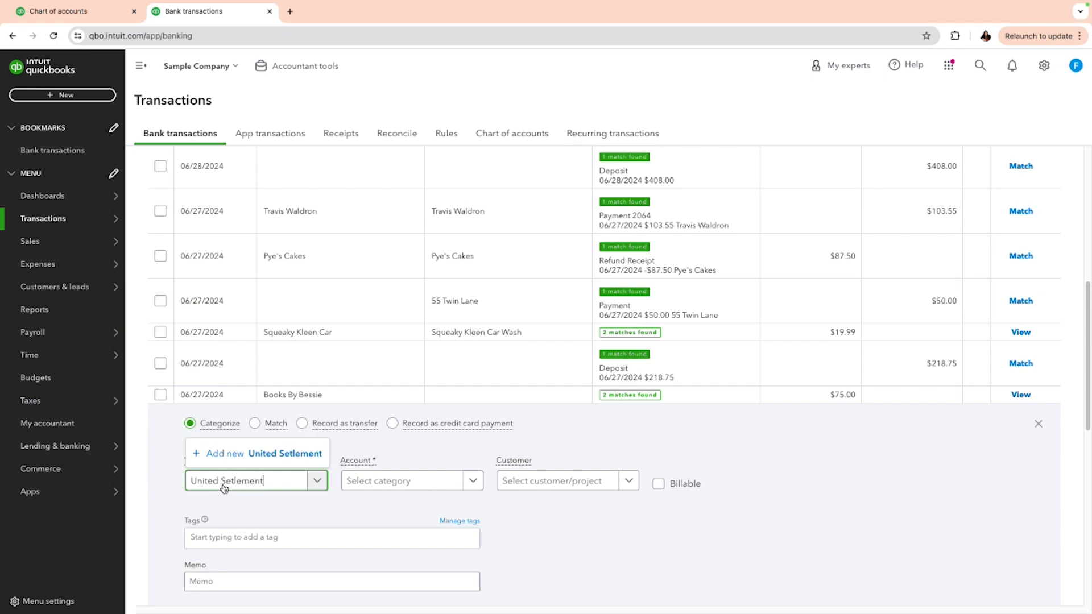
pyautogui.press('BackSpace')
pyautogui.press('BackSpace')
pyautogui.press('BackSpace')
pyautogui.press('BackSpace')
pyautogui.write('ment')
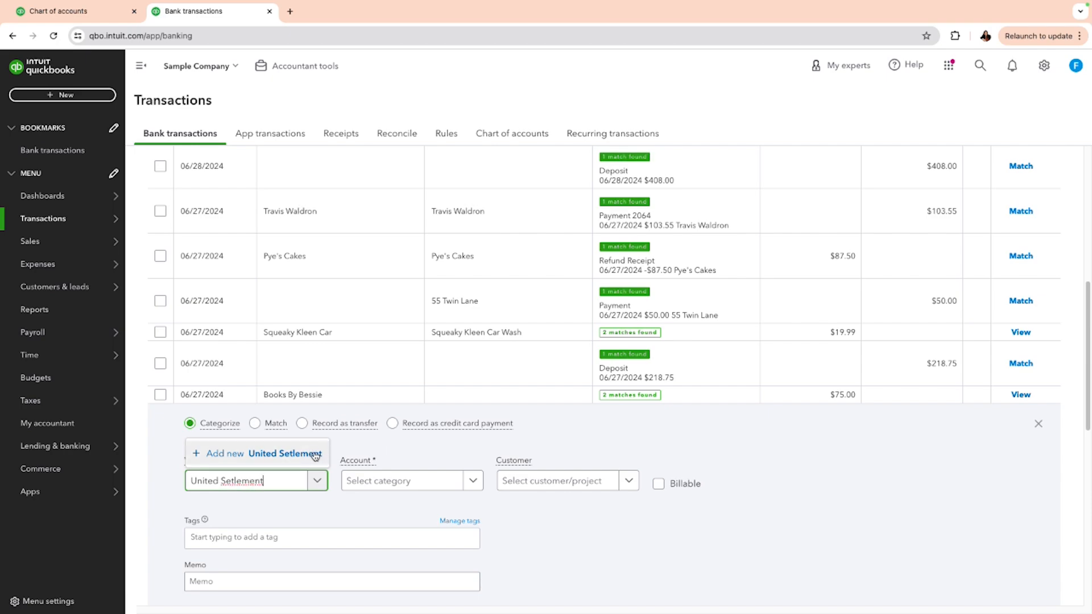
pyautogui.click(312, 454)
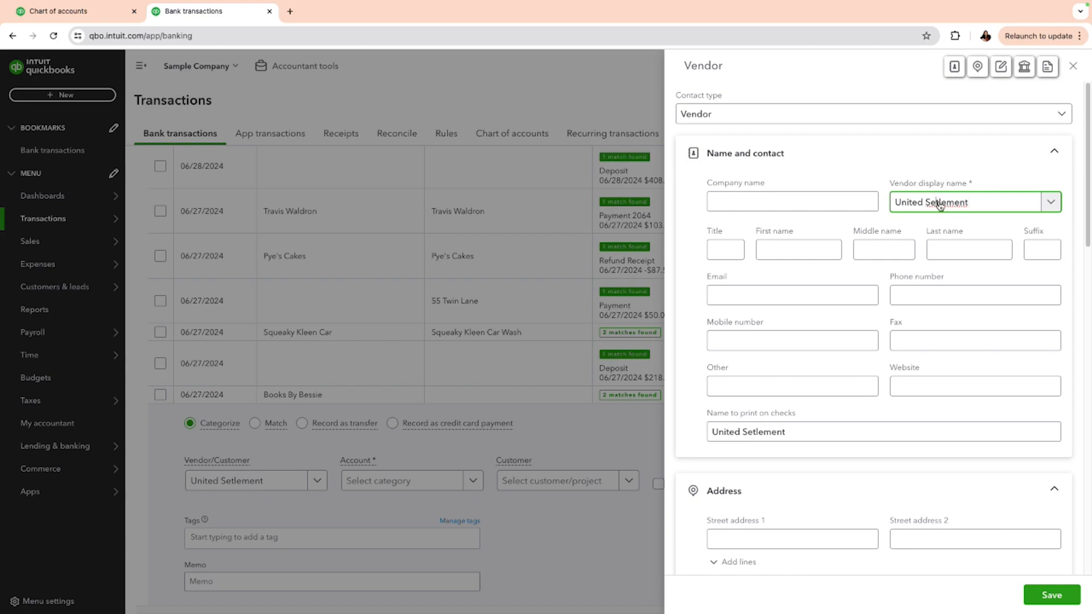
pyautogui.write('t')
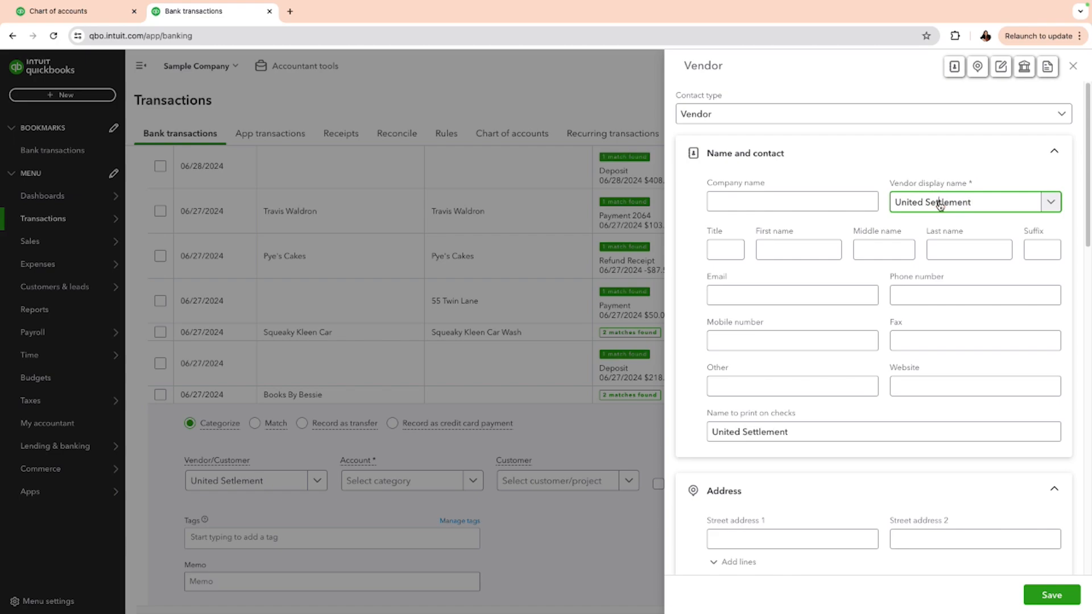
pyautogui.click(1032, 601)
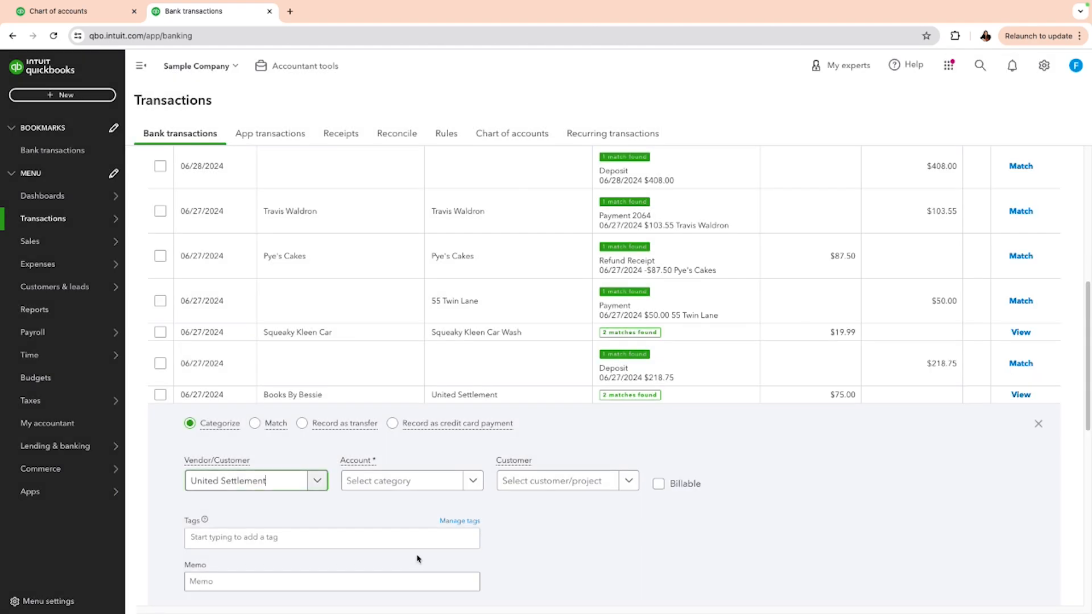
# - Categorize the $75.00 payment to the client's Case Settlement sub-account and add it to the books
pyautogui.click(432, 483)
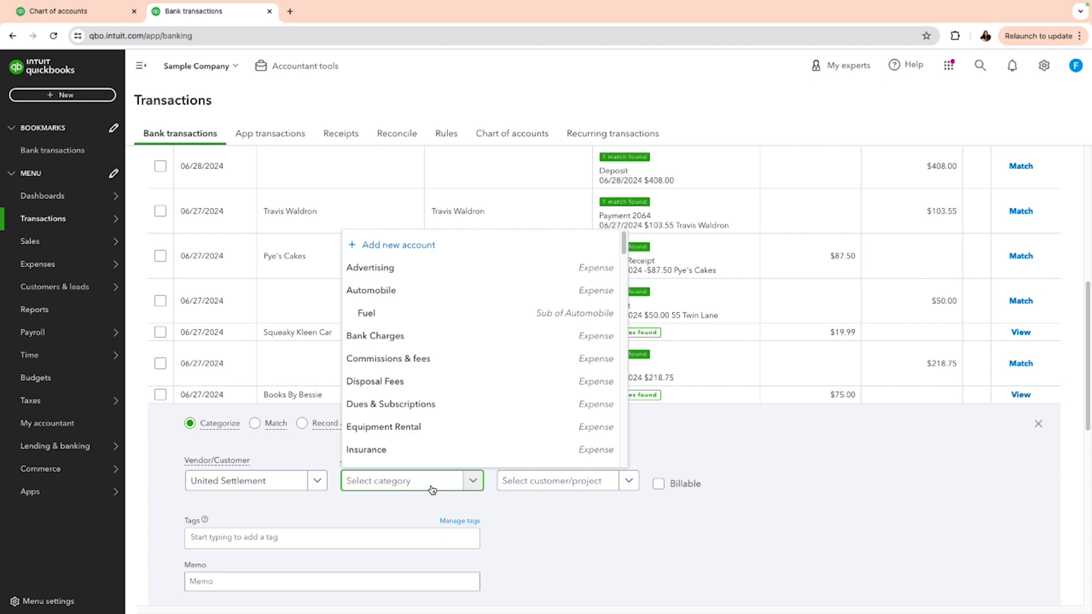
pyautogui.write('frost')
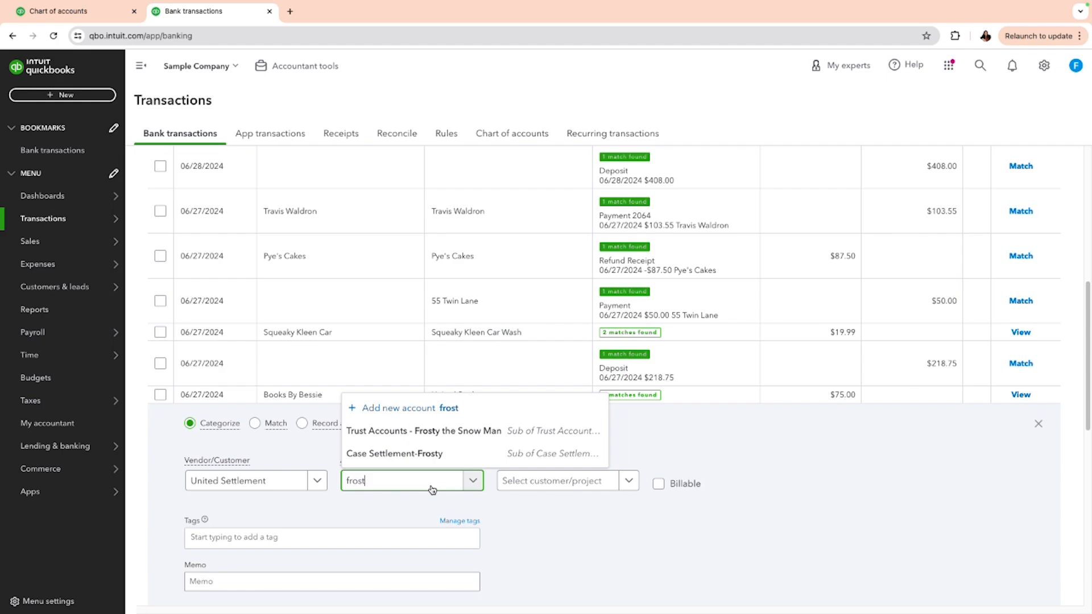
pyautogui.click(392, 454)
pyautogui.scroll(-1, 669, 576)
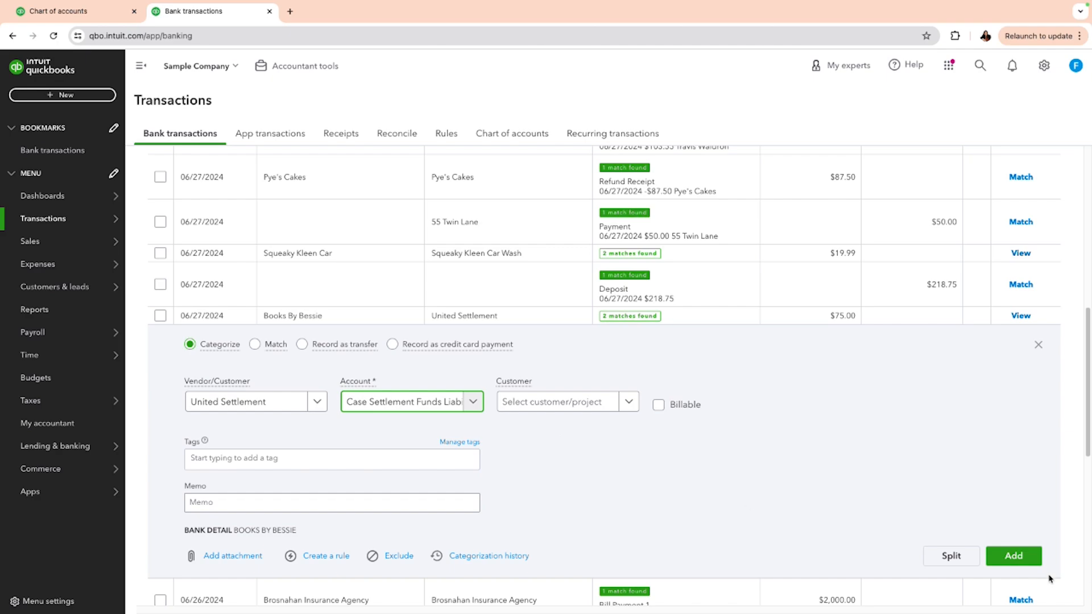
pyautogui.click(1015, 560)
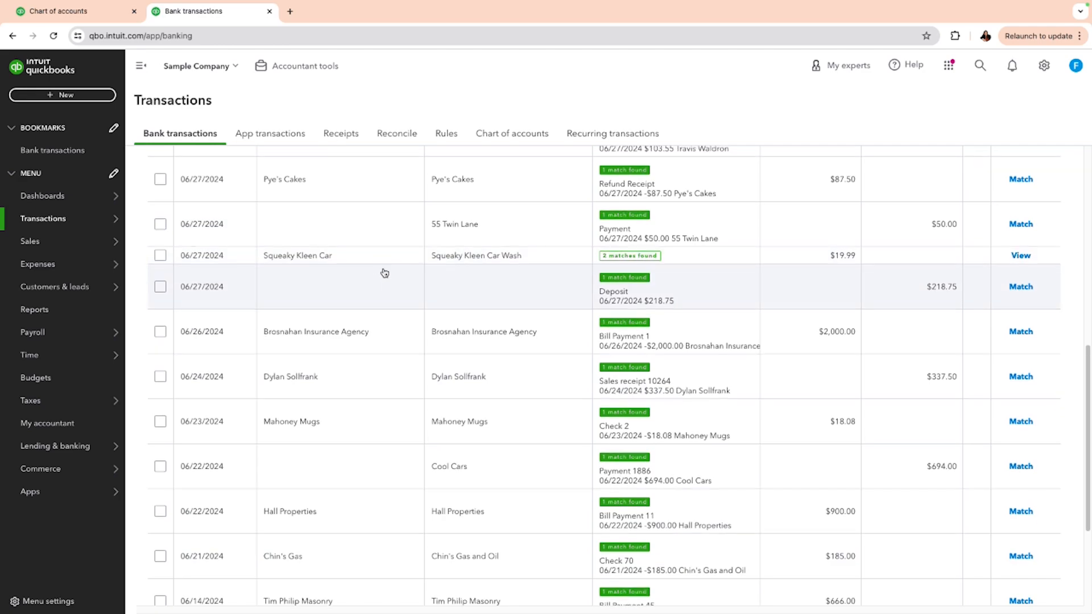
# - Start a new journal entry
pyautogui.scroll(1, 384, 272)
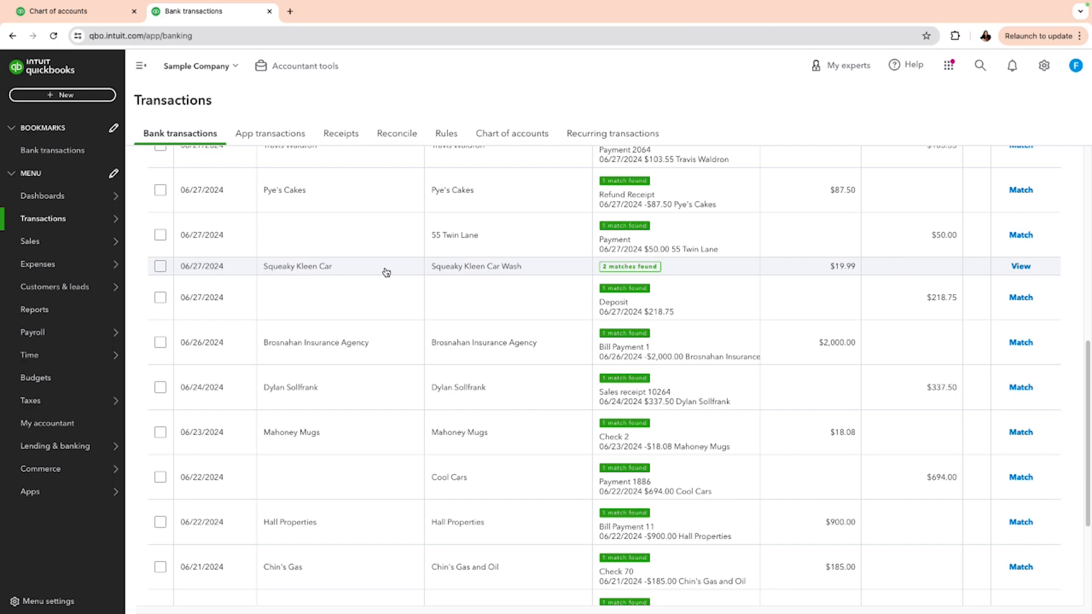
pyautogui.scroll(10, 386, 273)
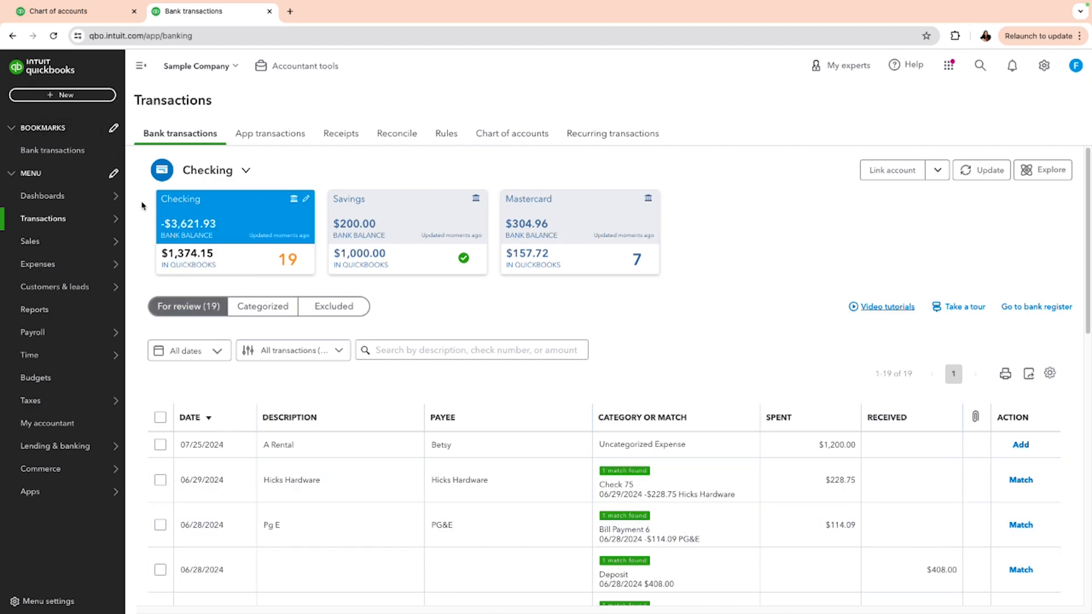
pyautogui.click(43, 101)
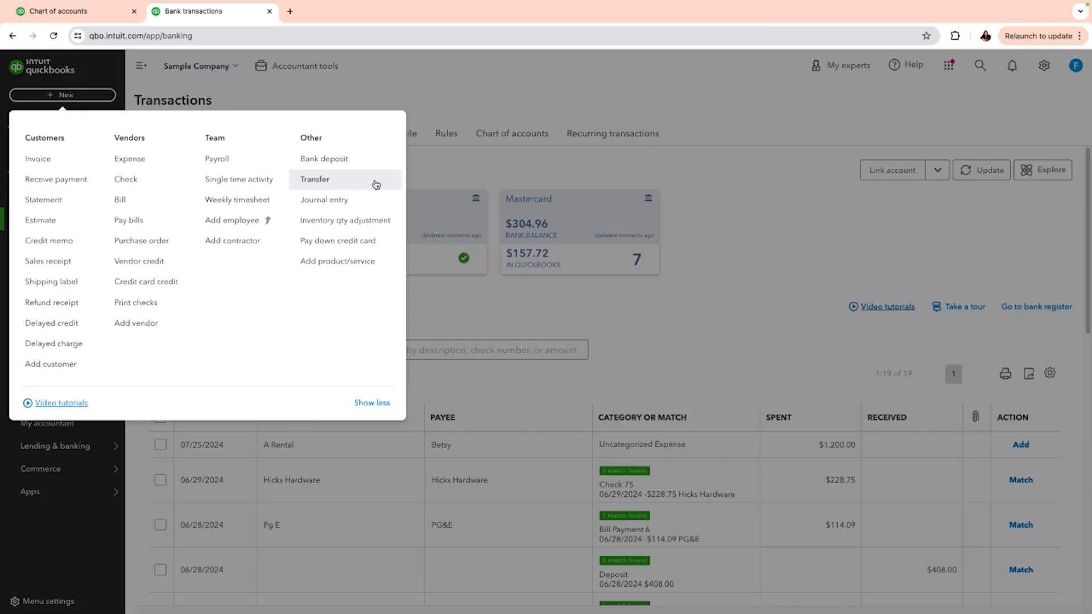
pyautogui.click(347, 204)
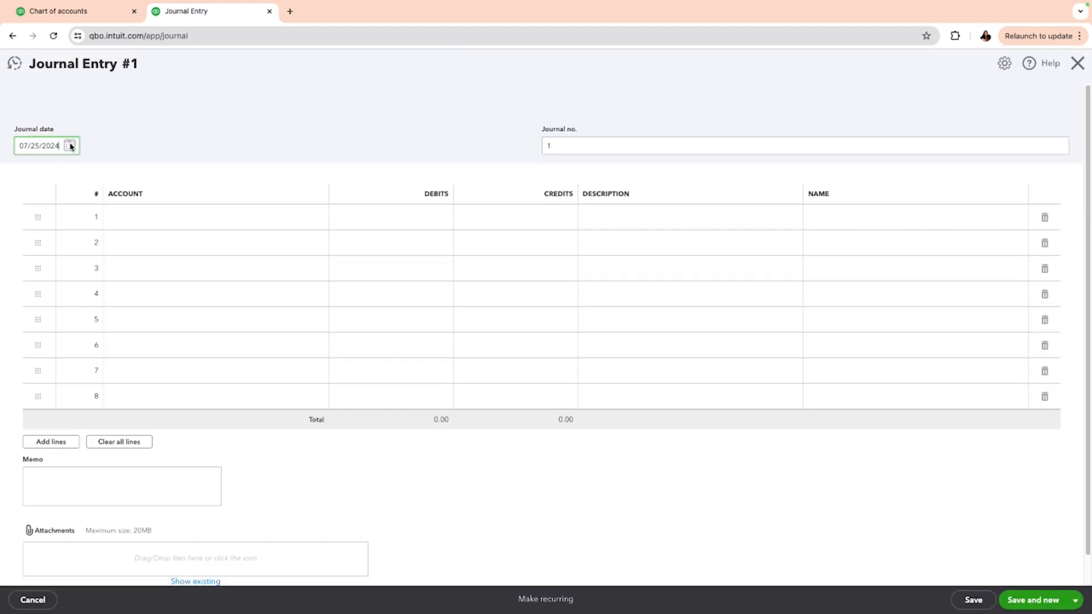
# - Open the Balance Sheet report in the browser tab that holds the chart of accounts
pyautogui.click(88, 17)
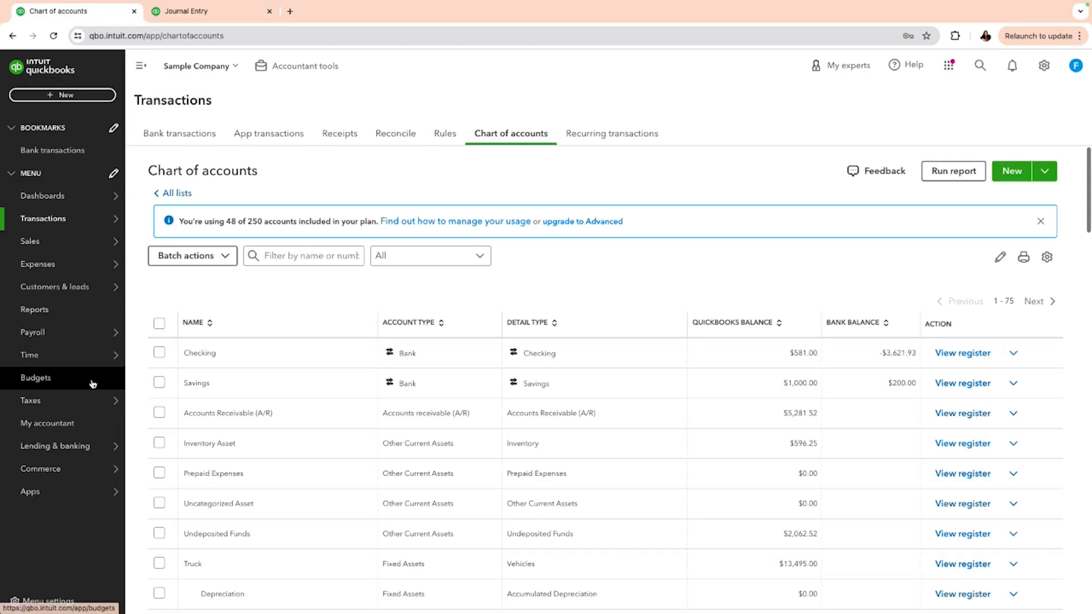
pyautogui.click(94, 312)
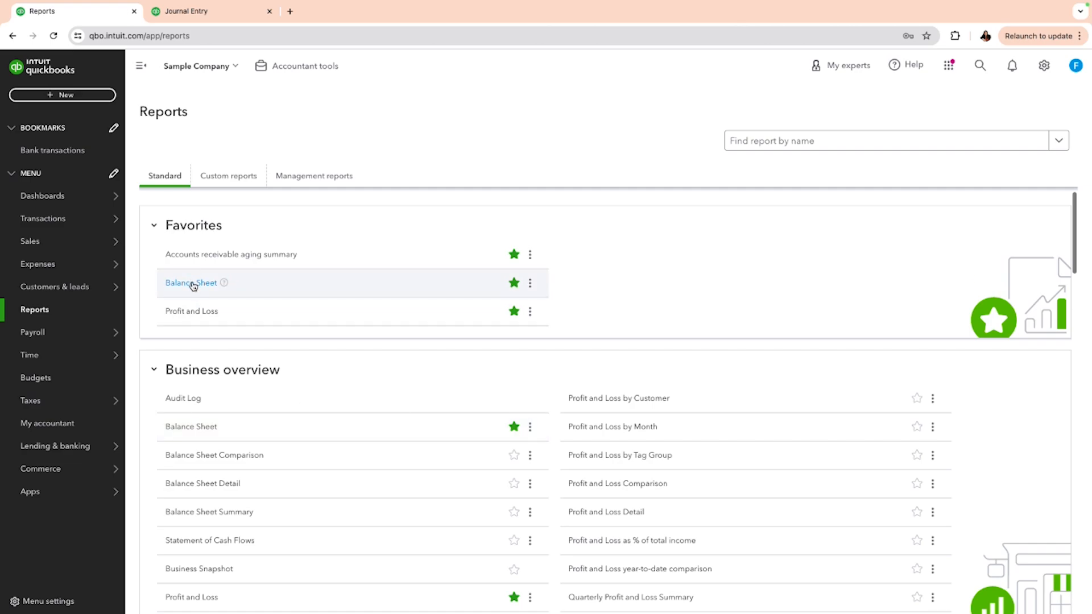
pyautogui.click(195, 288)
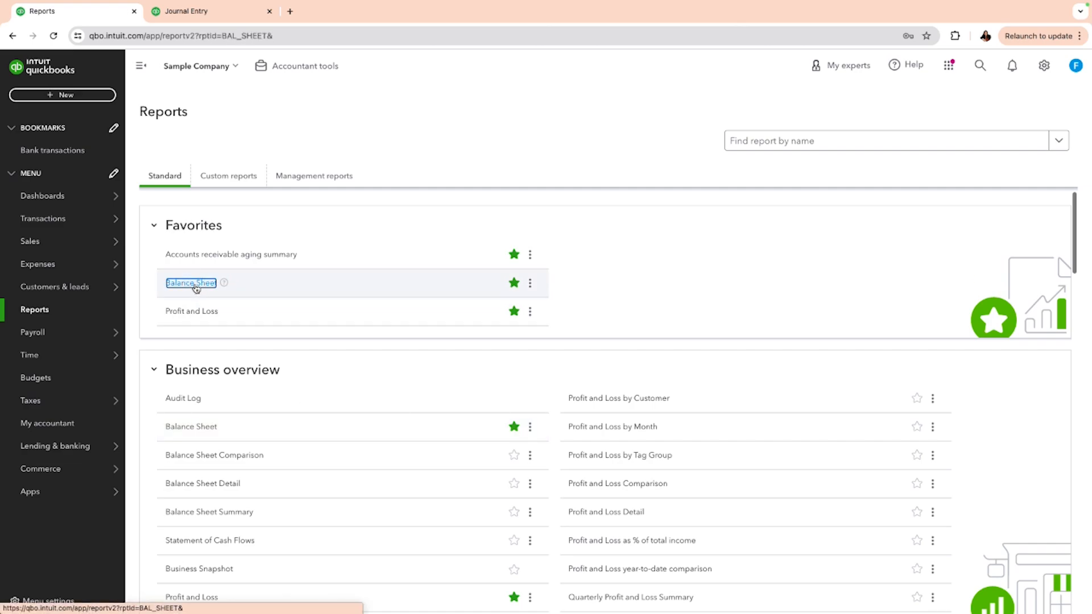
pyautogui.scroll(-2, 462, 409)
pyautogui.scroll(2, 462, 408)
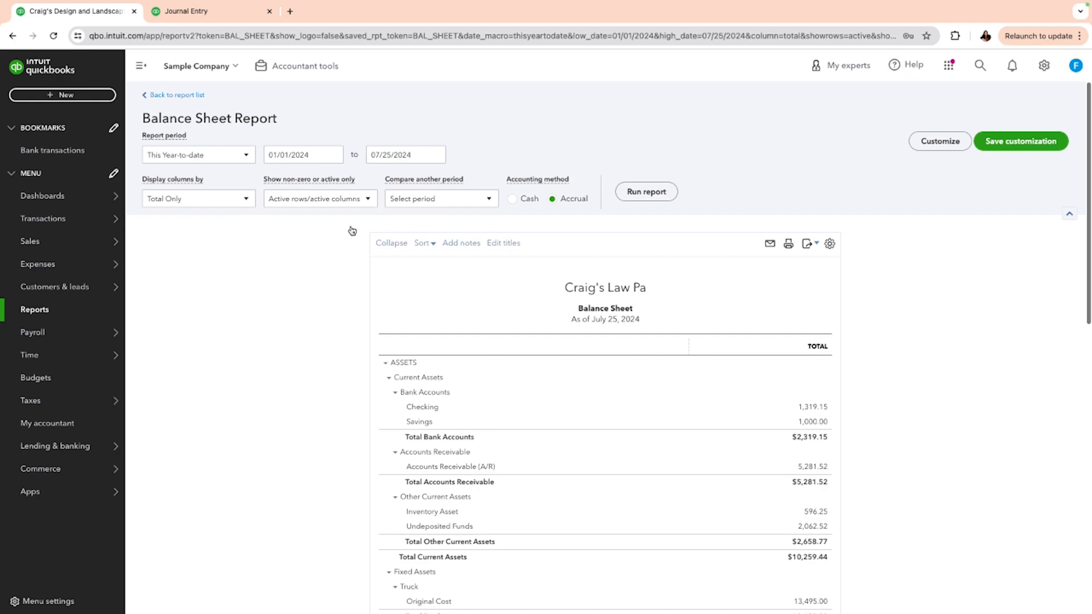
# - Set the Balance Sheet's end date to 08/31/2024 and run the report
pyautogui.click(439, 157)
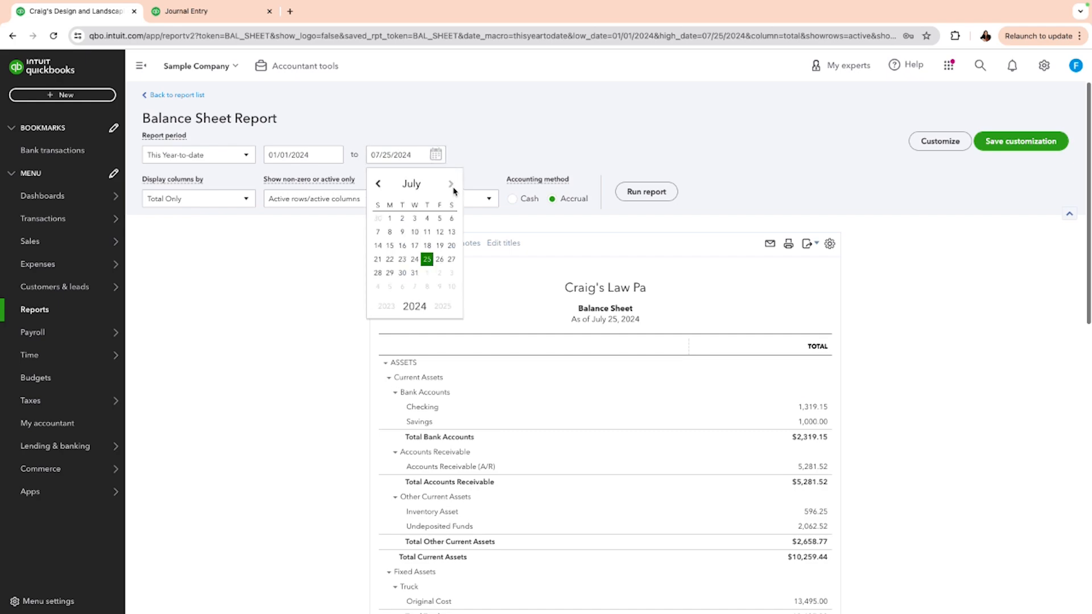
pyautogui.click(450, 183)
pyautogui.click(451, 273)
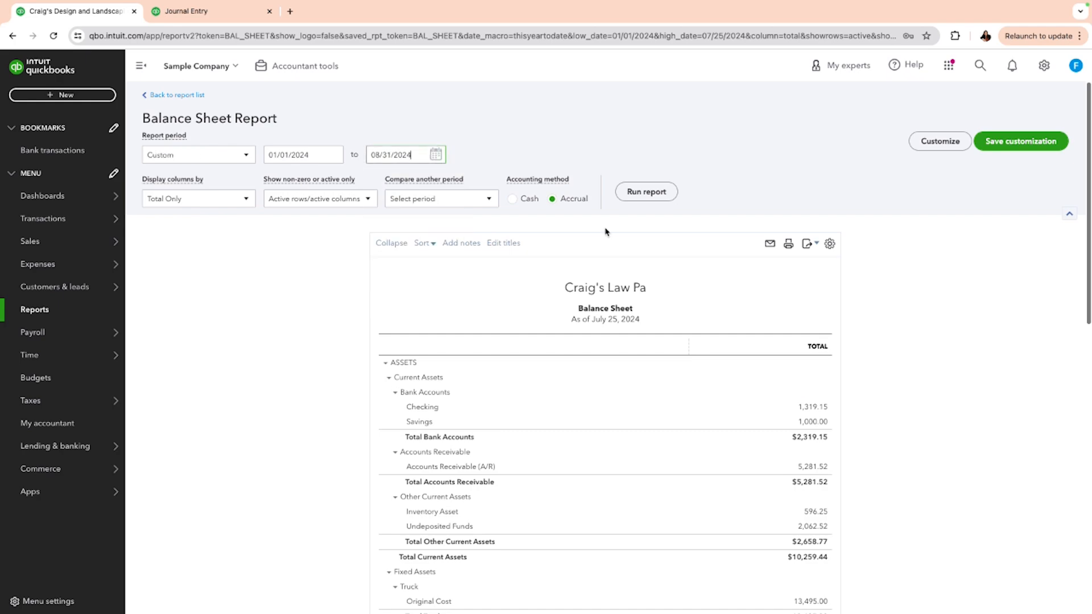
pyautogui.click(644, 195)
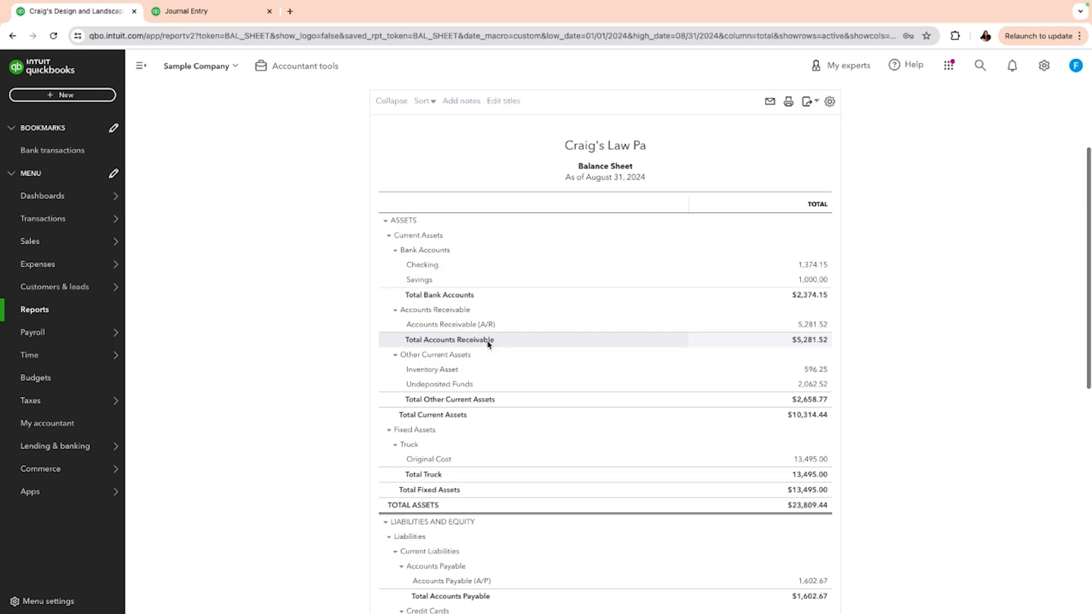
# - Examine the transactions behind the client's Case Settlement balance under Other Current Liabilities and return to the Balance Sheet
pyautogui.scroll(-1, 488, 339)
pyautogui.scroll(-4, 488, 339)
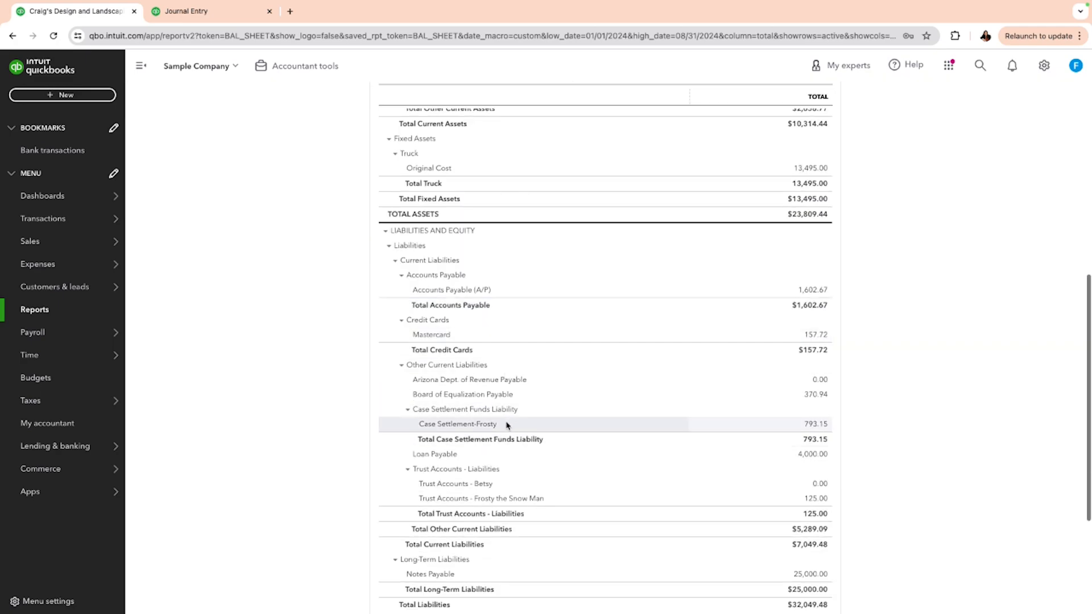
pyautogui.click(816, 424)
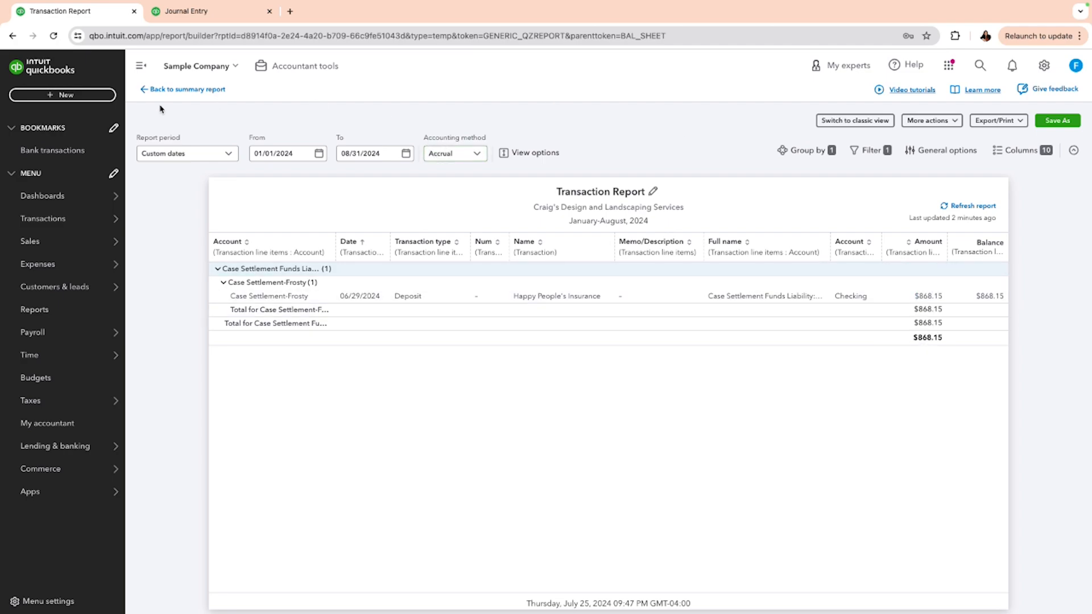
pyautogui.click(172, 90)
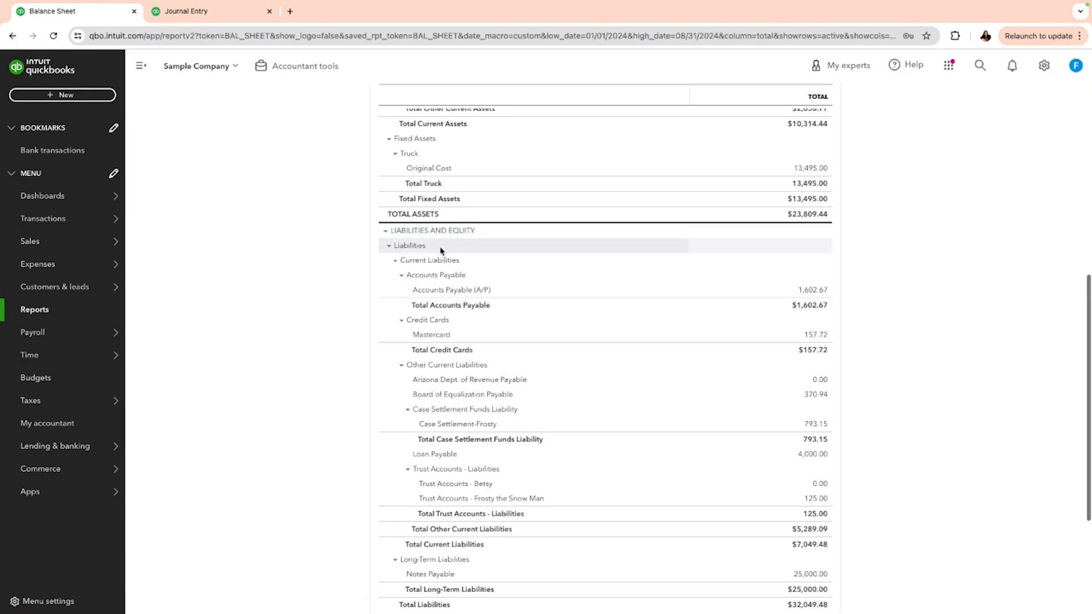
pyautogui.scroll(10, 439, 253)
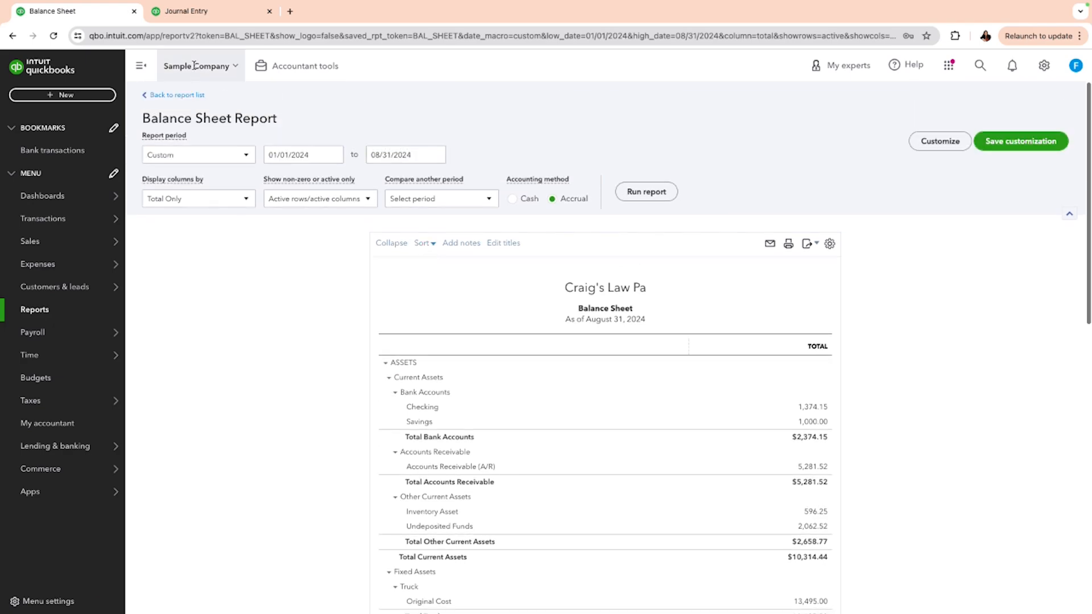
# - Duplicate the Balance Sheet's browser tab, keeping the blank journal entry open
pyautogui.click(225, 15)
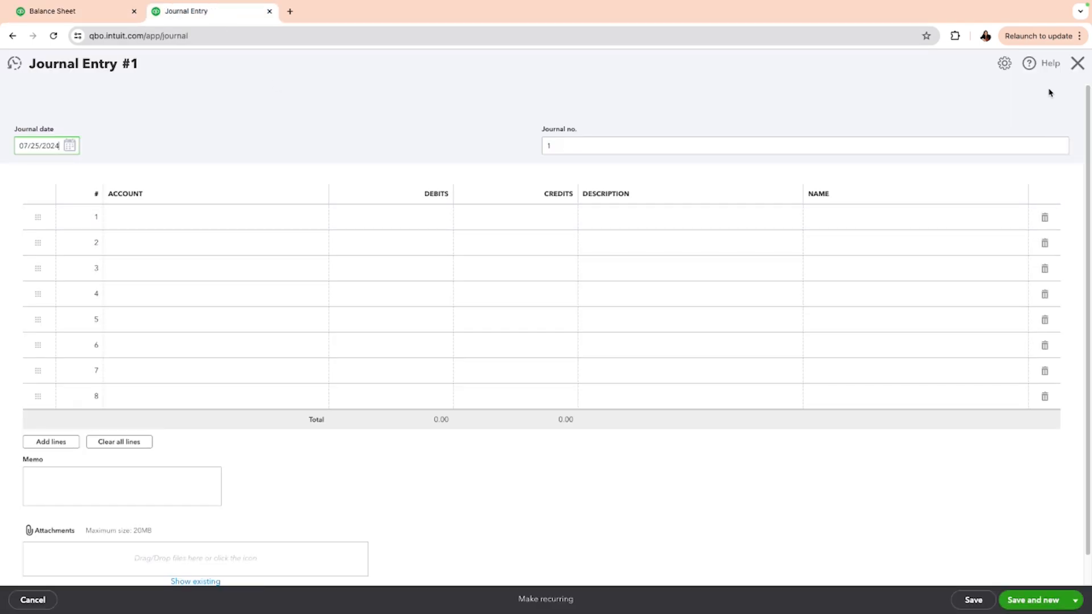
pyautogui.moveTo(124, 7)
pyautogui.click(51, 12)
pyautogui.rightClick(52, 12)
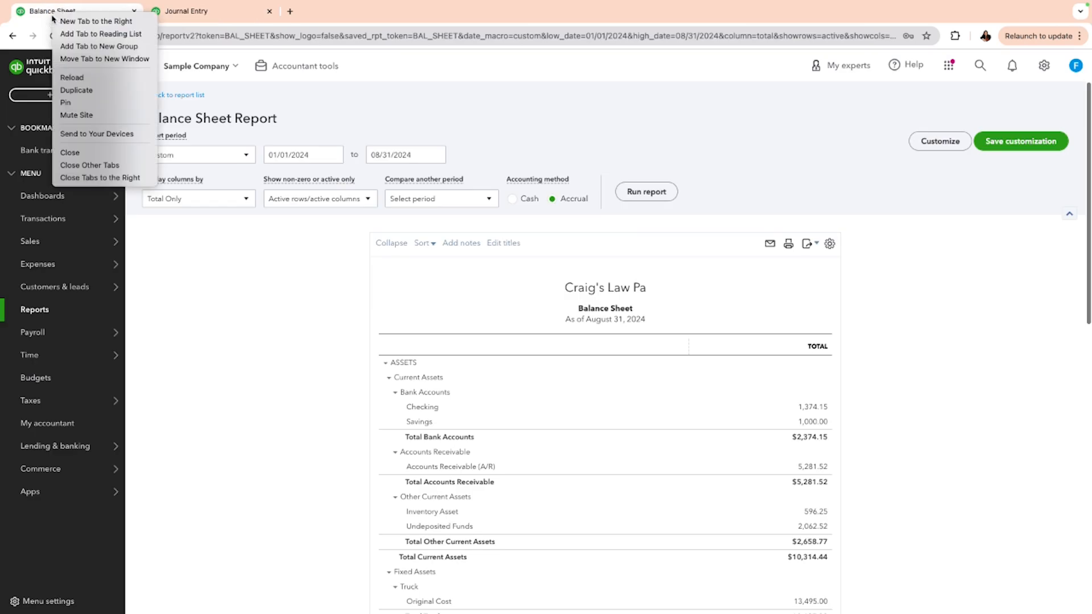
pyautogui.click(76, 90)
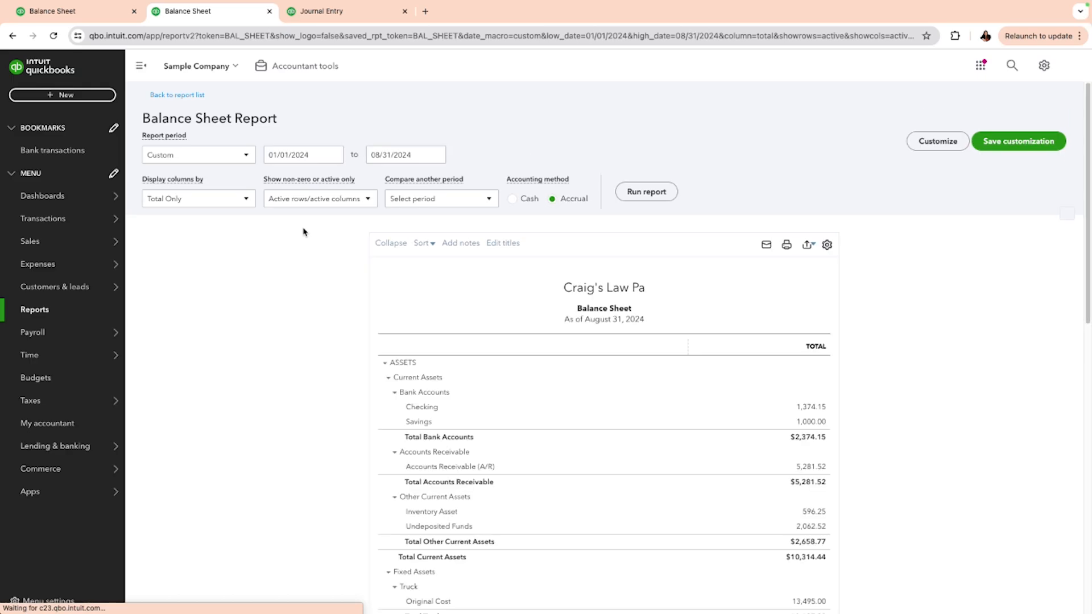
# - List the categorized bank transactions in the duplicated tab and go back to the original Balance Sheet tab
pyautogui.moveTo(104, 219)
pyautogui.click(162, 222)
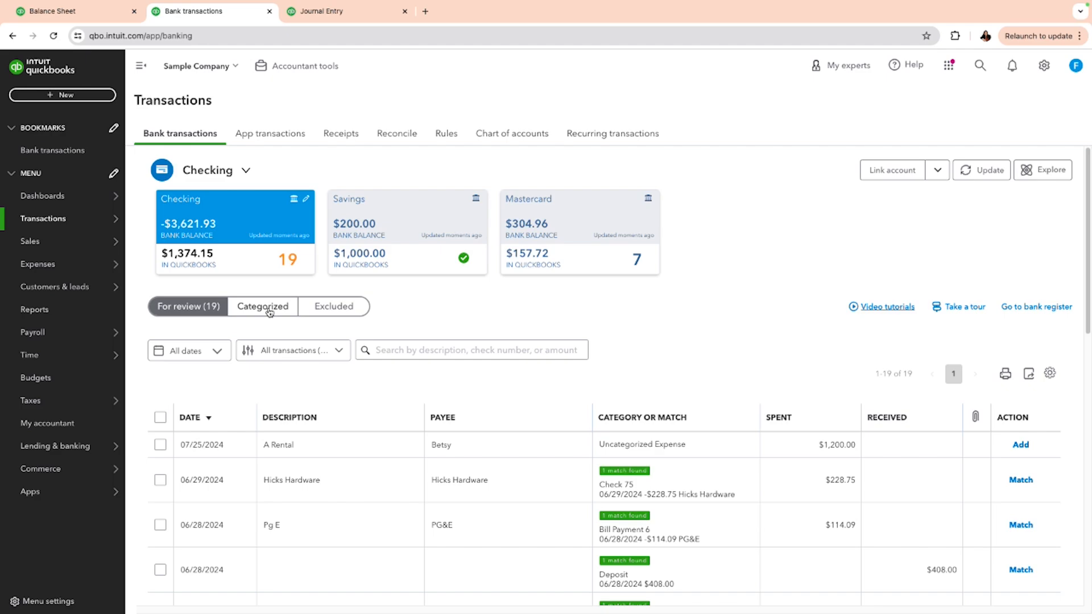
pyautogui.click(269, 312)
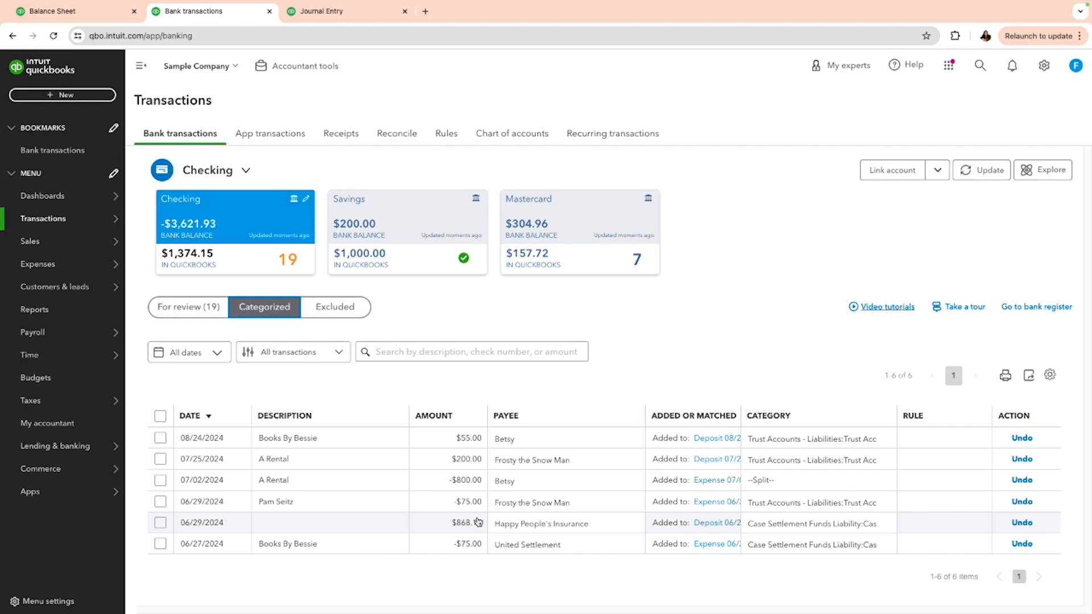
pyautogui.click(345, 21)
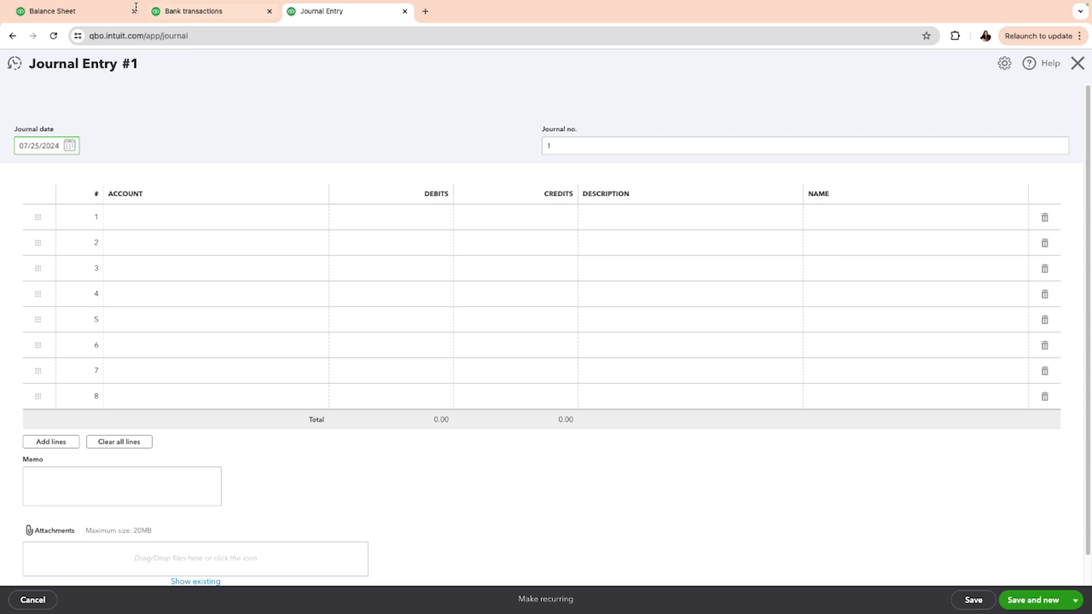
pyautogui.click(72, 23)
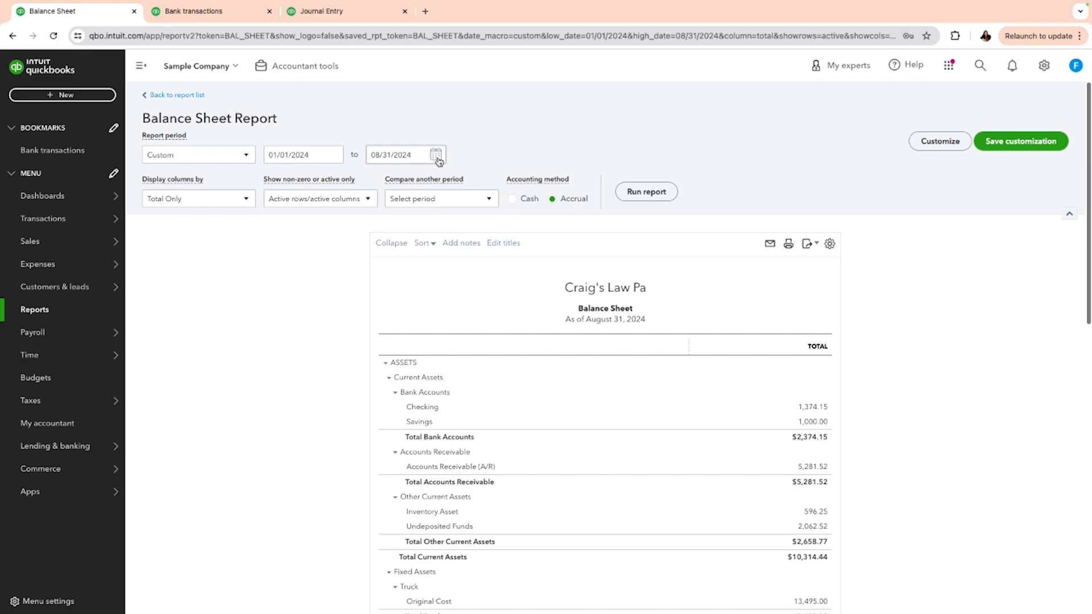
# - Examine the transactions behind the Case Settlement-Frosty balance on the Balance Sheet
pyautogui.scroll(-4, 403, 339)
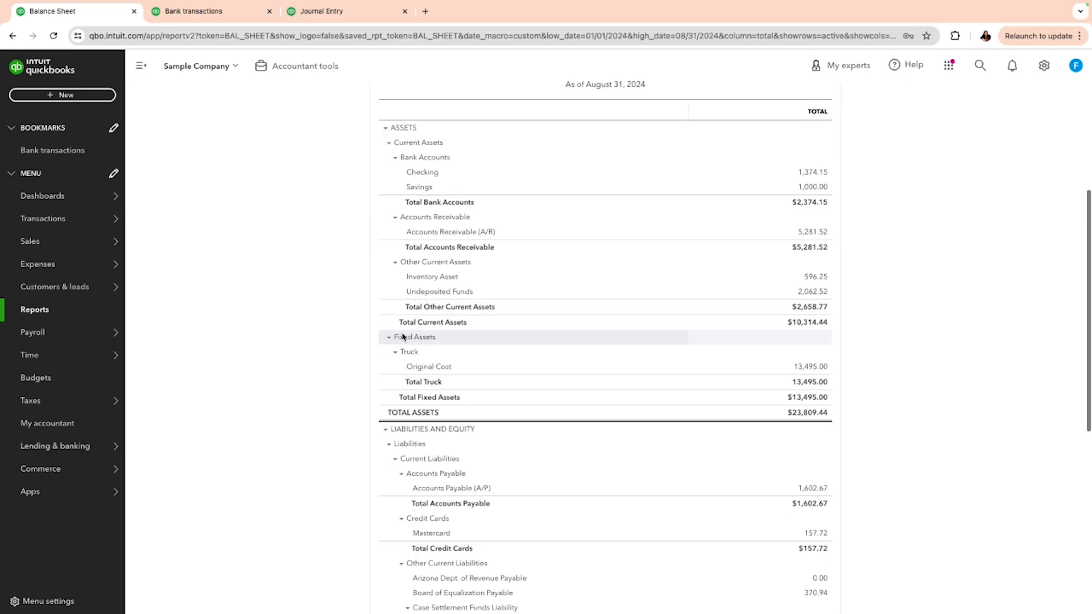
pyautogui.scroll(-3, 402, 336)
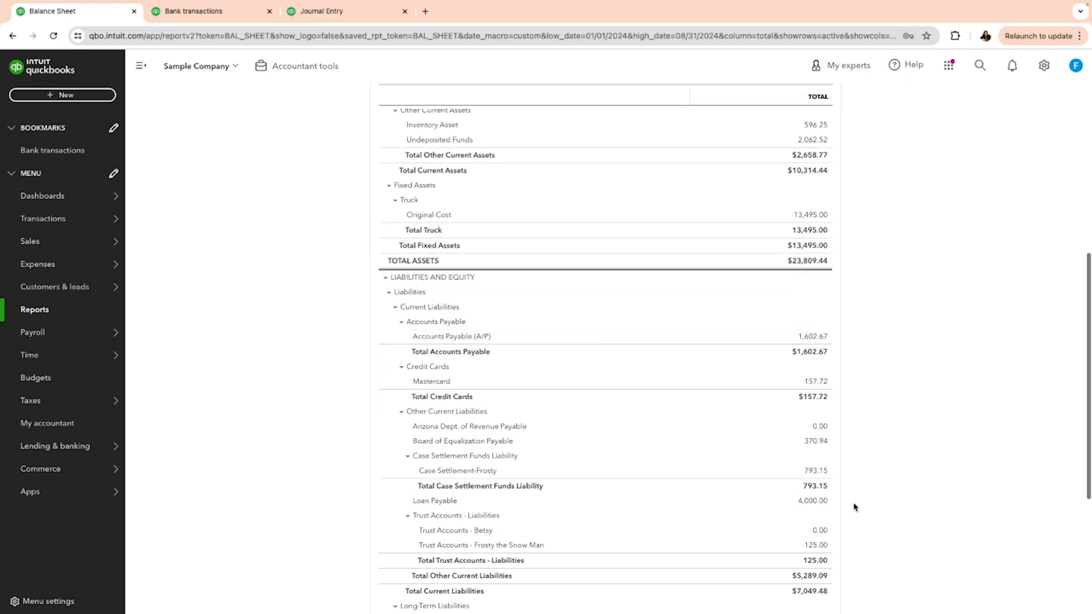
pyautogui.click(482, 457)
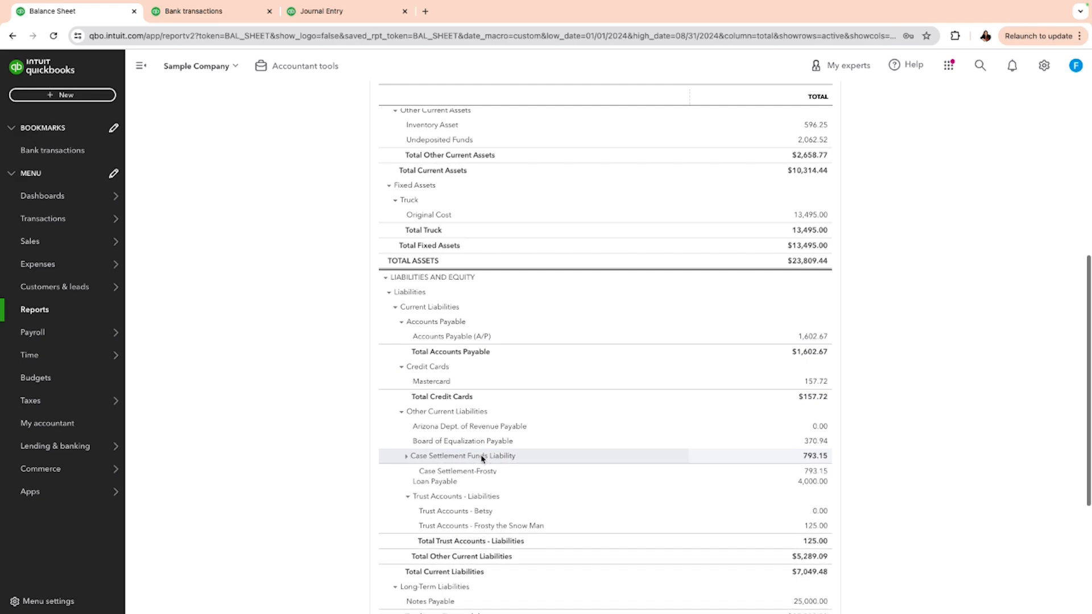
pyautogui.click(483, 457)
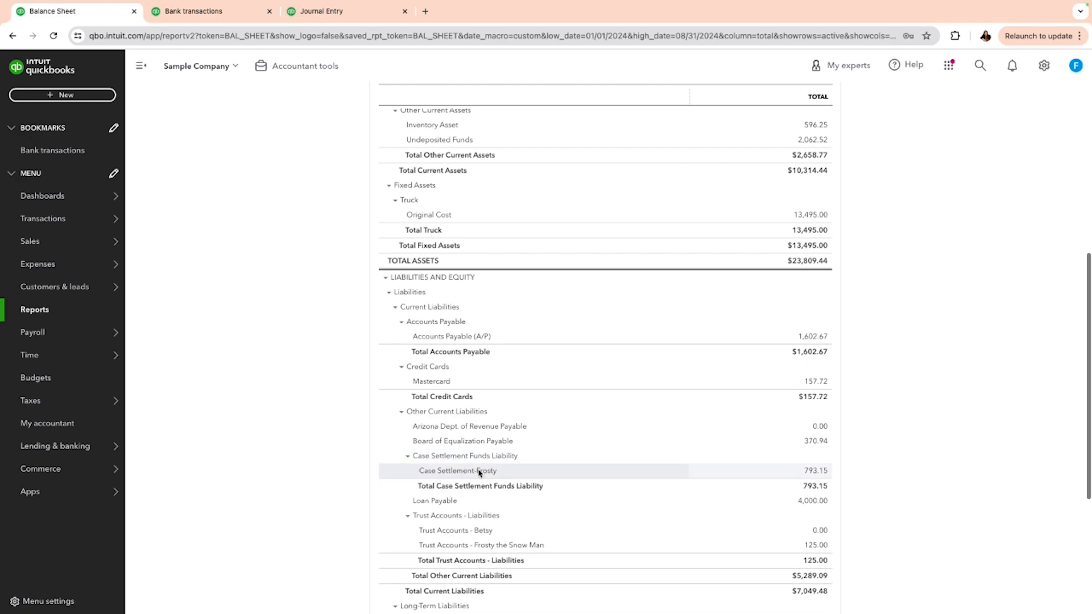
pyautogui.click(819, 471)
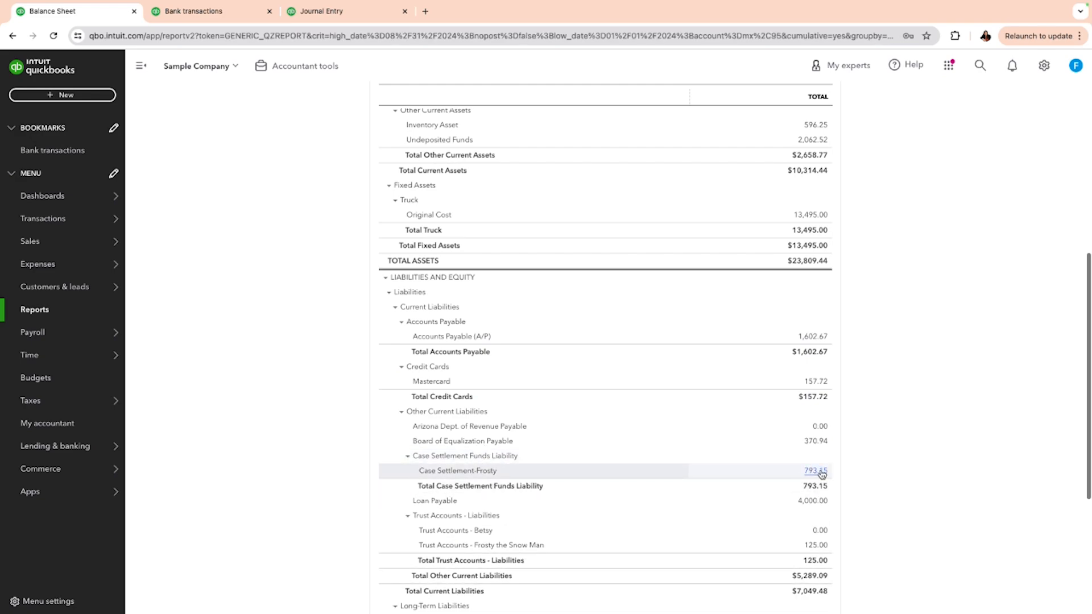
pyautogui.click(816, 472)
pyautogui.moveTo(50, 263)
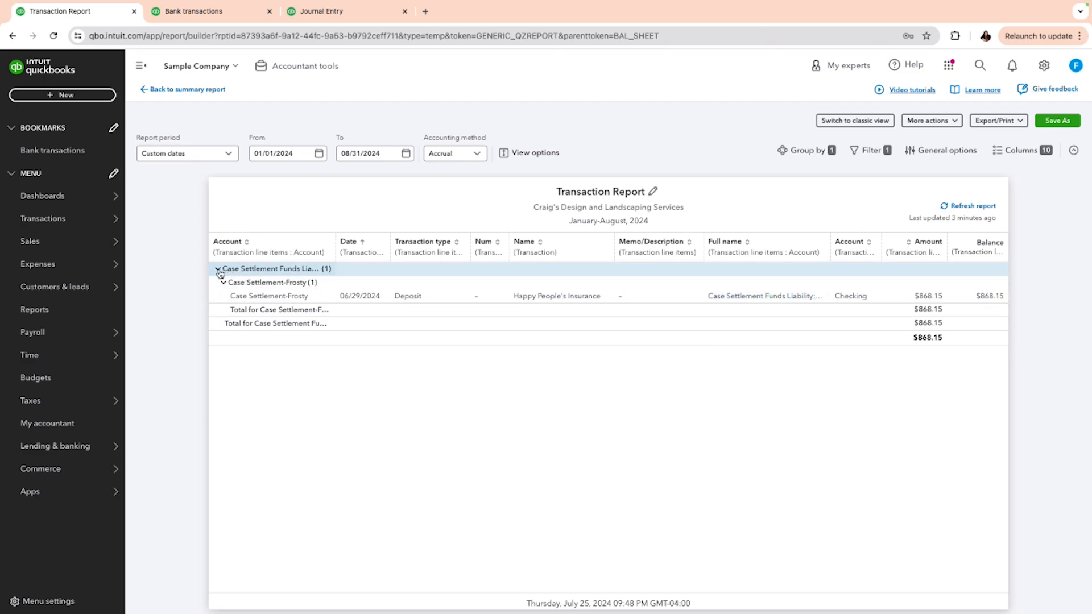
pyautogui.click(218, 271)
pyautogui.click(218, 271)
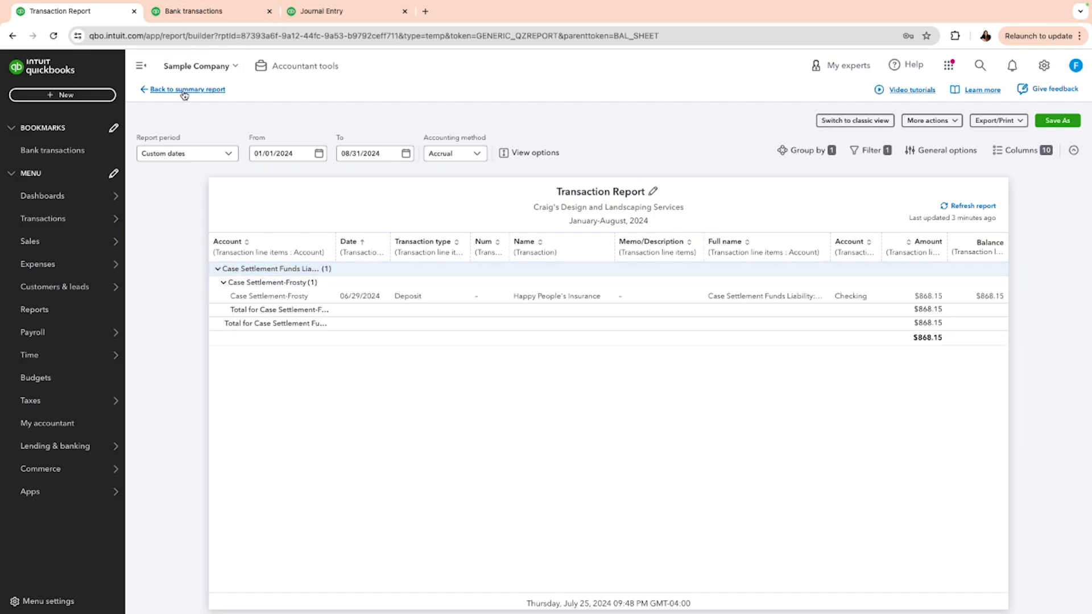
pyautogui.click(184, 90)
# - Filter the chart of accounts by "frost" and view the register of the Case Settlement-Frosty liability account
pyautogui.moveTo(63, 220)
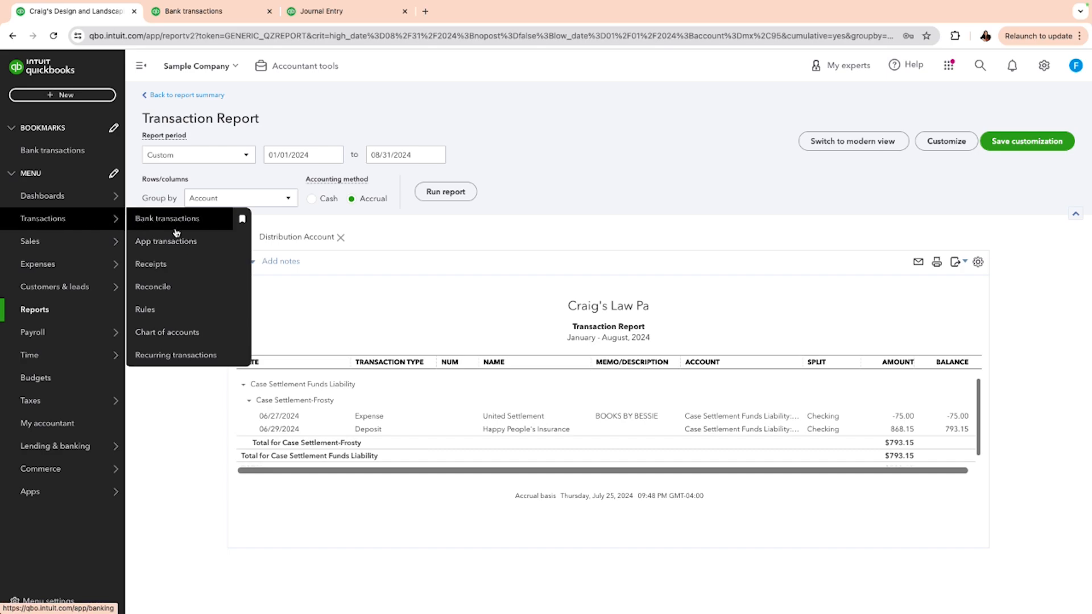
pyautogui.click(157, 331)
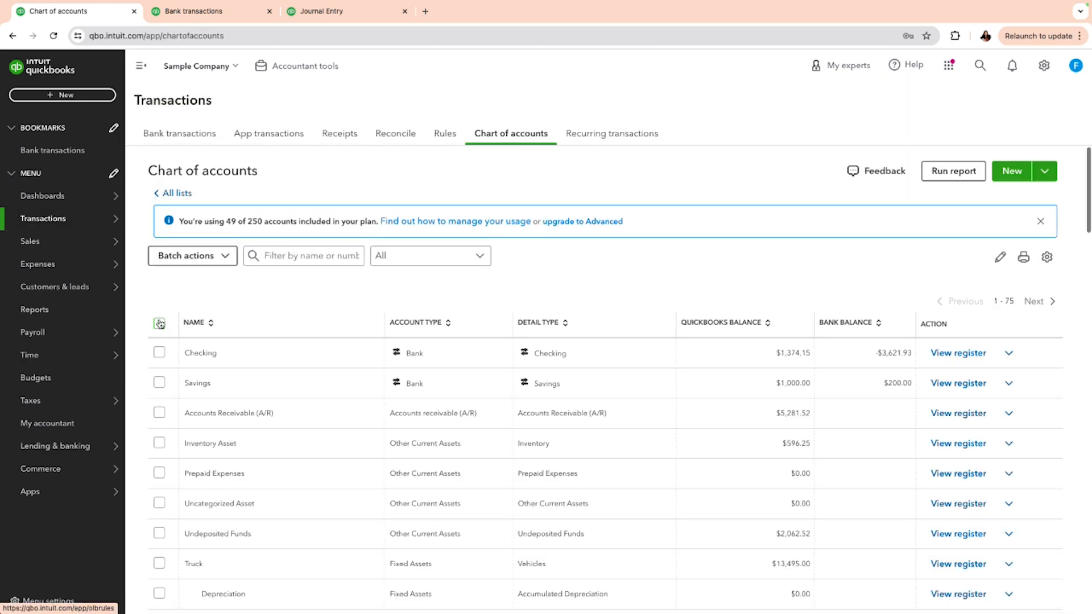
pyautogui.click(304, 256)
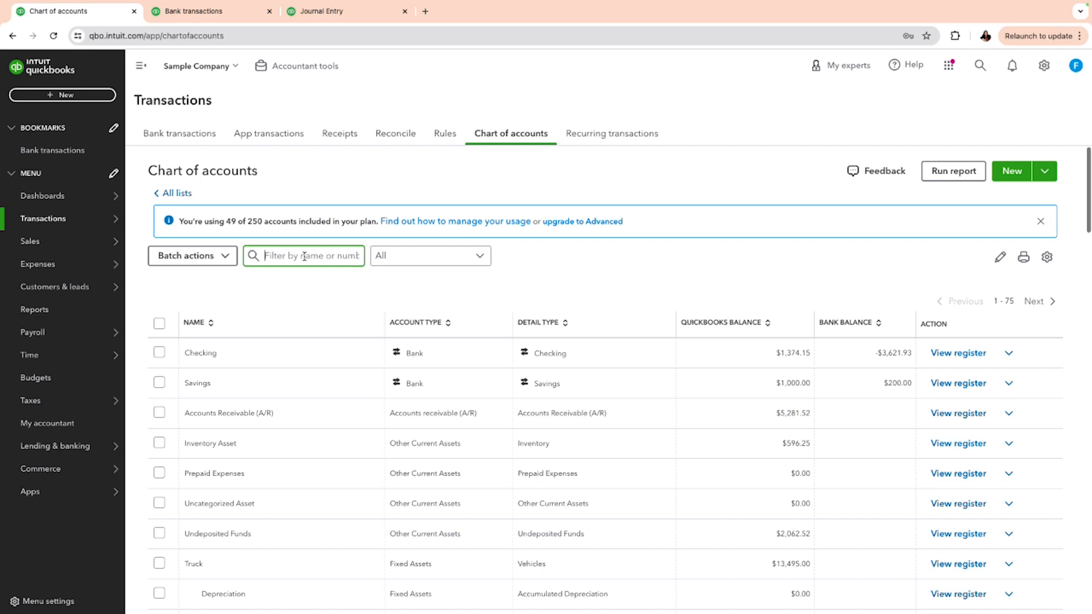
pyautogui.write('frost')
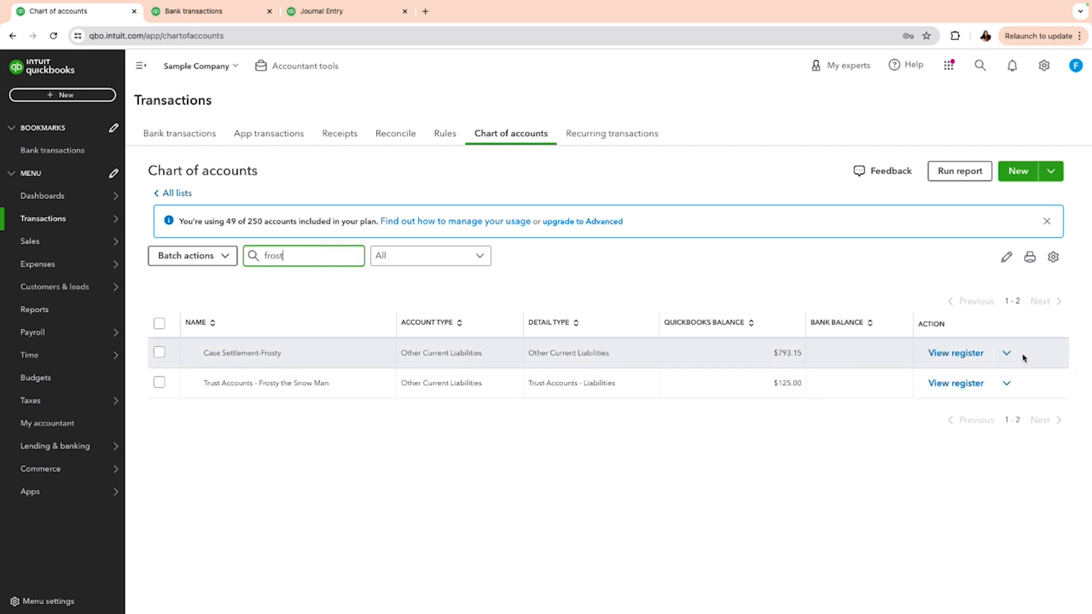
pyautogui.click(956, 355)
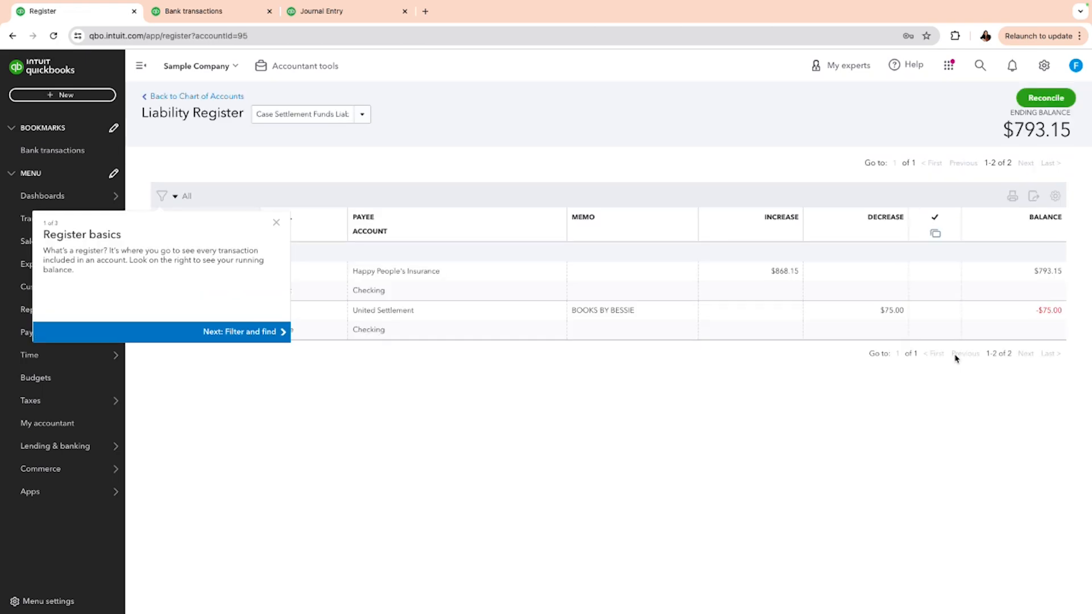
pyautogui.click(276, 223)
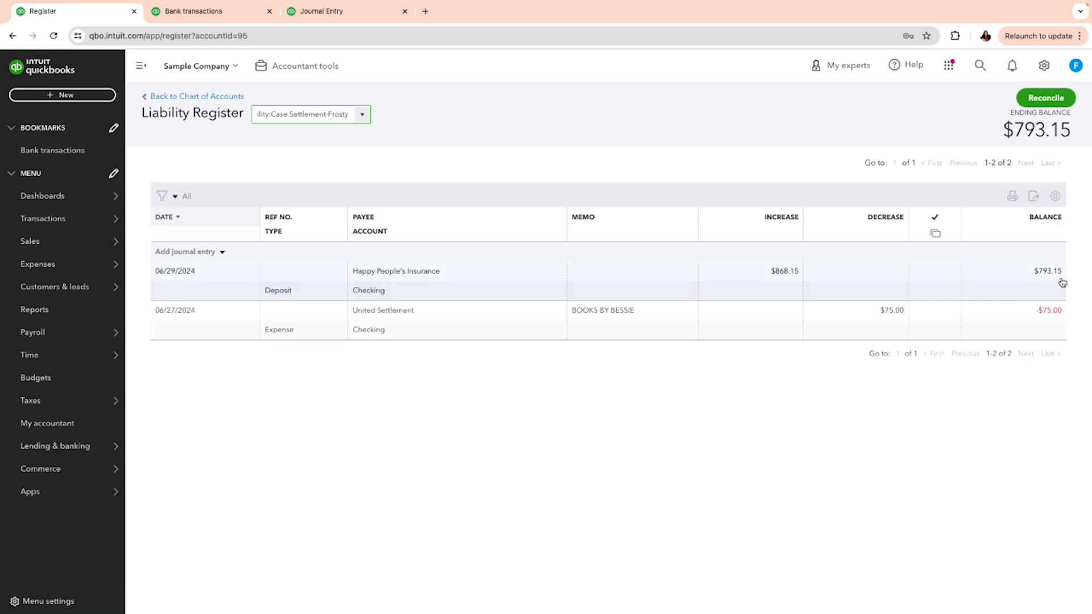
# - Set the blank journal entry's date to 07/01/2024 and start its first line
pyautogui.click(312, 19)
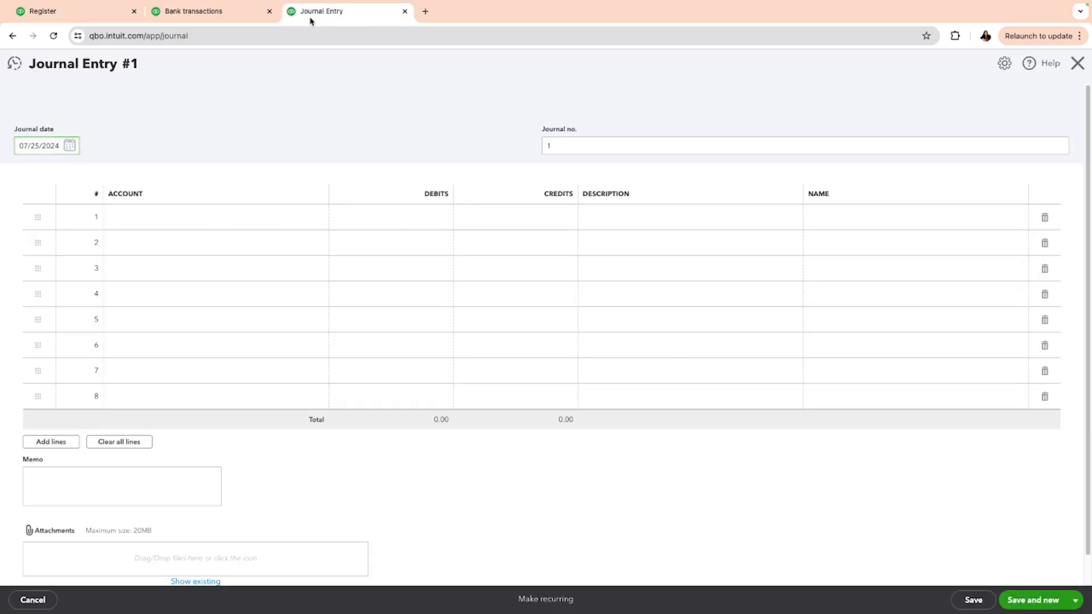
pyautogui.click(80, 11)
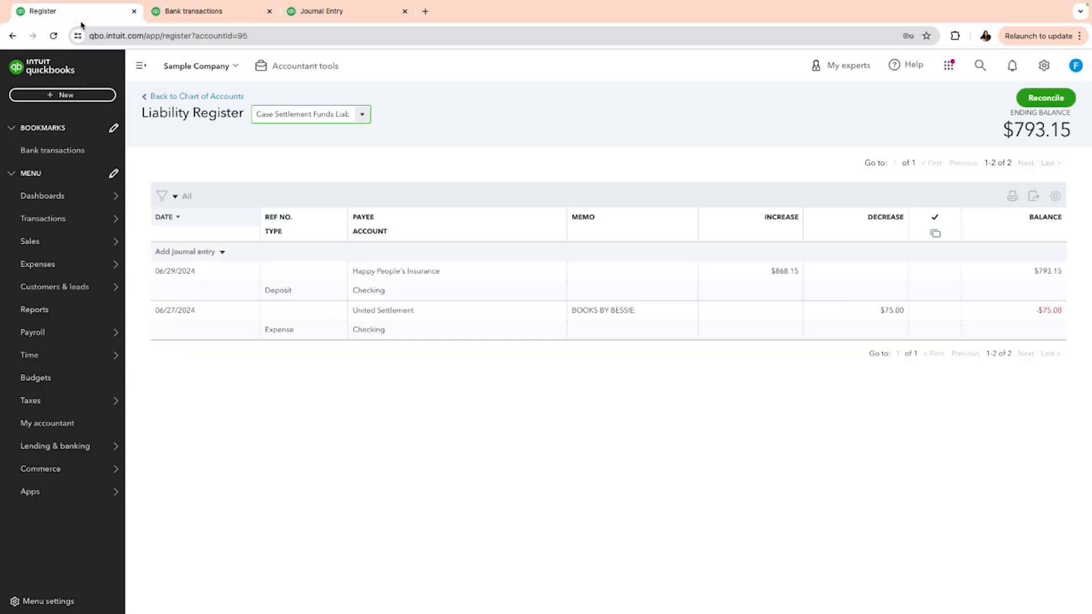
pyautogui.click(337, 14)
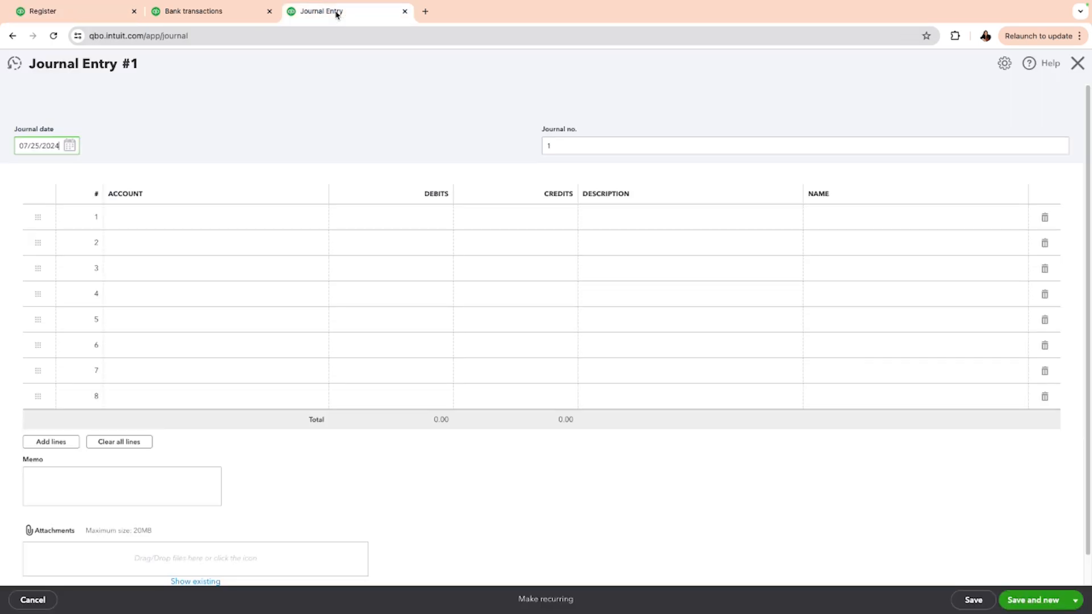
pyautogui.click(70, 146)
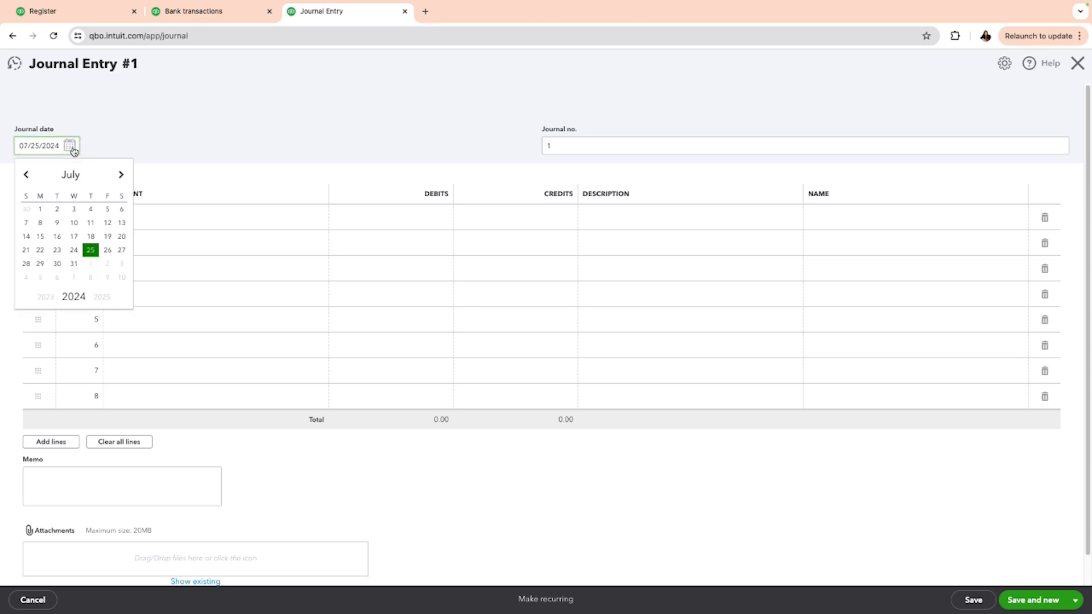
pyautogui.click(45, 211)
pyautogui.click(121, 219)
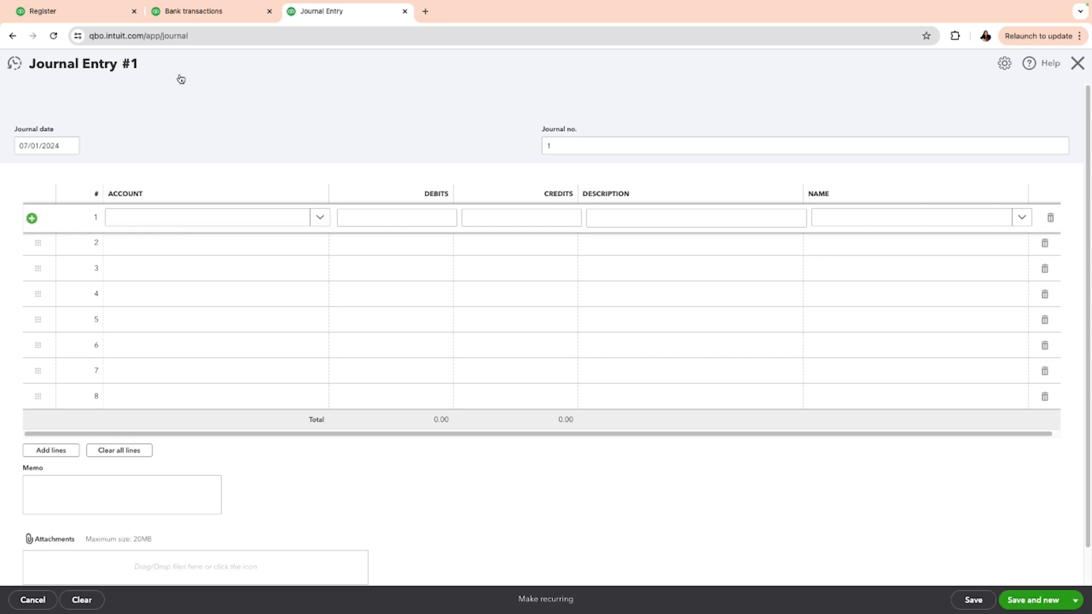
# - Open the 06/29/2024 Hicks Hardware payment among the Checking transactions for review and switch it from matching to categorizing
pyautogui.click(197, 12)
pyautogui.click(80, 21)
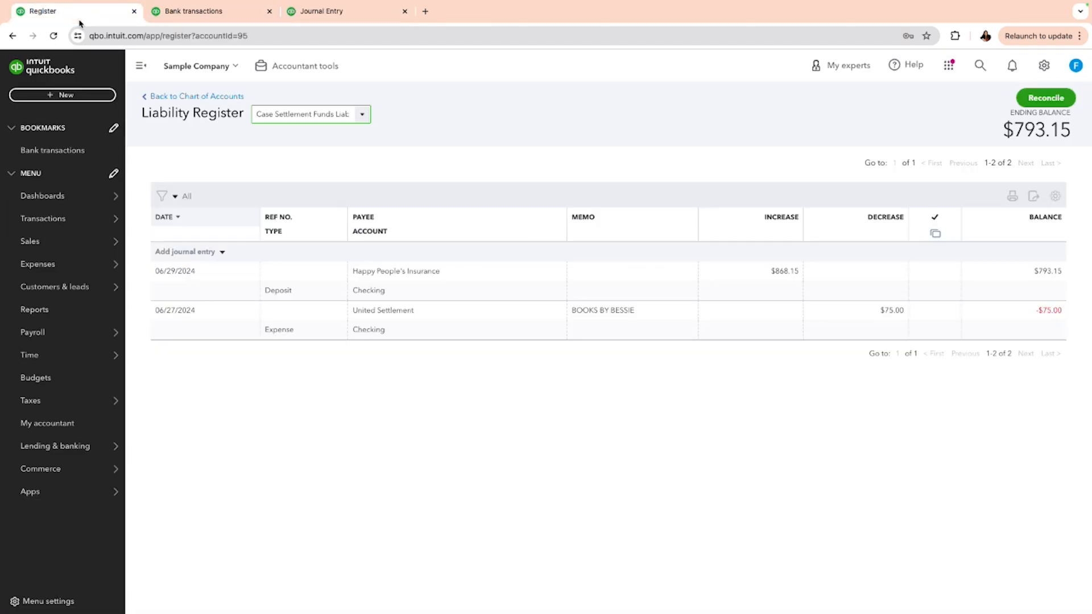
pyautogui.click(219, 17)
pyautogui.click(188, 309)
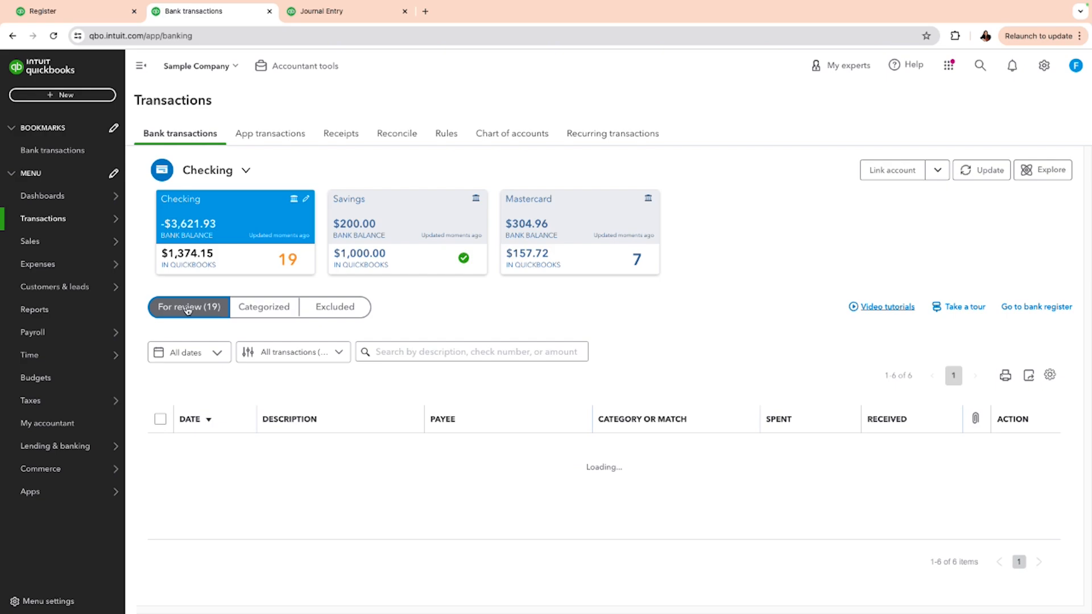
pyautogui.scroll(-3, 186, 310)
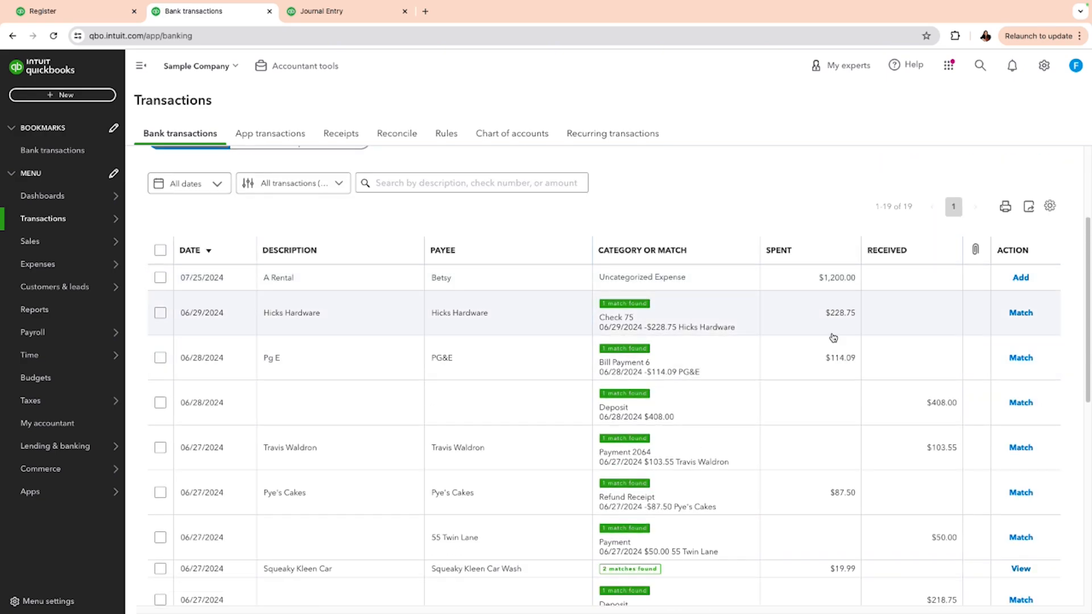
pyautogui.click(843, 316)
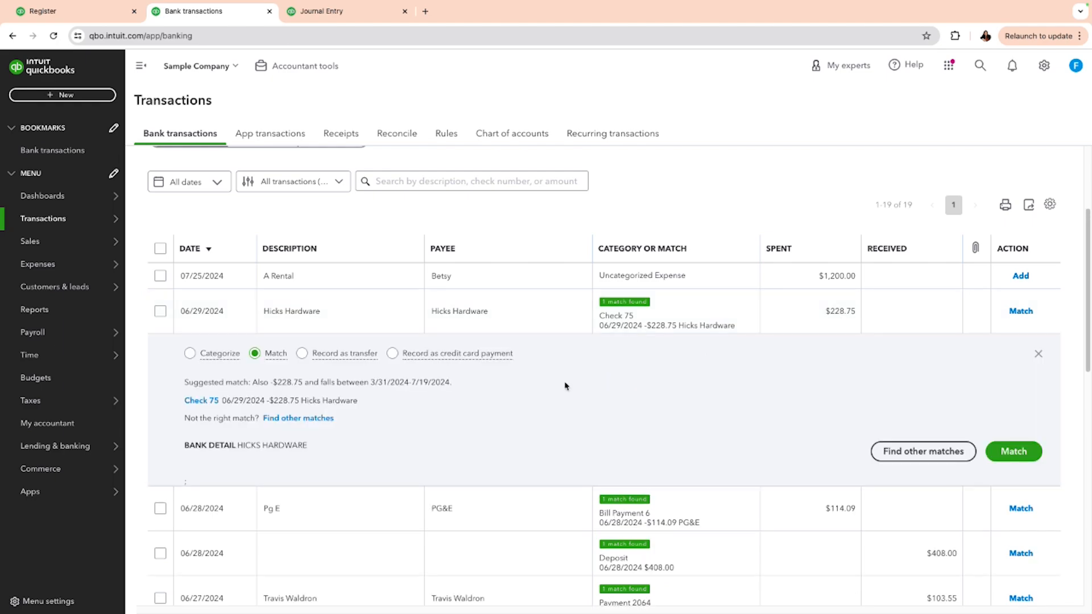
pyautogui.click(189, 353)
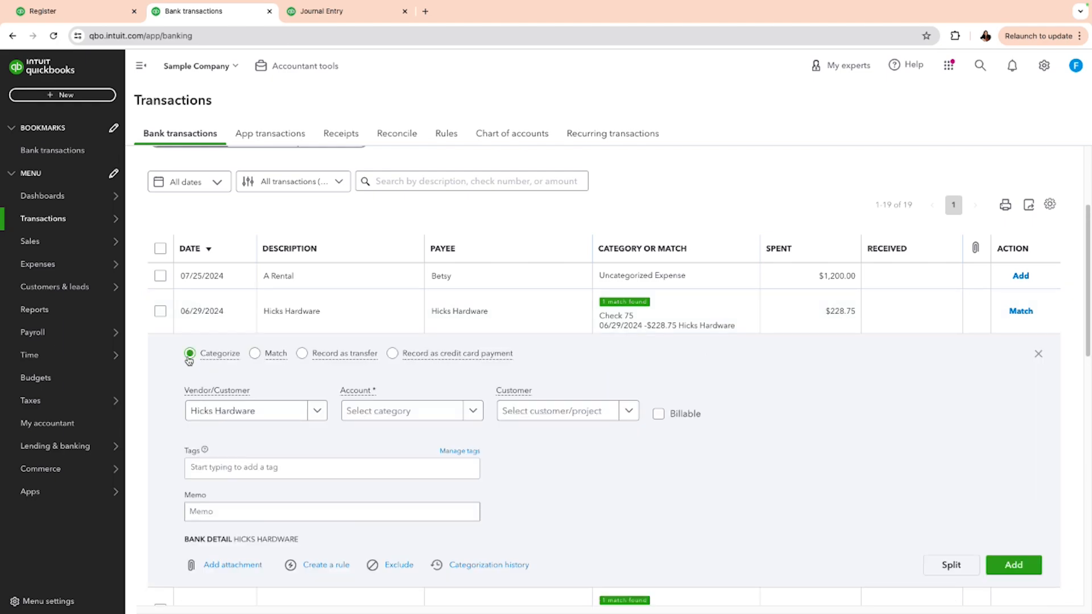
# - Assign the Hicks Hardware payment to customer Frosty the Snow Man and account Case Settlement-Frosty, and add it to the books
pyautogui.click(288, 417)
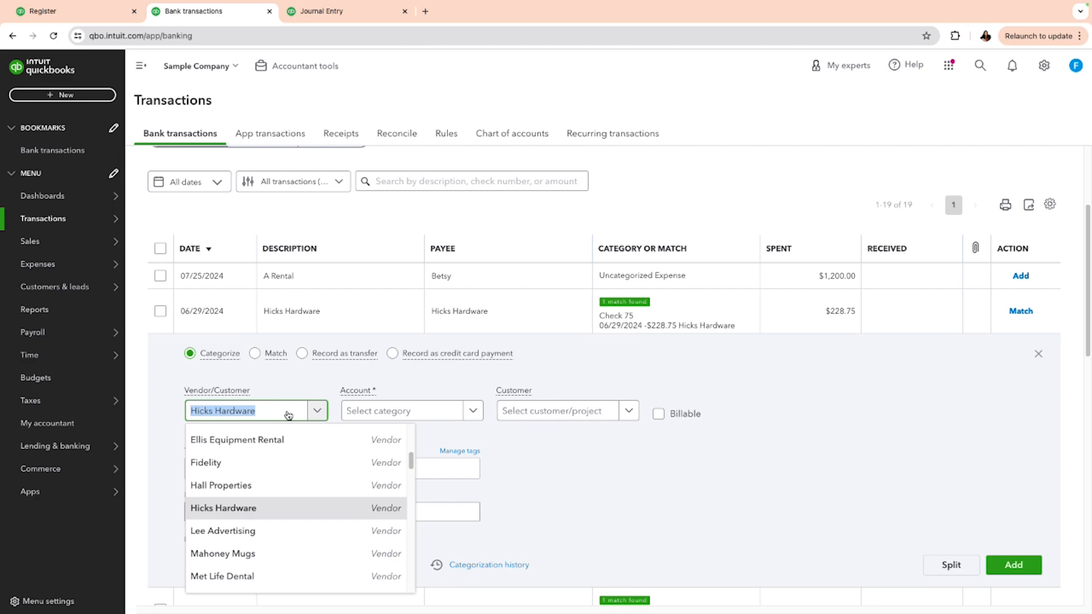
pyautogui.write('Frosty')
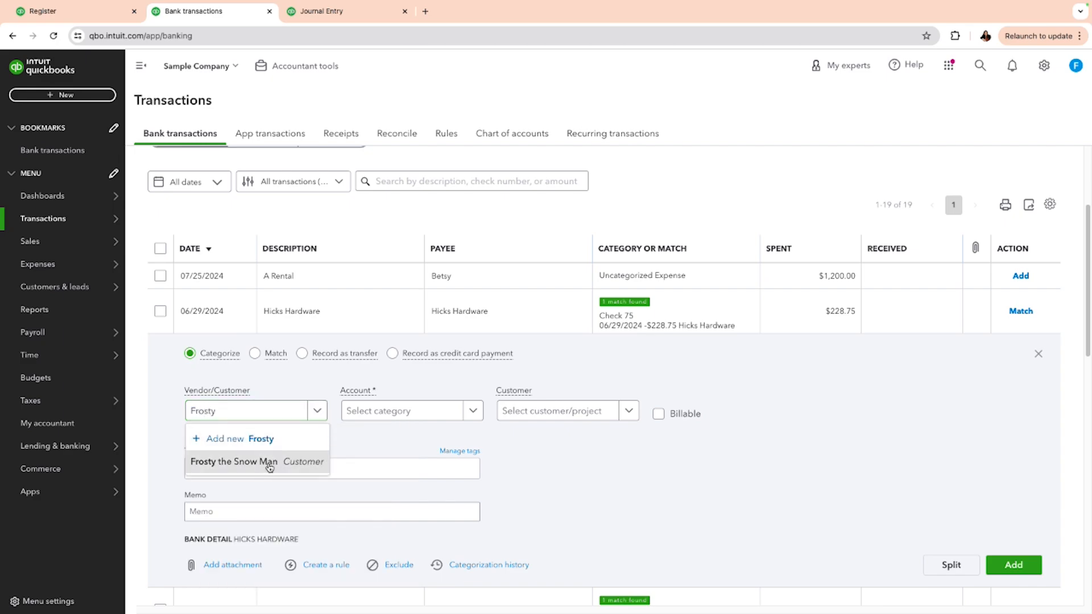
pyautogui.click(266, 462)
pyautogui.click(381, 411)
pyautogui.write('fro')
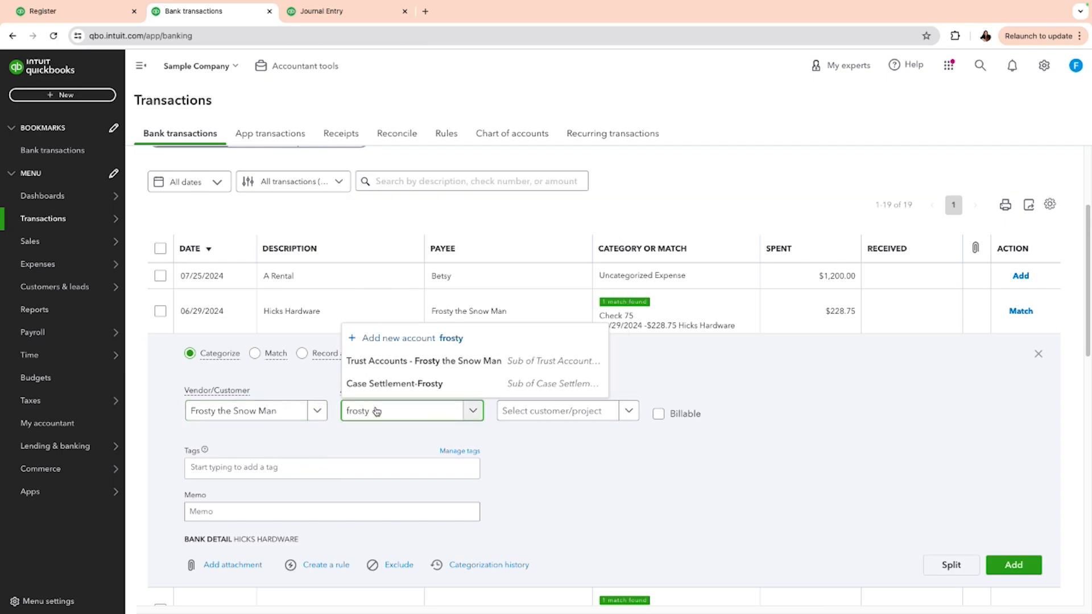
pyautogui.write('sty')
pyautogui.click(391, 384)
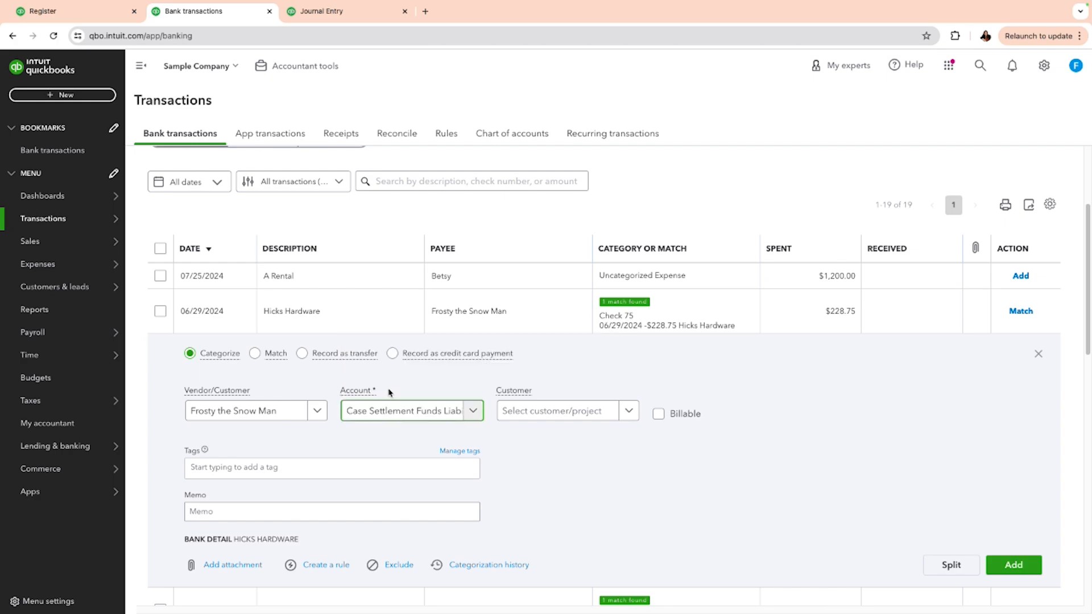
pyautogui.click(1017, 569)
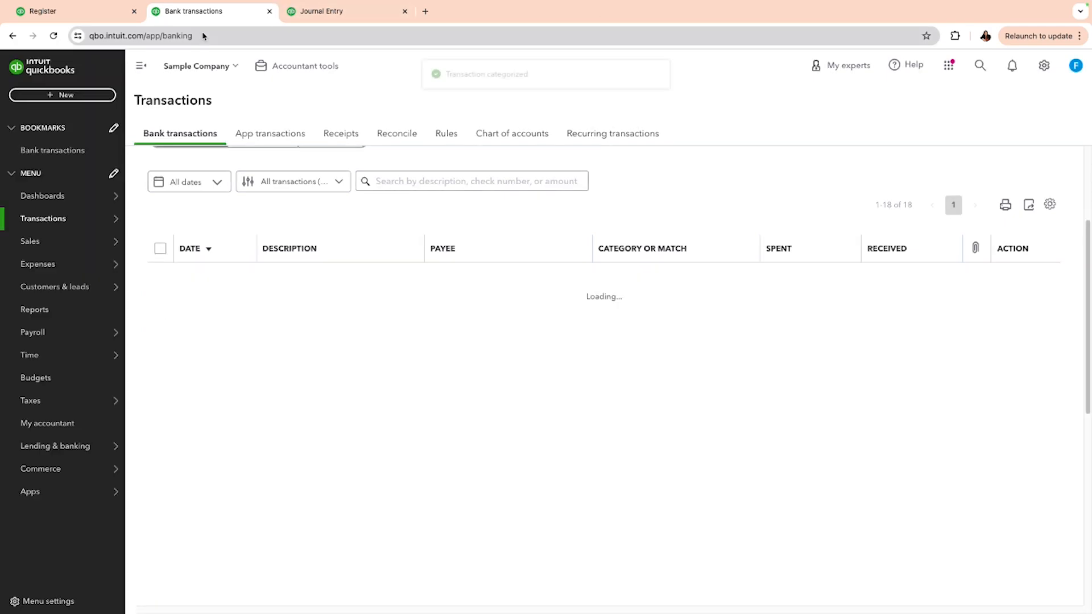
# - Reopen the Case Settlement-Frosty register from the chart of accounts to check the newly categorized payment
pyautogui.click(74, 10)
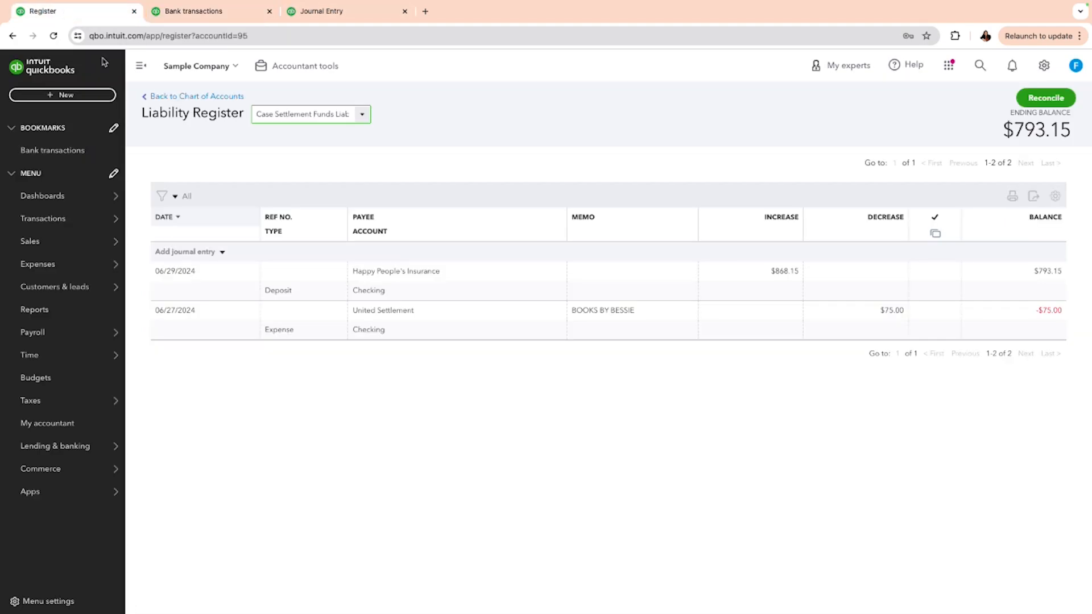
pyautogui.click(214, 96)
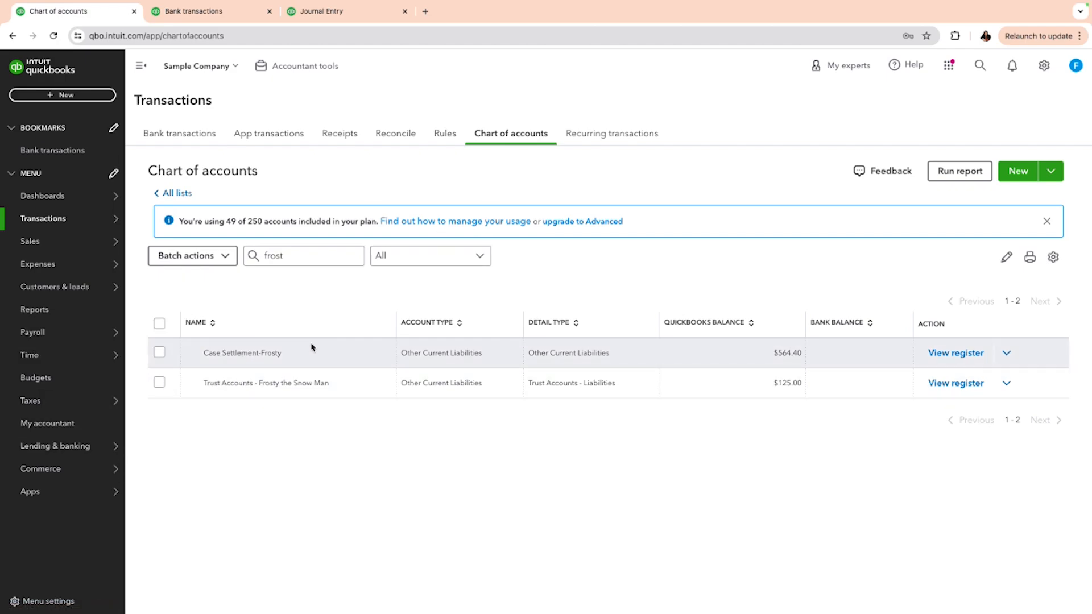
pyautogui.click(974, 359)
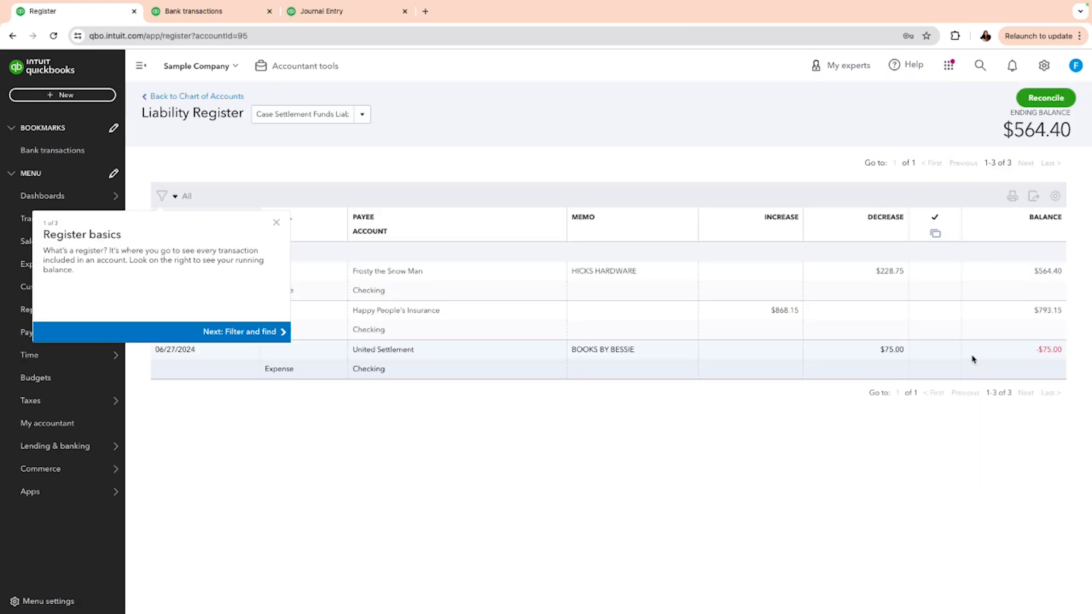
pyautogui.click(277, 223)
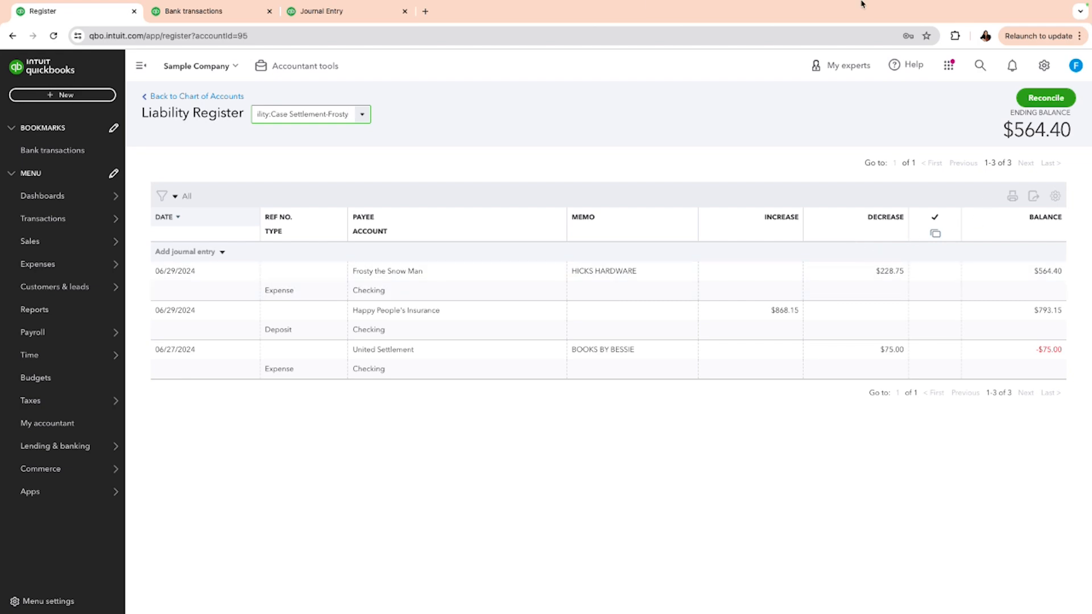
# - Set the account of the journal entry's first line to the Case Settlement-Frosty liability sub-account
pyautogui.click(344, 14)
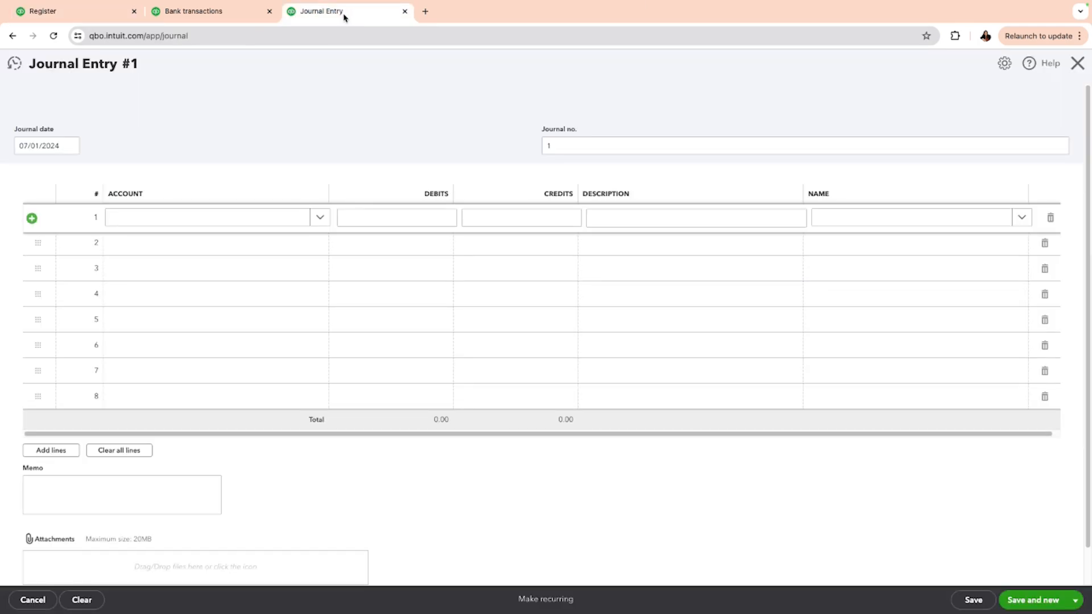
pyautogui.click(134, 219)
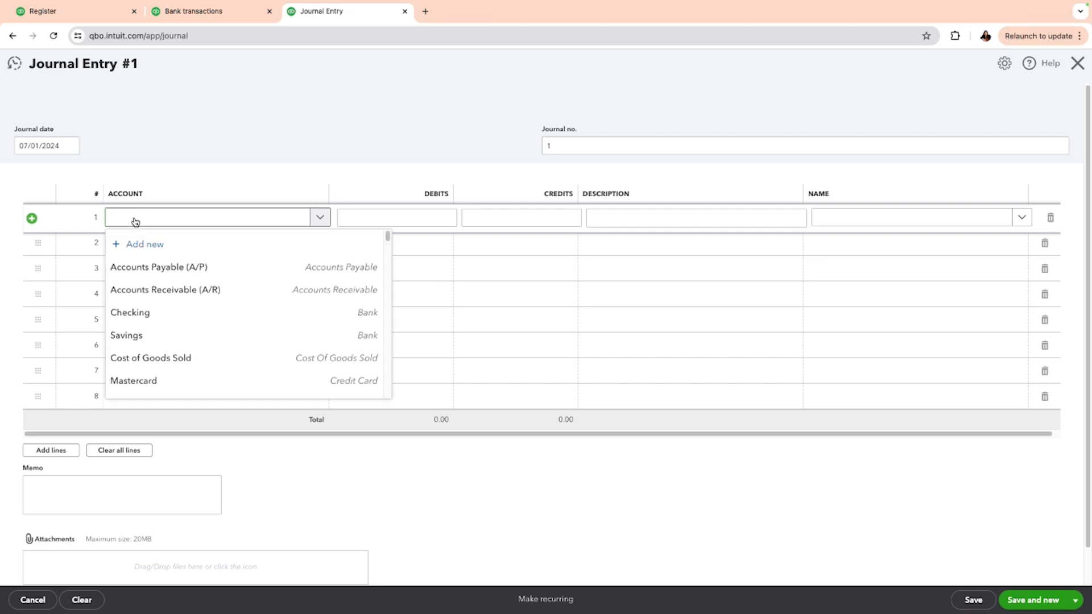
pyautogui.write('frosty')
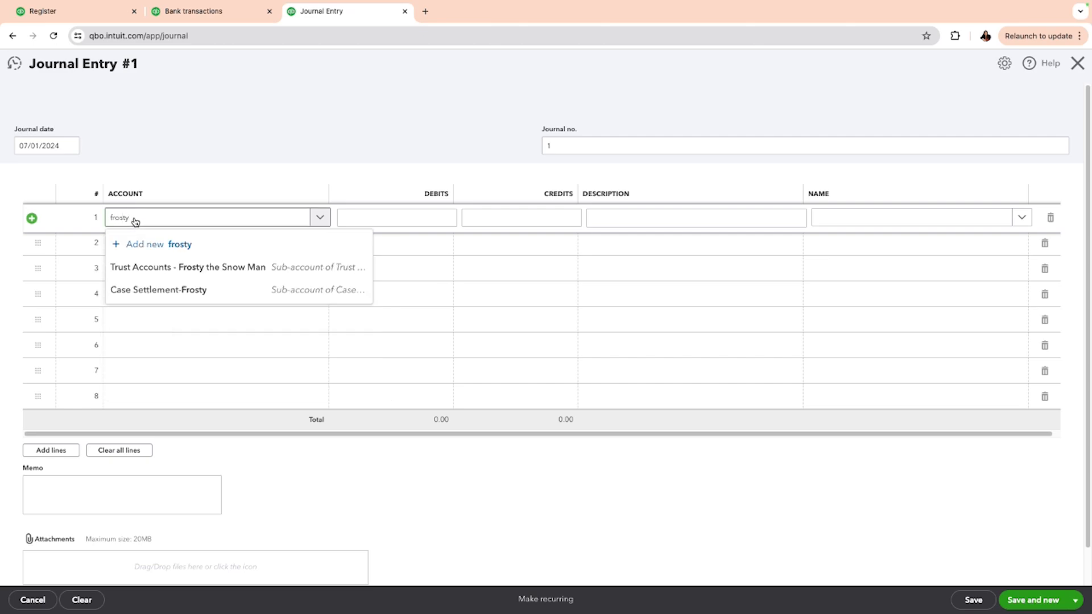
pyautogui.click(190, 292)
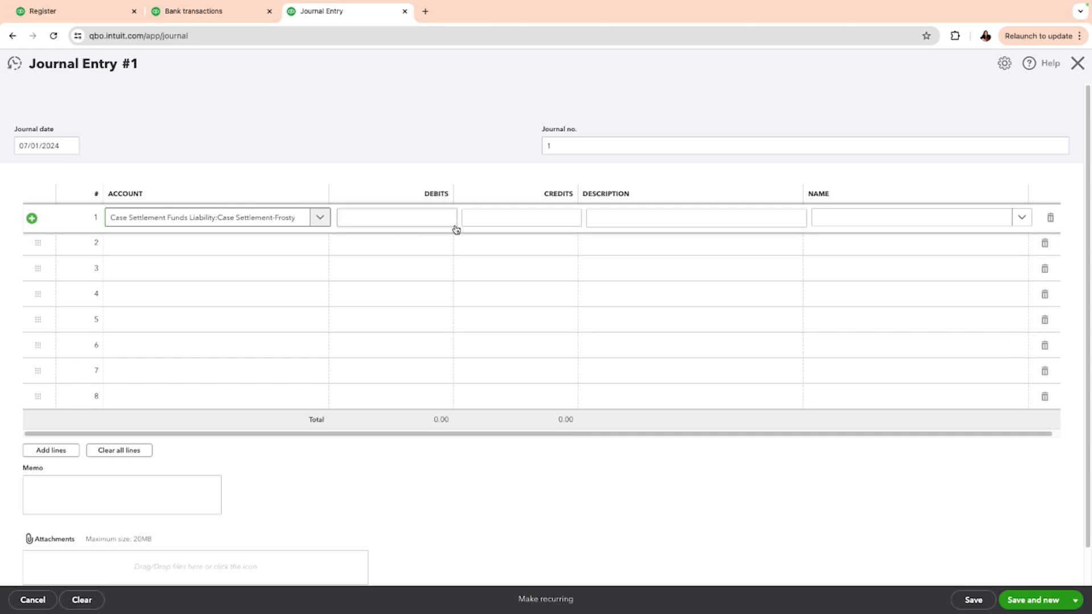
# - Look up the Case Settlement-Frosty ending balance in its register and enter 564.40 as the debit on the journal entry's first line
pyautogui.click(393, 217)
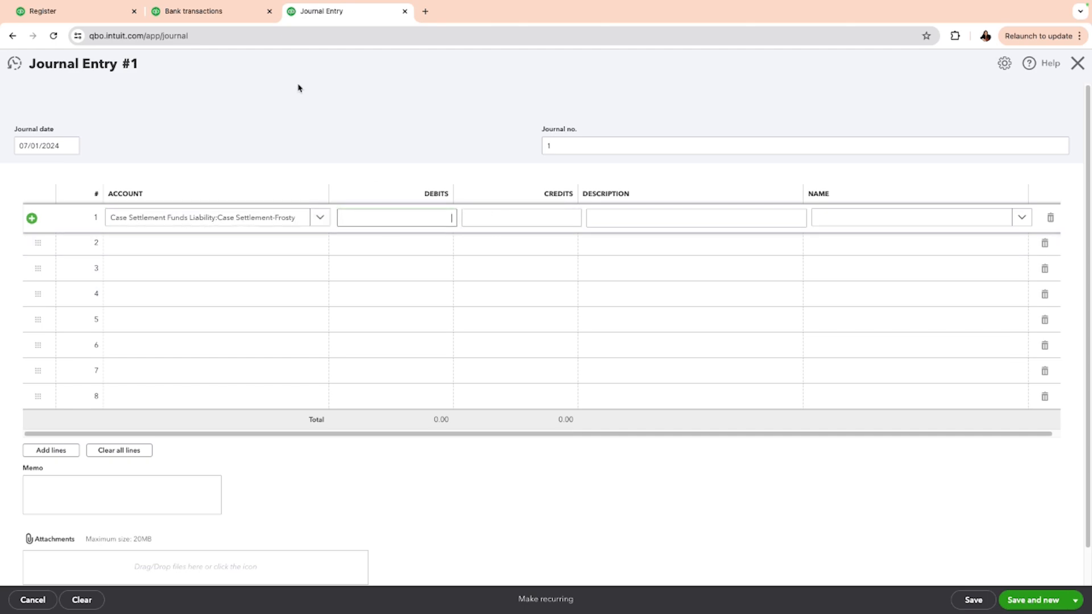
pyautogui.click(242, 21)
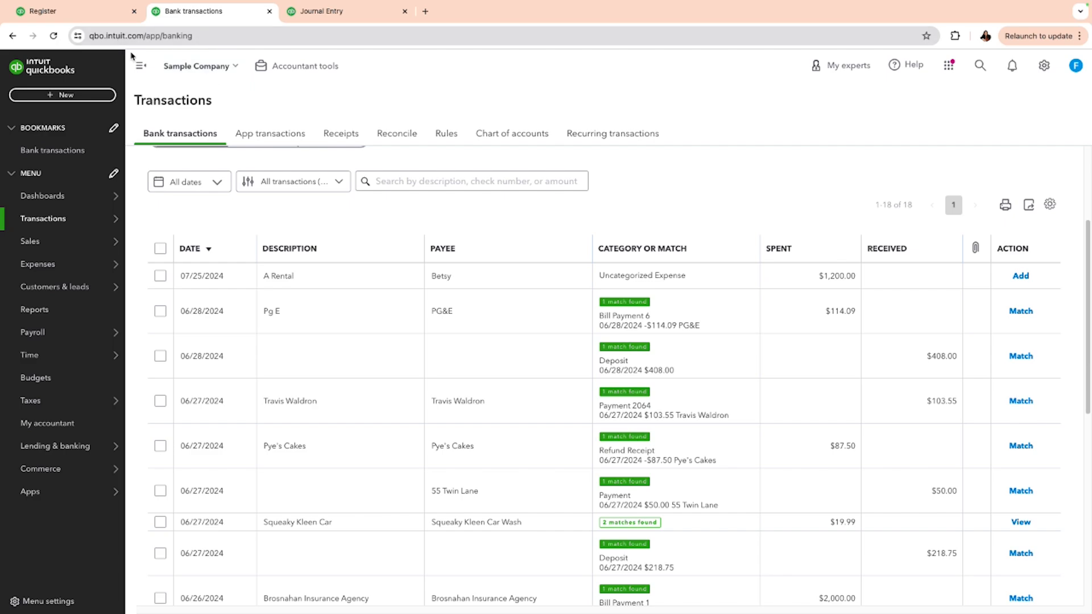
pyautogui.click(79, 11)
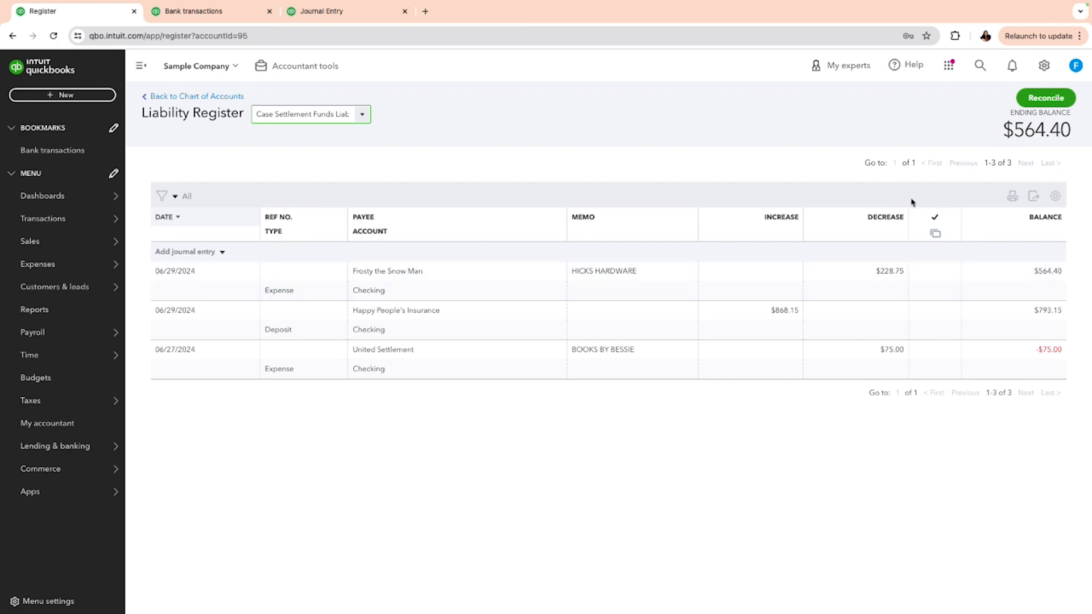
pyautogui.click(364, 11)
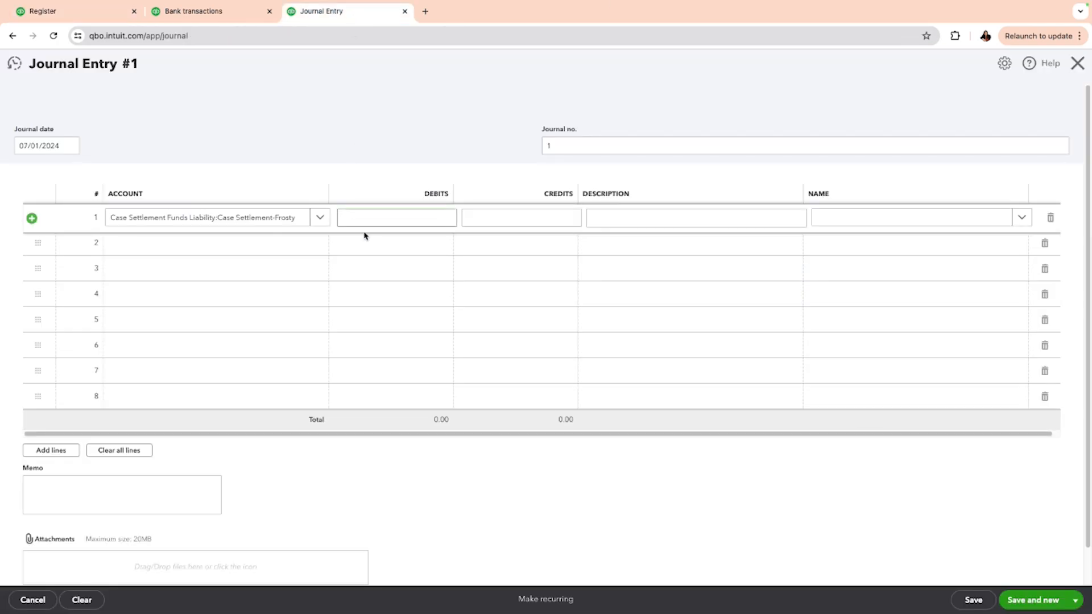
pyautogui.click(379, 218)
pyautogui.write('564.40')
# - Credit 564.40 to the Services income account on the second line and save the journal entry
pyautogui.click(275, 246)
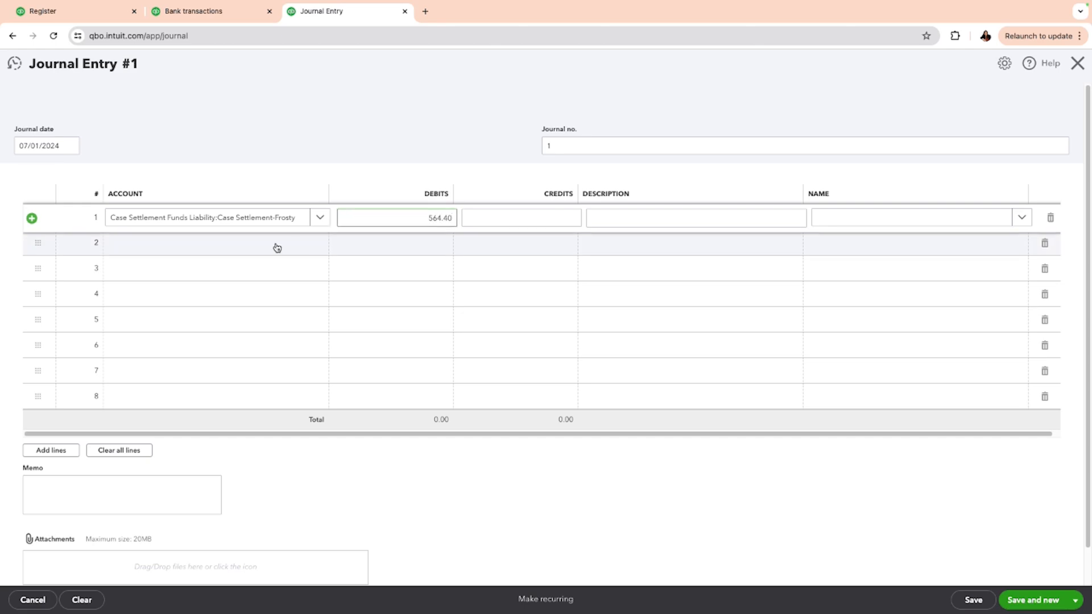
pyautogui.click(275, 246)
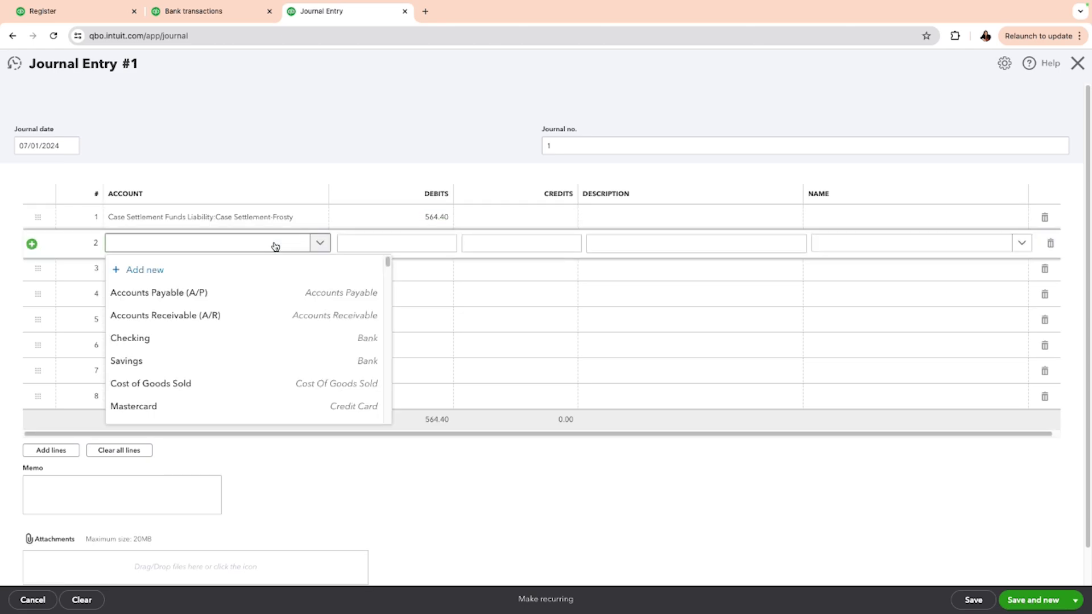
pyautogui.write('servi')
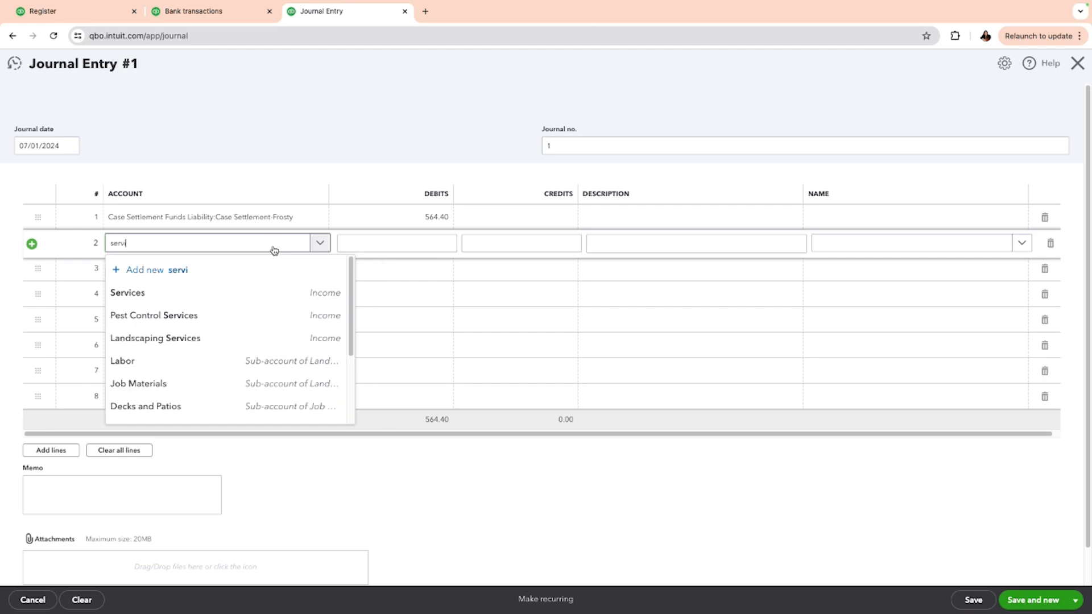
pyautogui.click(268, 296)
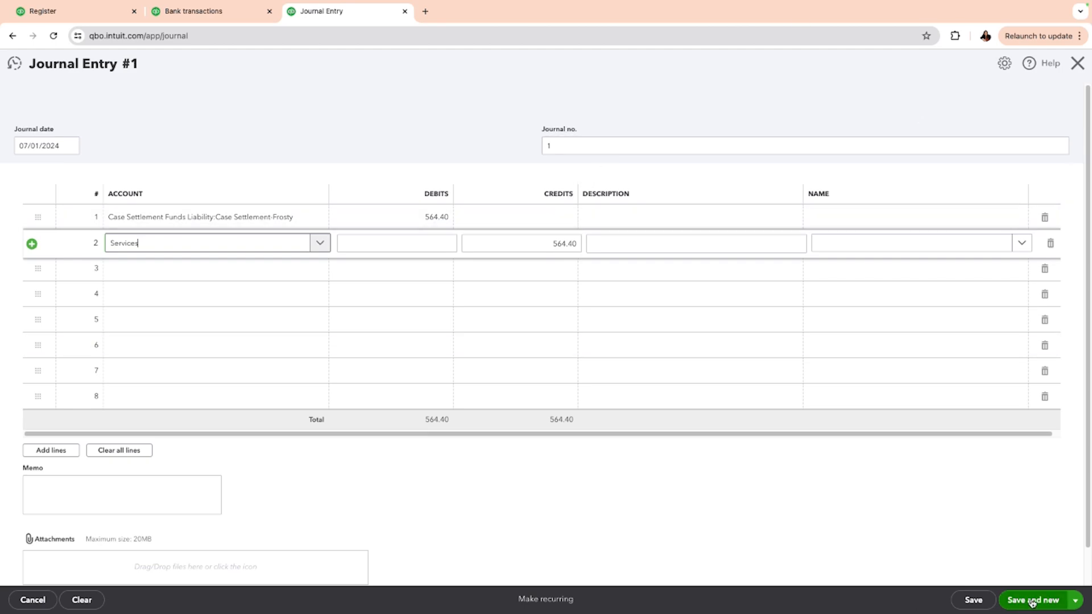
pyautogui.click(973, 601)
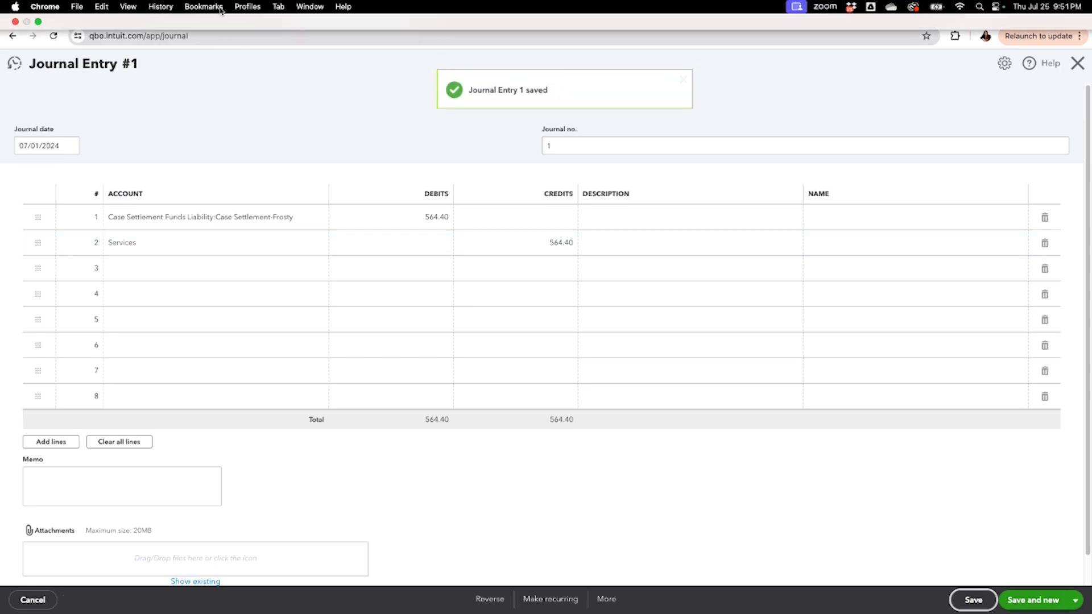
# - Check the saved journal entry in the Case Settlement-Frosty register, reopened from the chart of accounts, and return to the account list
pyautogui.click(240, 17)
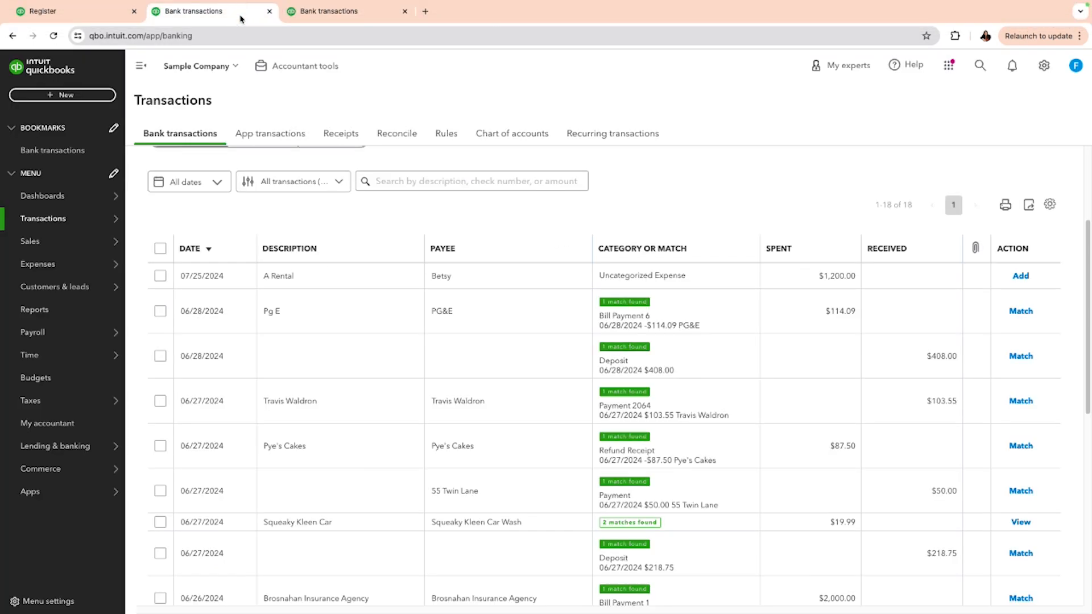
pyautogui.click(111, 19)
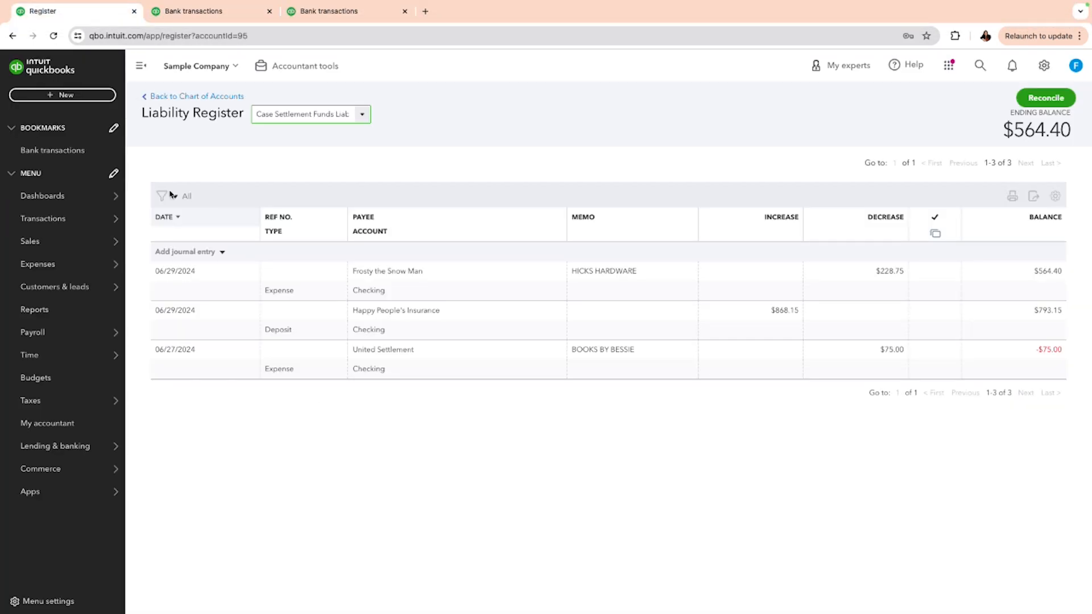
pyautogui.click(227, 96)
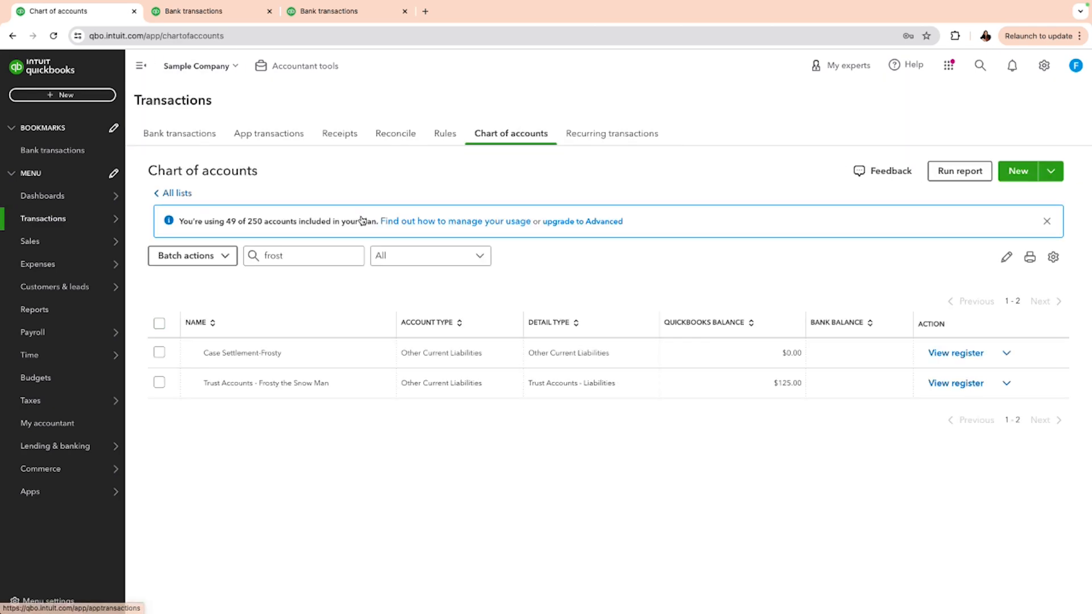
pyautogui.click(951, 353)
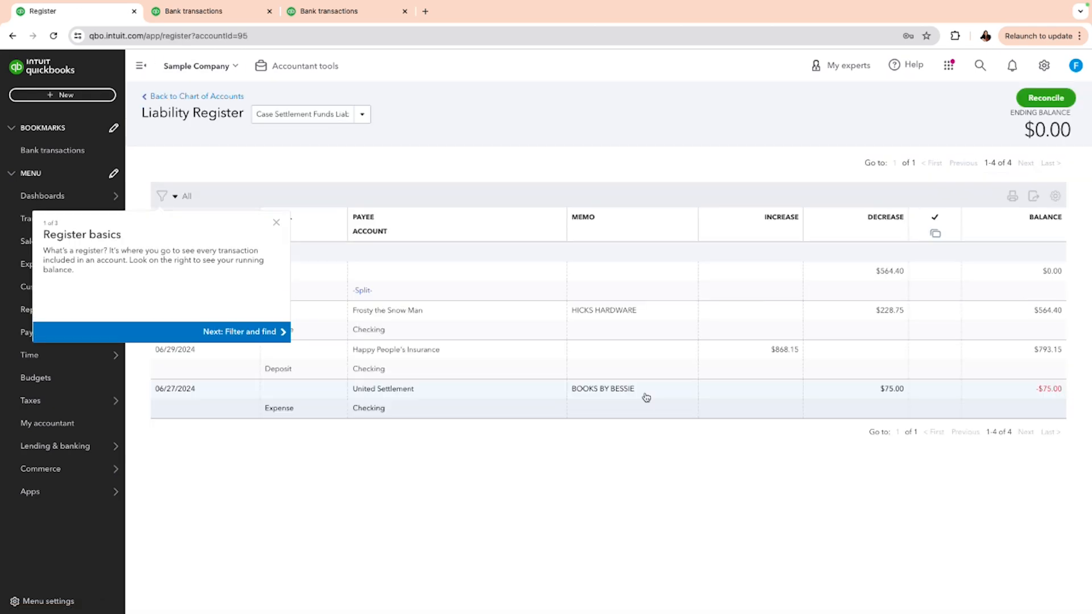
pyautogui.click(276, 223)
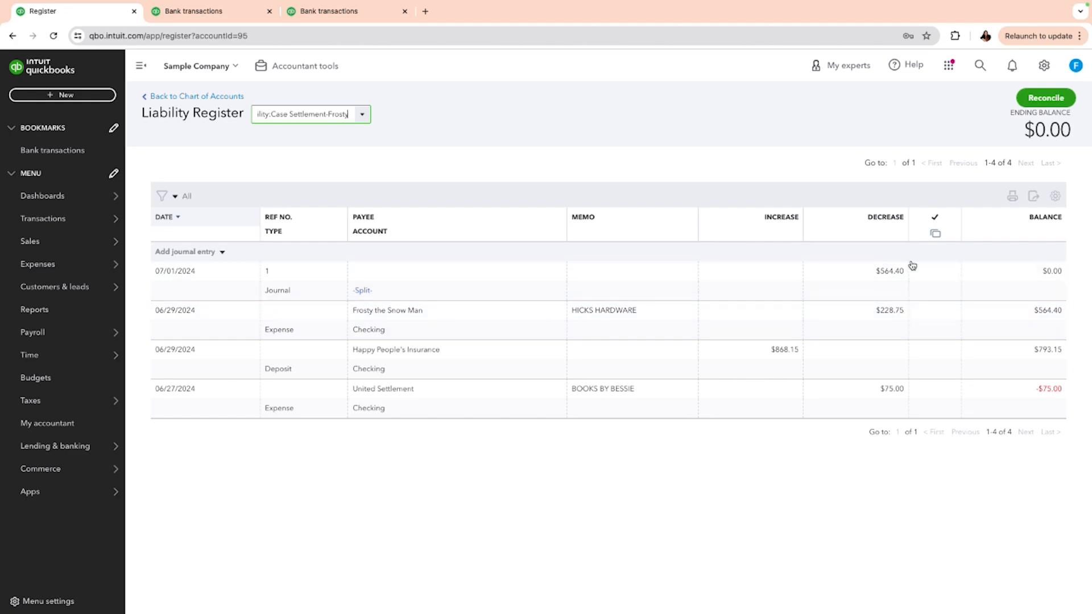
pyautogui.click(199, 96)
pyautogui.moveTo(75, 250)
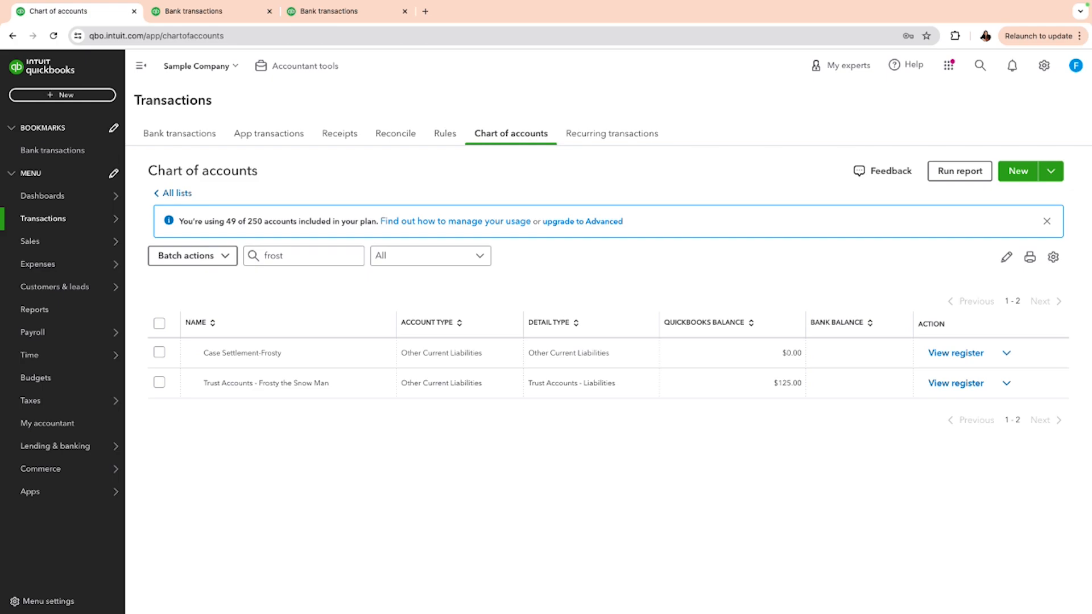